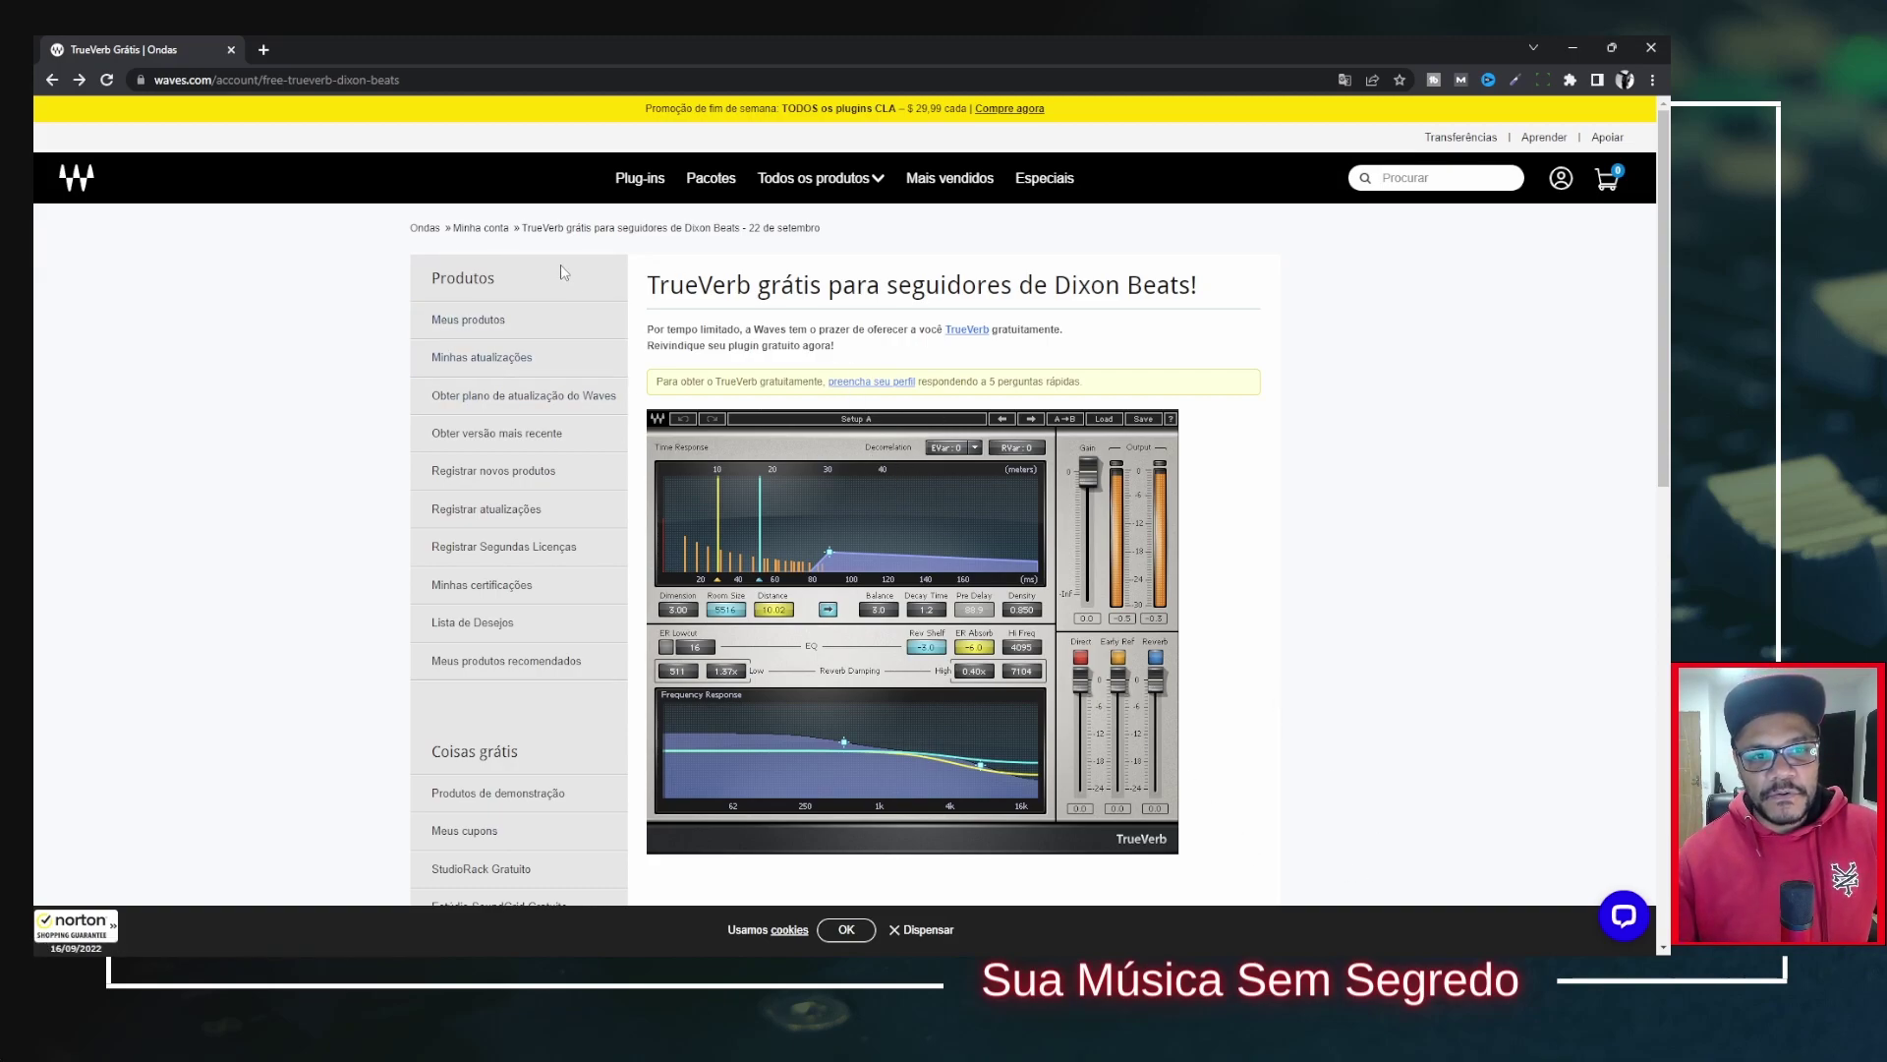
Step: Open the profile questionnaire linked in the free TrueVerb offer for Dixon Beats followers
double_click(694, 229)
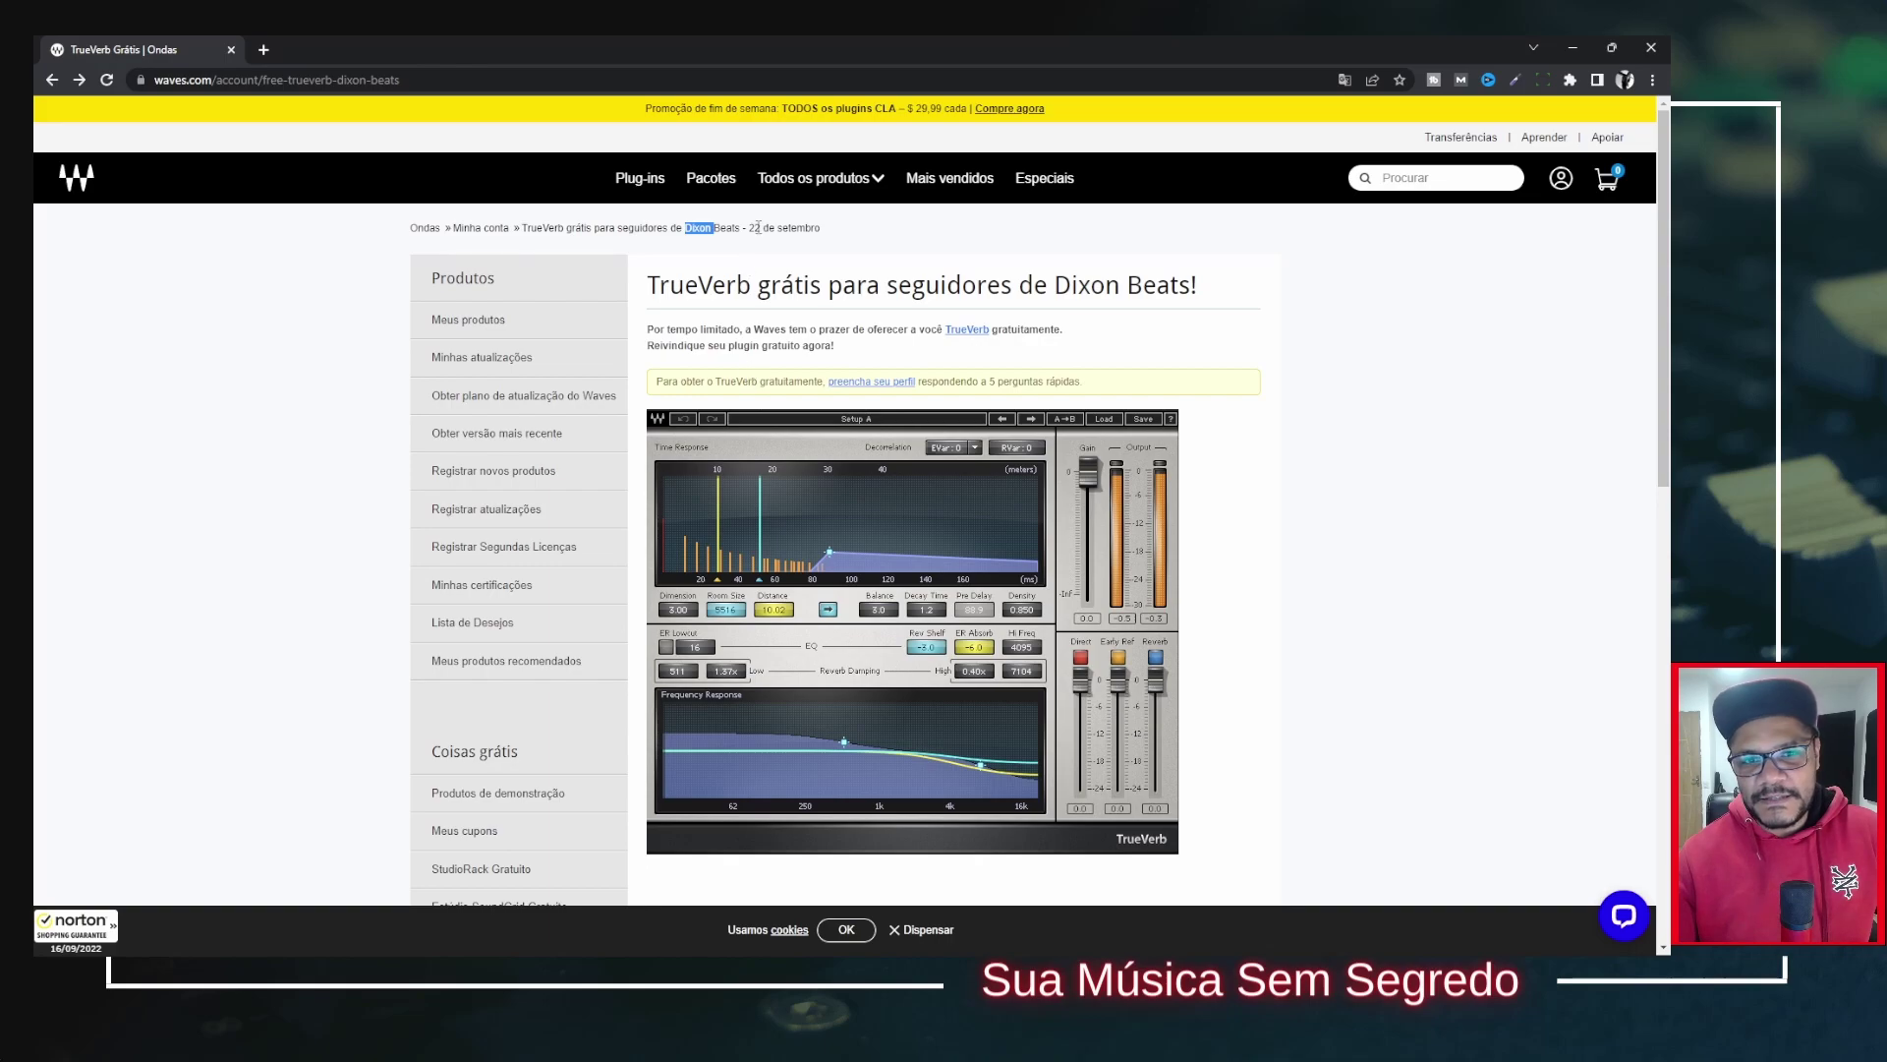
left_click(706, 232)
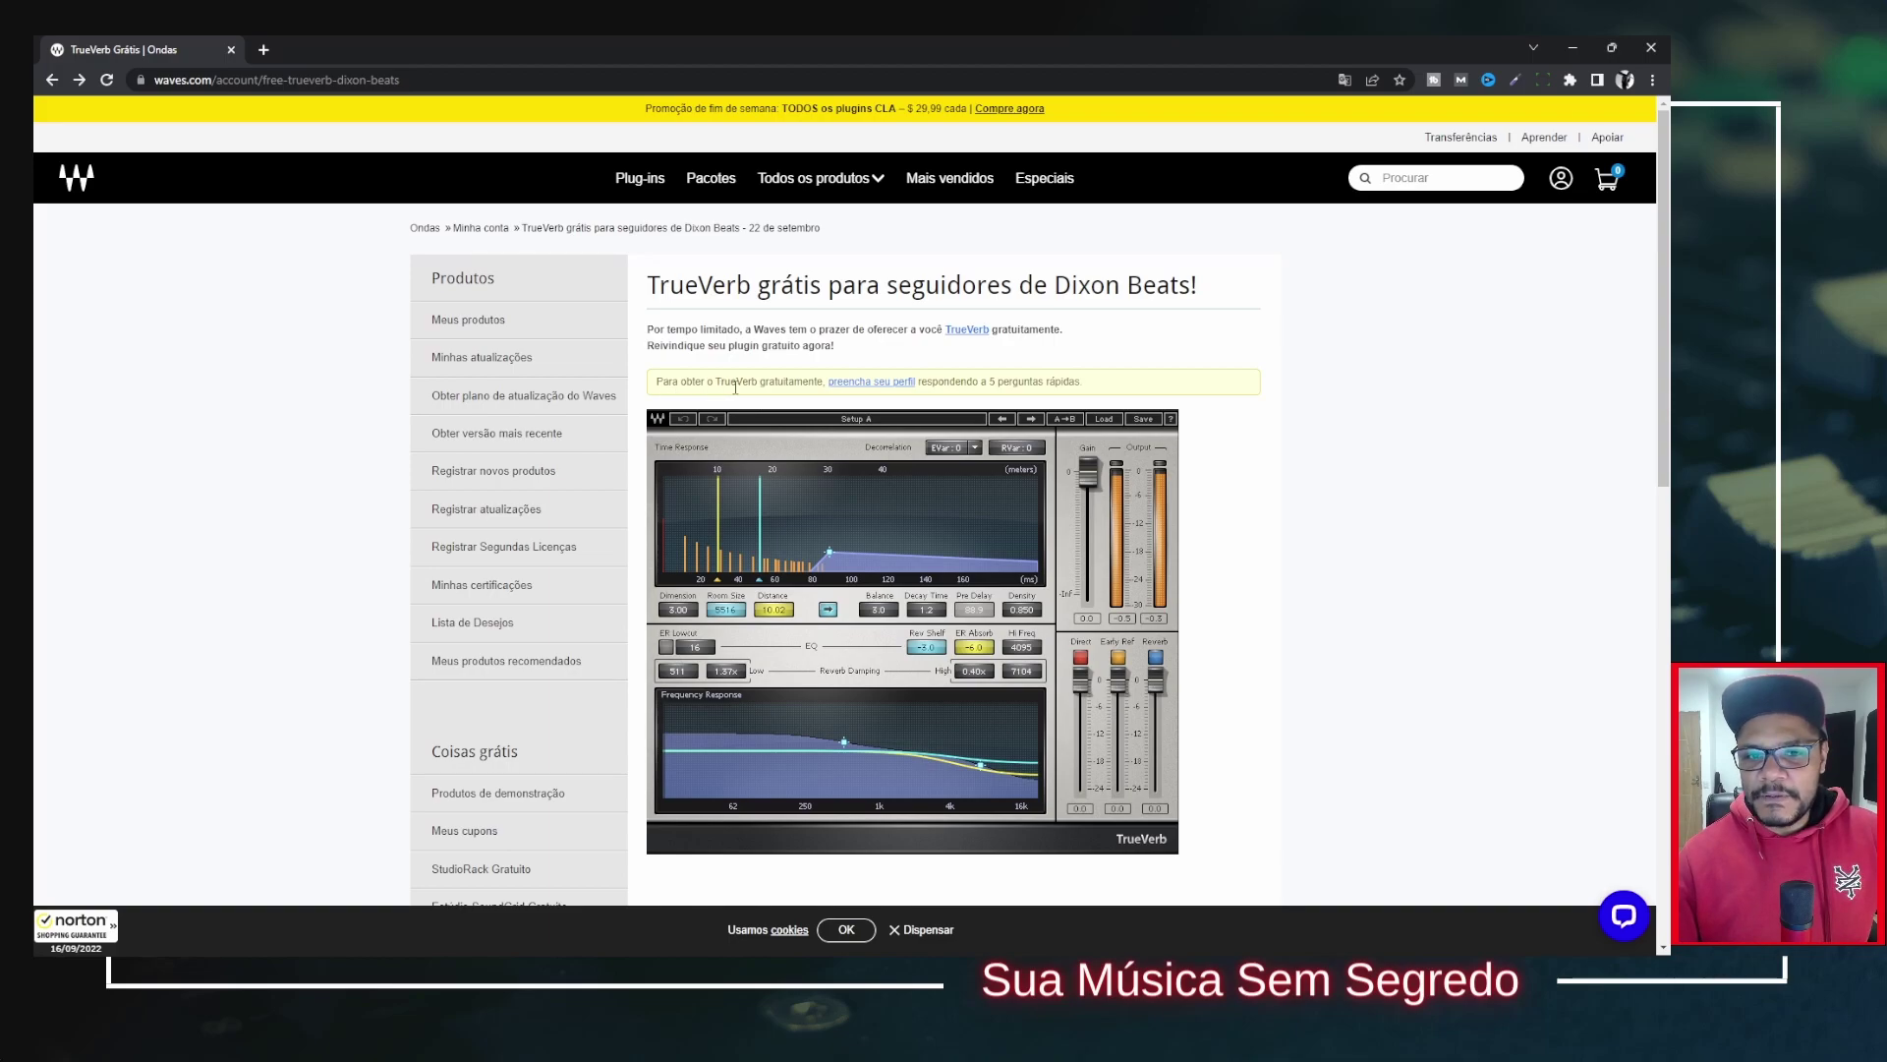
left_click(900, 387)
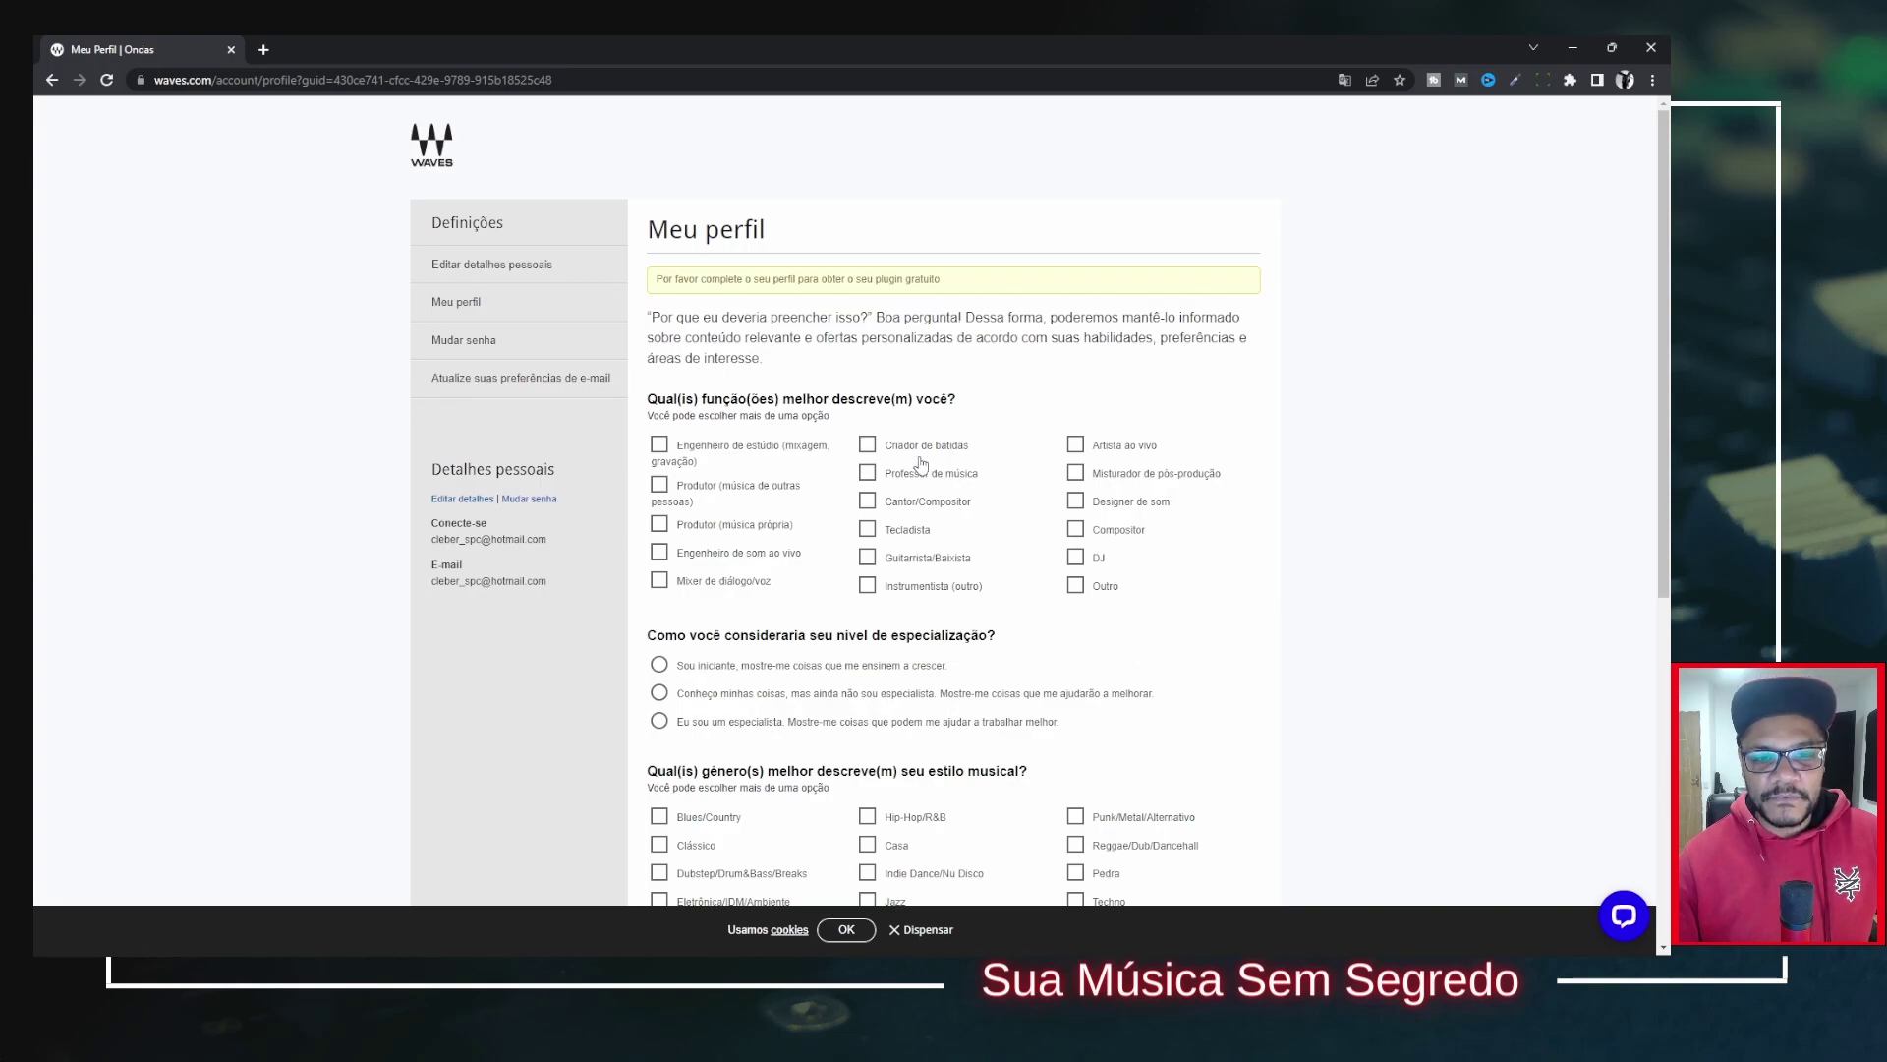
Step: Review the questions about music style, age, income and DAWs, and save the profile
scroll(973, 485, "down", 15)
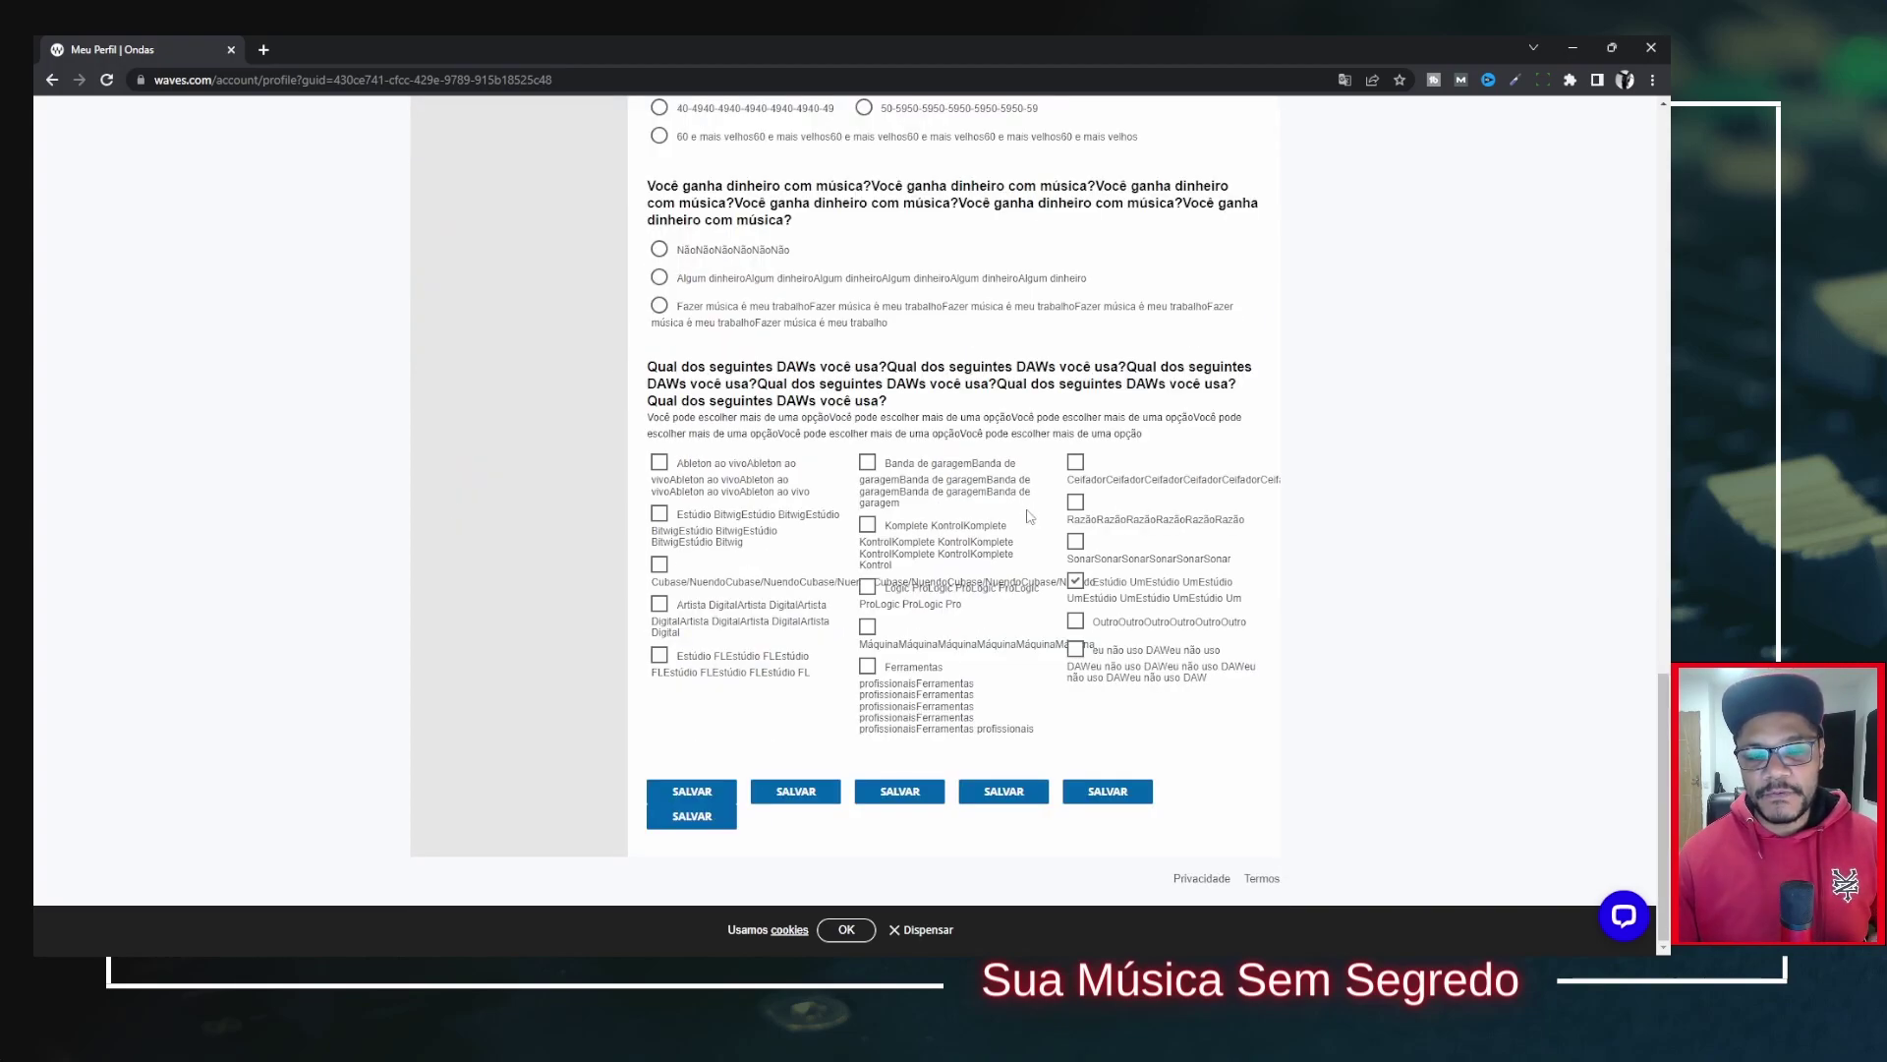
scroll(846, 403, "up", 5)
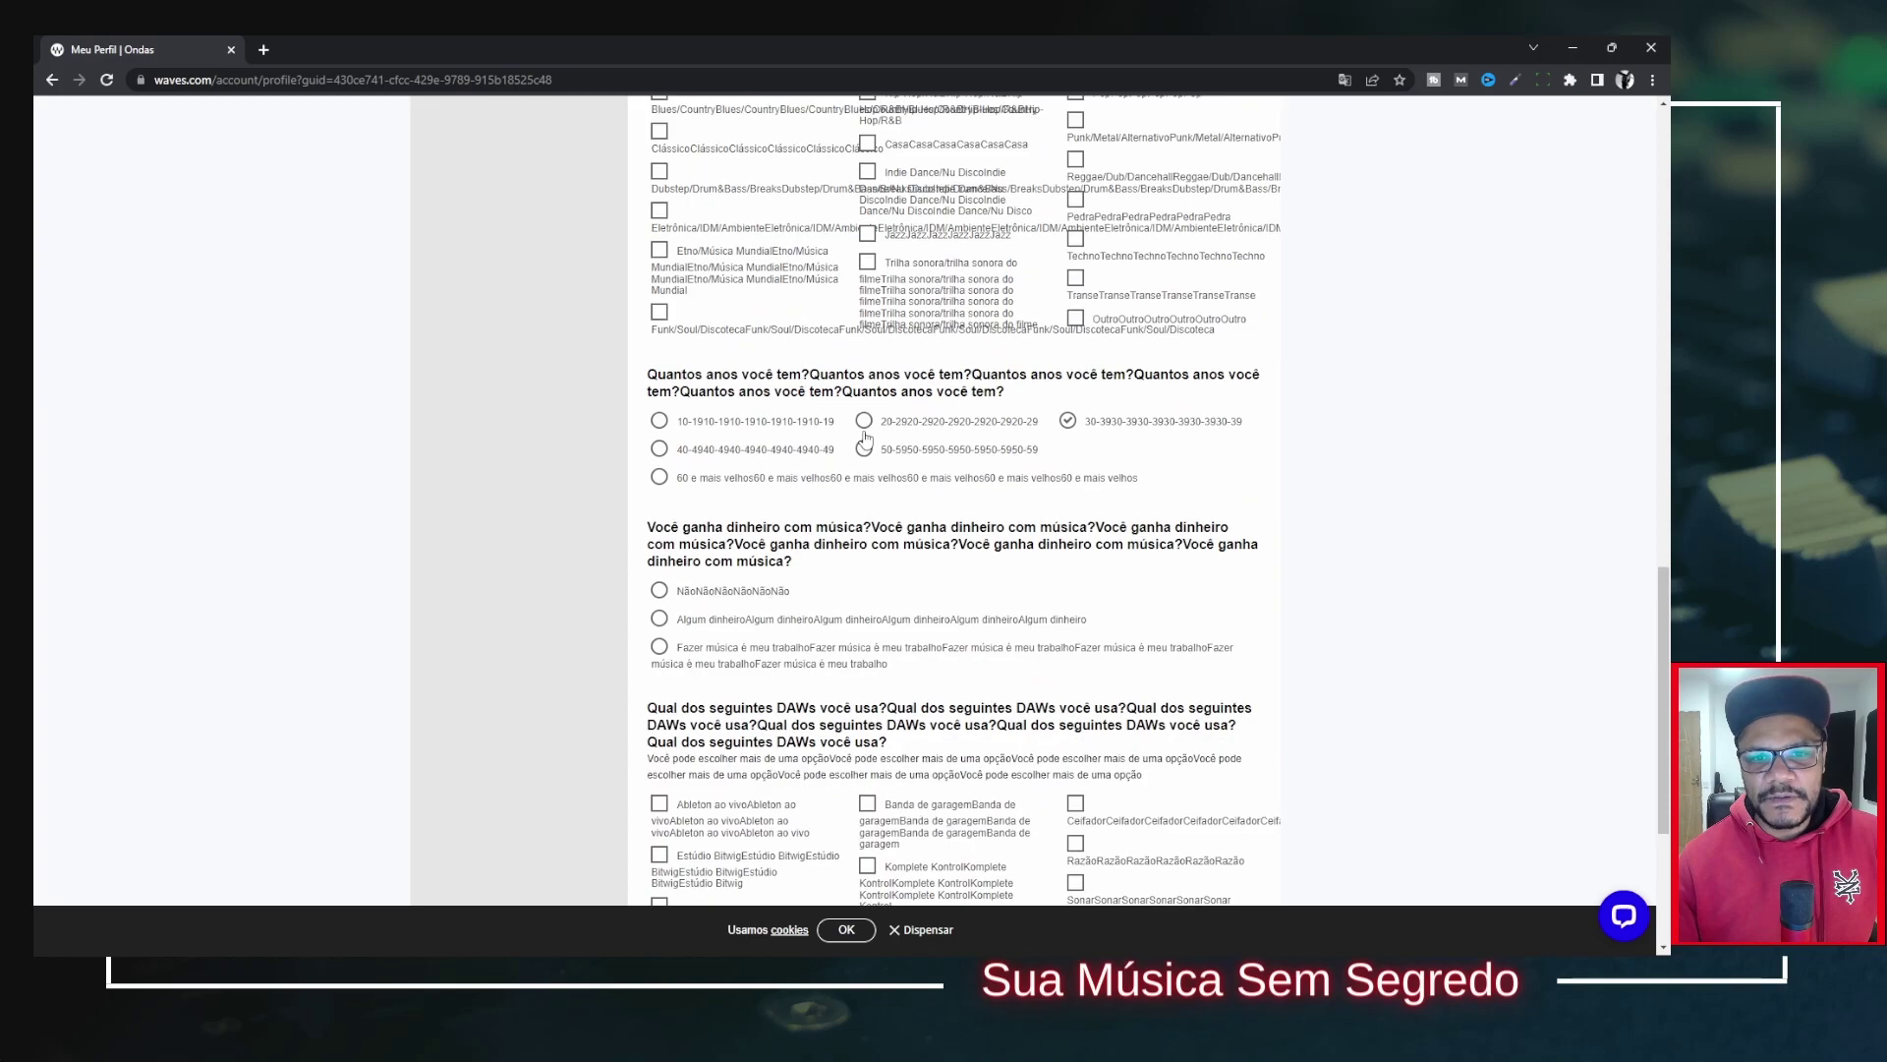
scroll(860, 432, "down", 3)
scroll(865, 437, "down", 3)
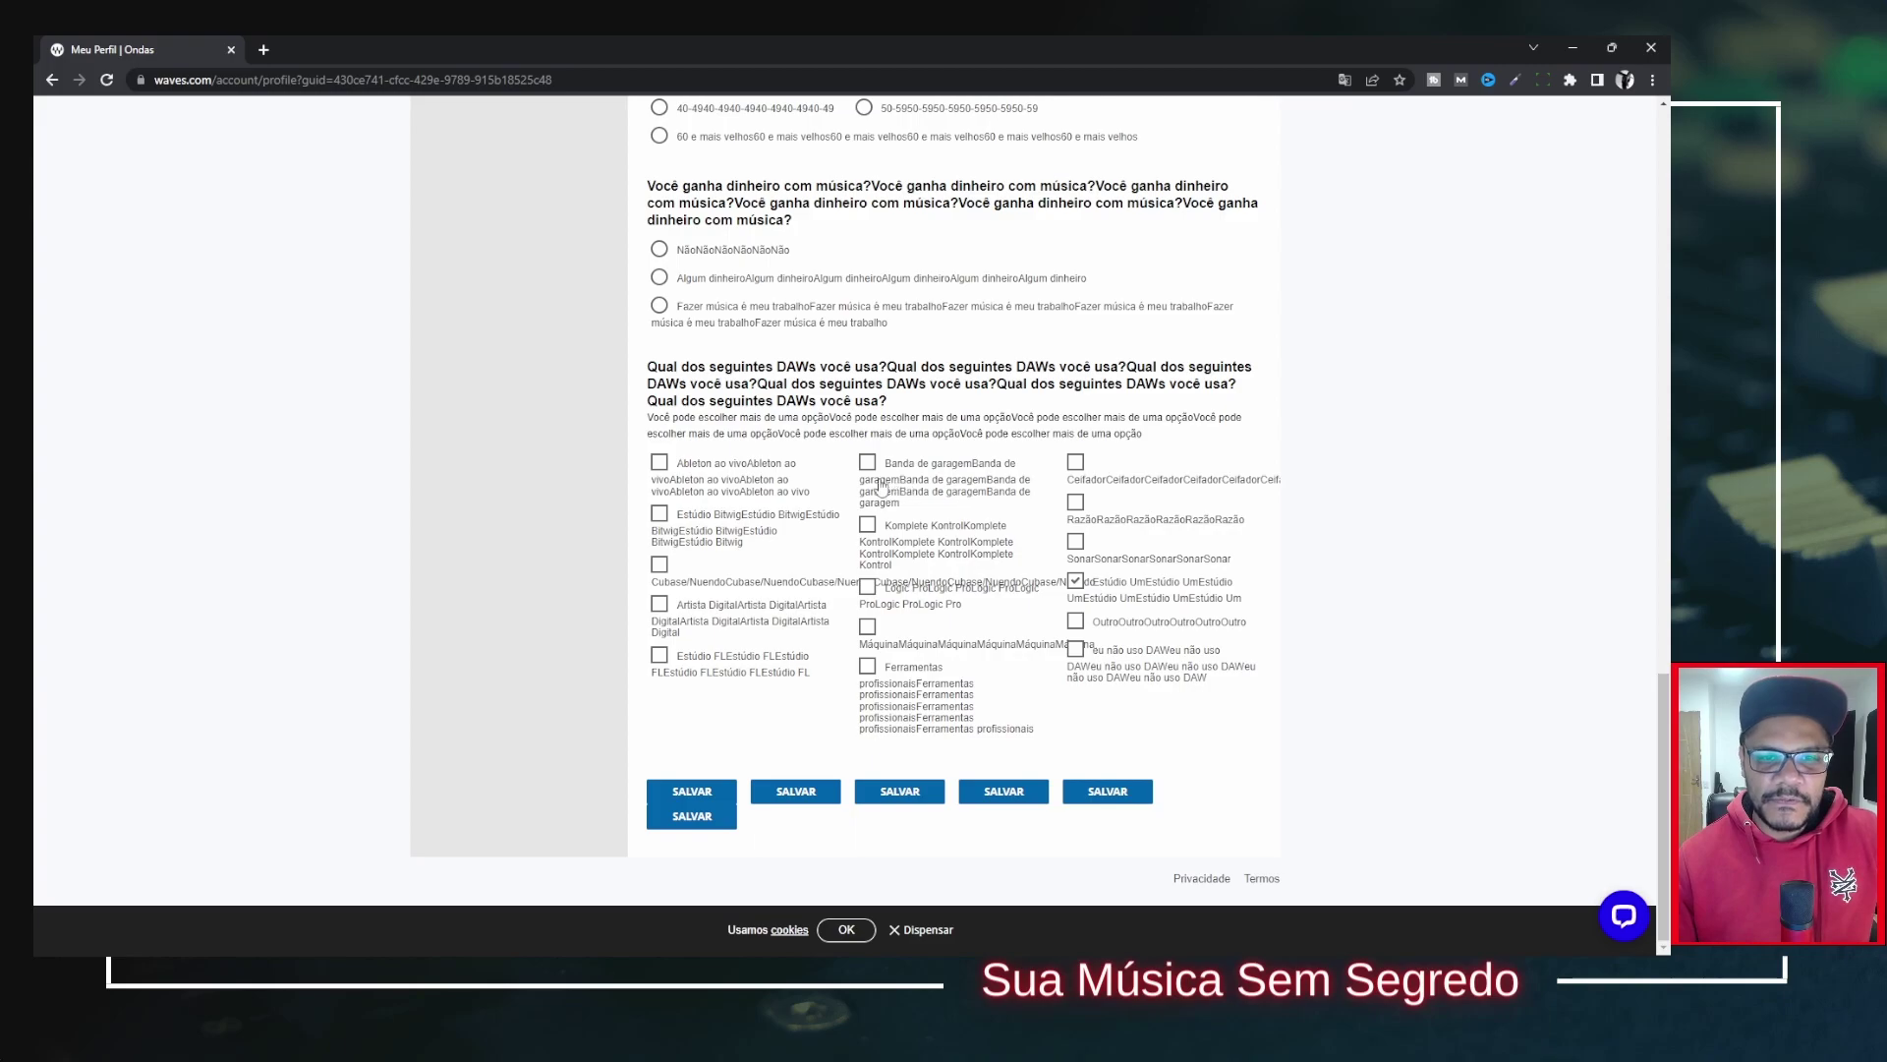
scroll(915, 388, "up", 3)
scroll(913, 398, "down", 3)
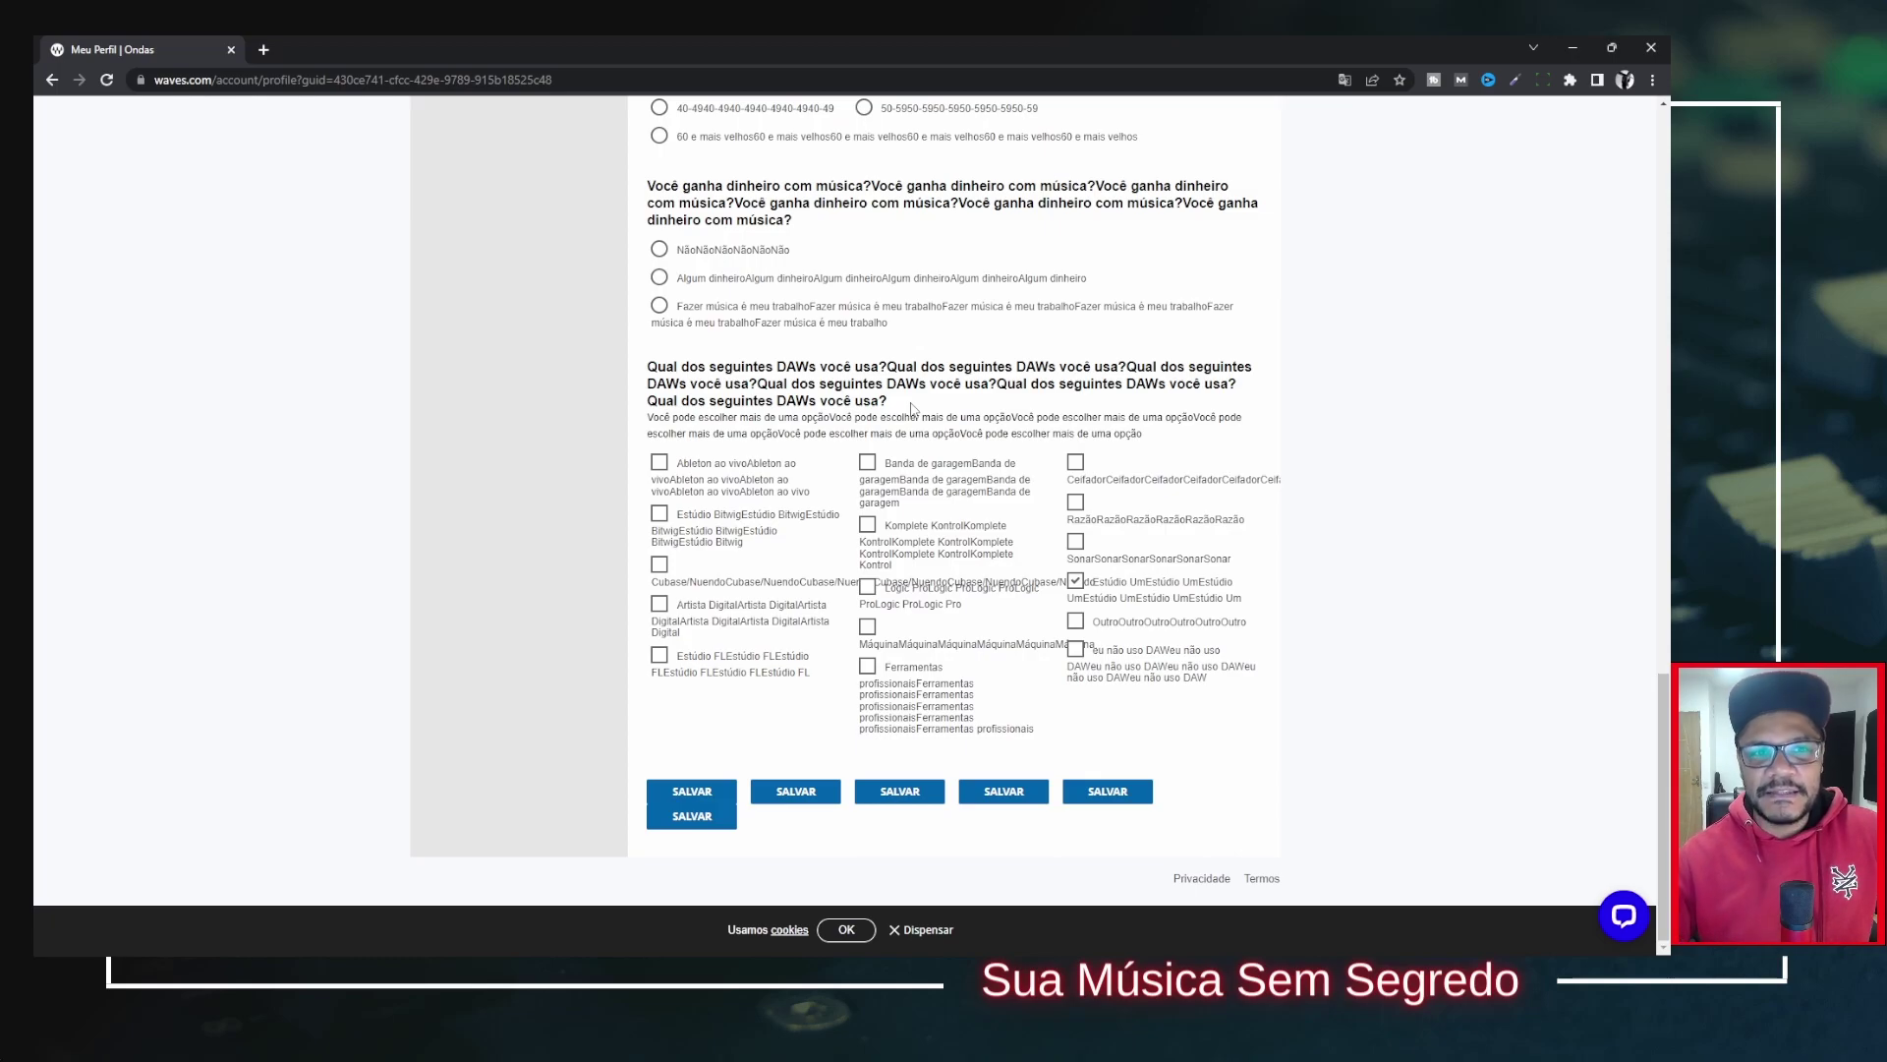
scroll(914, 409, "up", 2)
scroll(914, 408, "down", 2)
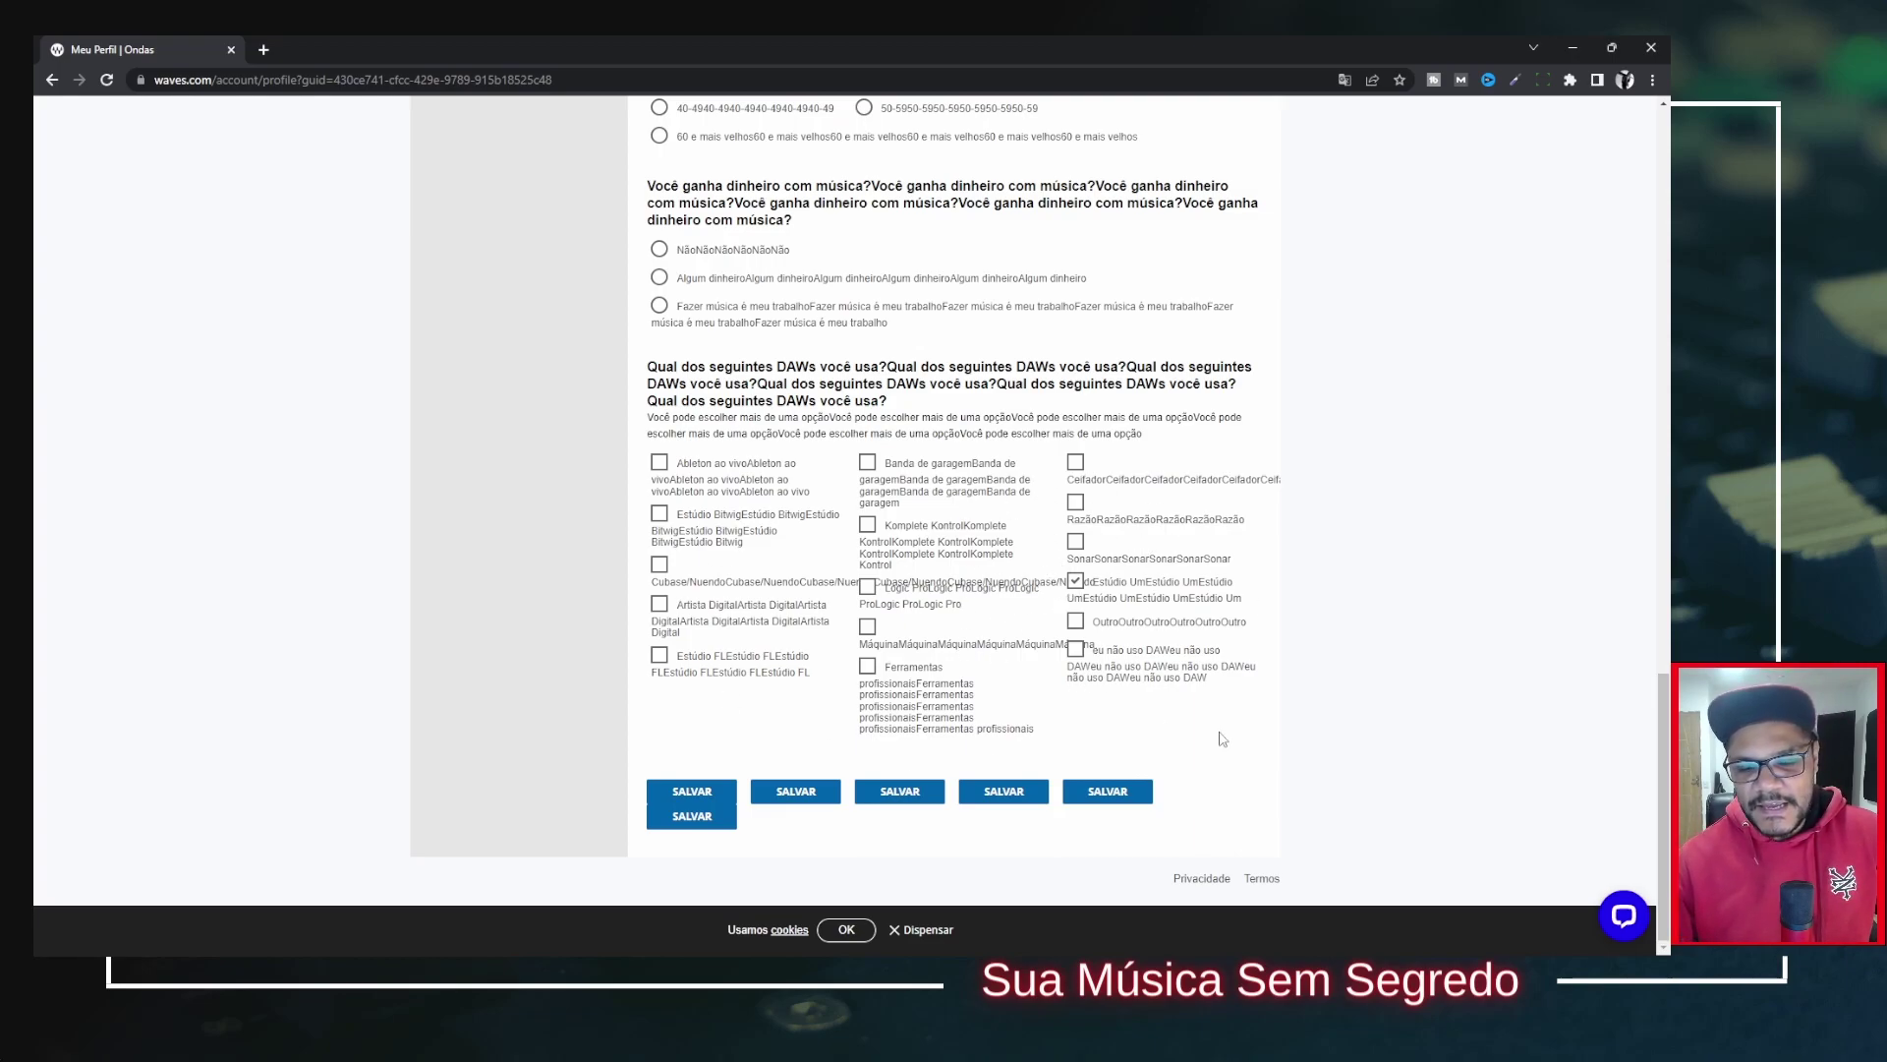
left_click(1105, 798)
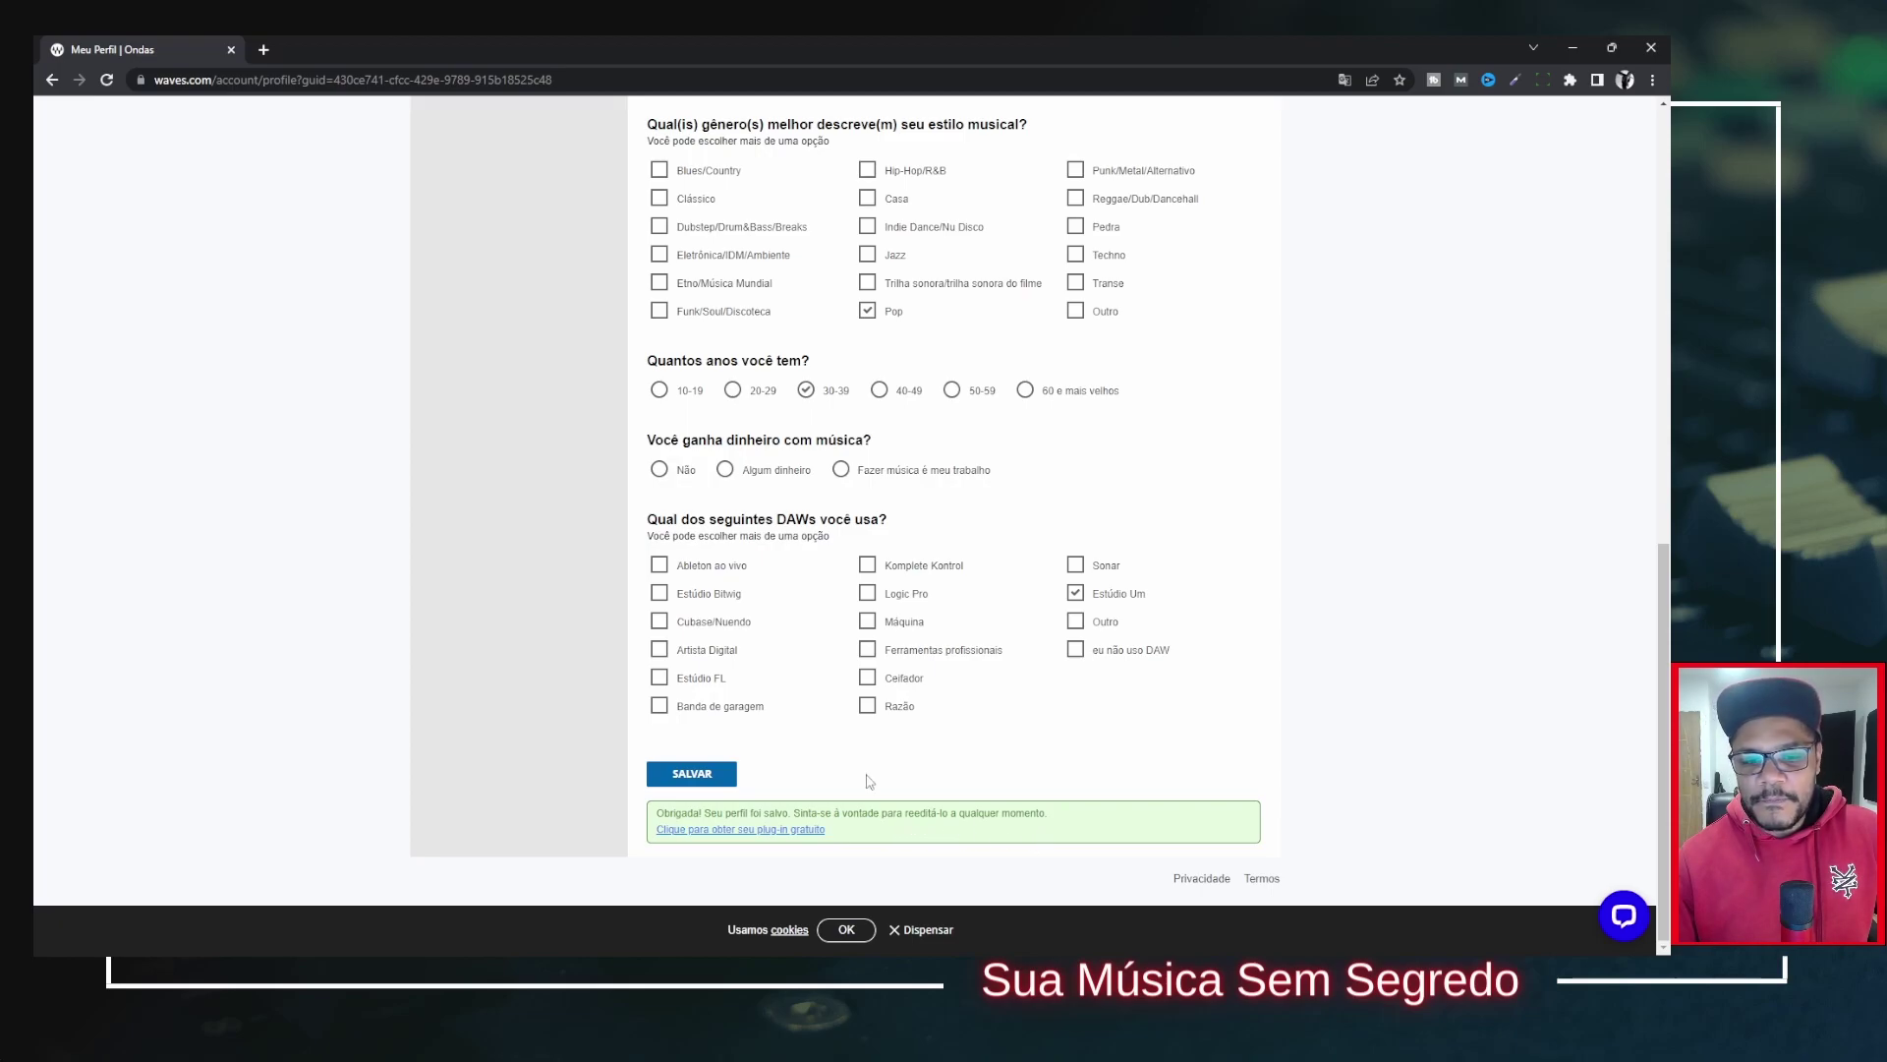
Step: Return to the free TrueVerb offer, claim the plug-in and check the registration details on the page
scroll(821, 786, "up", 6)
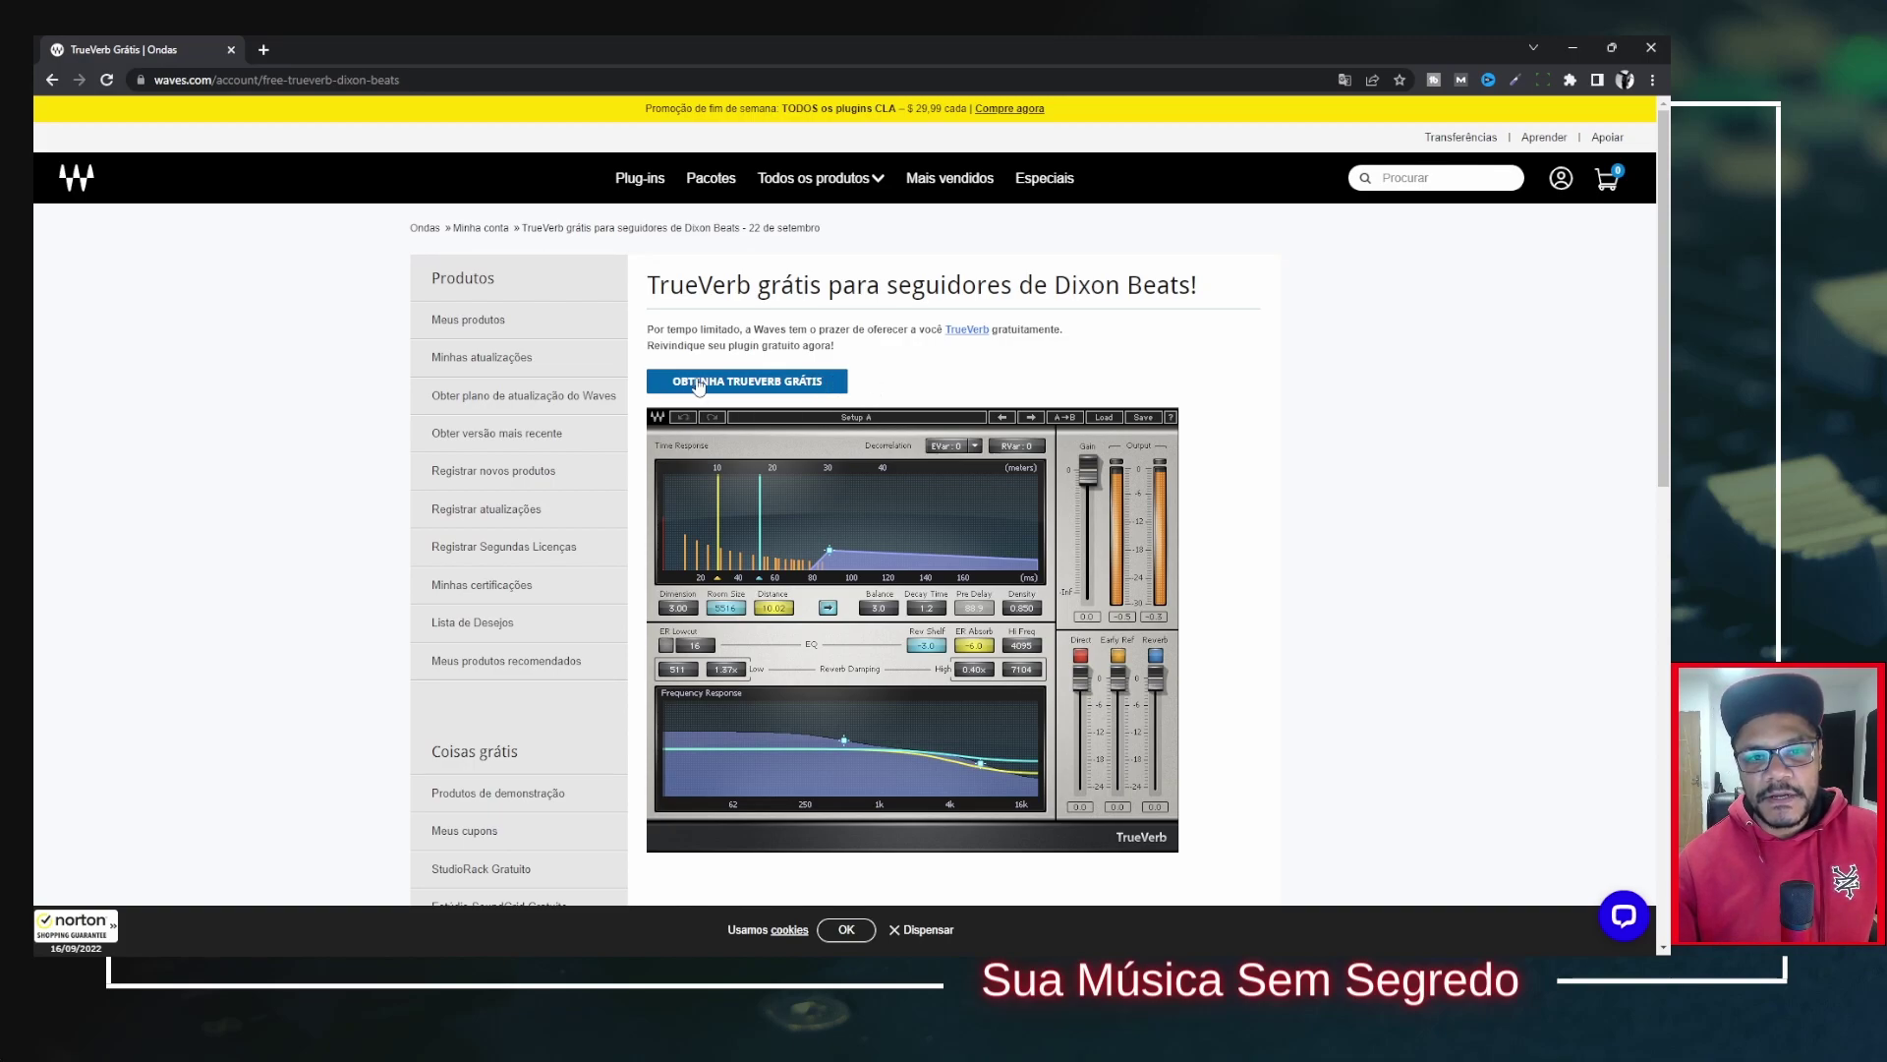
left_click(780, 384)
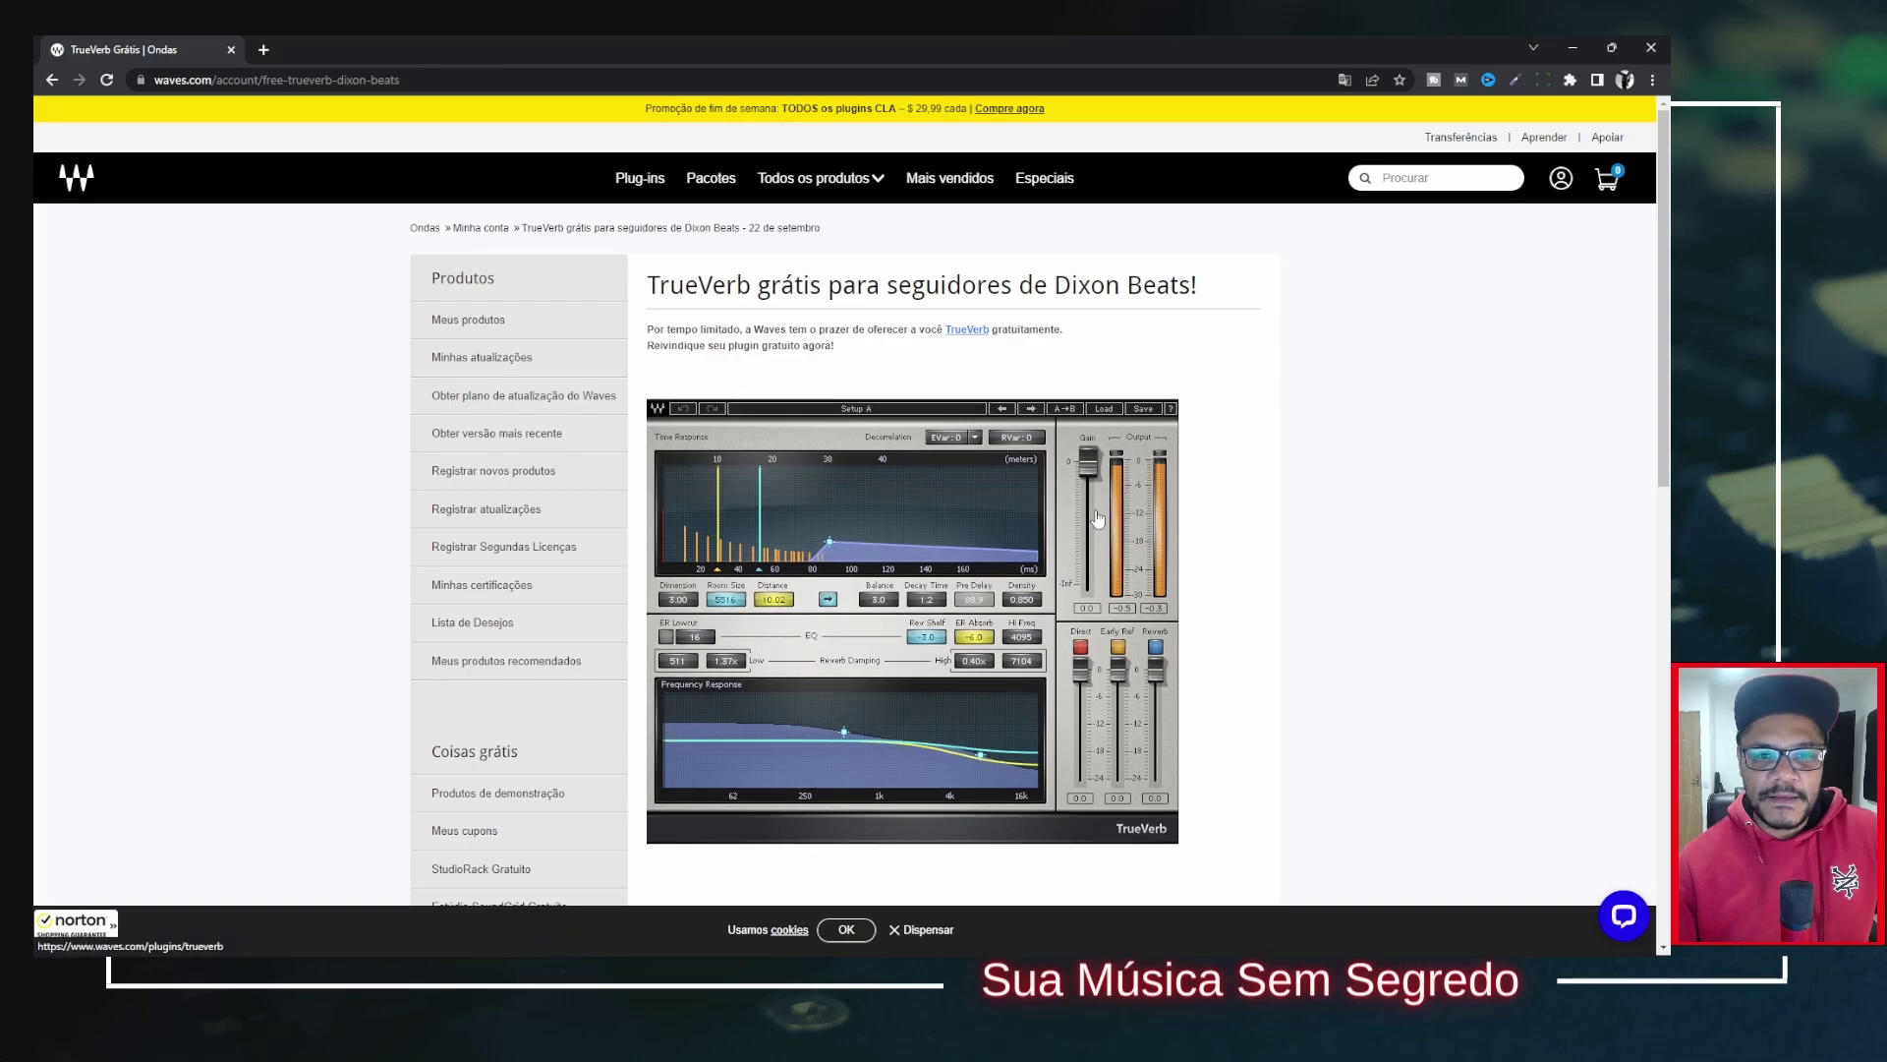
scroll(1098, 518, "down", 3)
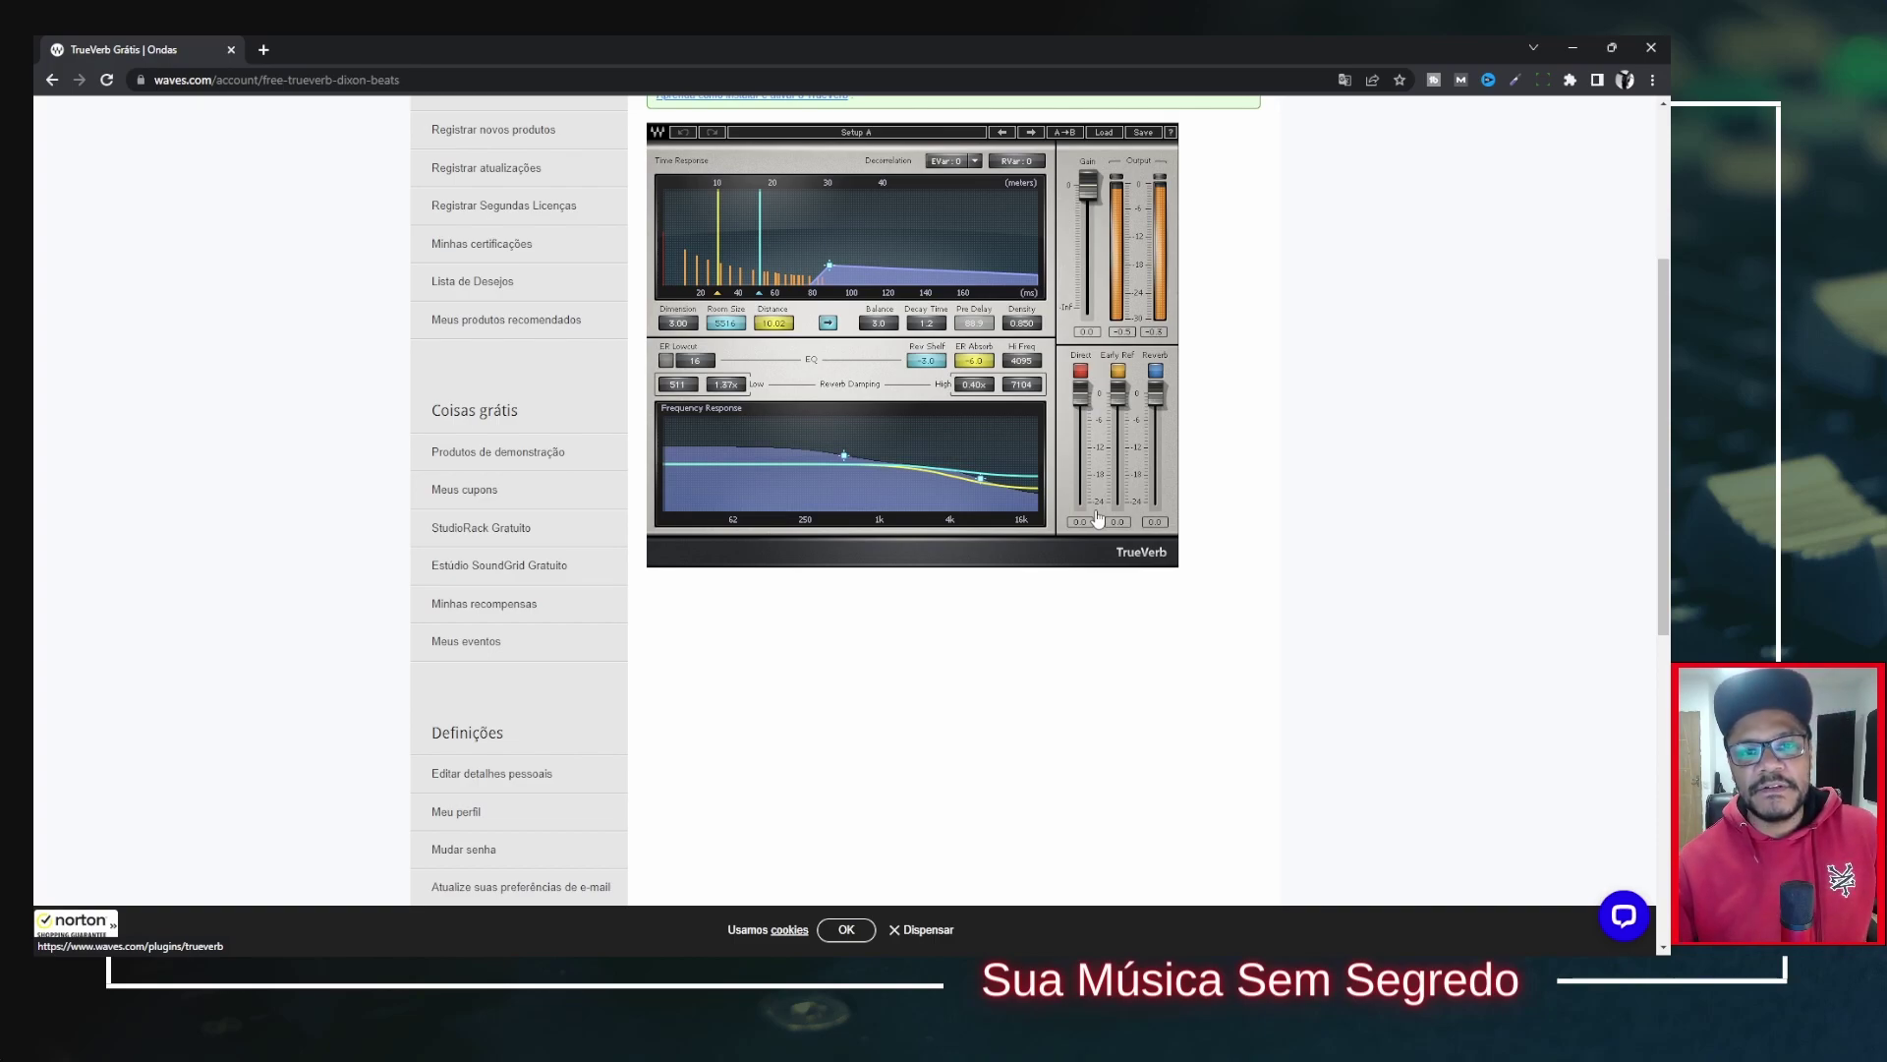
scroll(1098, 518, "up", 4)
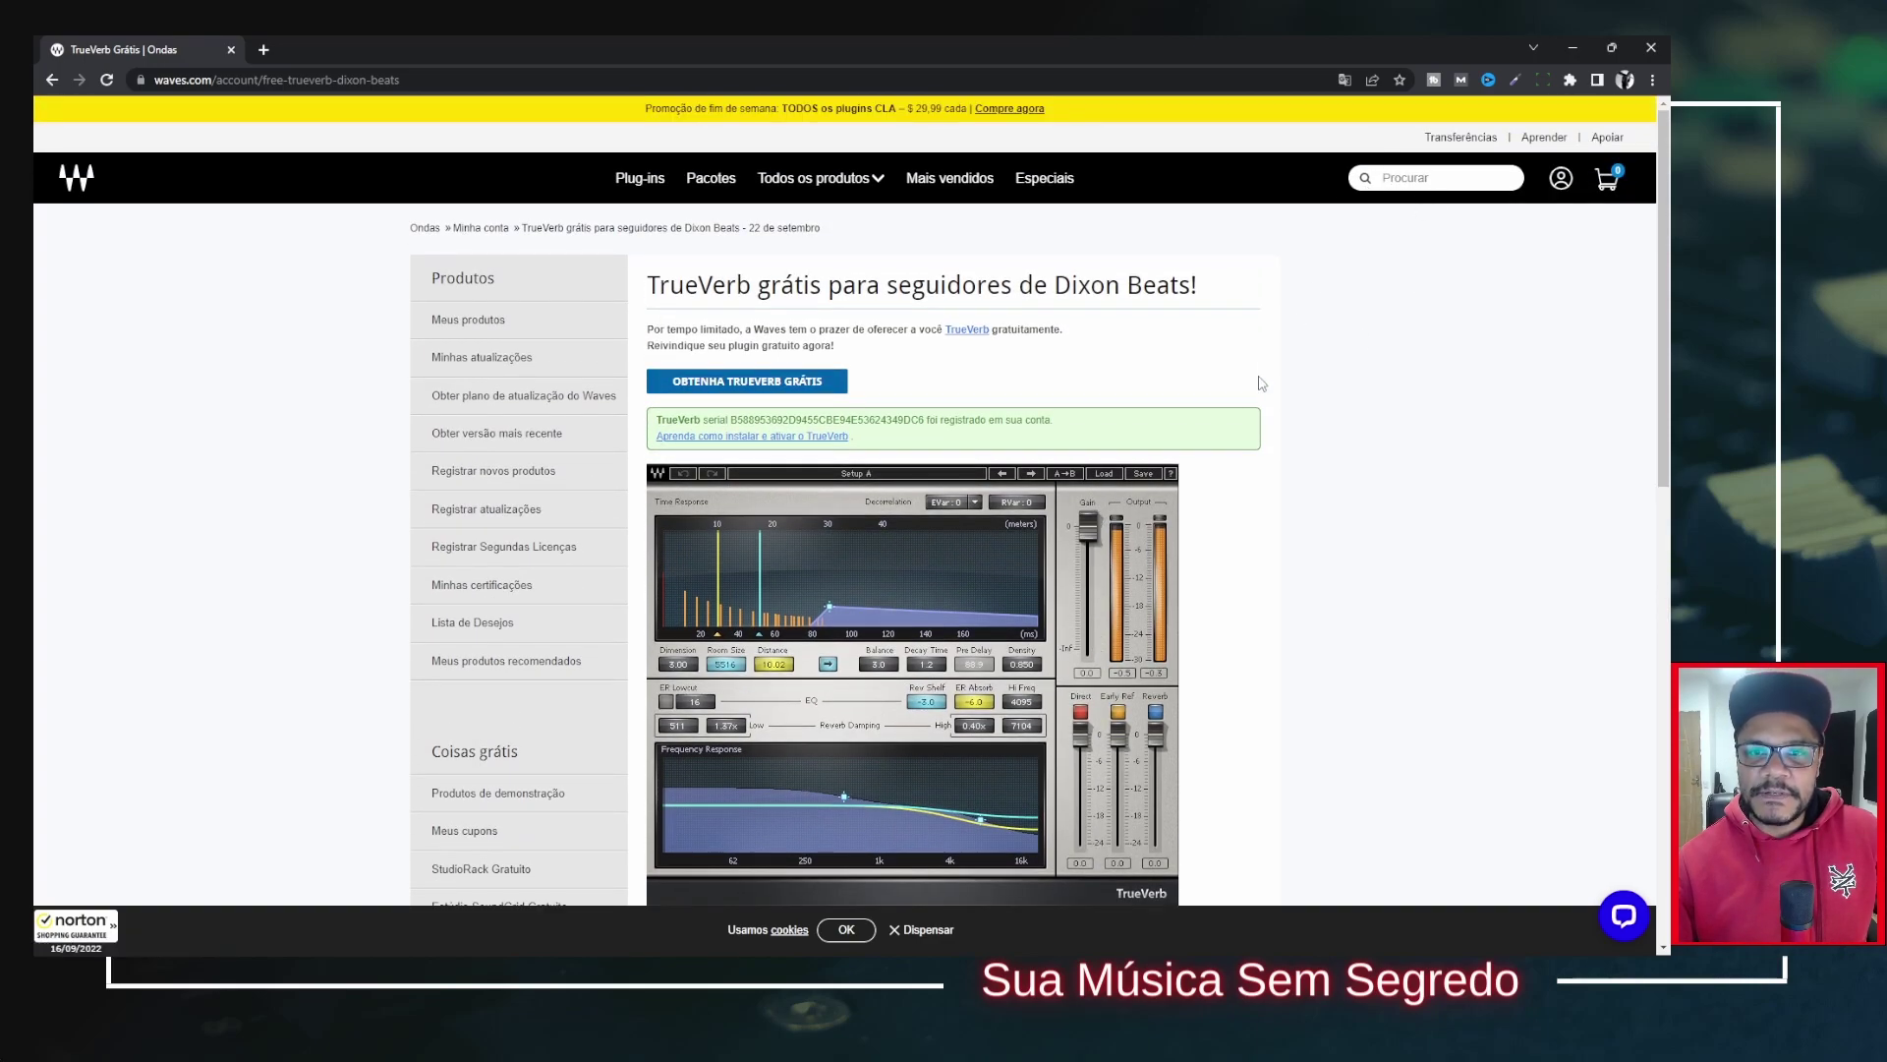
scroll(1268, 381, "down", 4)
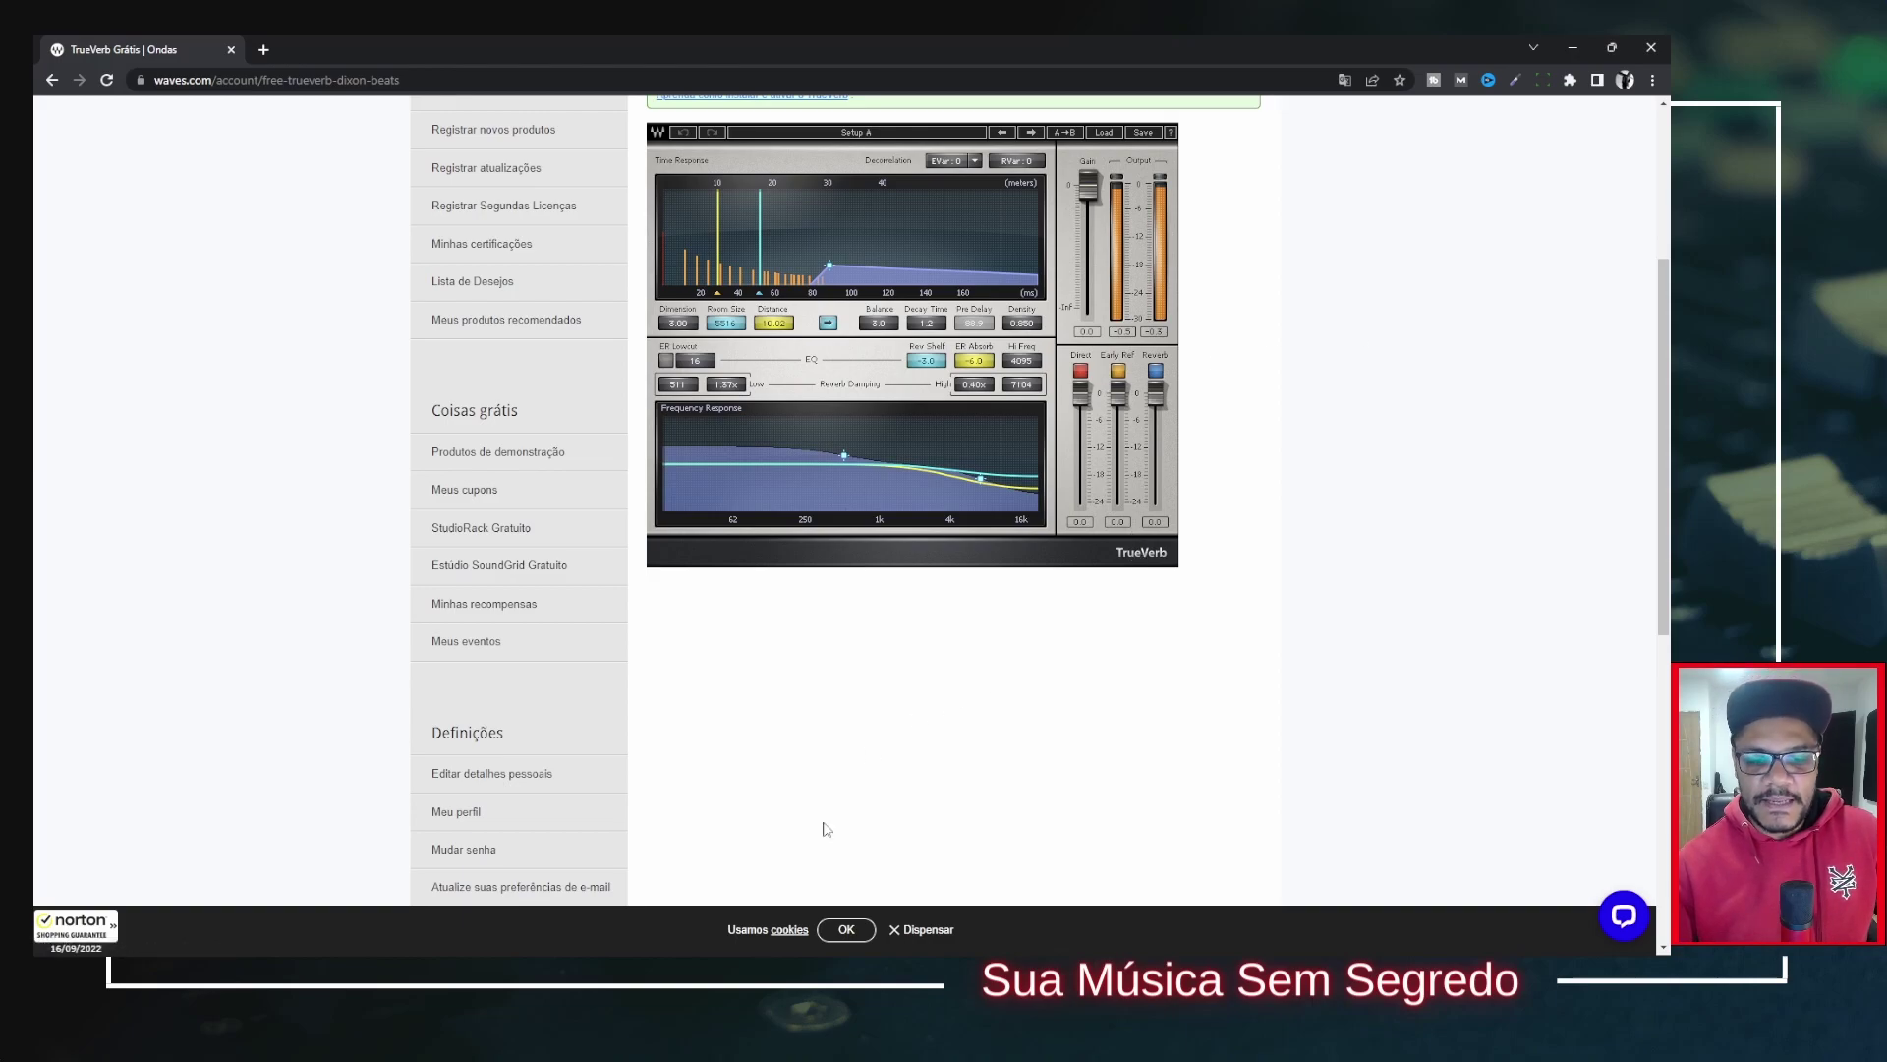
Step: Switch to Waves Central, sync the product list and select TrueVerb among the owned products
left_click(919, 566)
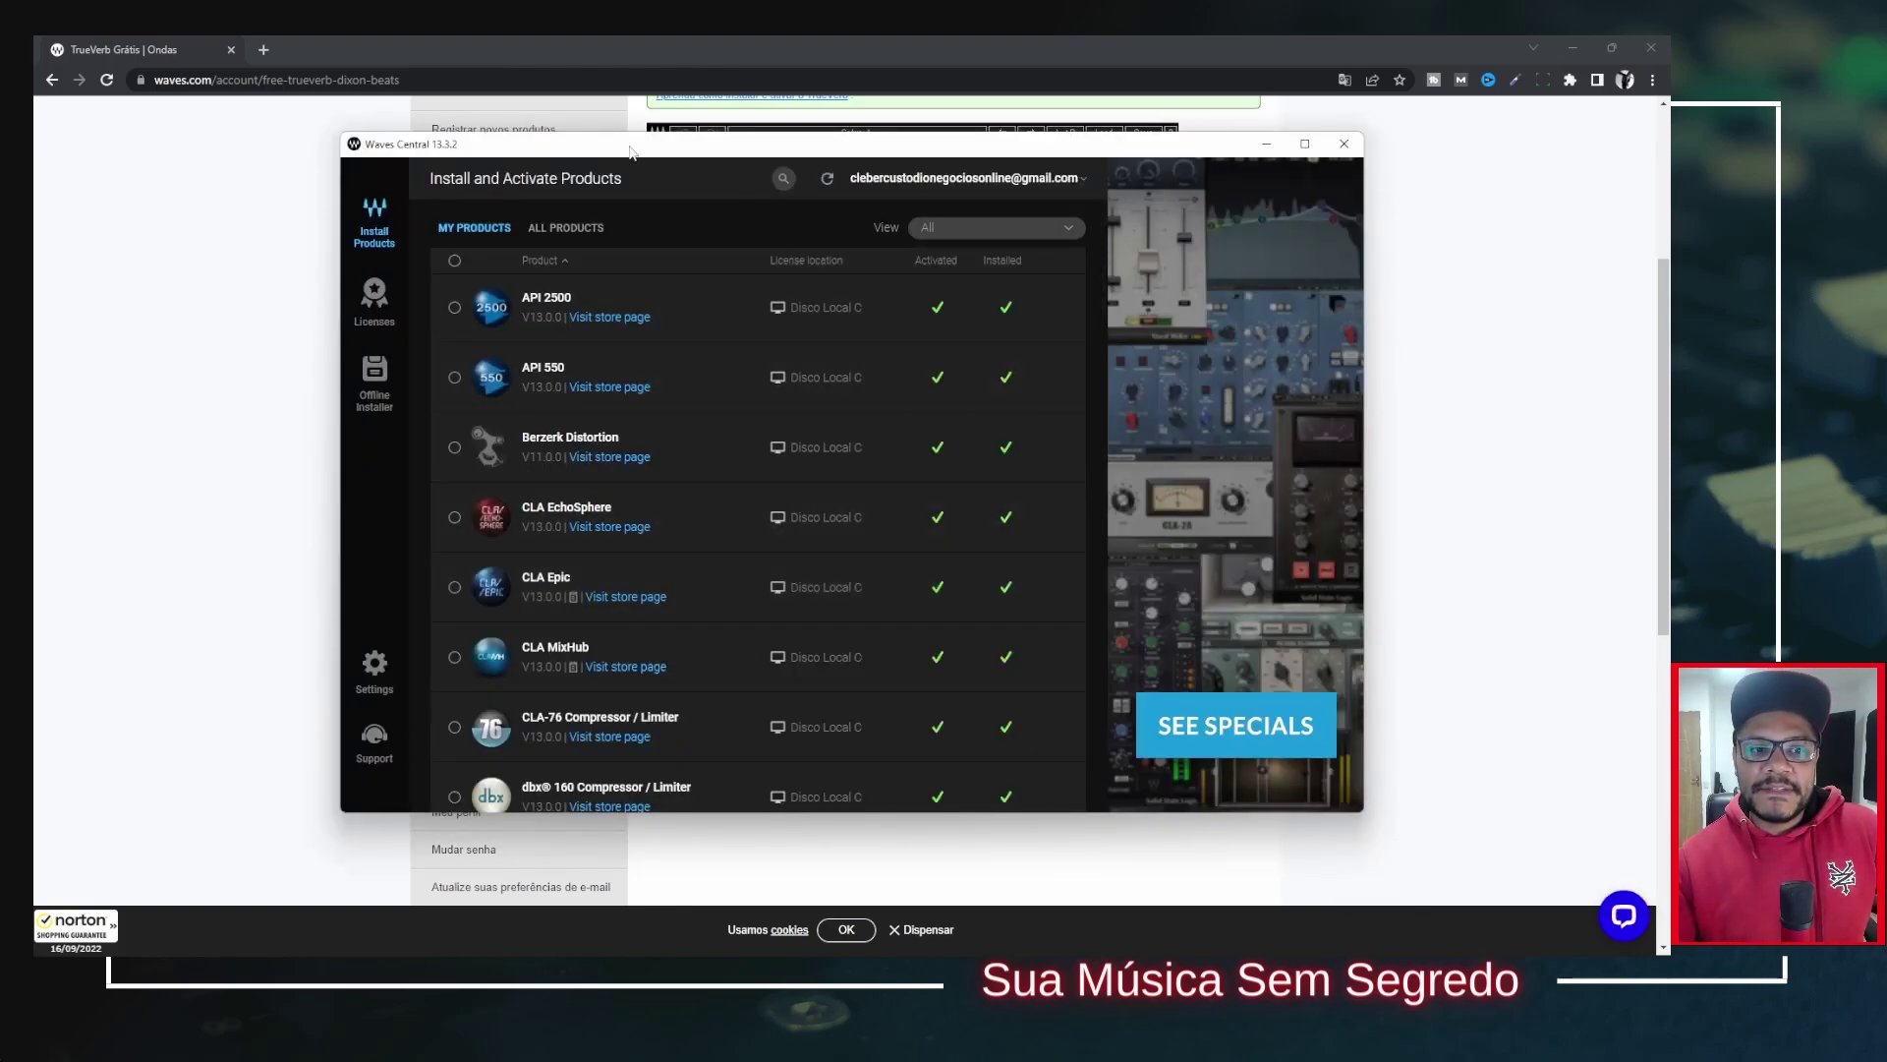
left_click_drag(630, 151, 632, 122)
scroll(612, 454, "down", 10)
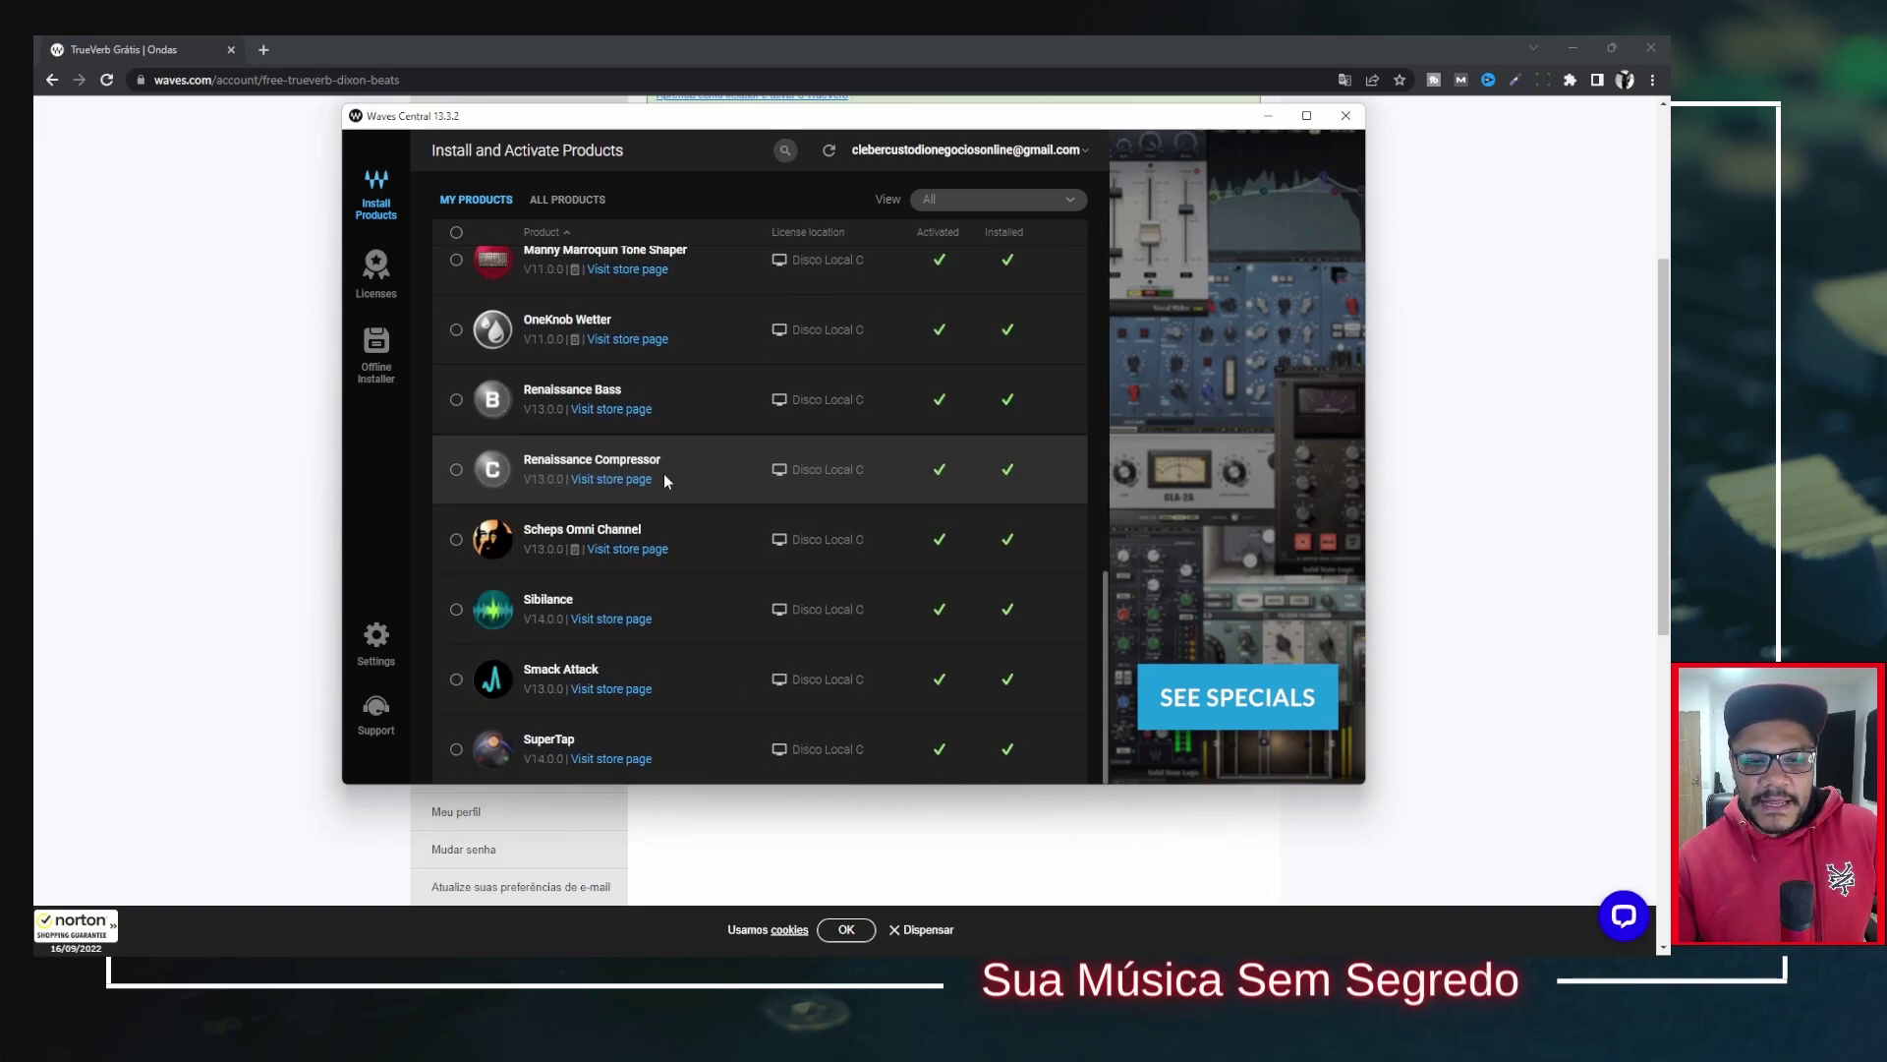
scroll(622, 570, "up", 10)
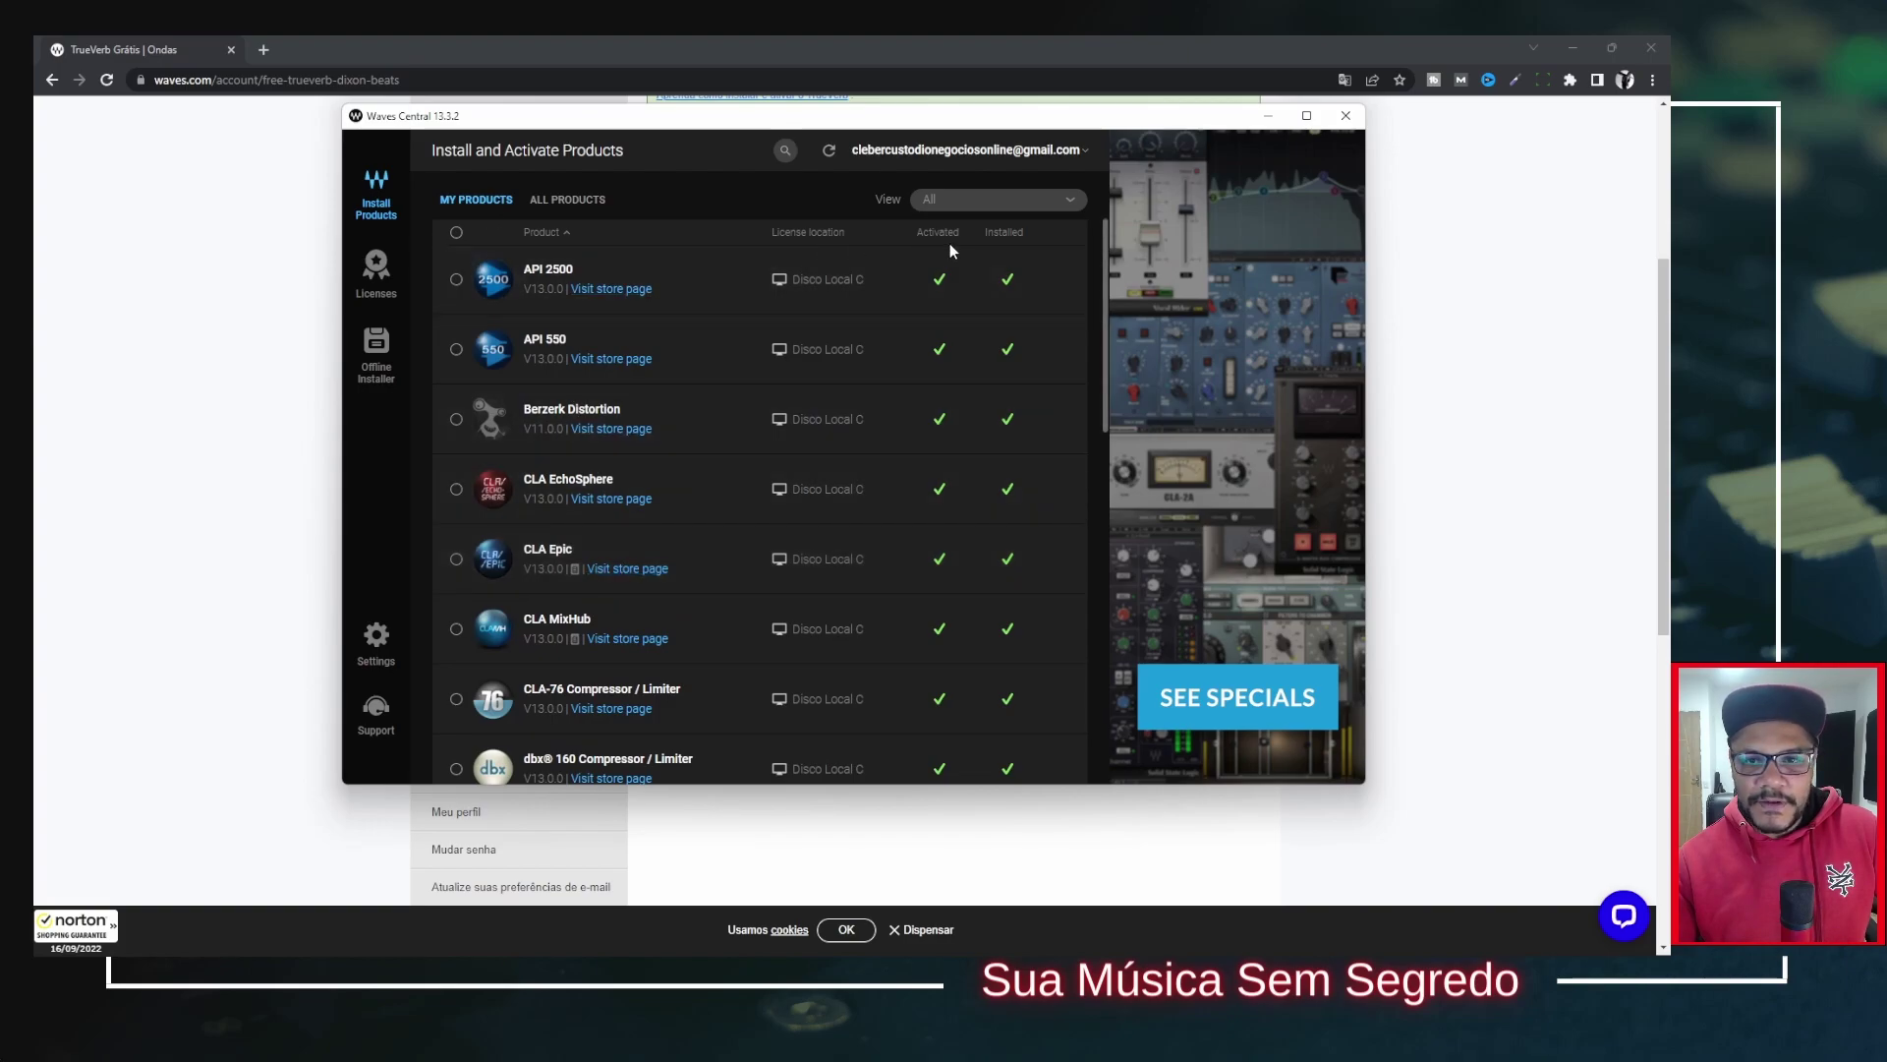
left_click(829, 151)
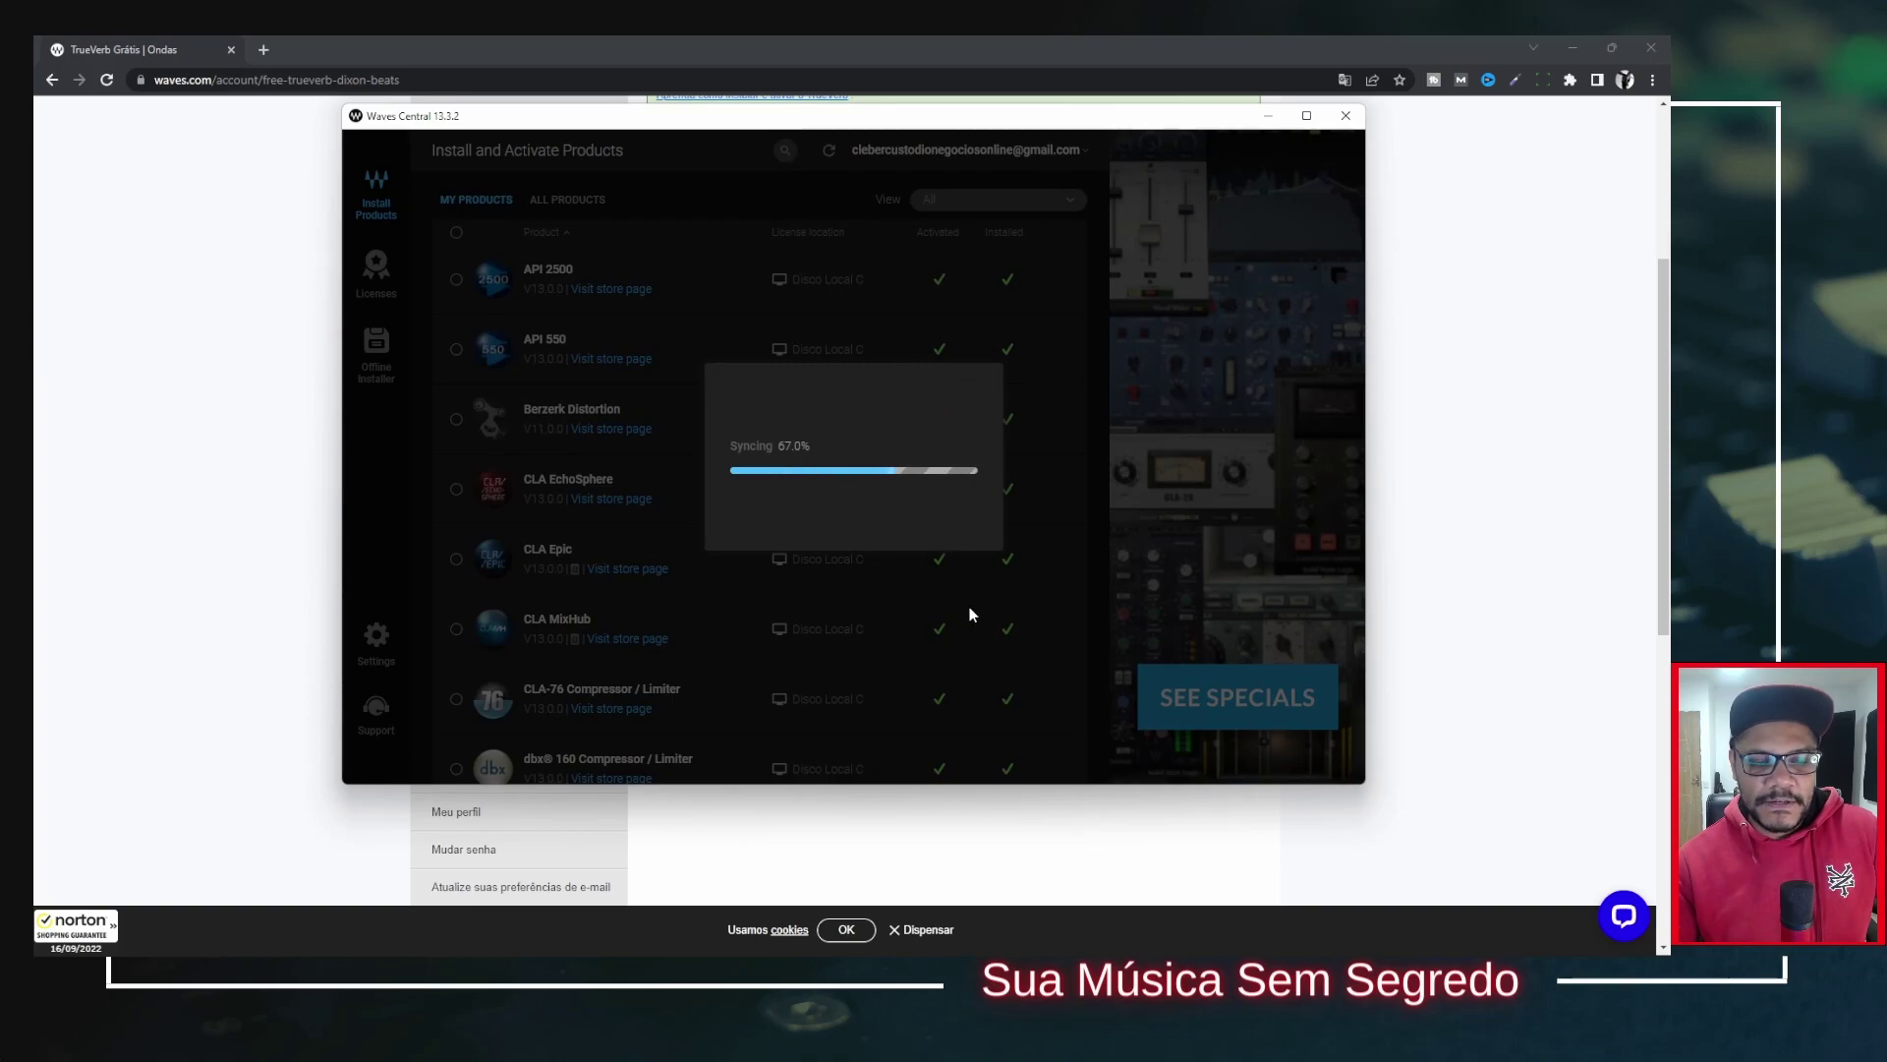
scroll(875, 511, "down", 20)
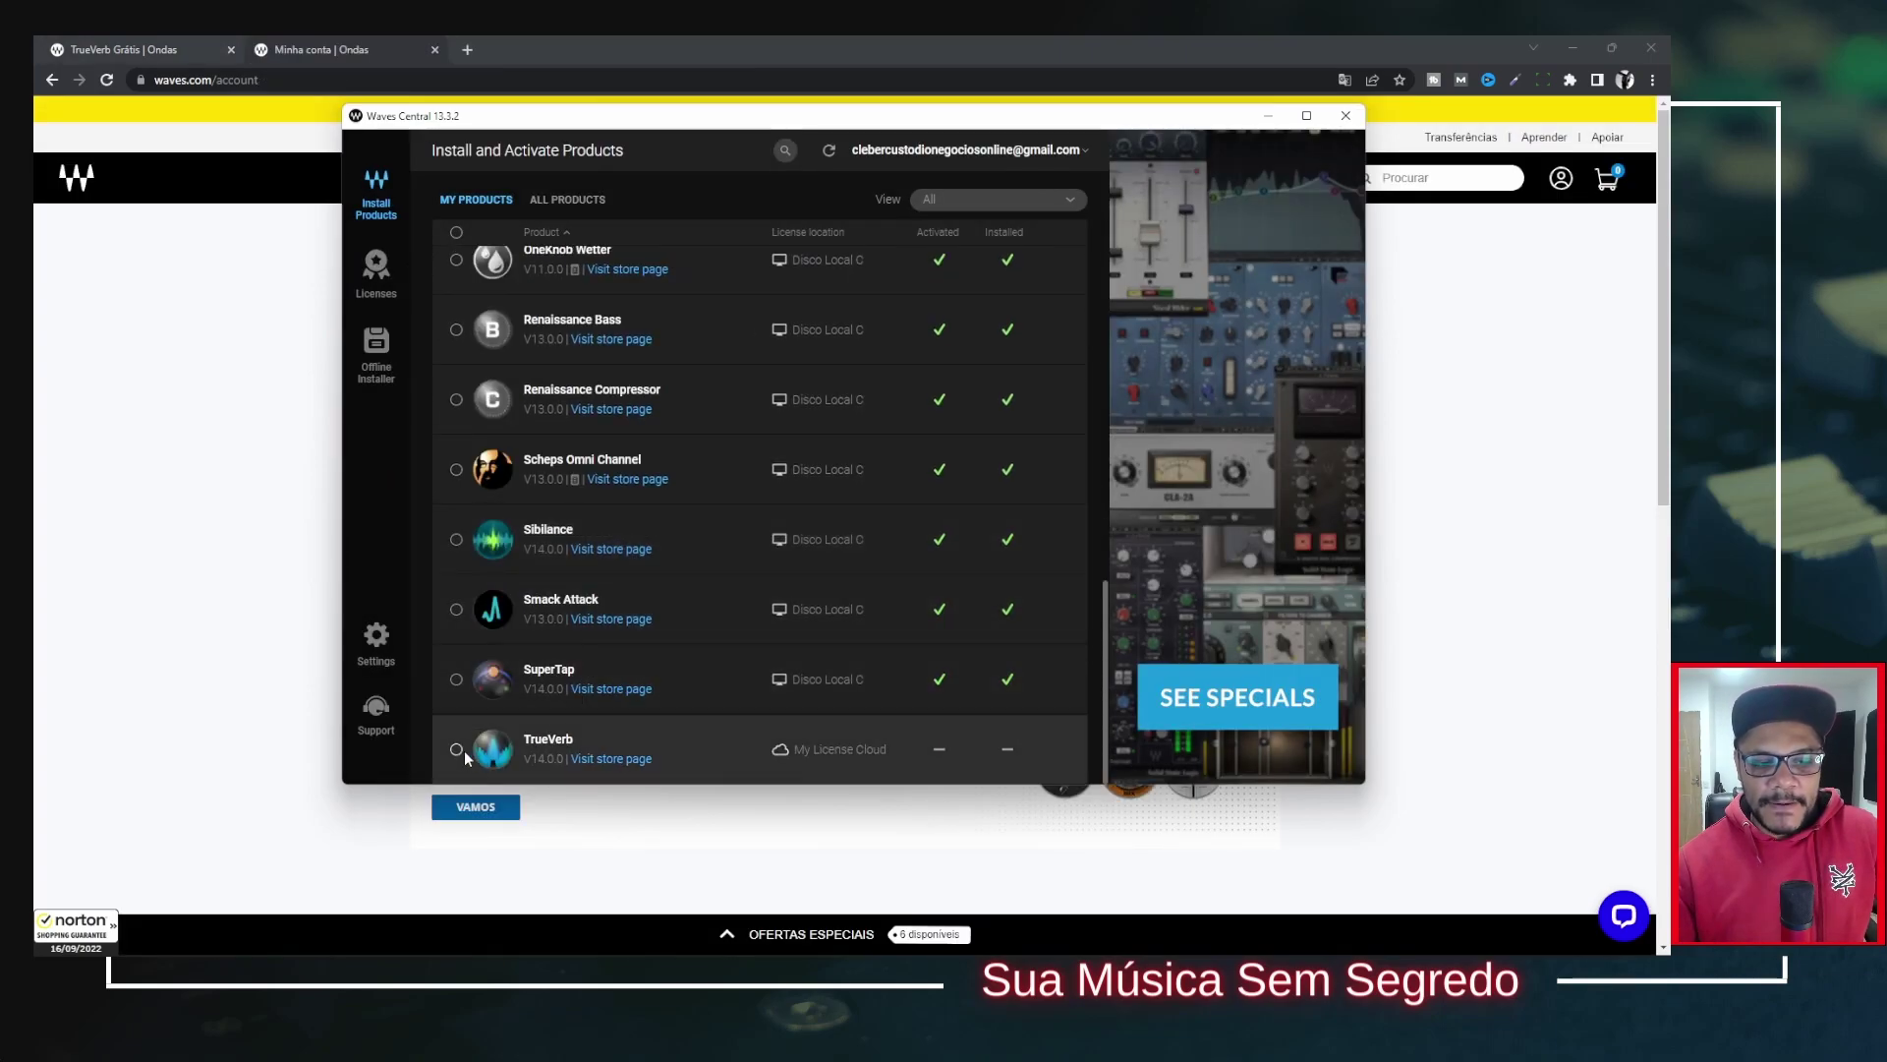
left_click(456, 750)
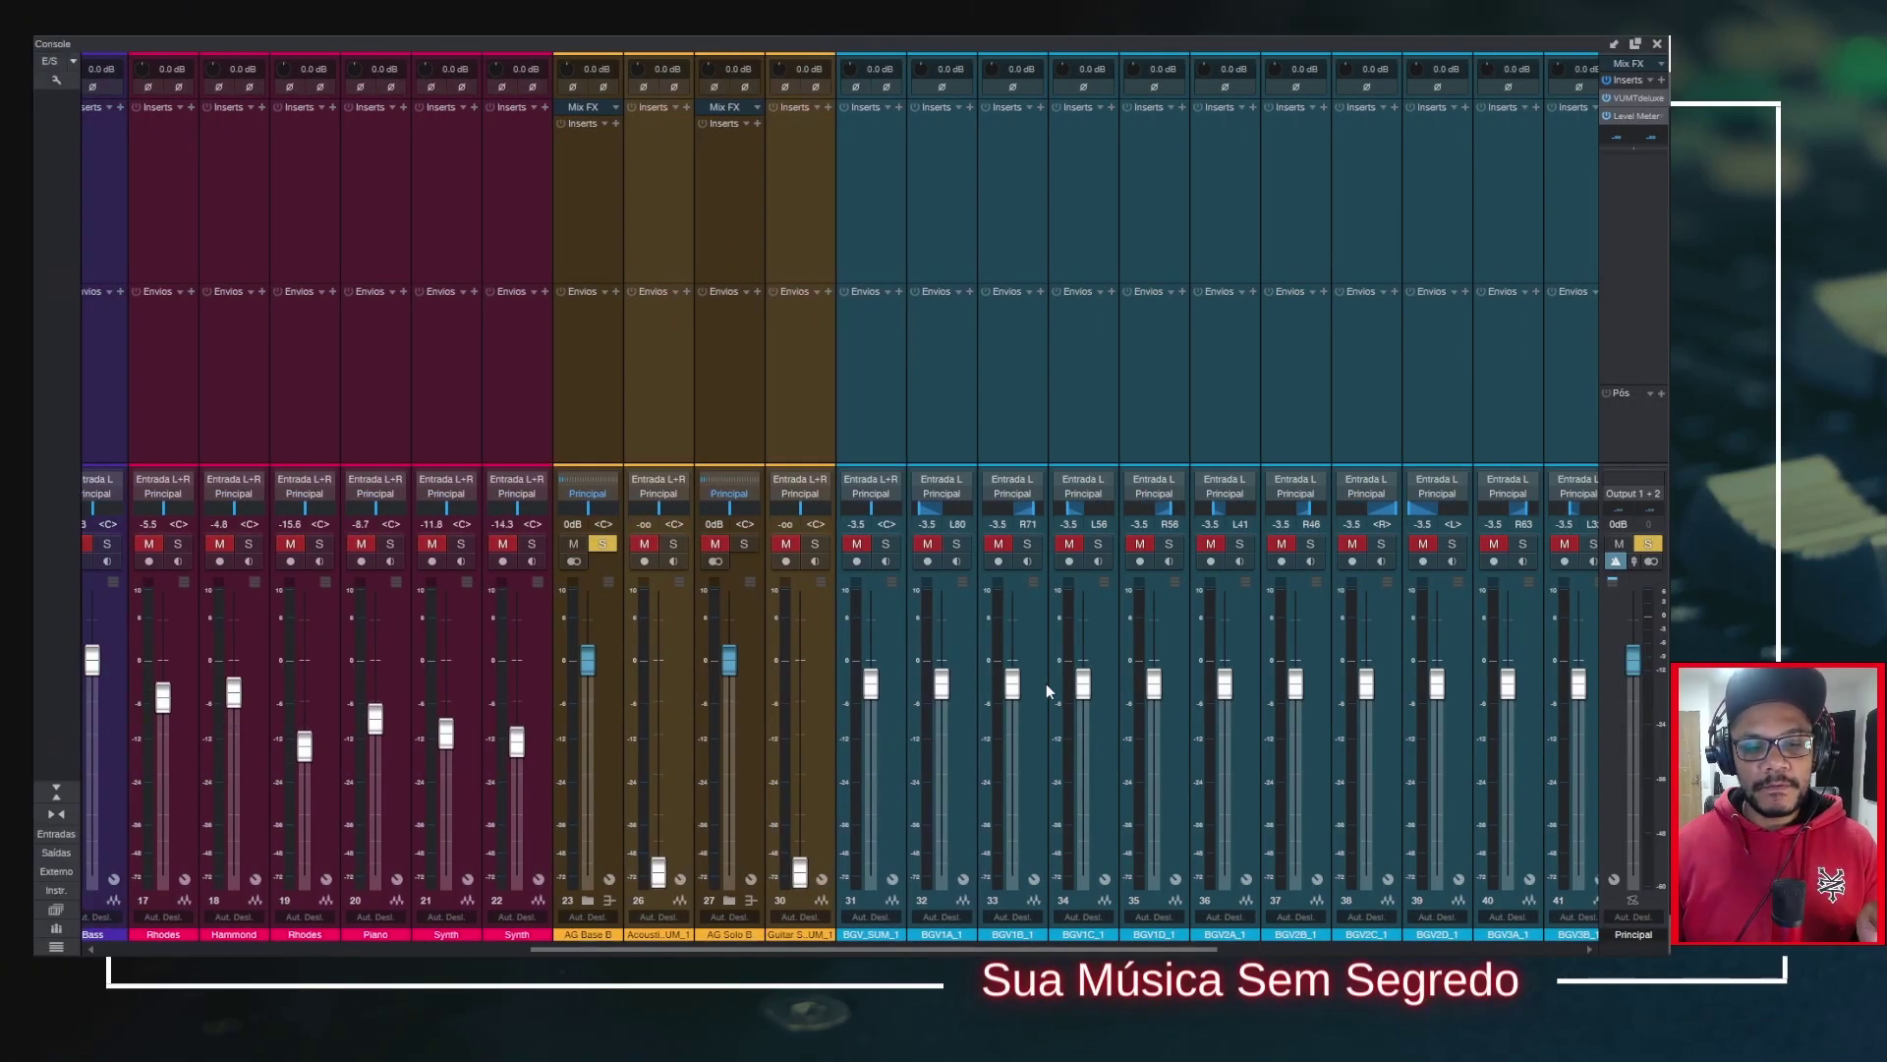
Step: In the Studio One console, search the plug-ins for "true" and insert TrueVerb Stereo on the AG Base B channel
left_click(616, 123)
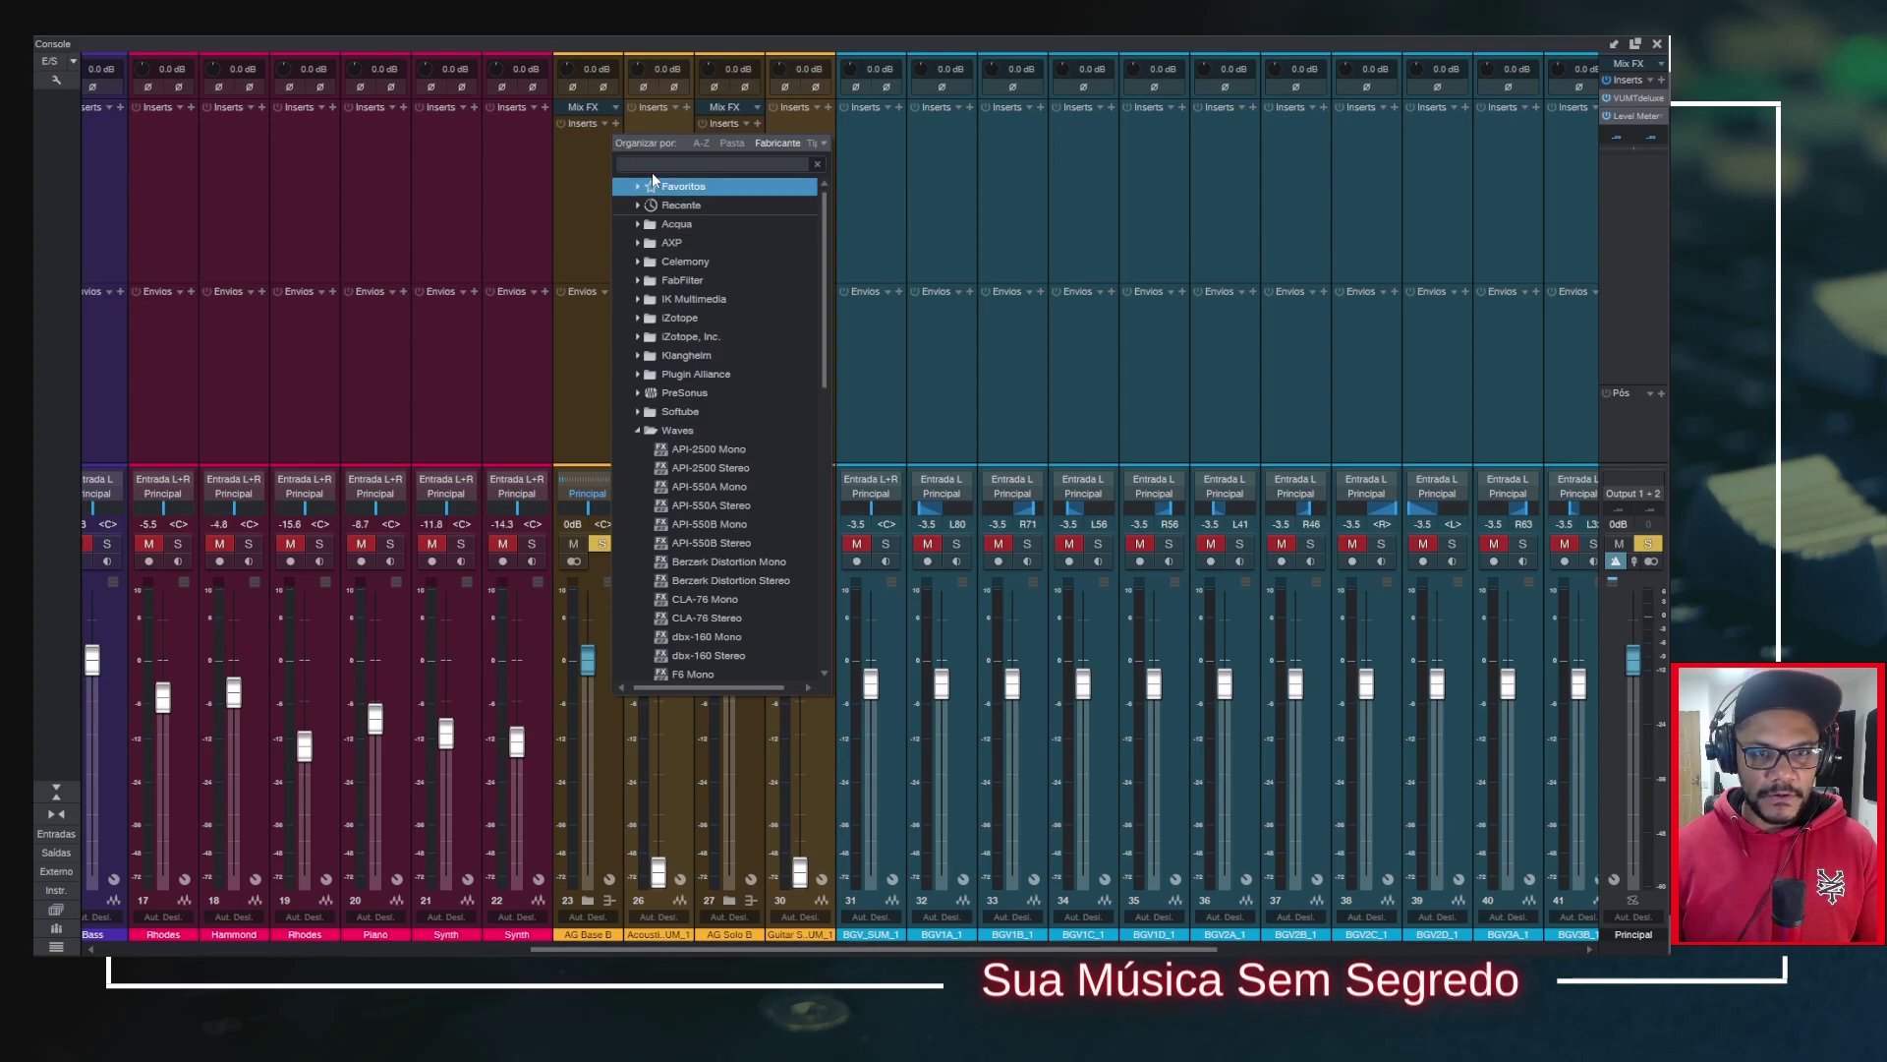
type("true")
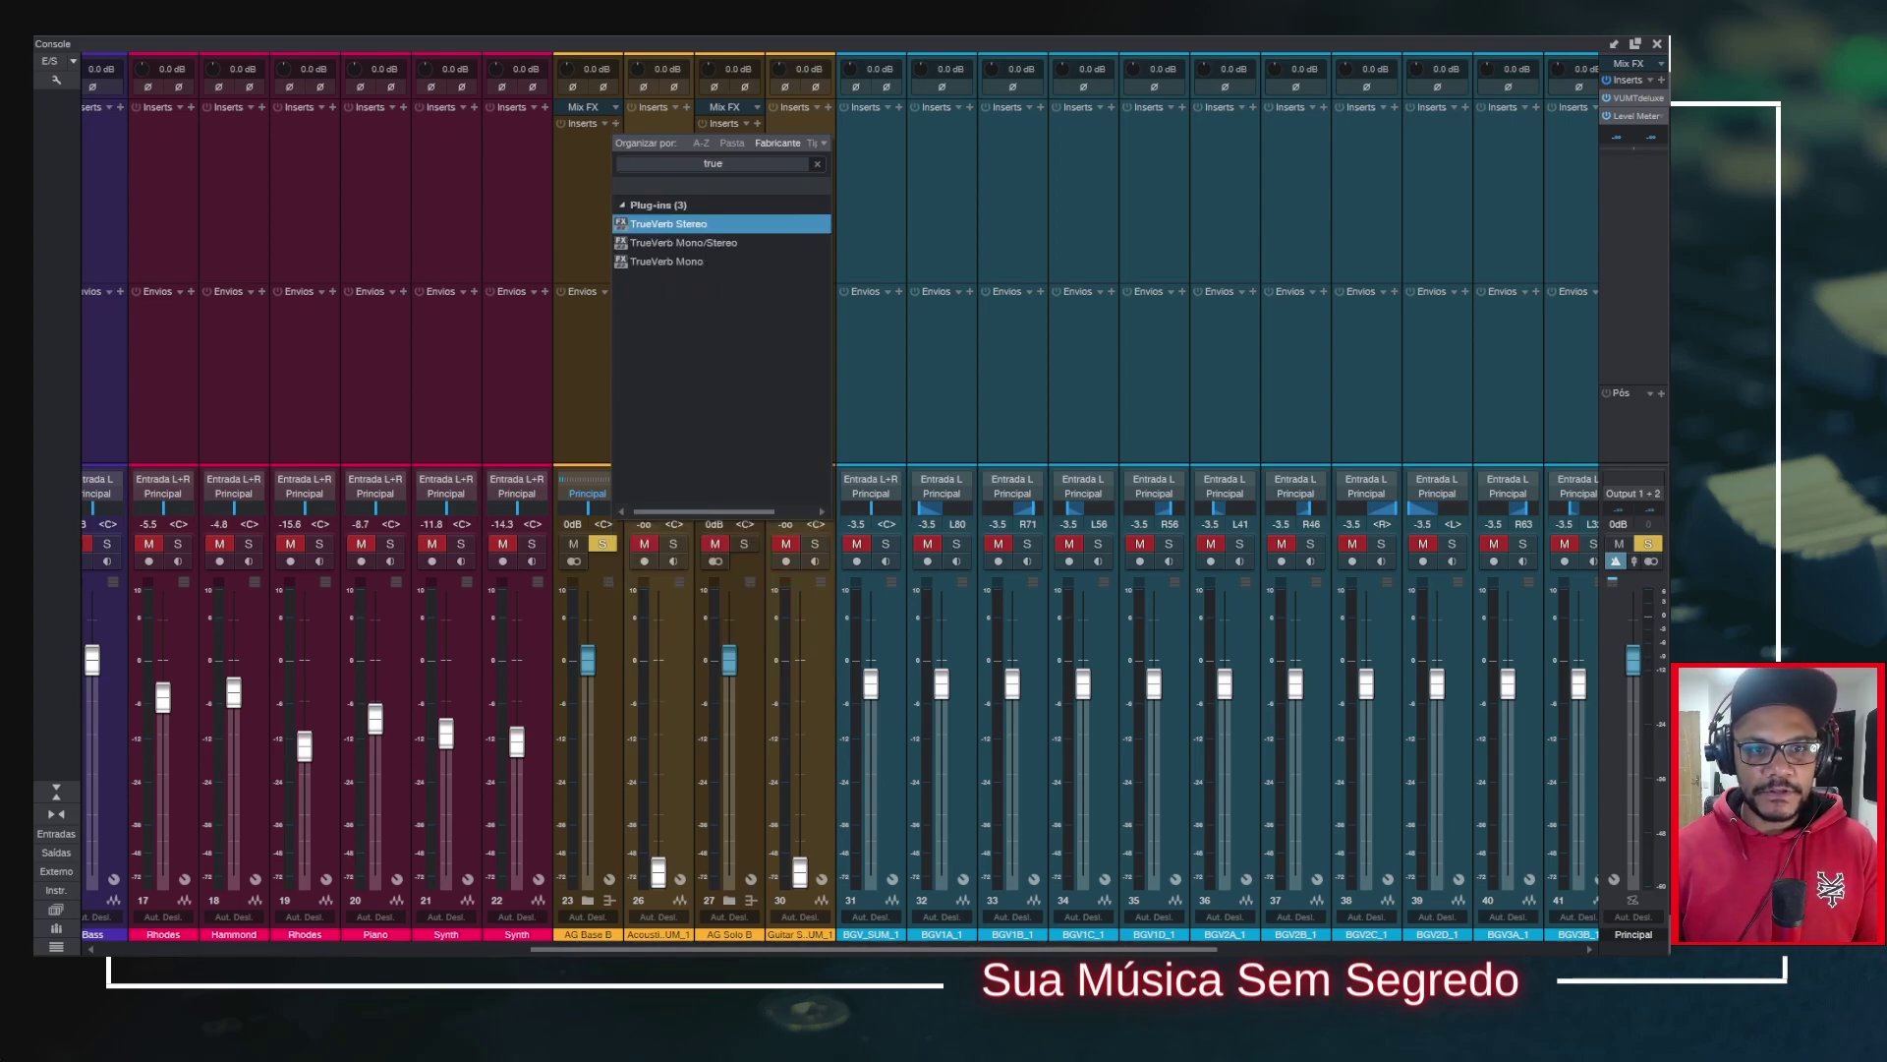
left_click(694, 226)
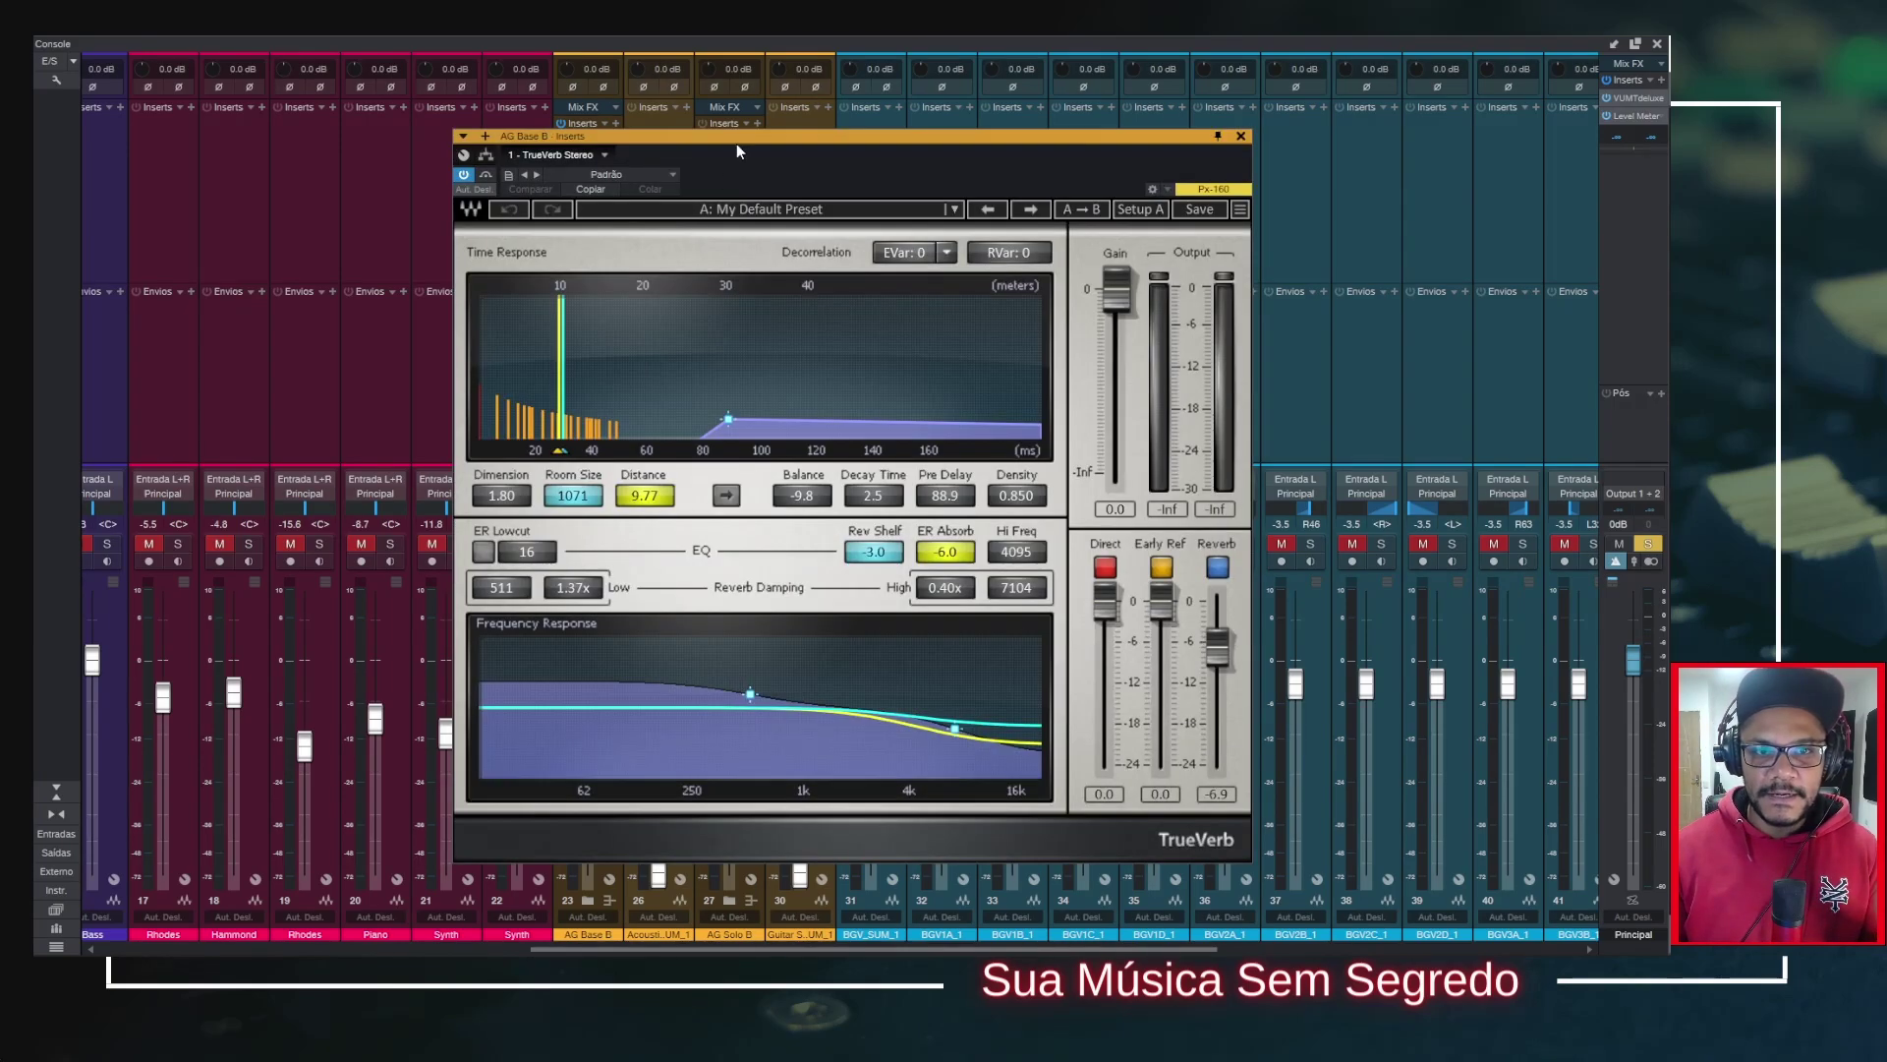
Step: Reposition the TrueVerb window over the console, view the plug-in's About information and close it
left_click_drag(747, 134, 670, 116)
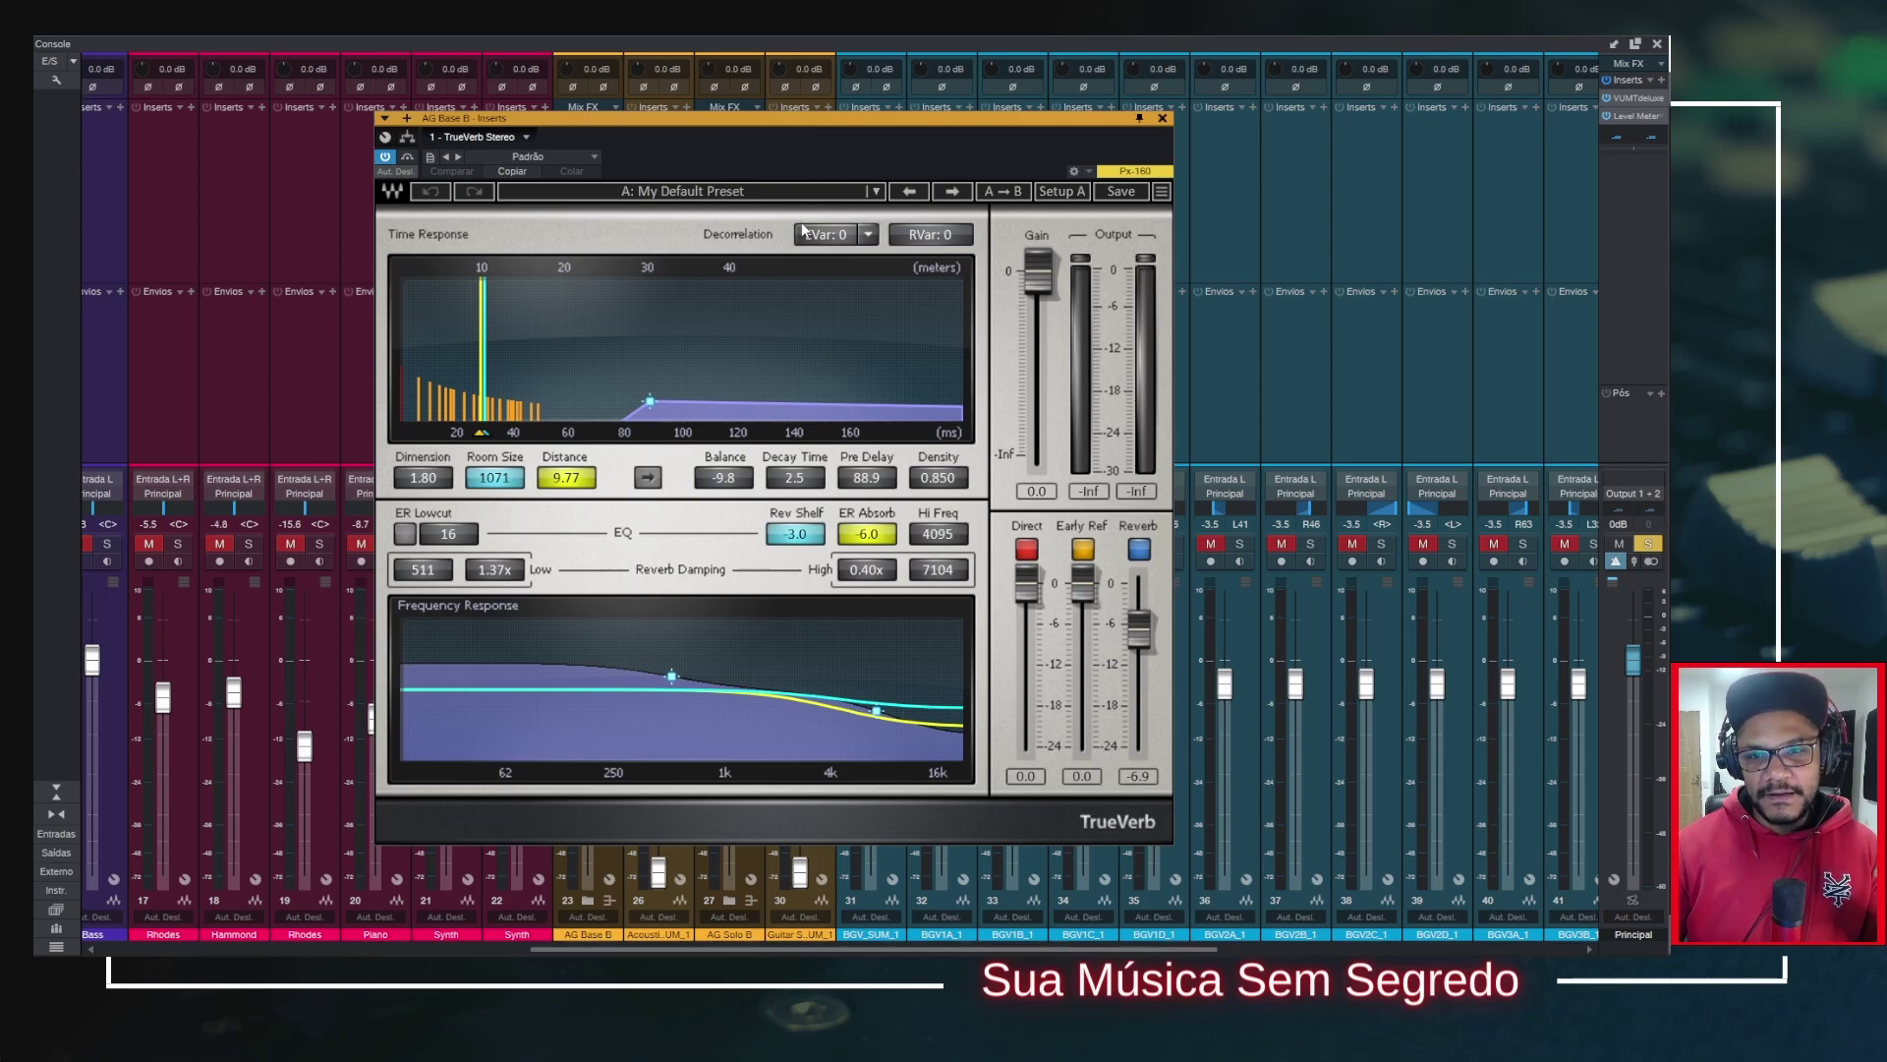
left_click_drag(822, 118, 763, 98)
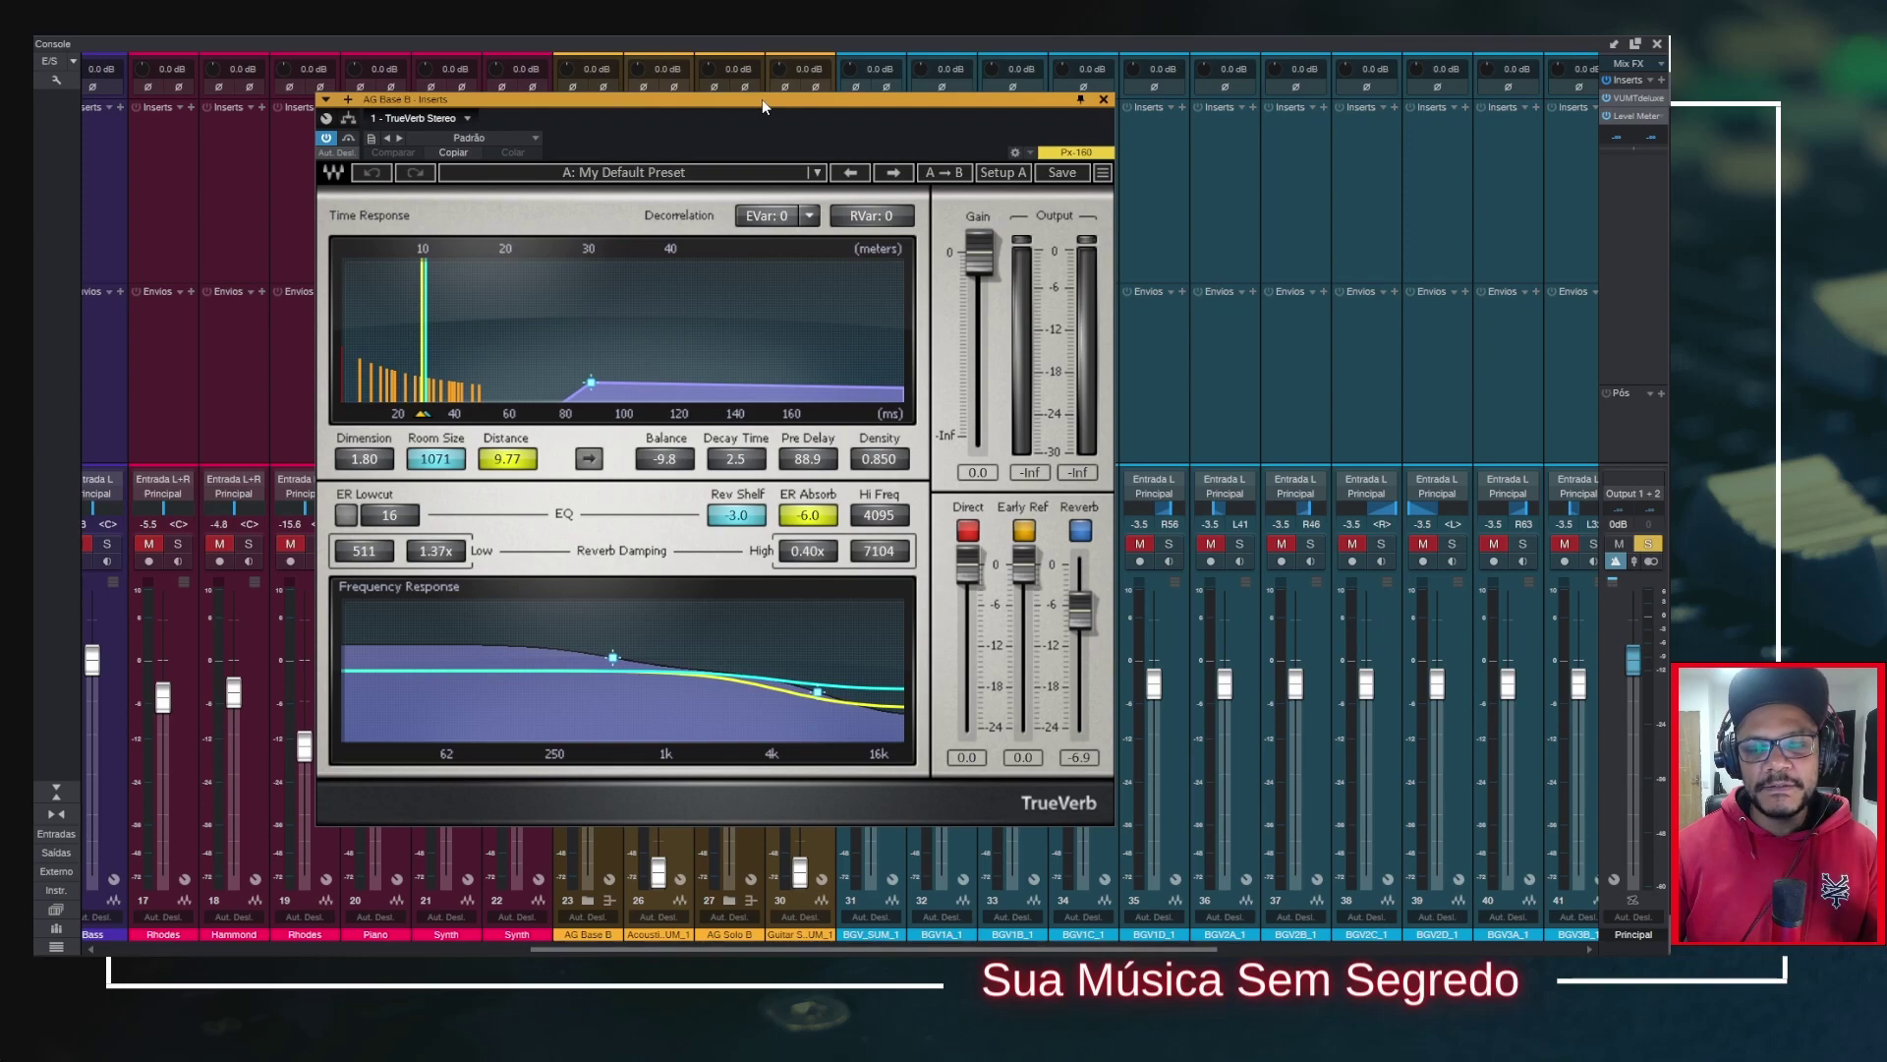
mouse_move(762, 99)
left_mouse_down()
mouse_move(806, 122)
mouse_move(775, 130)
left_mouse_up()
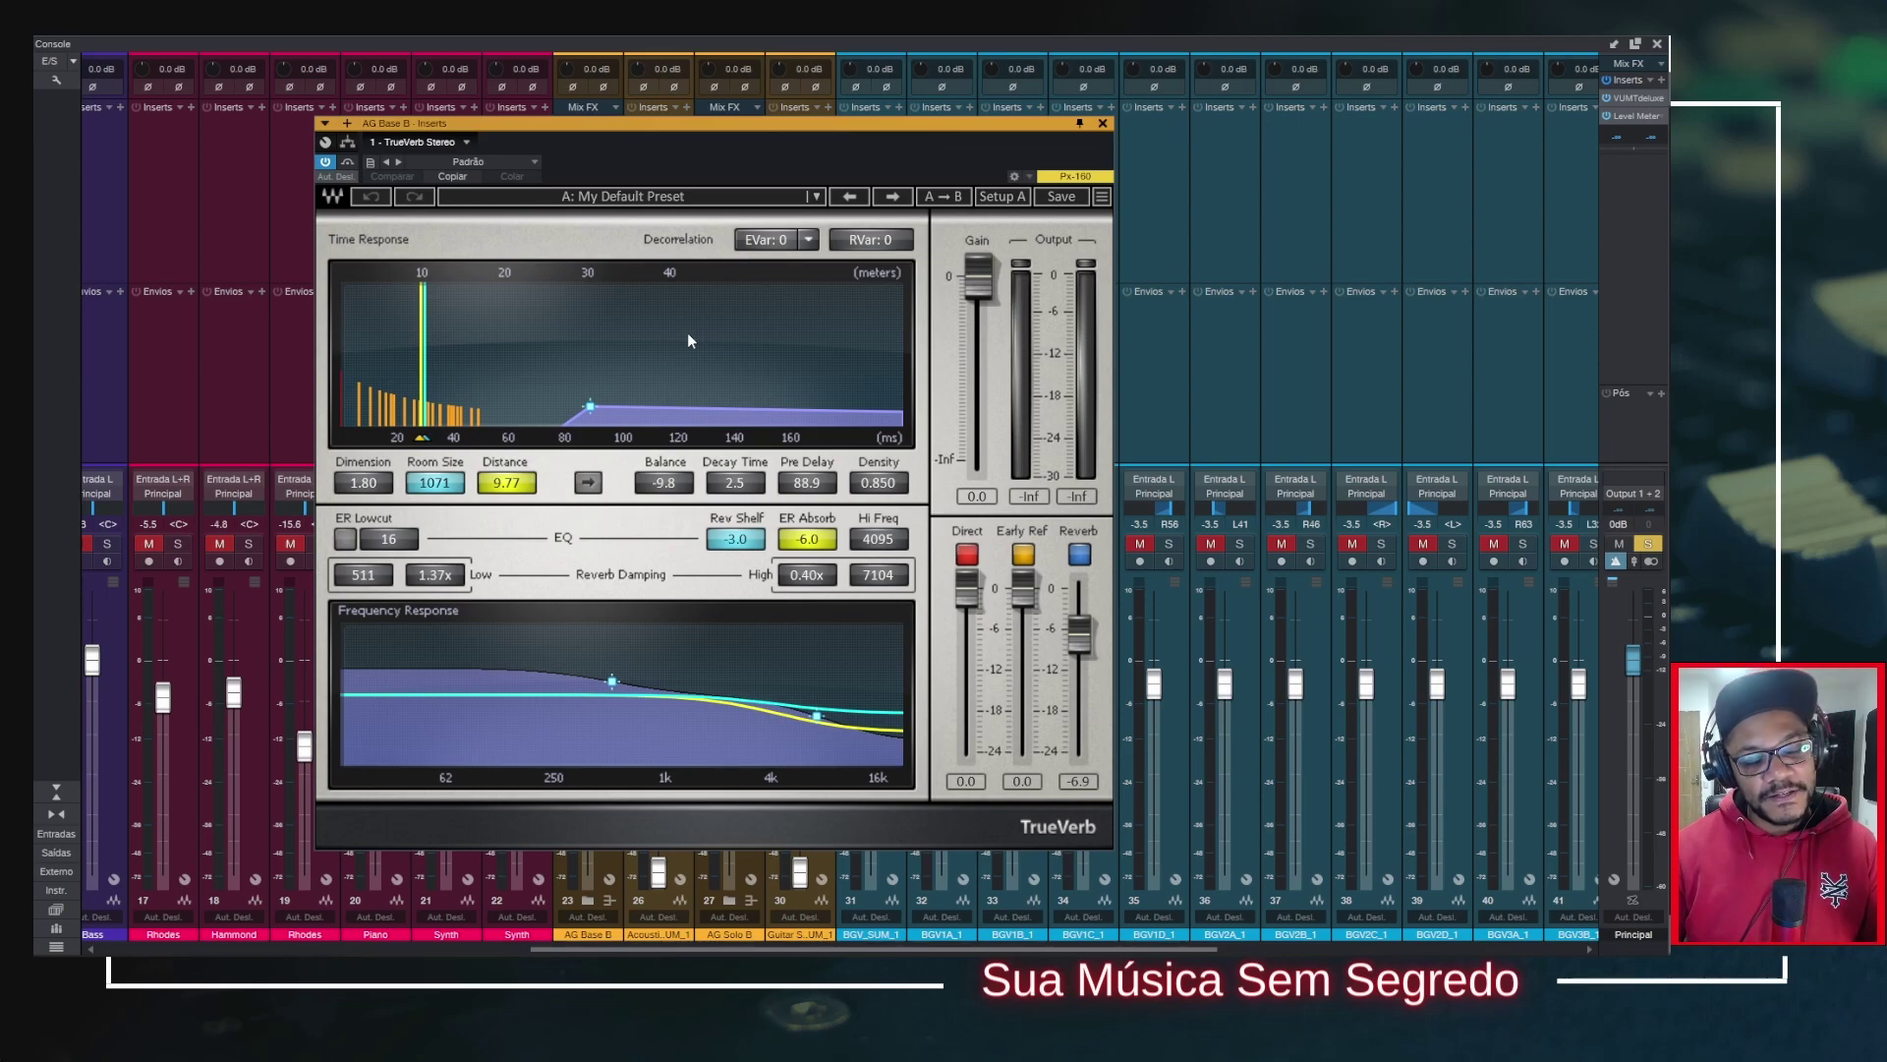
left_click_drag(720, 126, 816, 122)
left_click(425, 190)
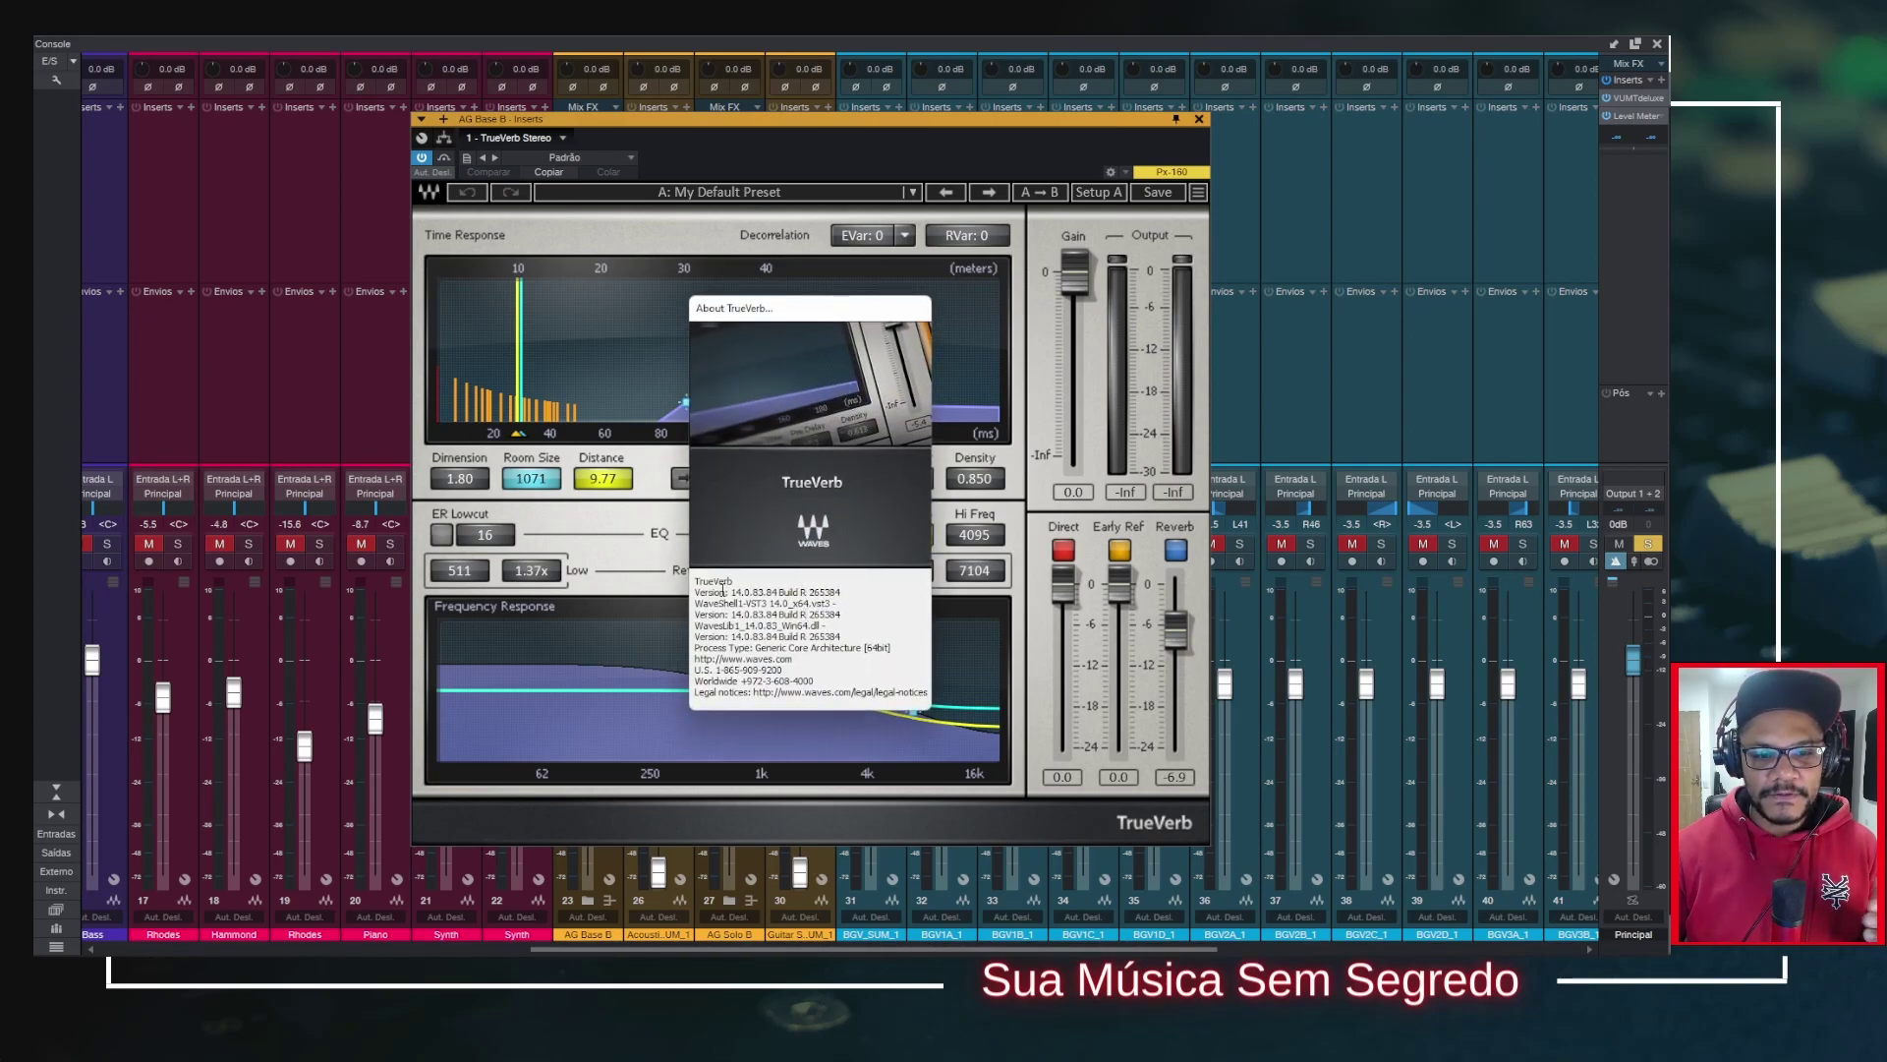
left_click(799, 467)
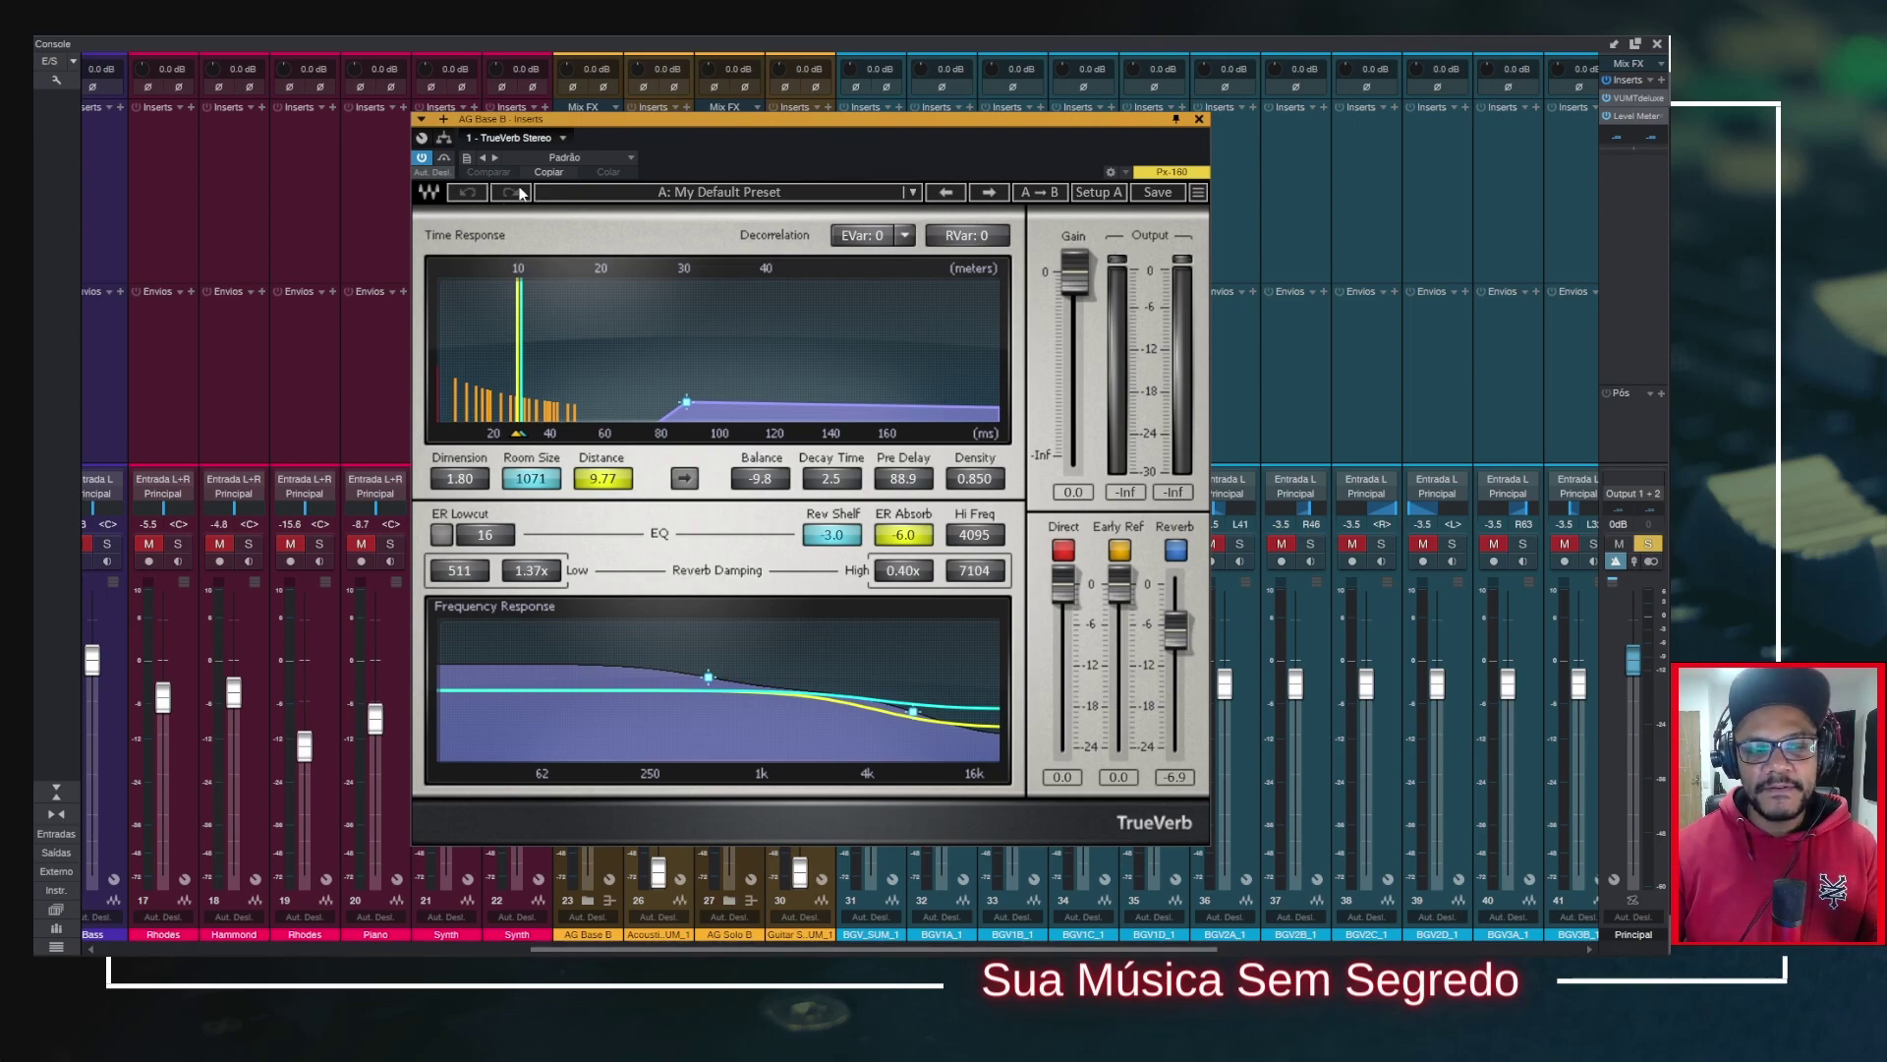
Step: Try changing TrueVerb's Distance value and test undo and redo on that change, ending on undo
left_click_drag(602, 482, 602, 432)
left_click(470, 193)
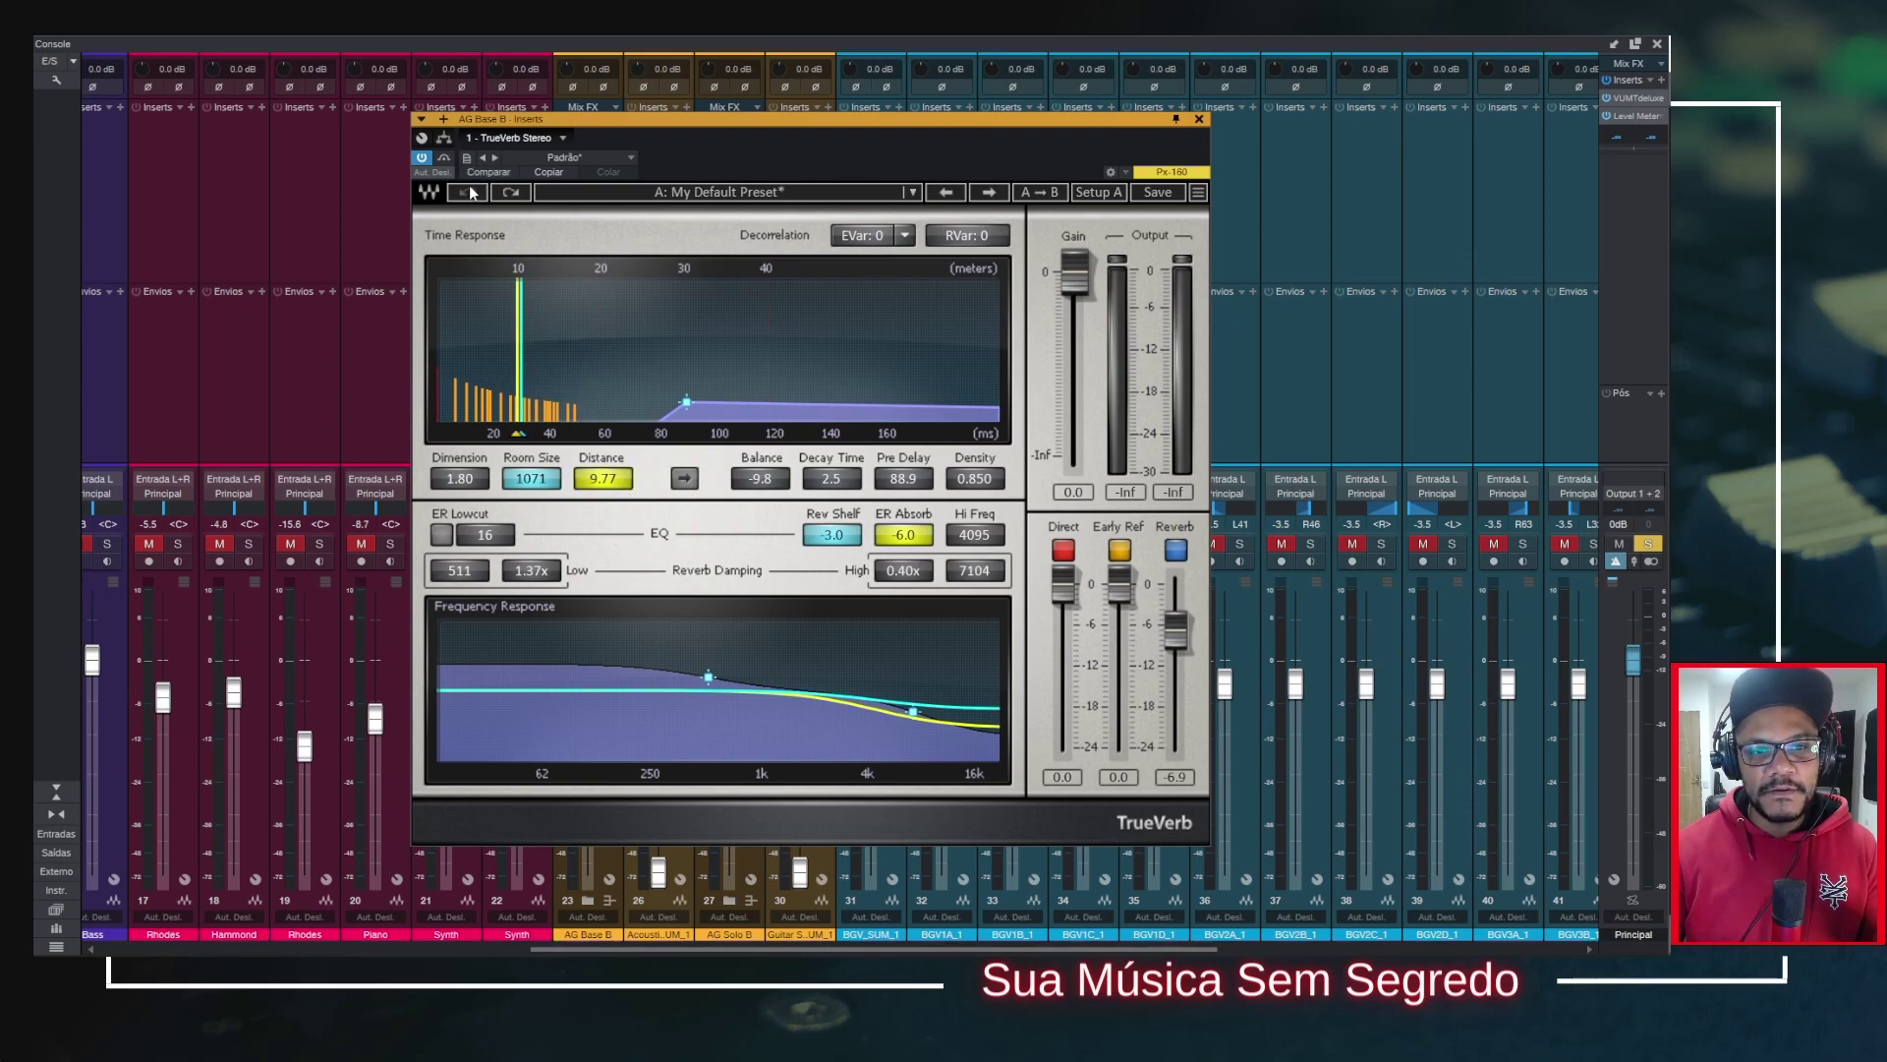
left_click(496, 193)
left_click(482, 193)
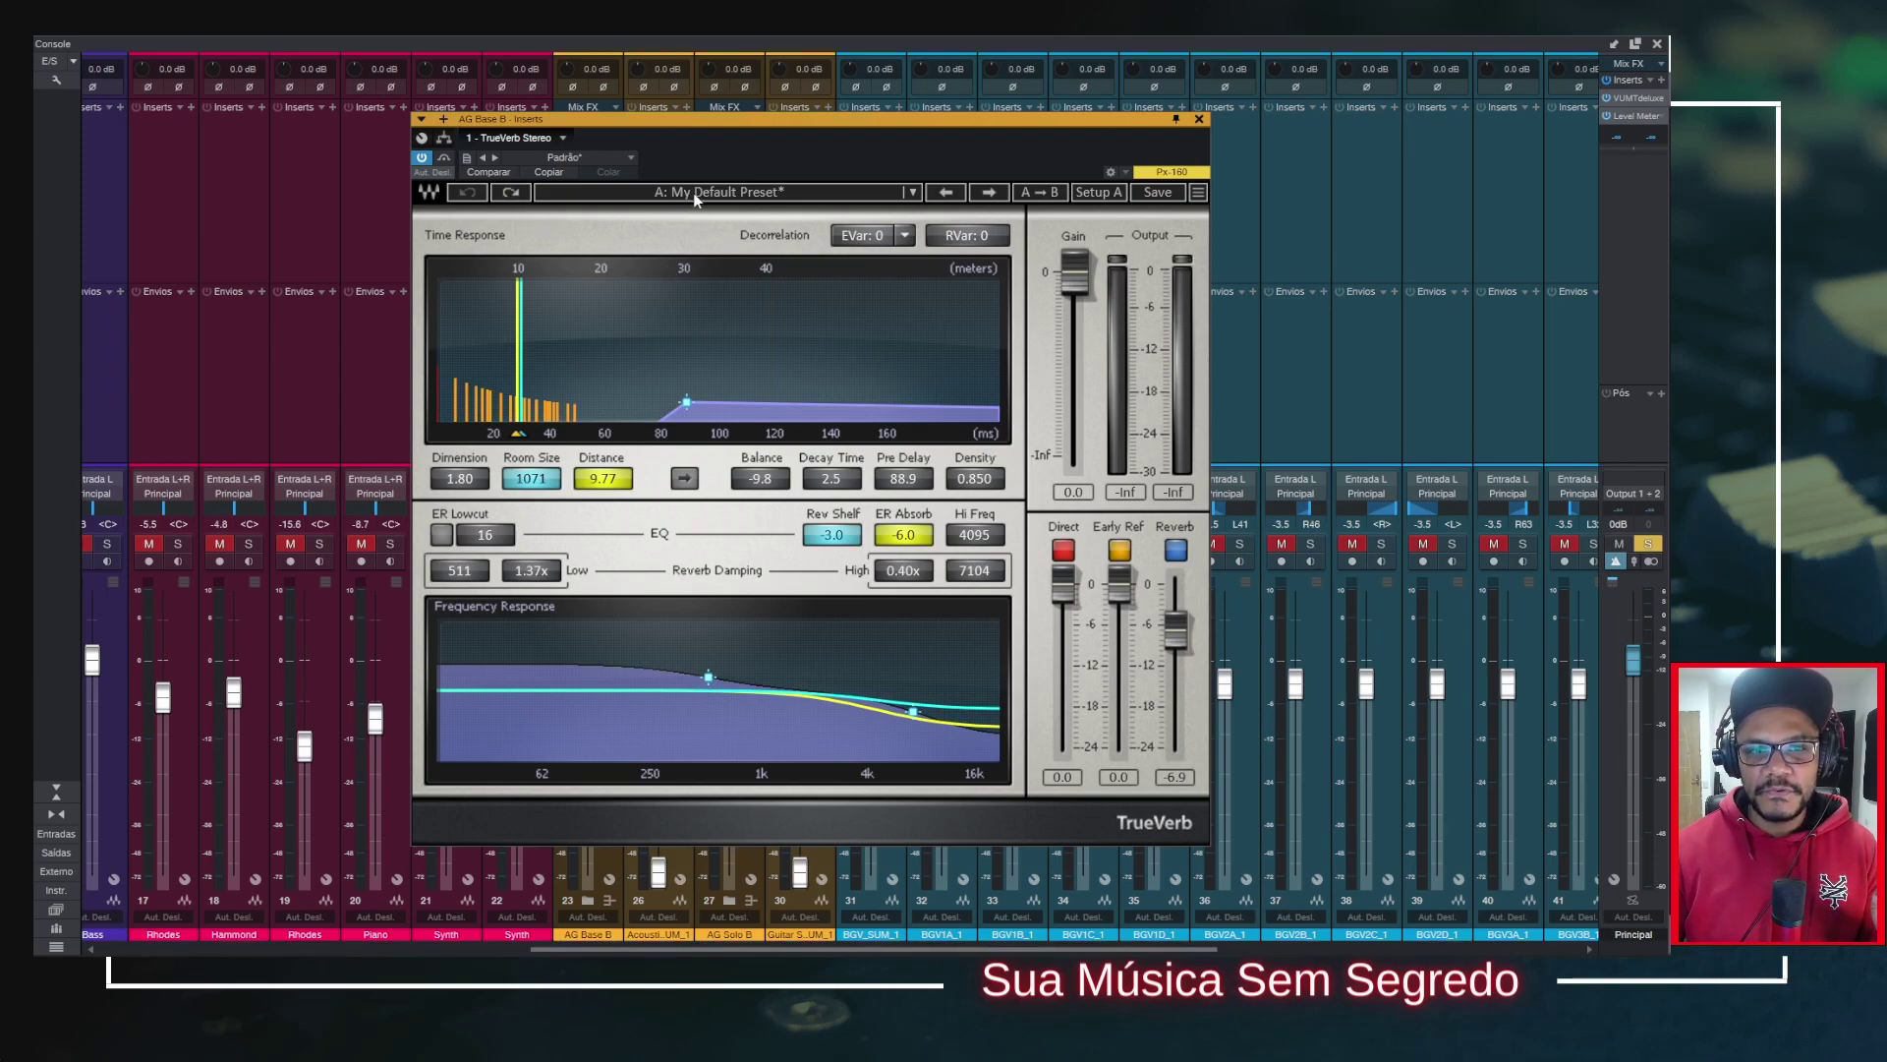
Step: Look through TrueVerb's factory presets and artist preset groups without loading any of them
left_click(761, 197)
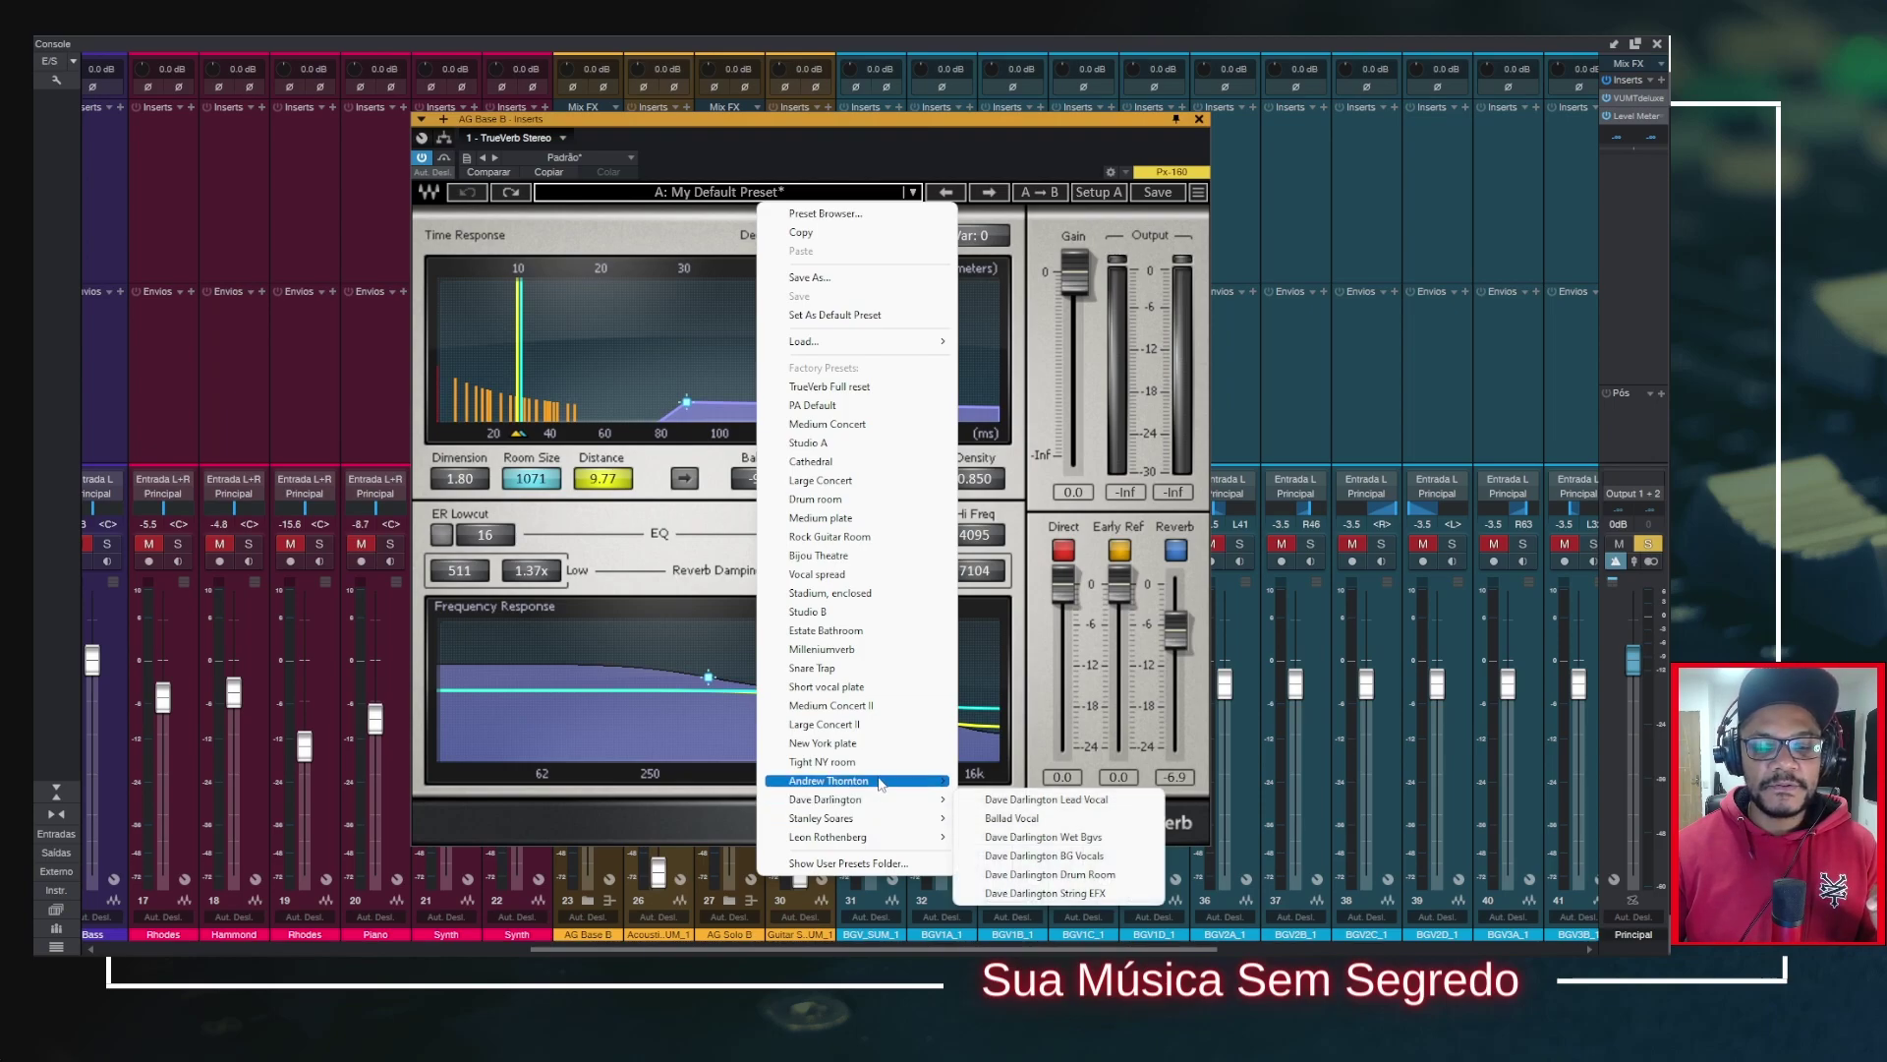
mouse_move(880, 781)
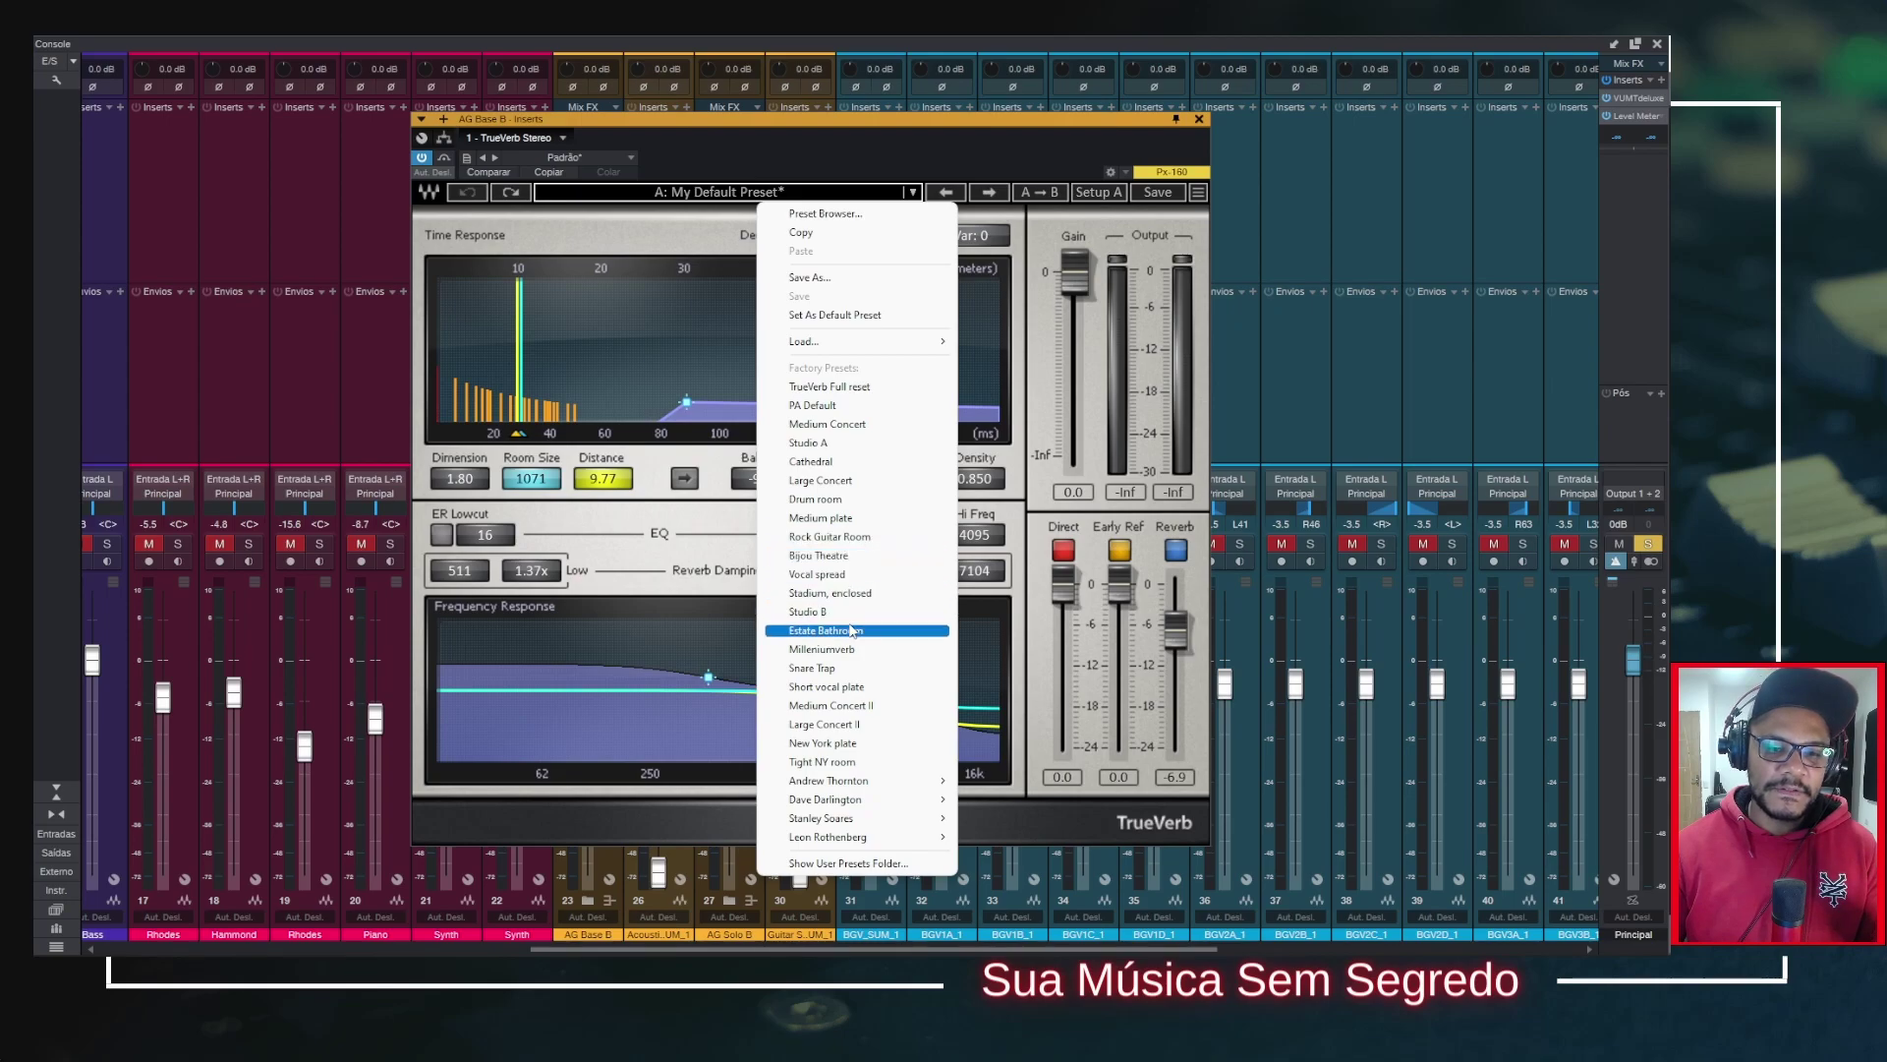
left_click(692, 520)
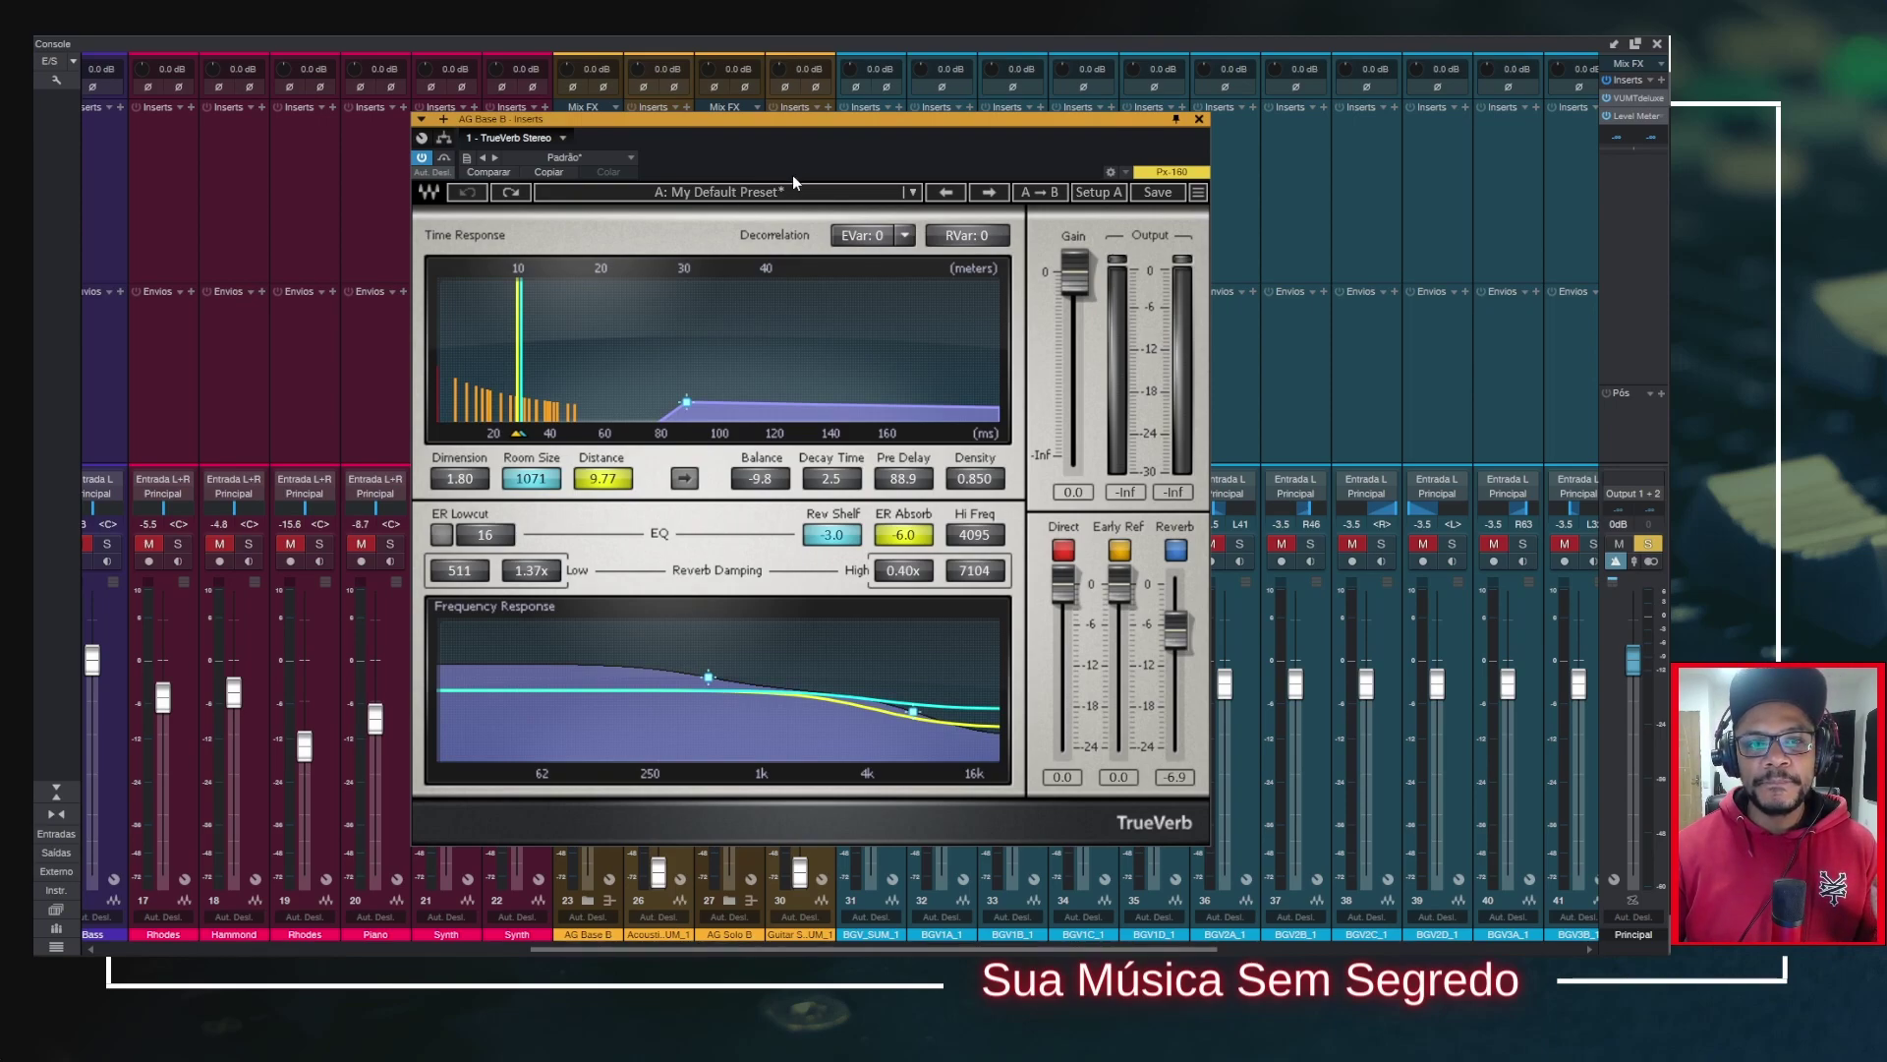
left_click(800, 203)
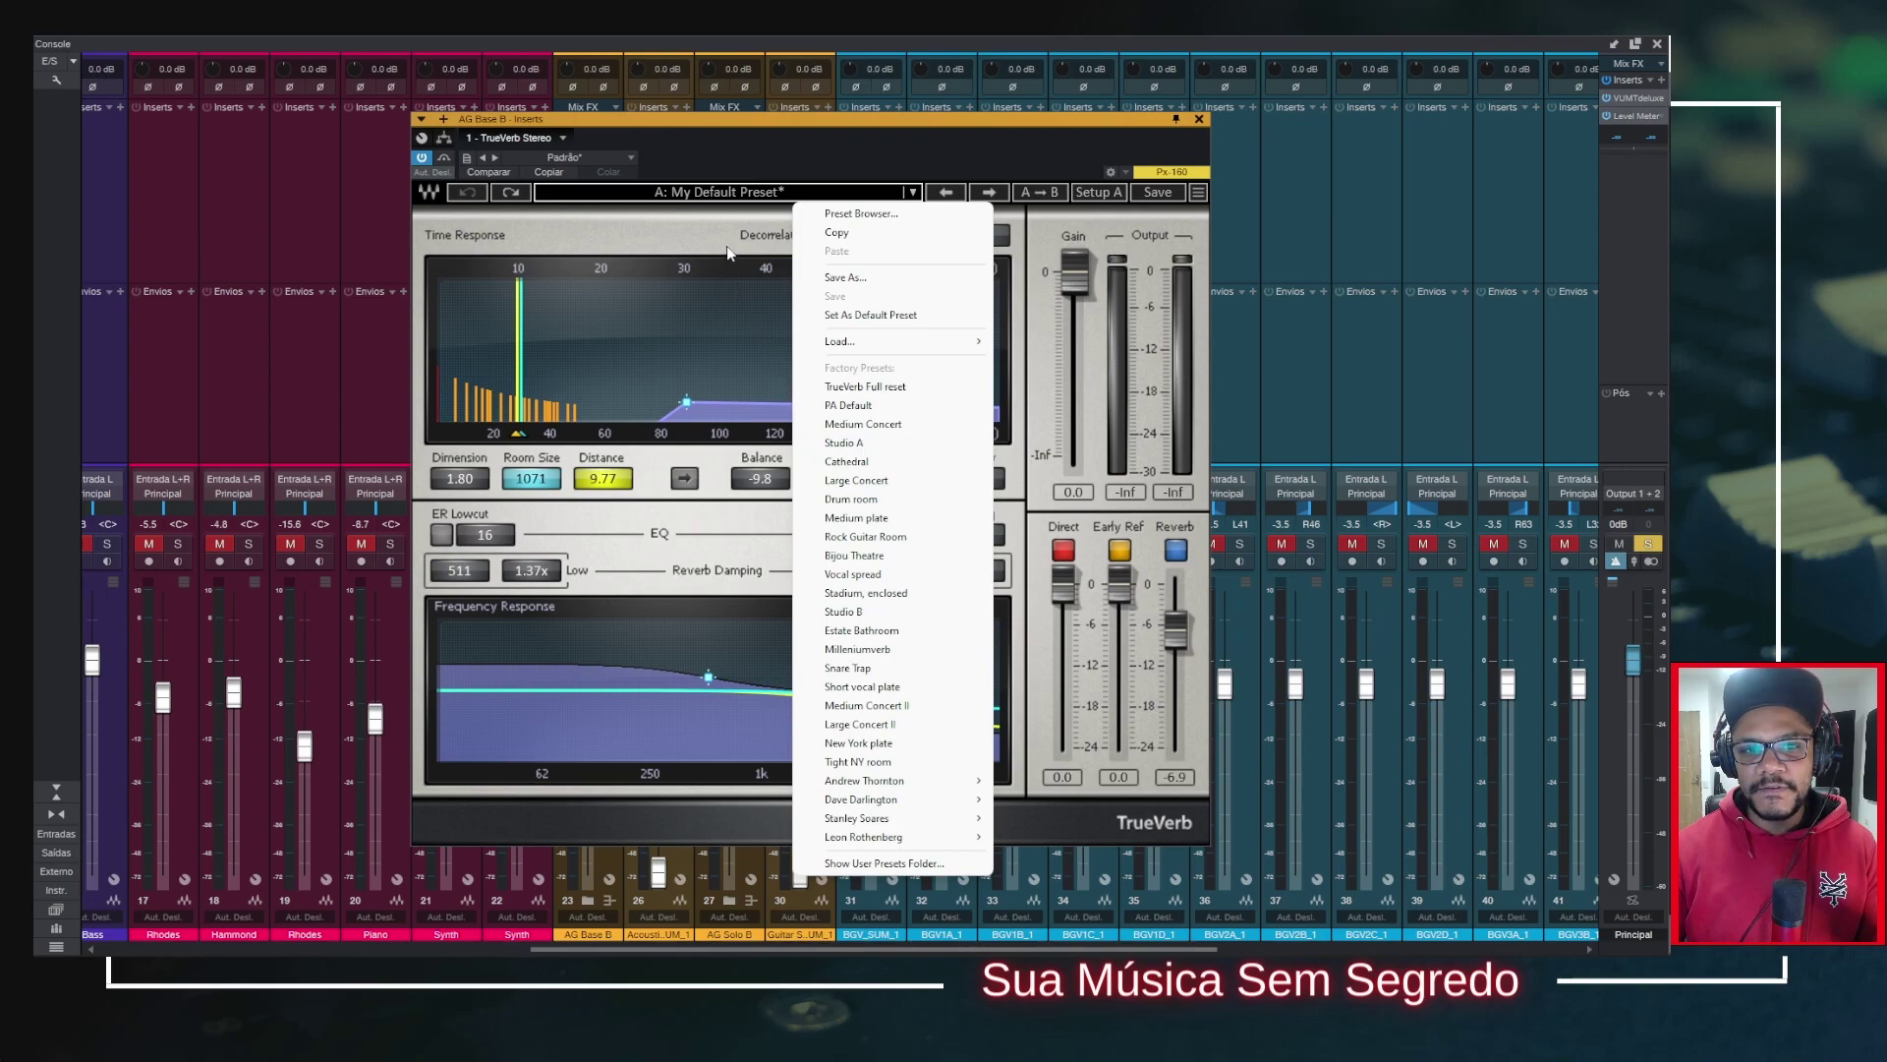
key("Escape")
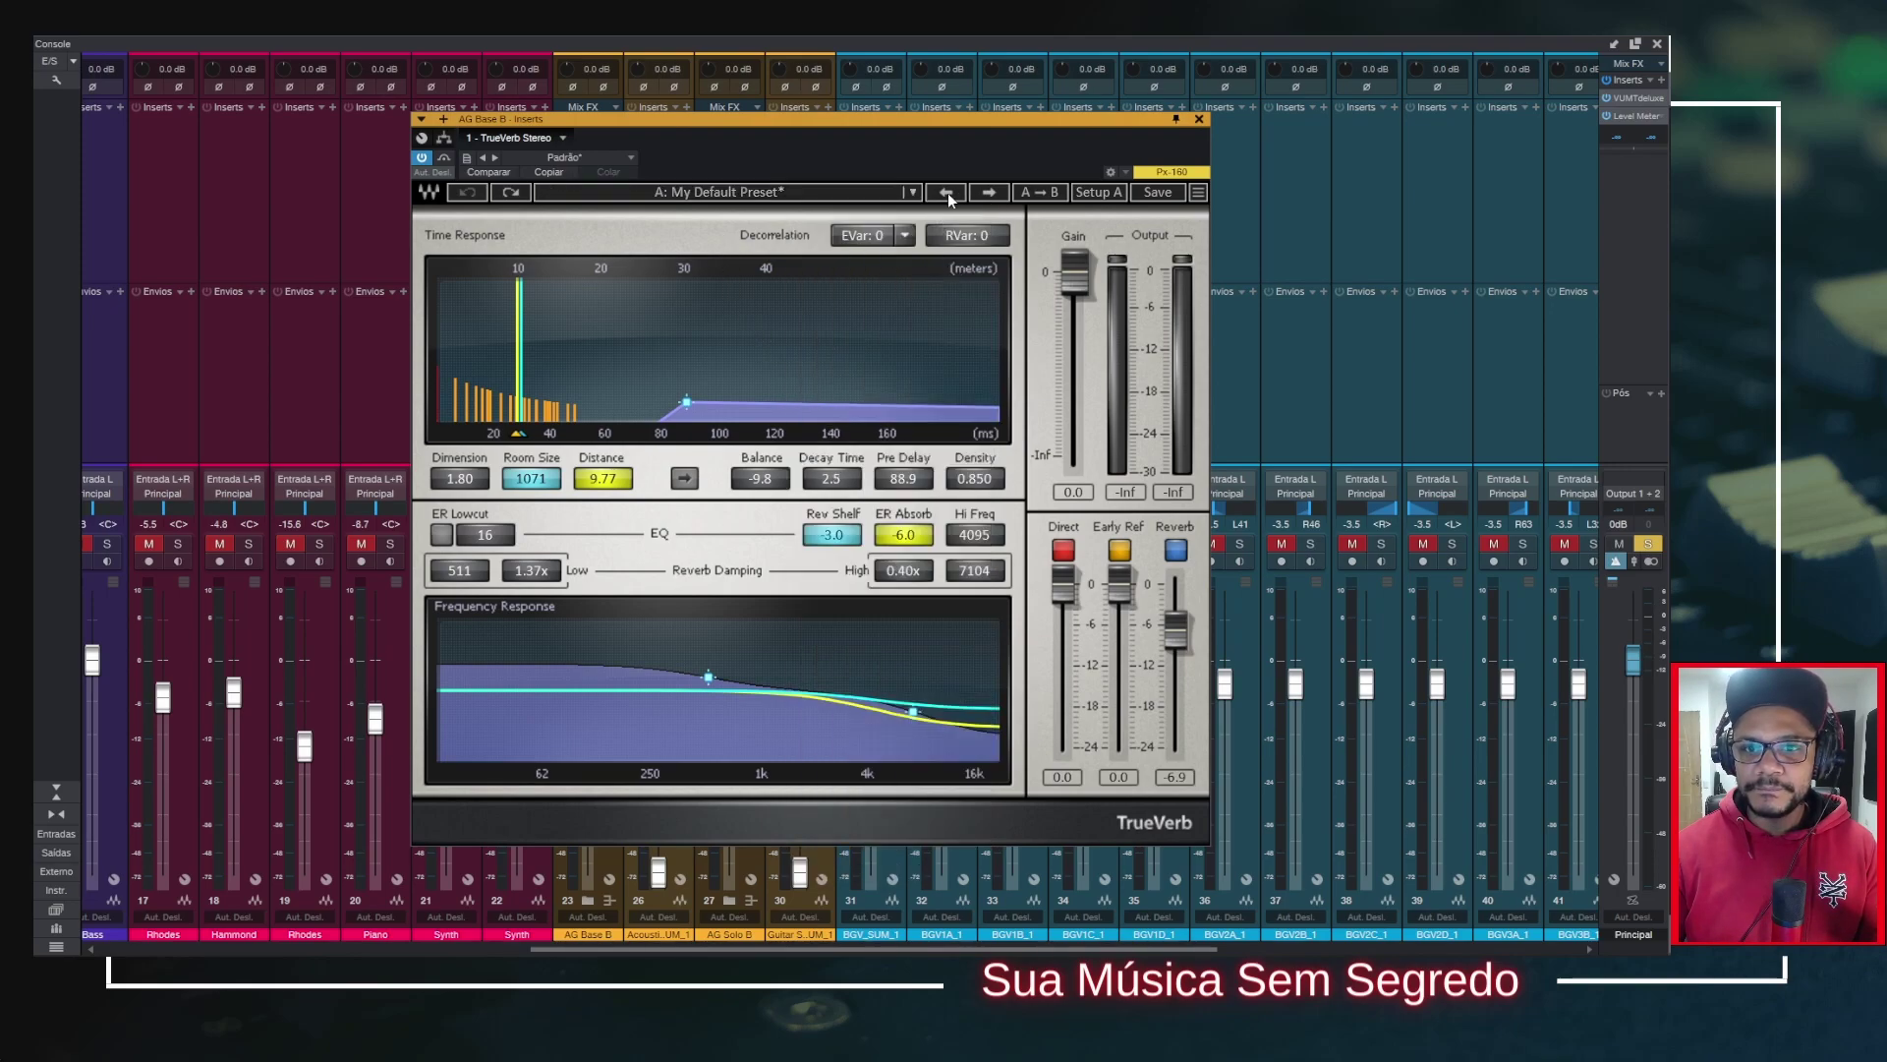
Step: Step forward and back through TrueVerb's presets, including PA Default, and load the TrueVerb Full reset factory preset
left_click(992, 194)
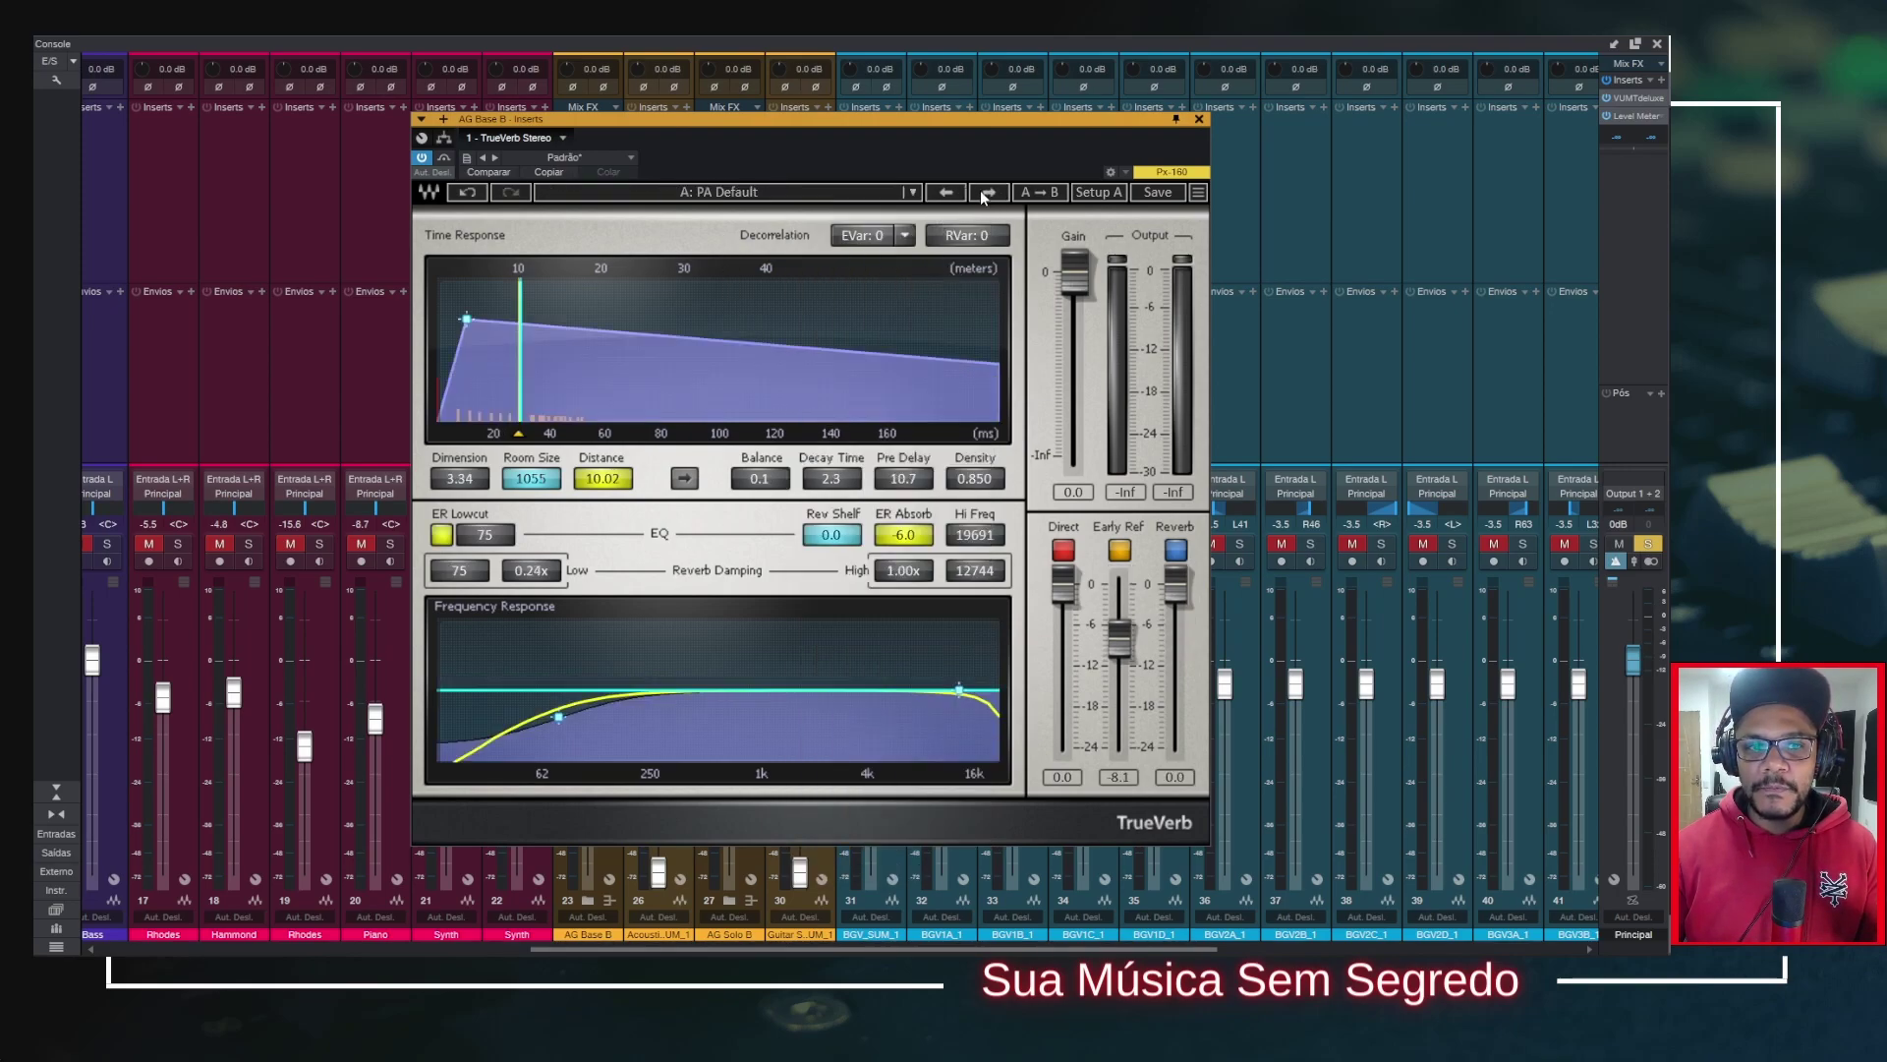
left_click(982, 195)
left_click(949, 194)
left_click(949, 194)
left_click(949, 194)
left_click(885, 193)
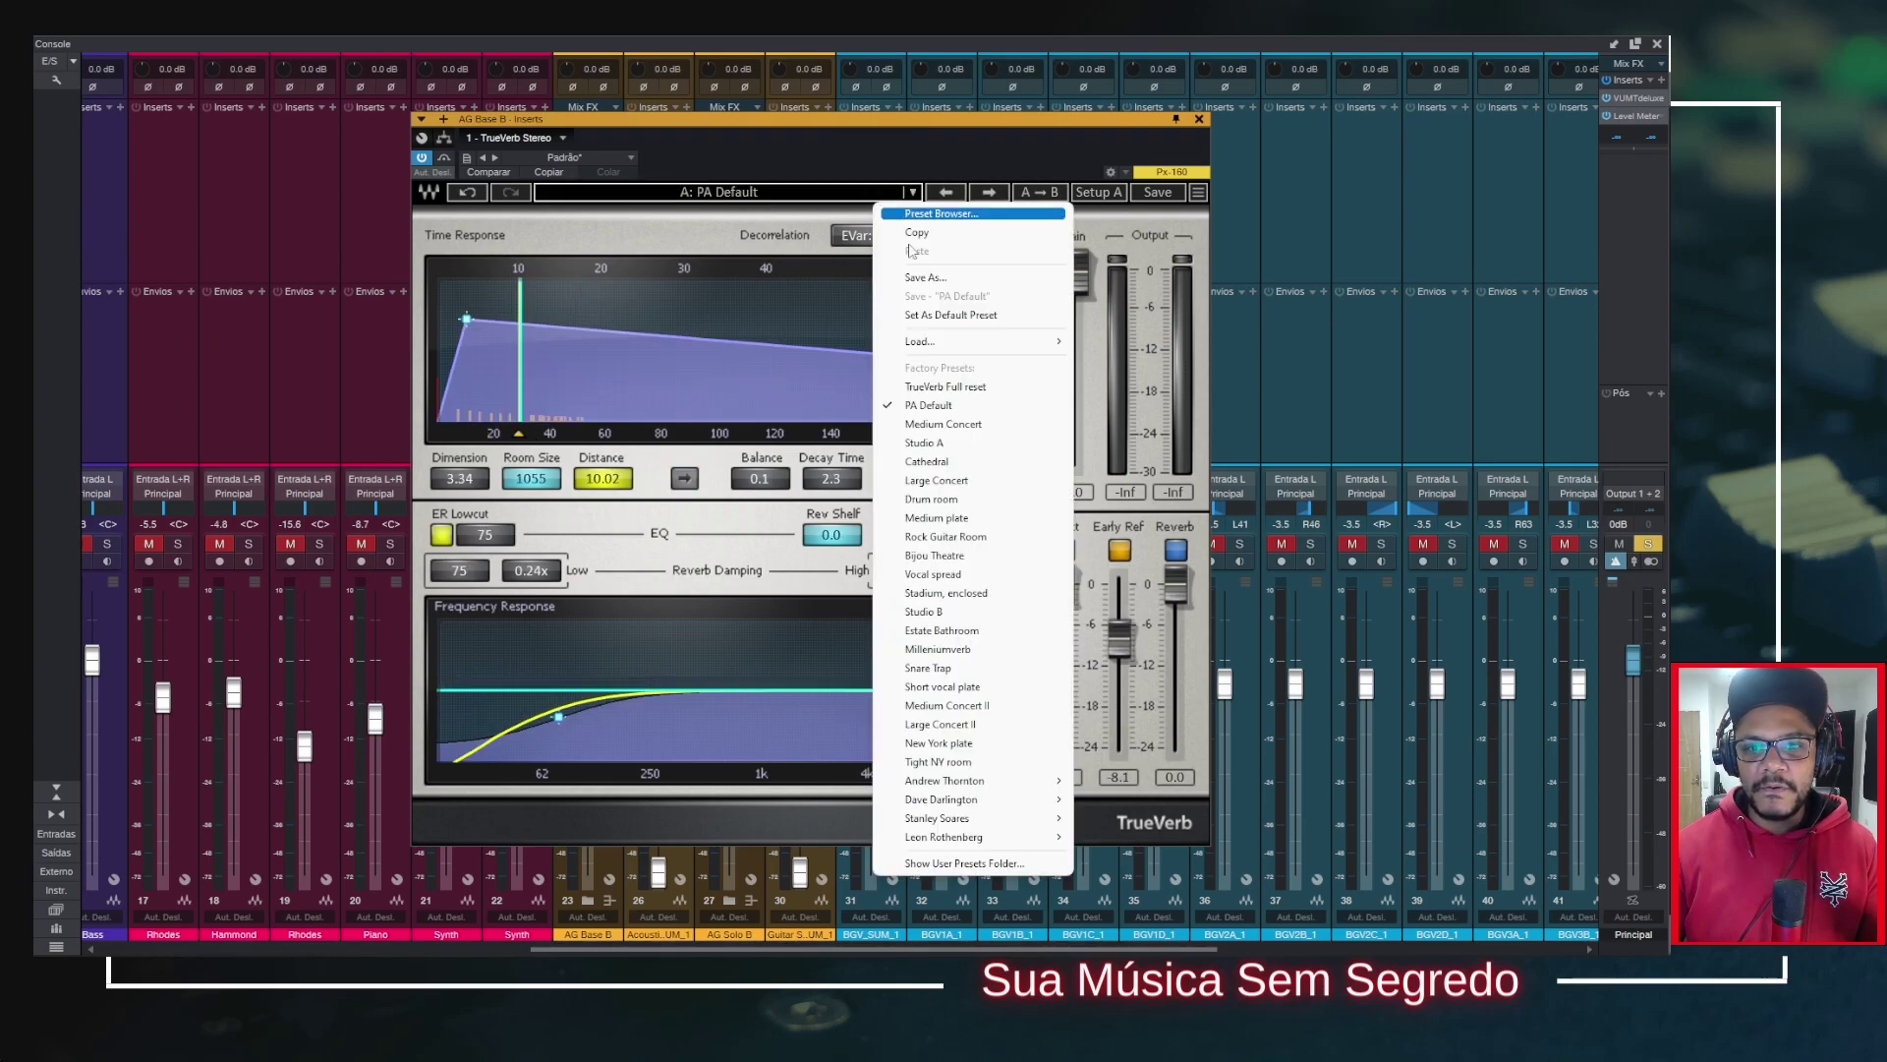
left_click(945, 388)
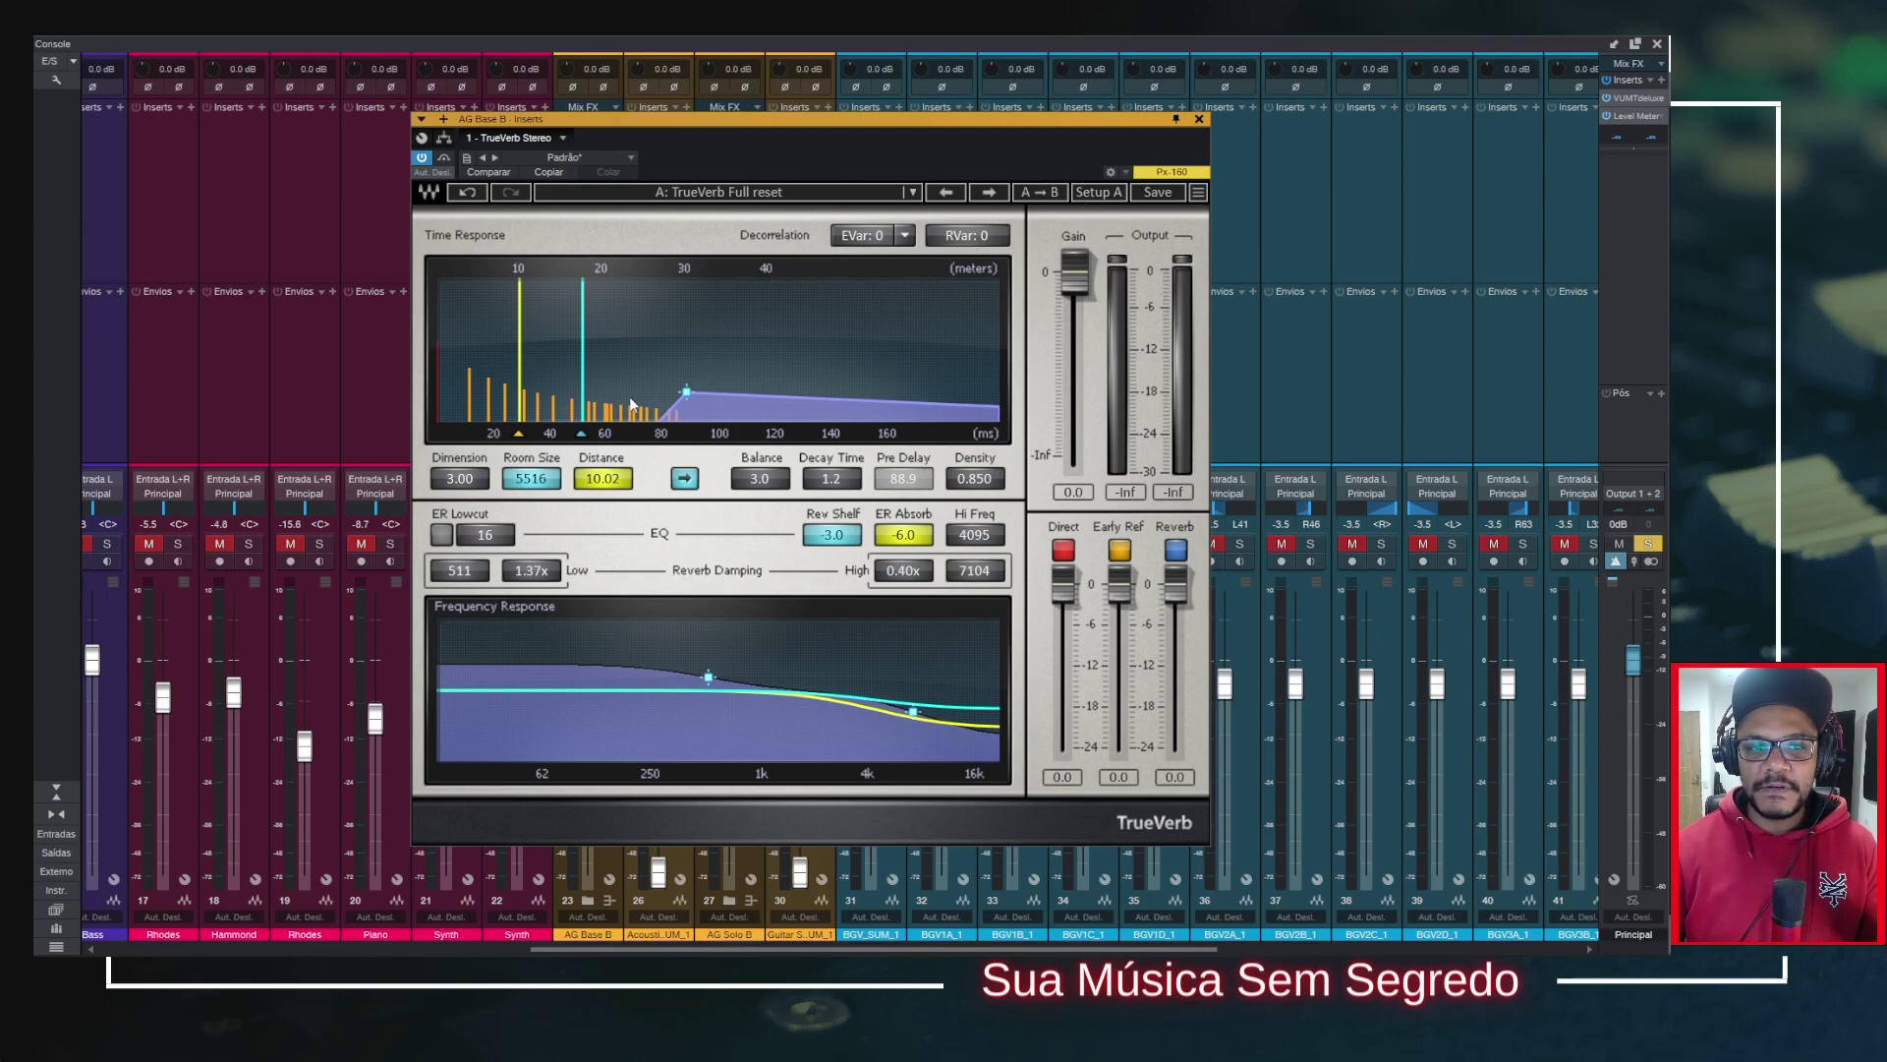
Step: Look at the A/B setup control and the preset save dialog, and close the dialog without saving
left_click(1111, 193)
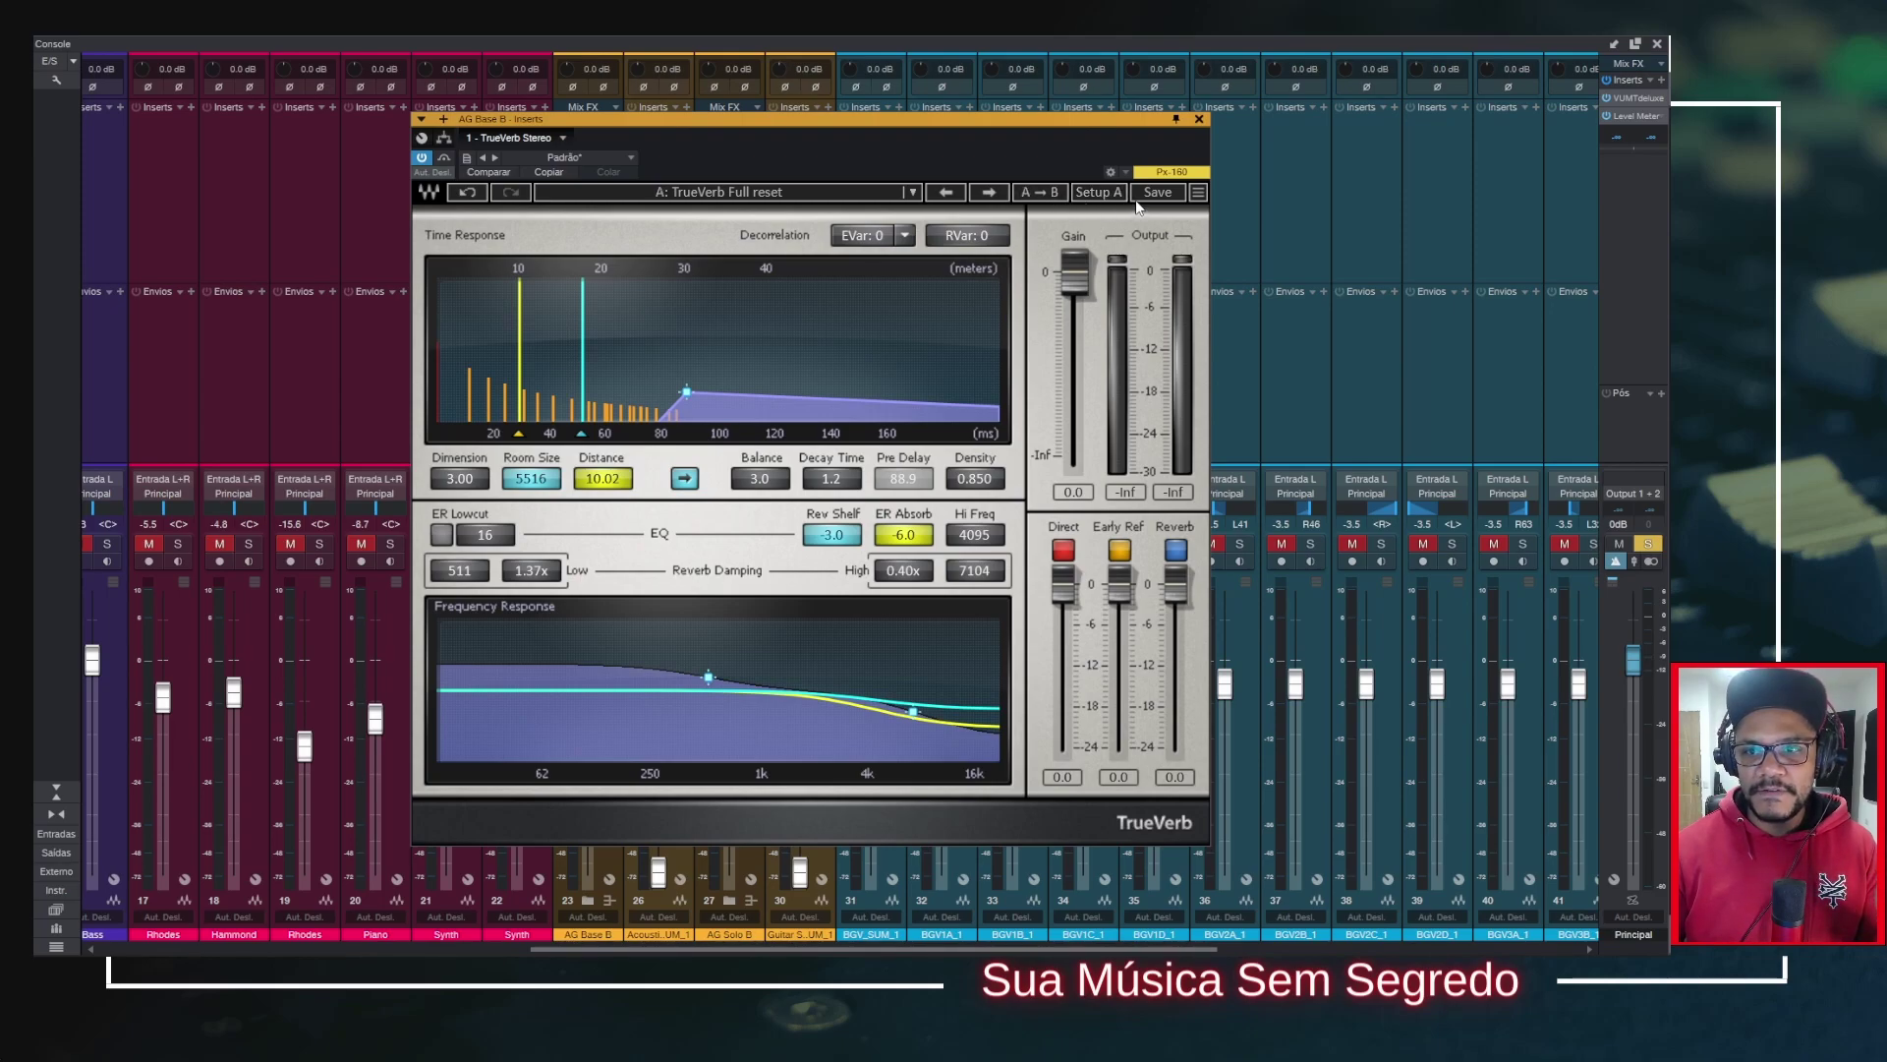
left_click(1160, 190)
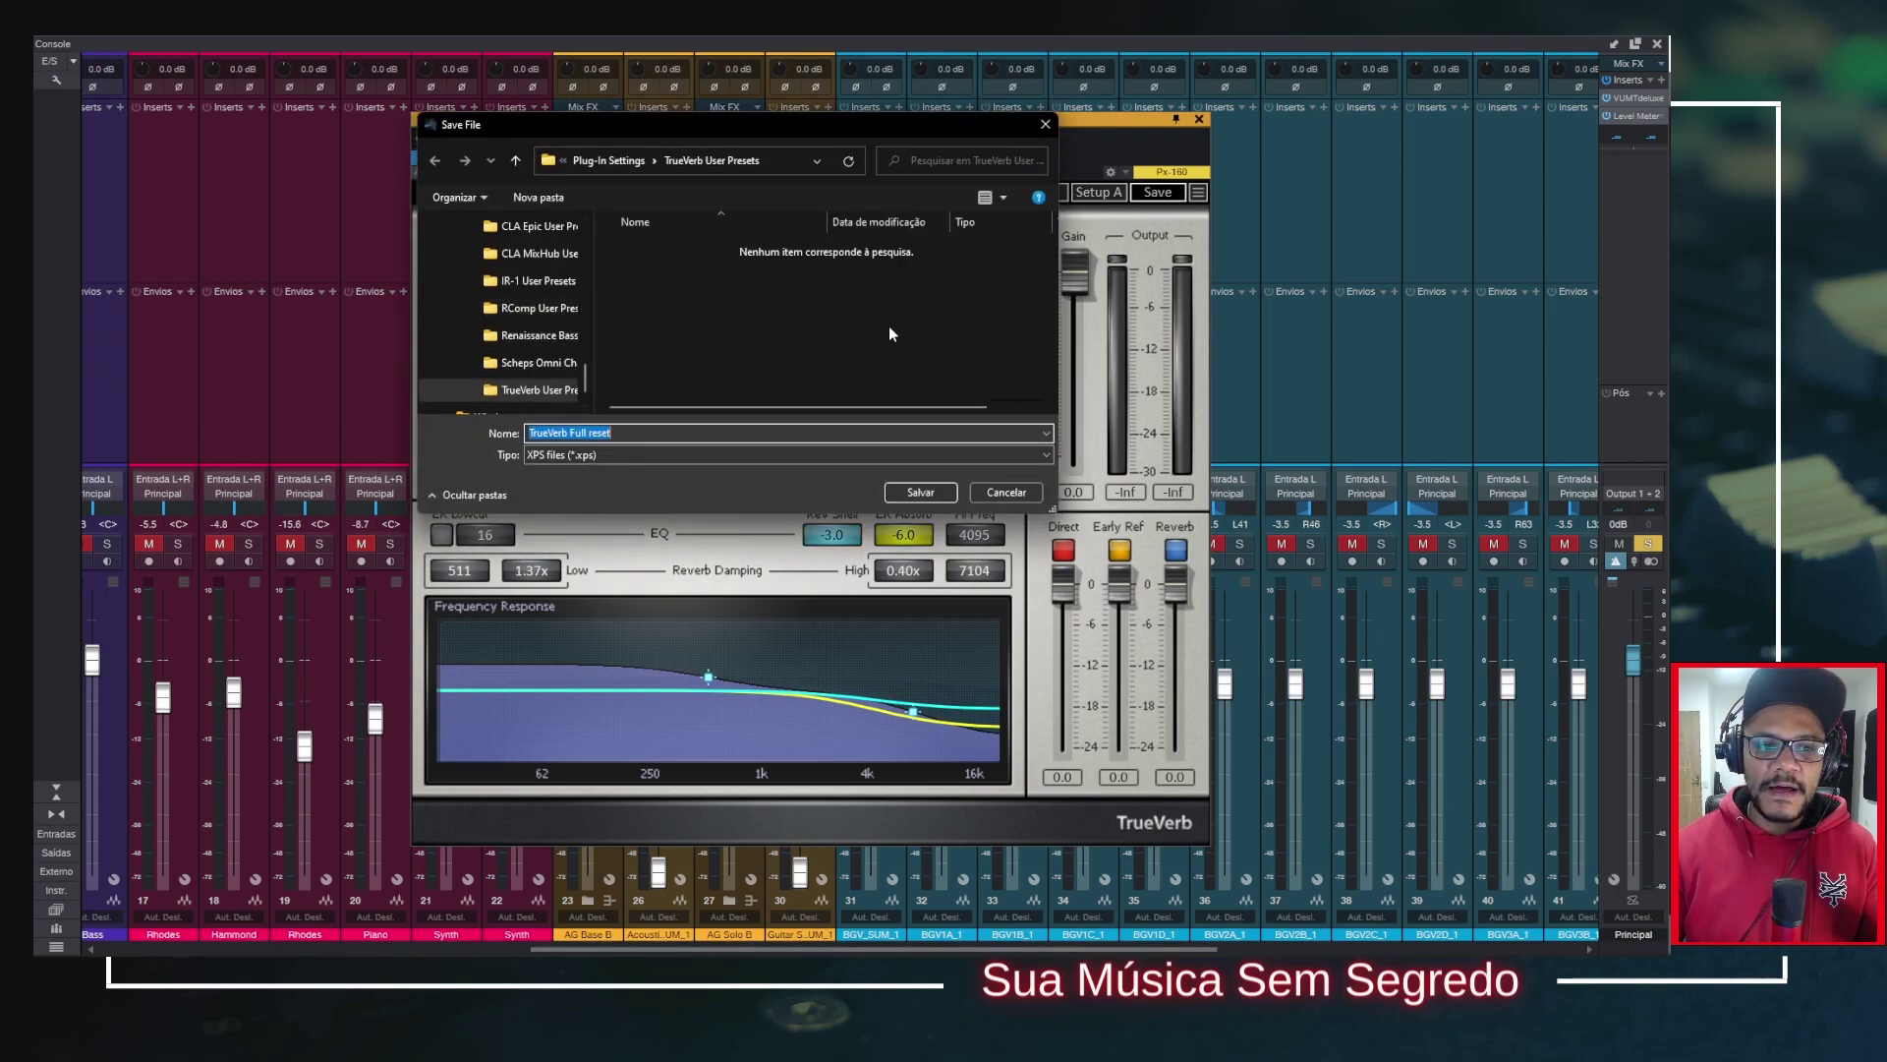
left_click(1050, 126)
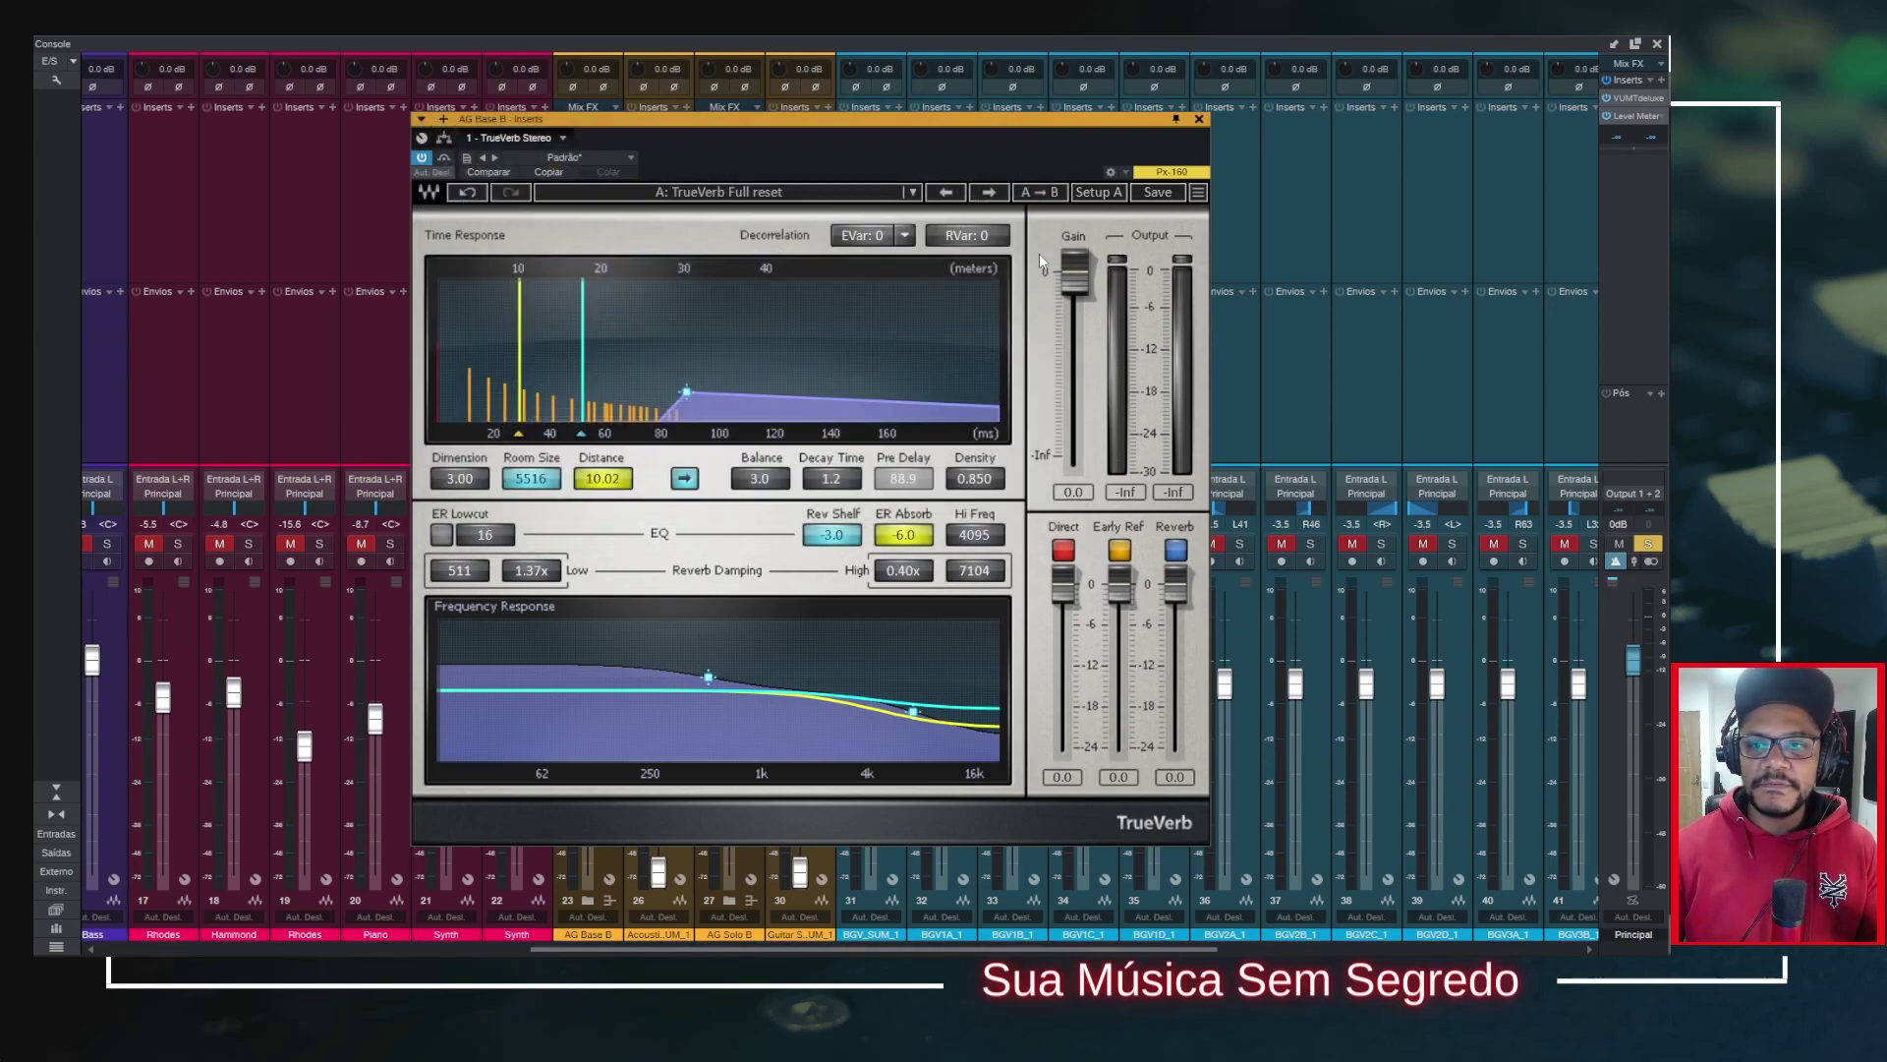
Step: Try TrueVerb's 125% GUI size, restore it to 150%, and check the remaining size and manual options
left_click(1198, 193)
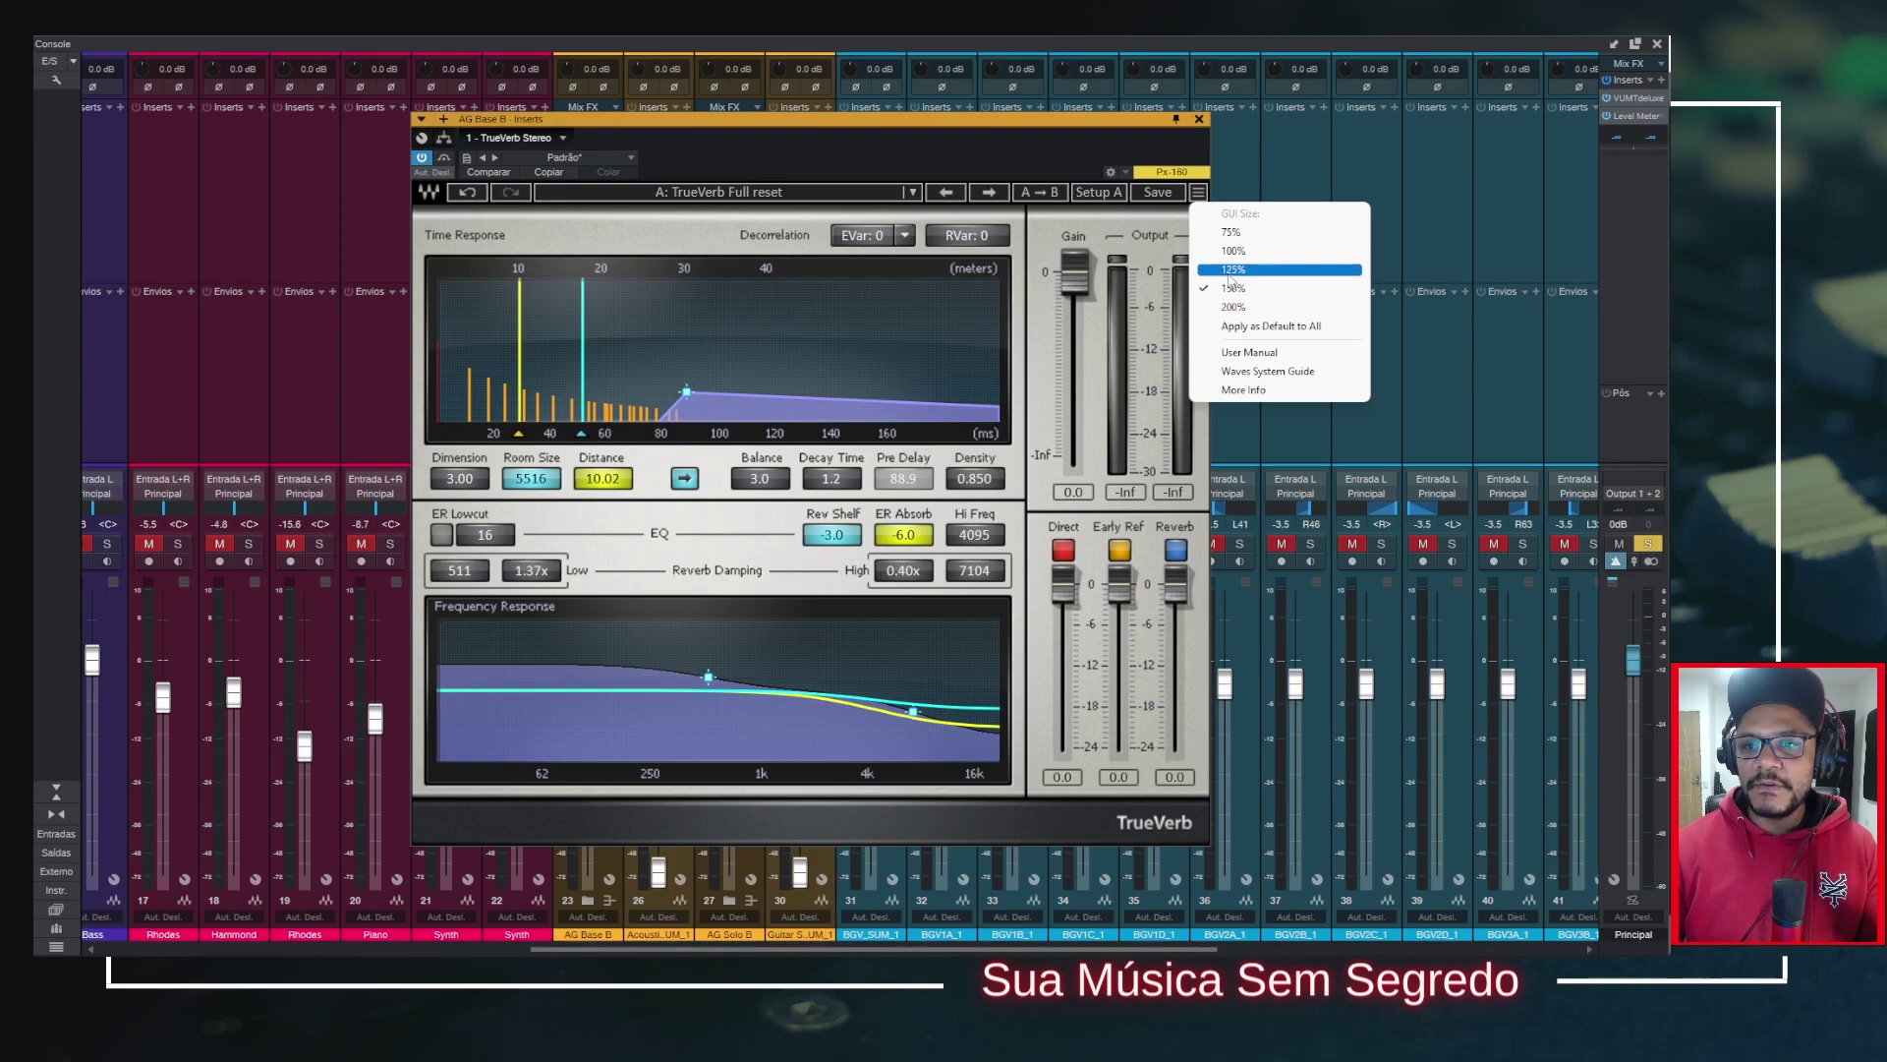
left_click(1238, 276)
left_click(1067, 192)
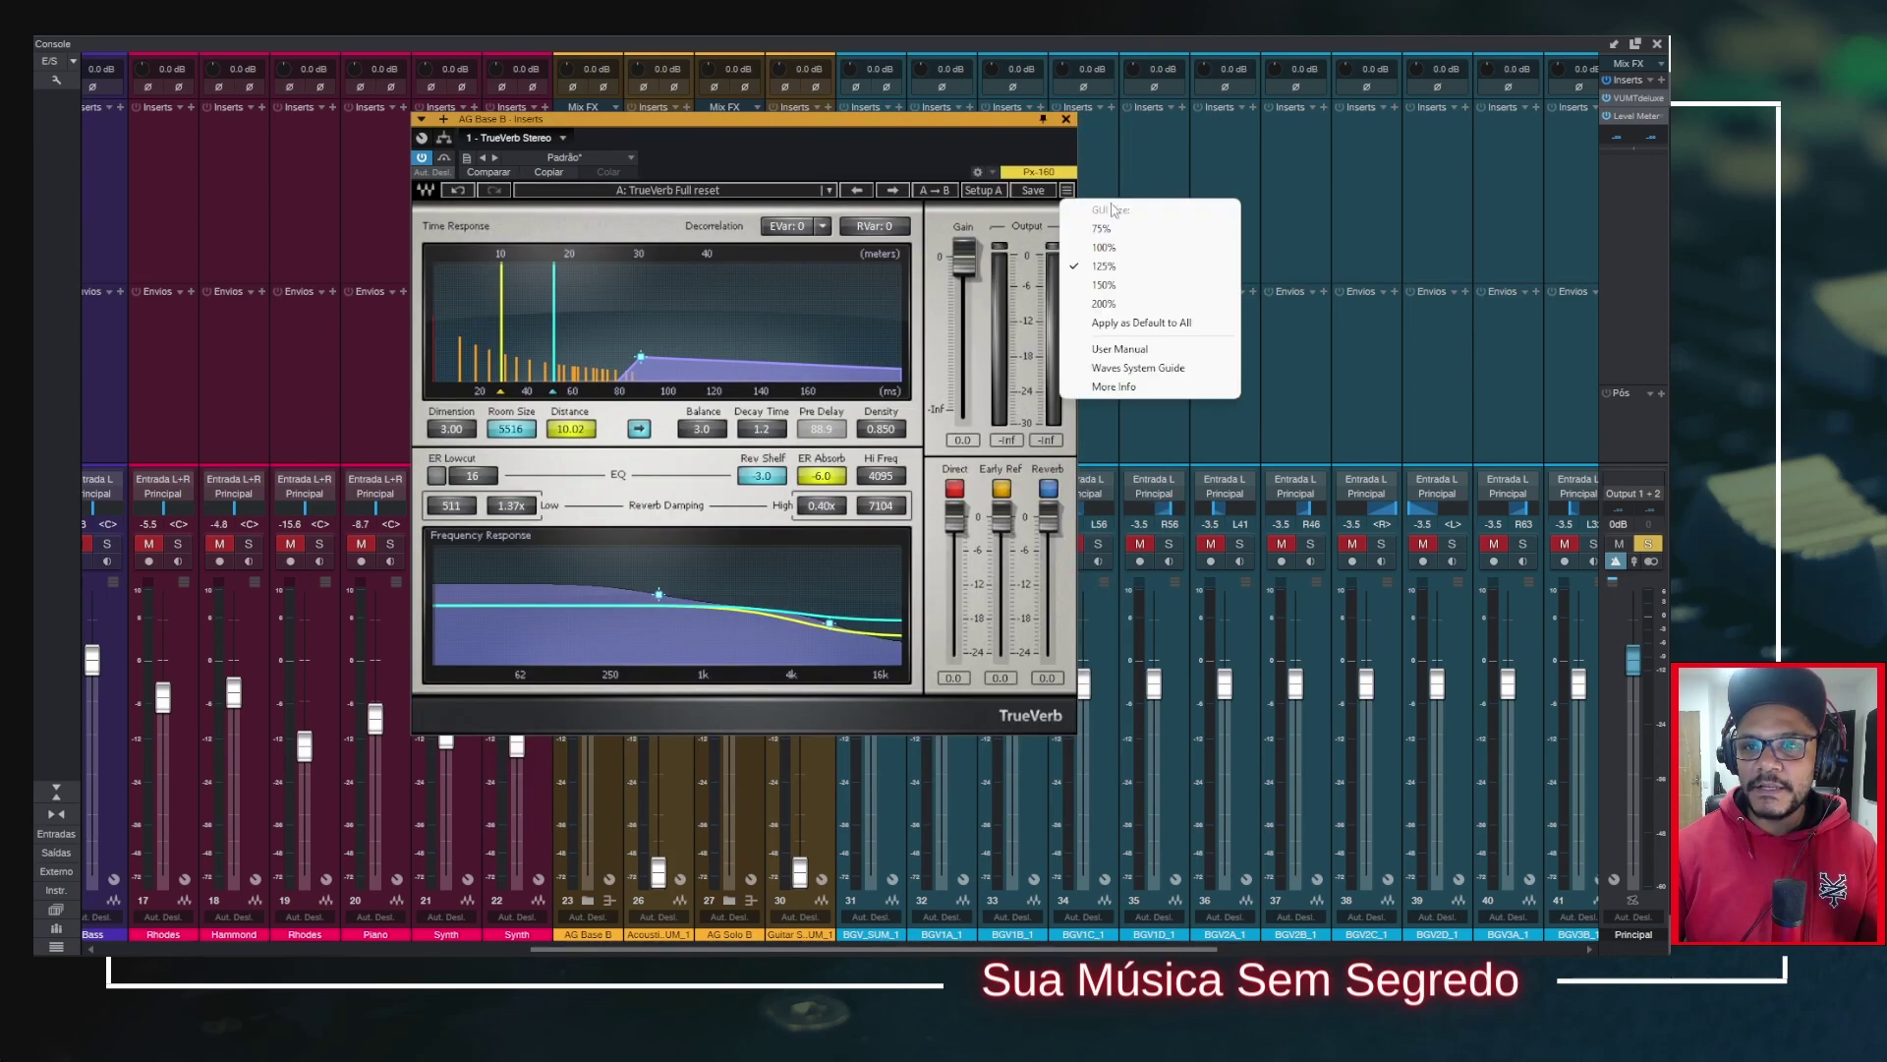
left_click(1171, 285)
left_click(1198, 196)
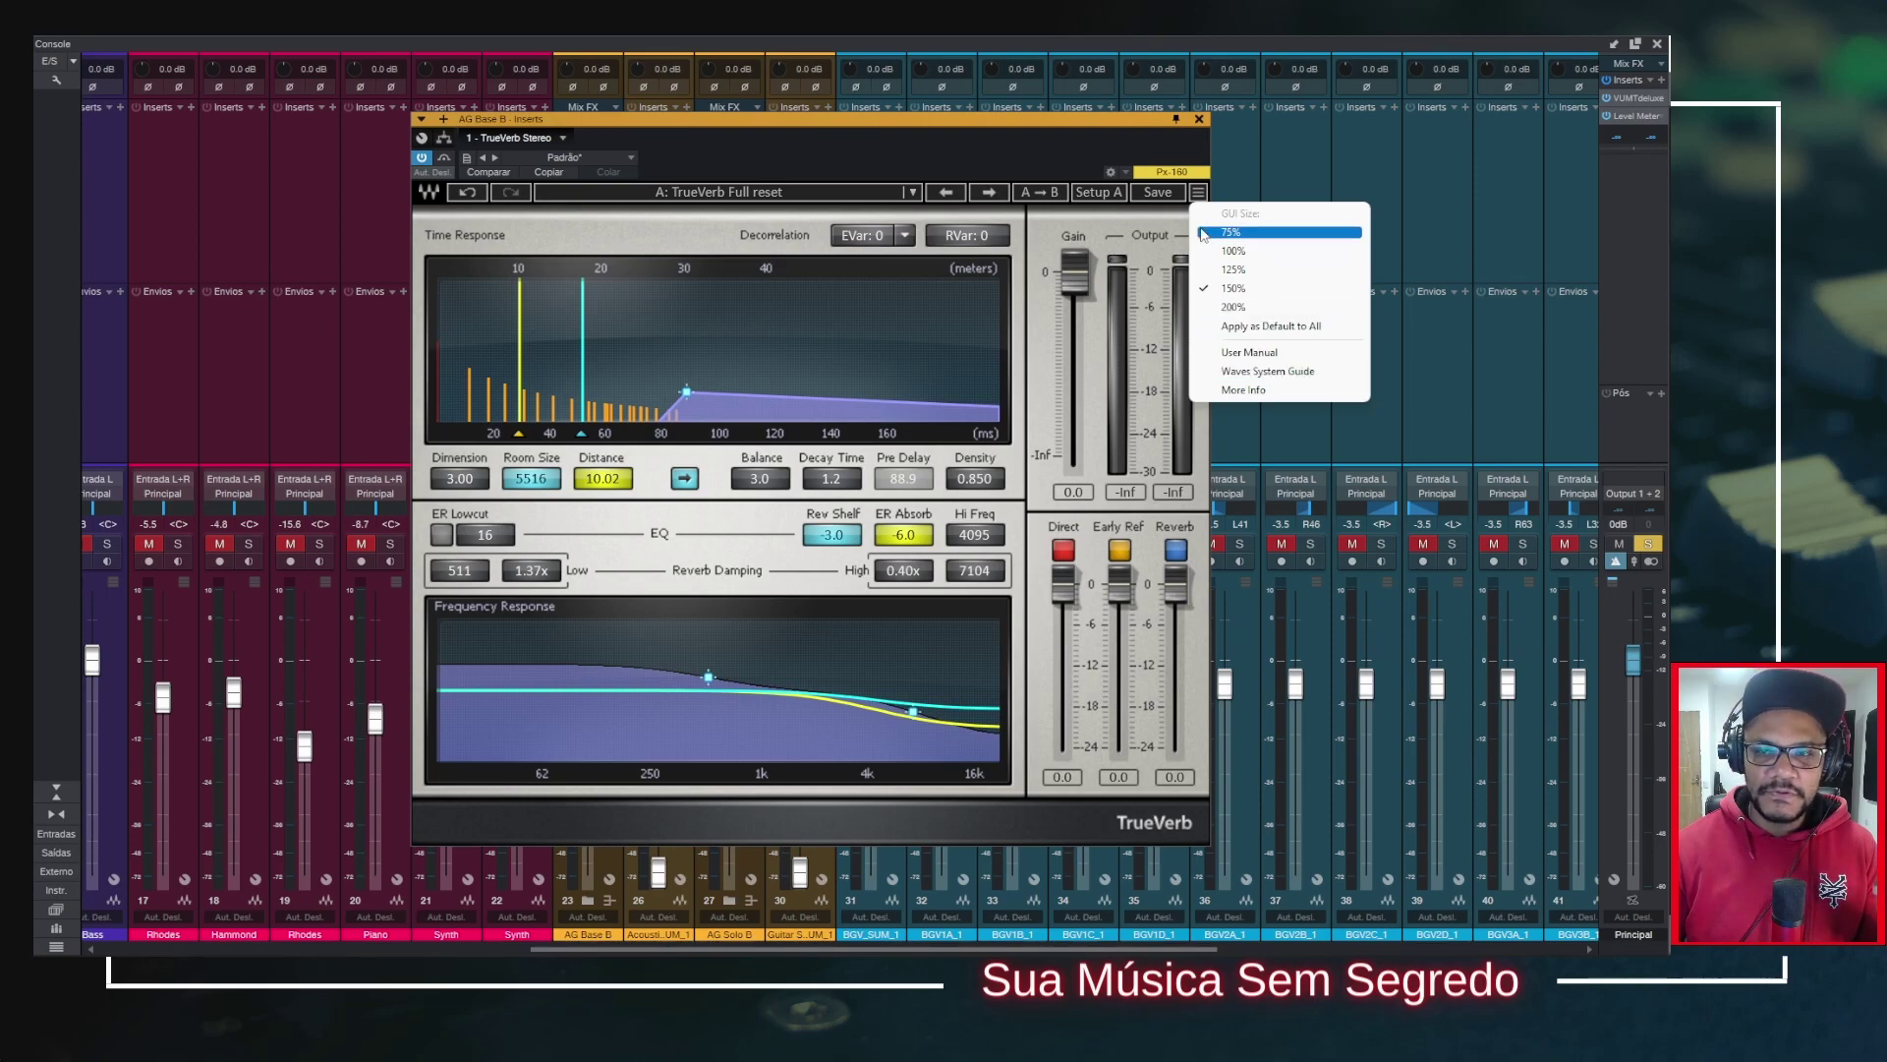
left_click(1117, 140)
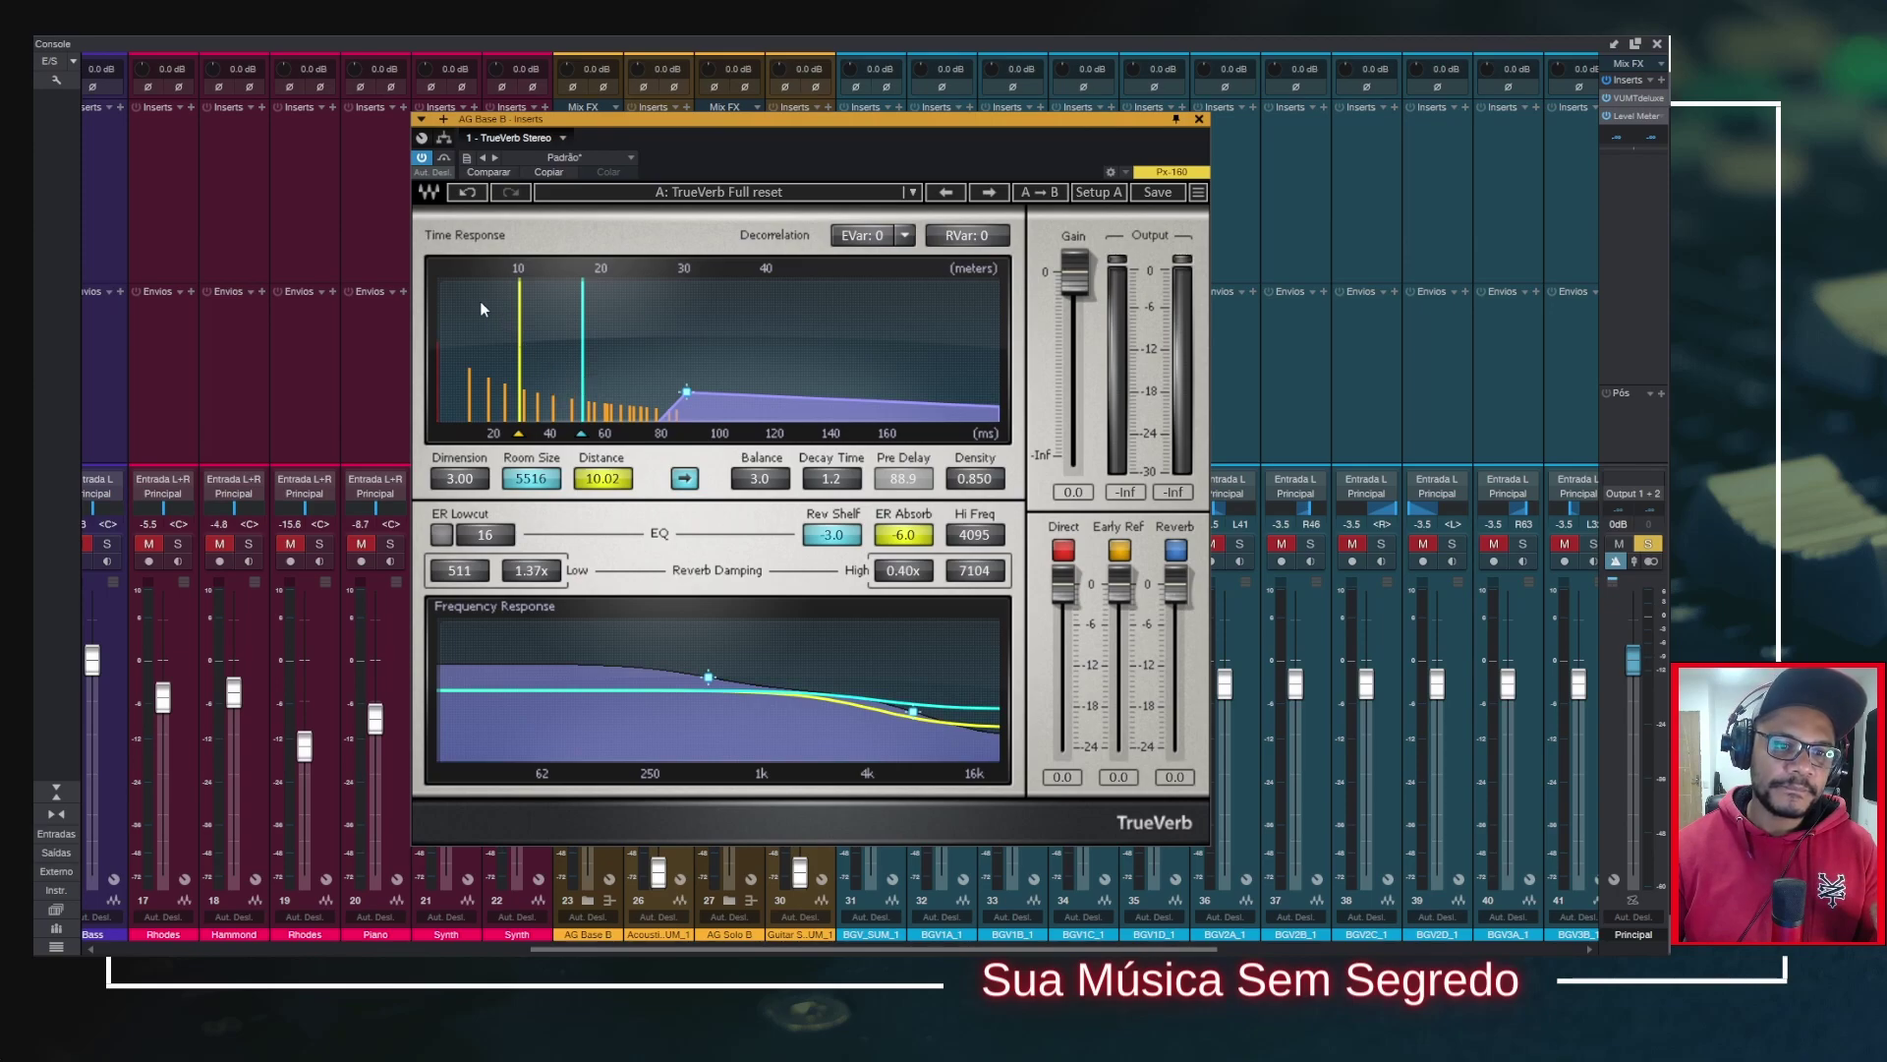
Step: Test muting TrueVerb's Direct, Early Ref and Reverb components and re-enable all of them
left_click(728, 335)
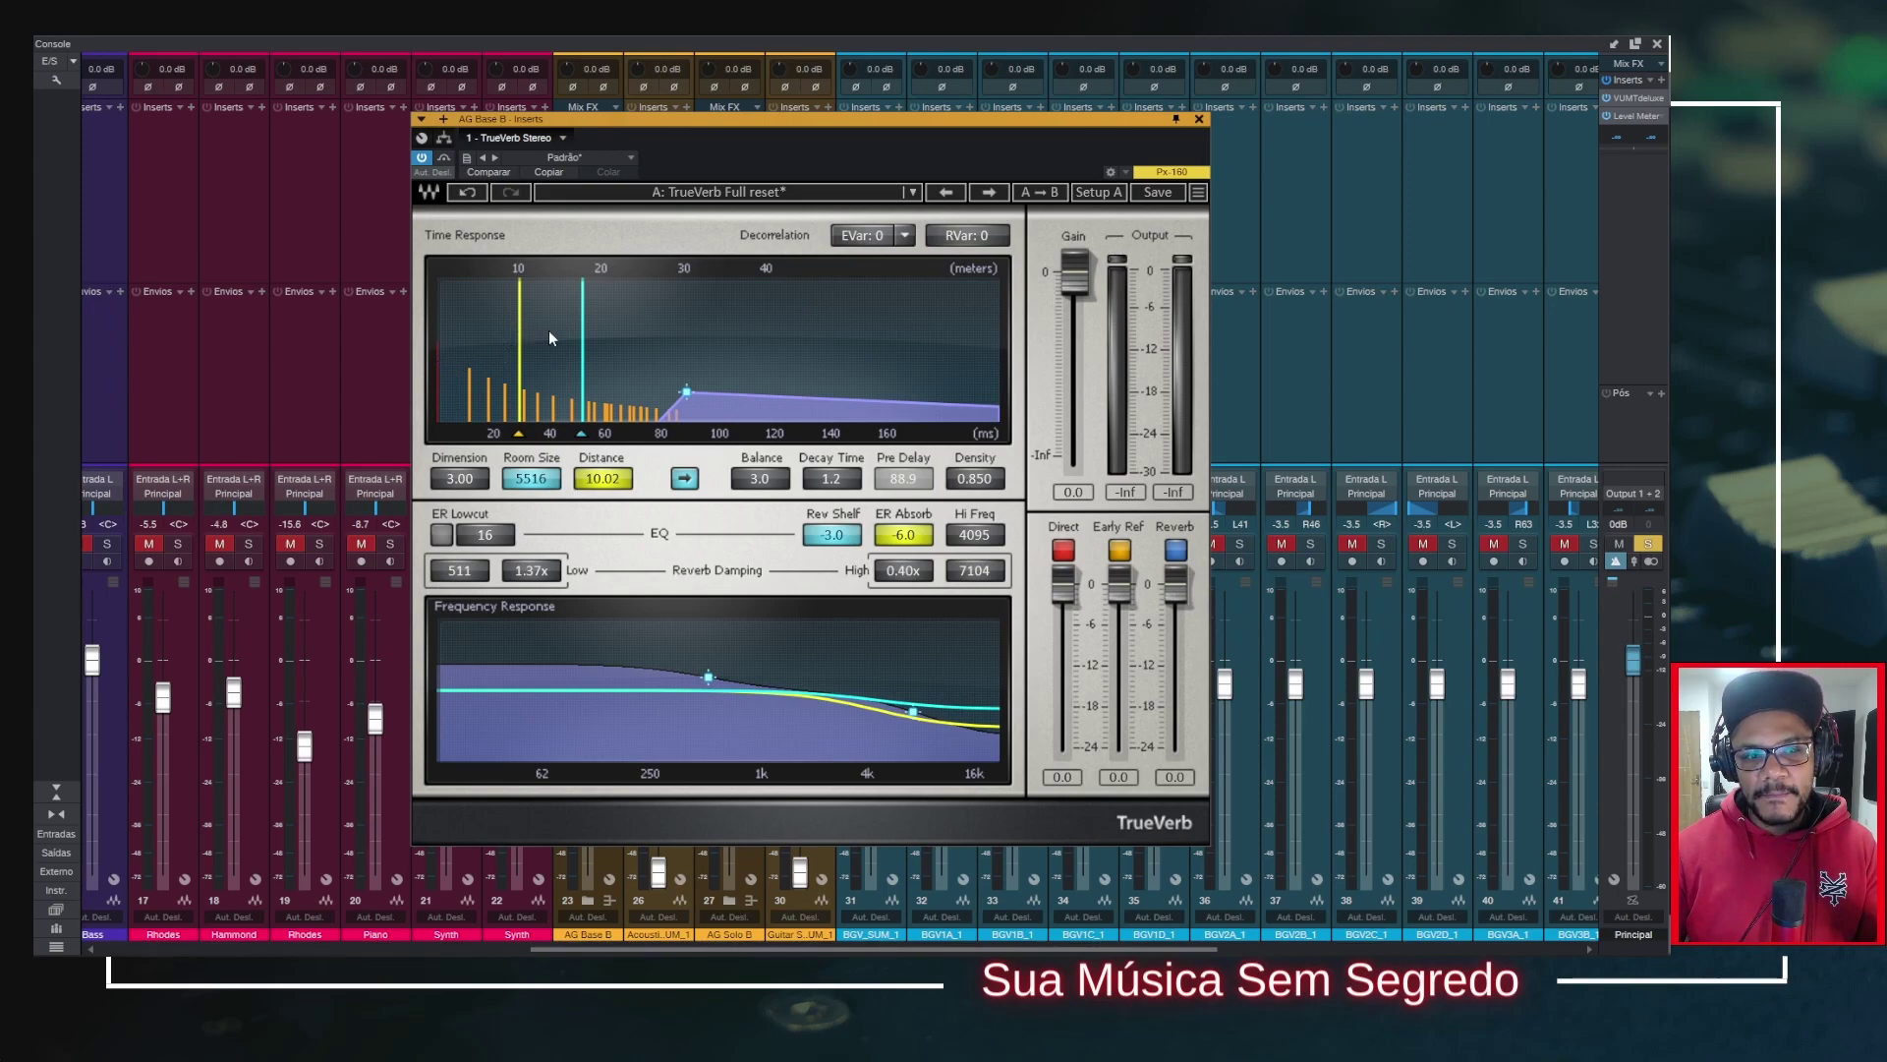
left_click(1064, 551)
left_click(1176, 550)
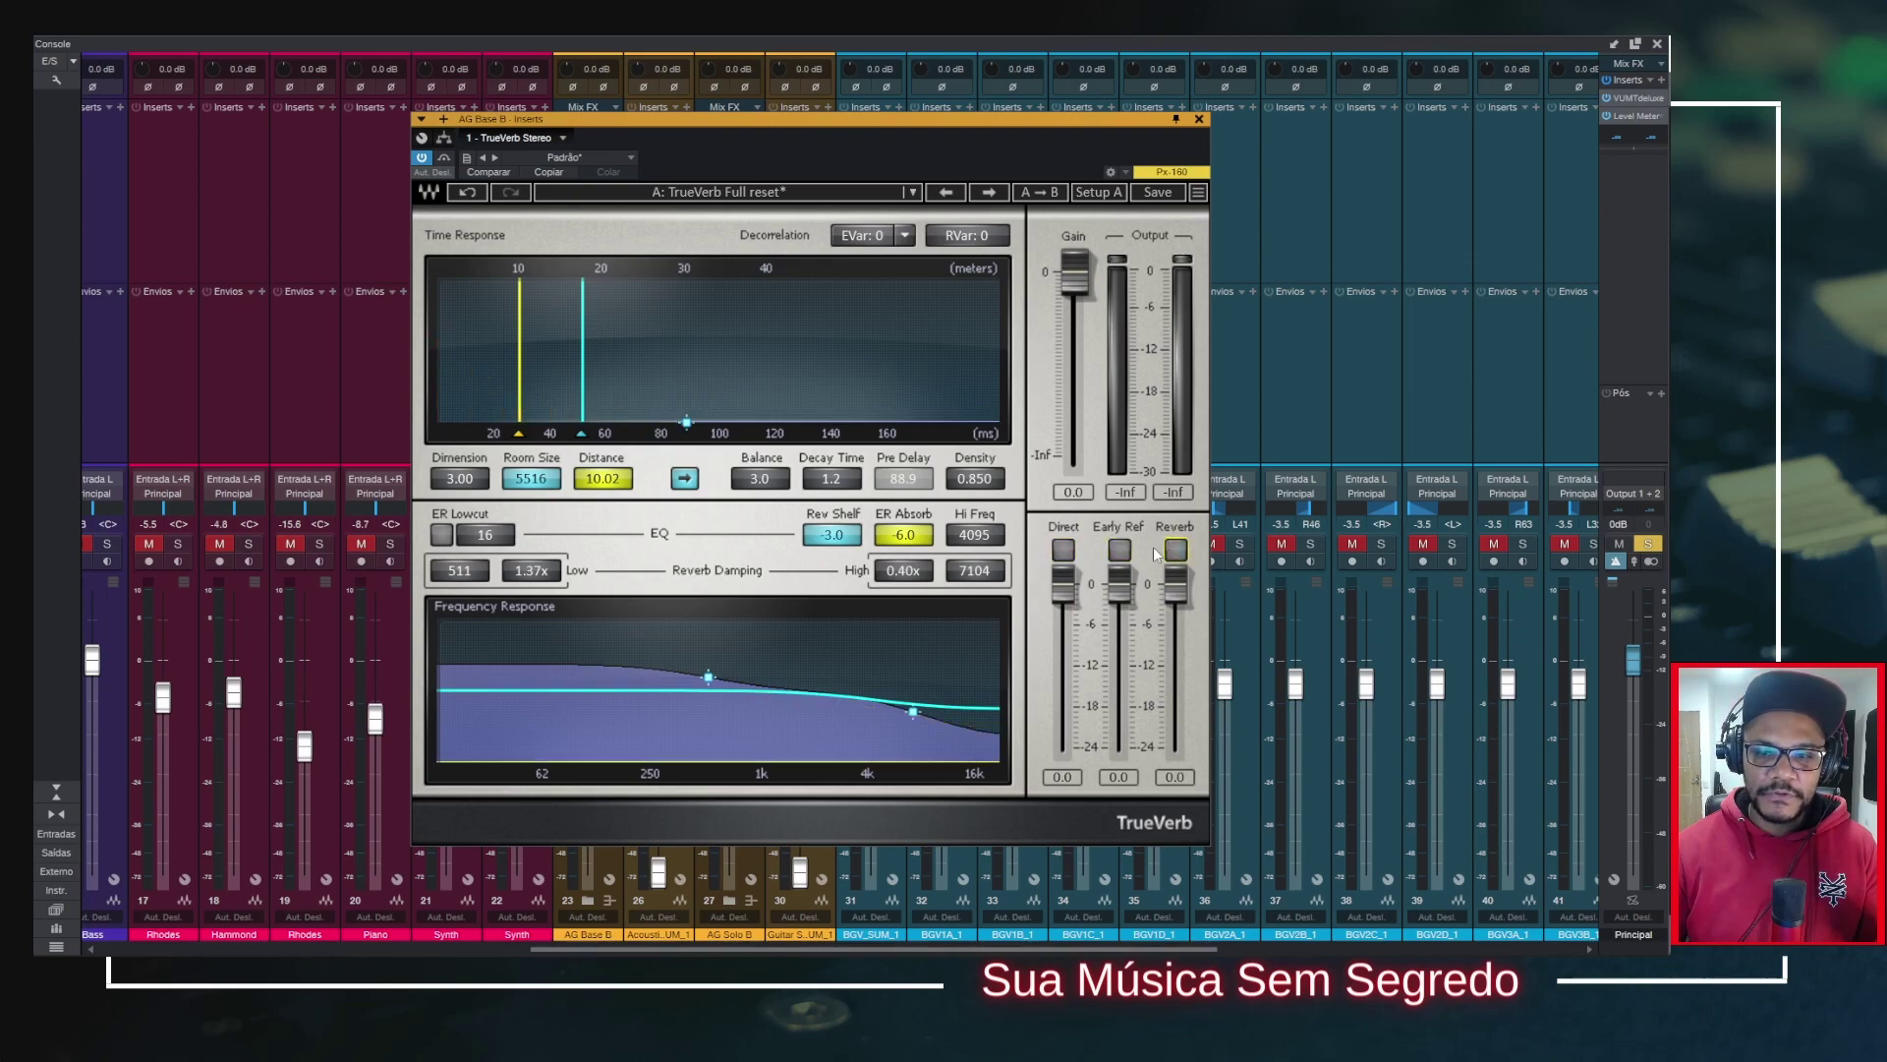
left_click(1064, 550)
left_click(1177, 550)
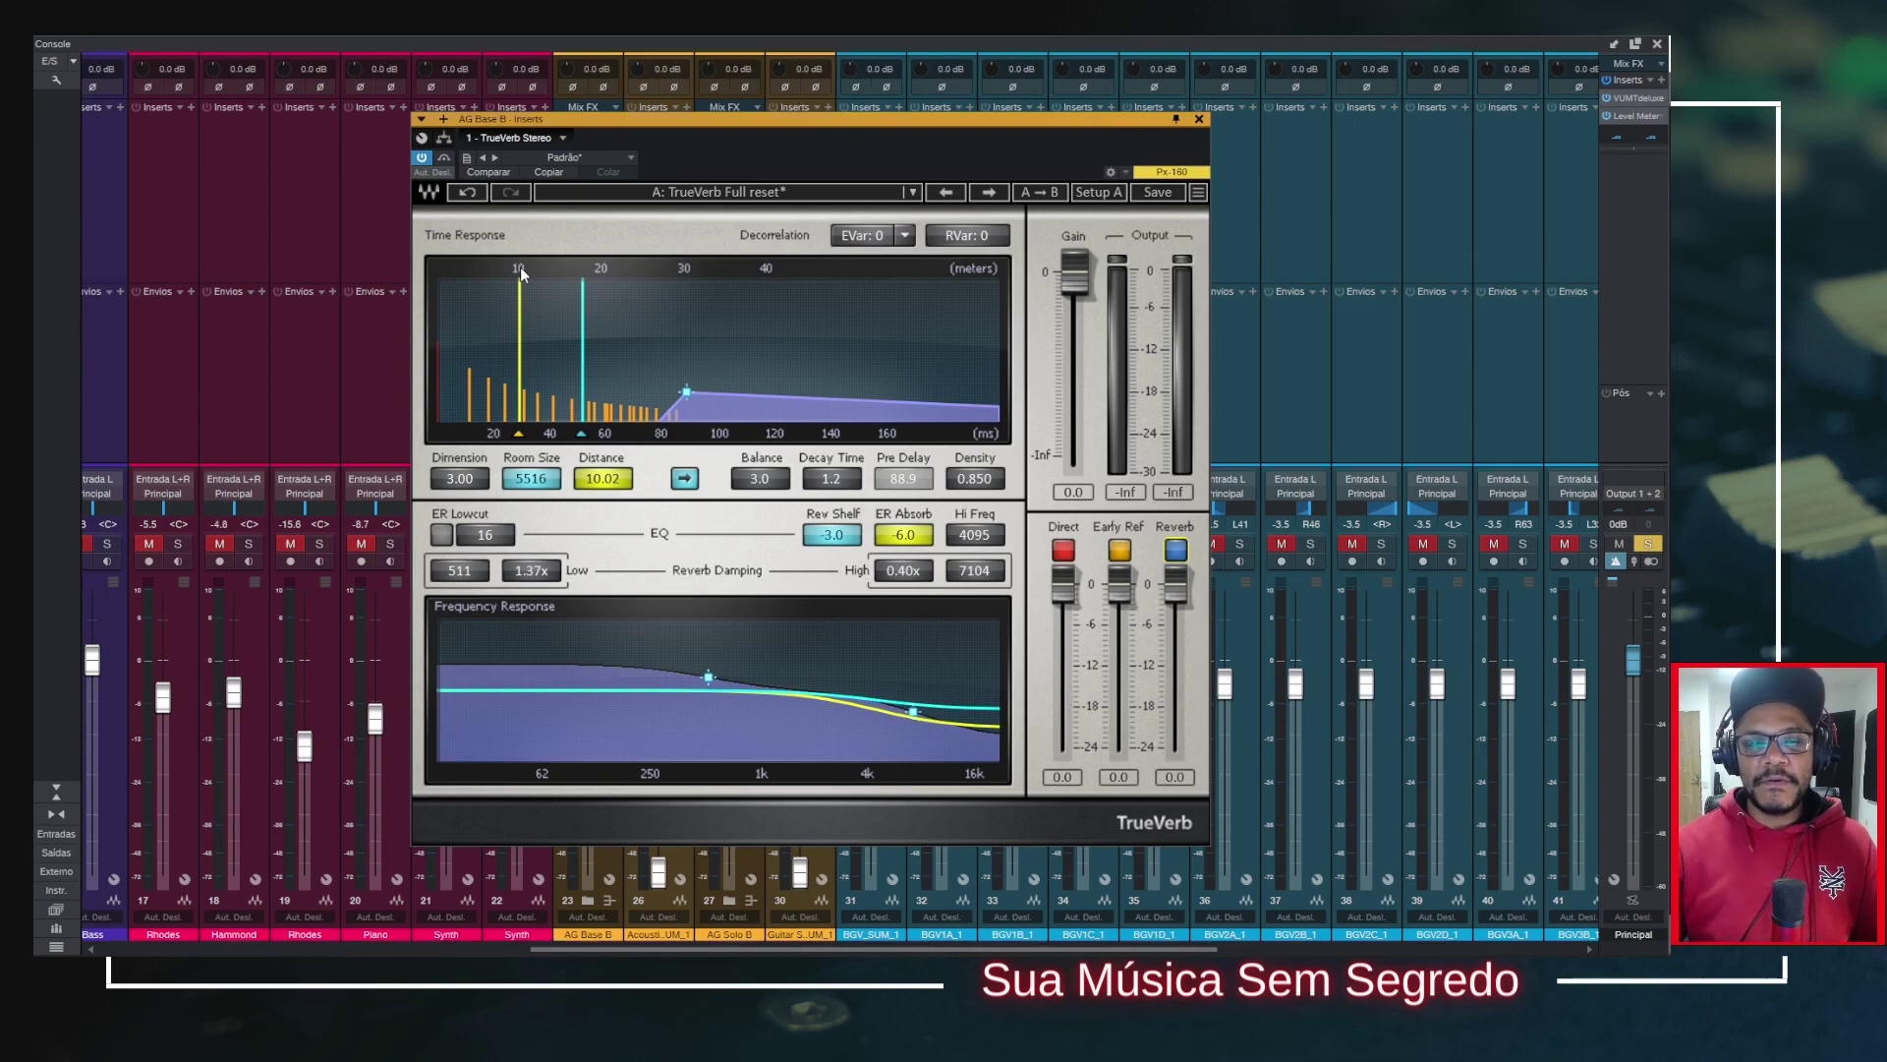
Step: Switch to Calculator, multiply 10 × 5 × 20 to work out a room volume, and minimize it
key("XF86Calculator")
left_click_drag(288, 120, 258, 134)
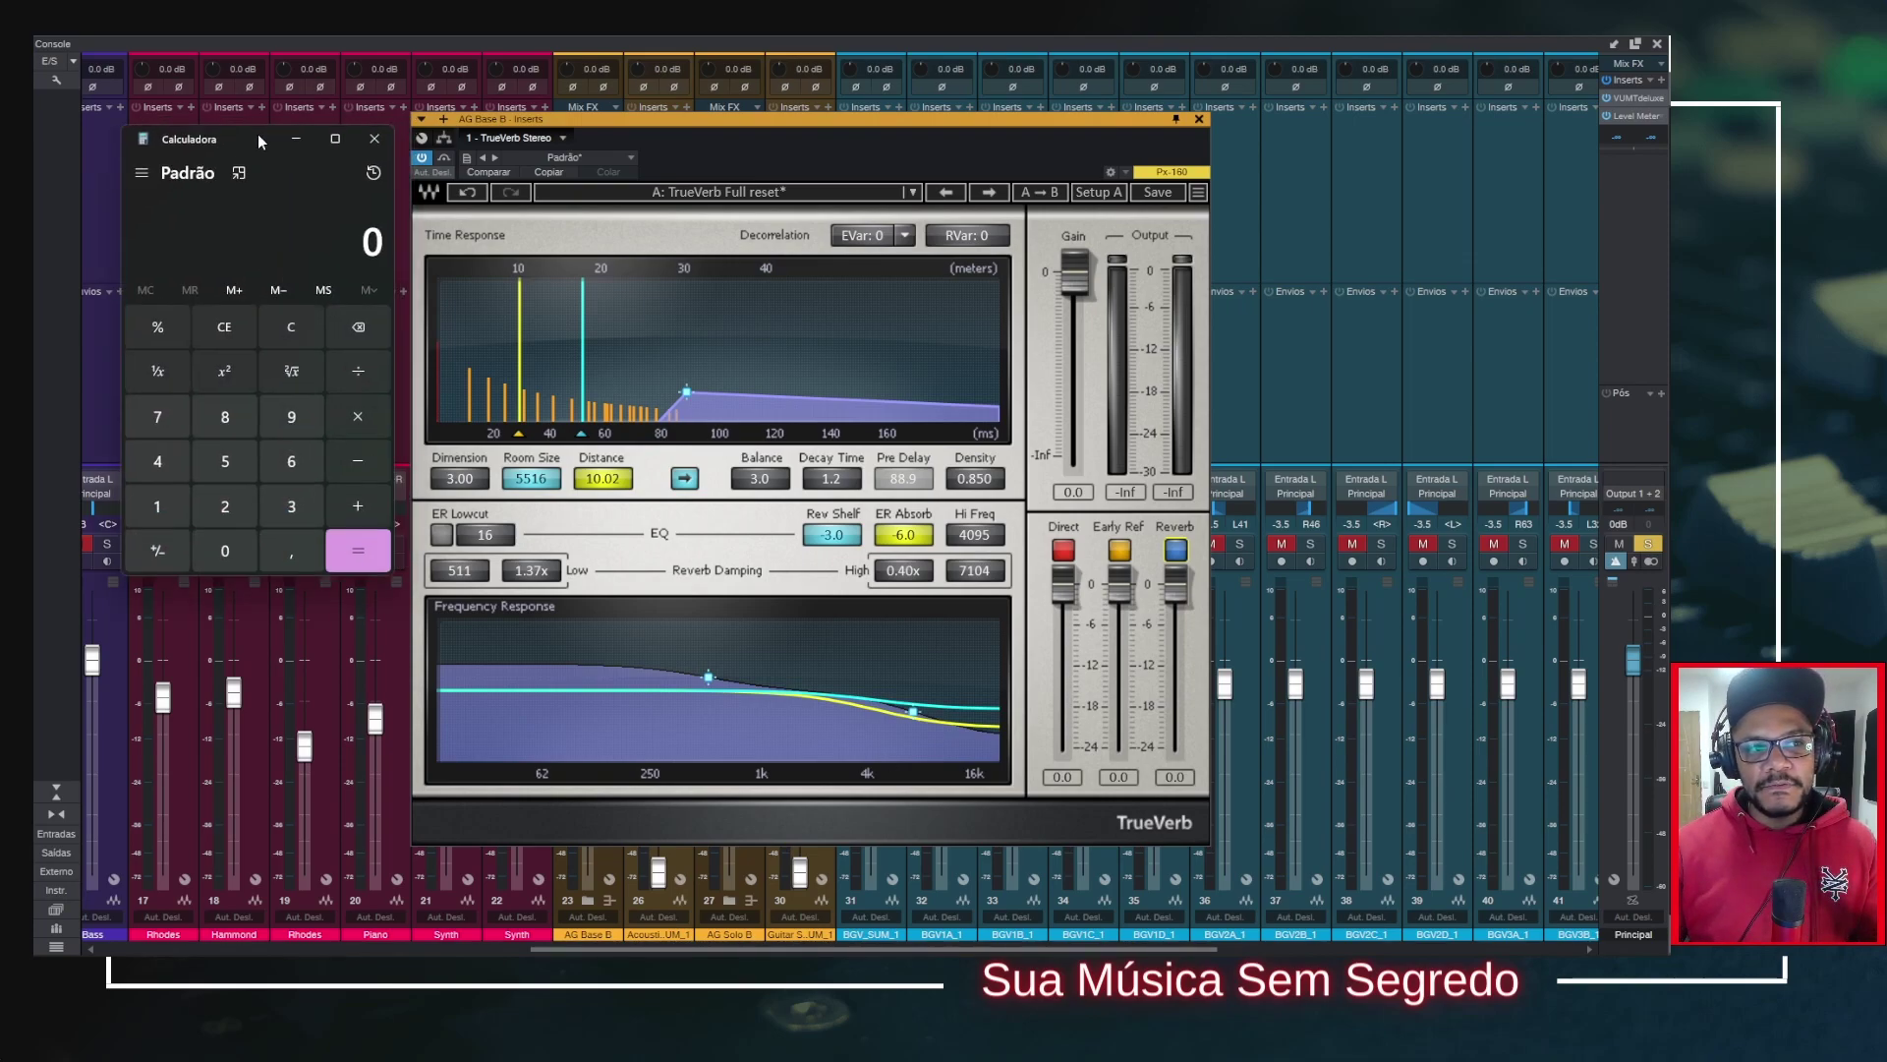
type("10*")
key("Escape")
type("5")
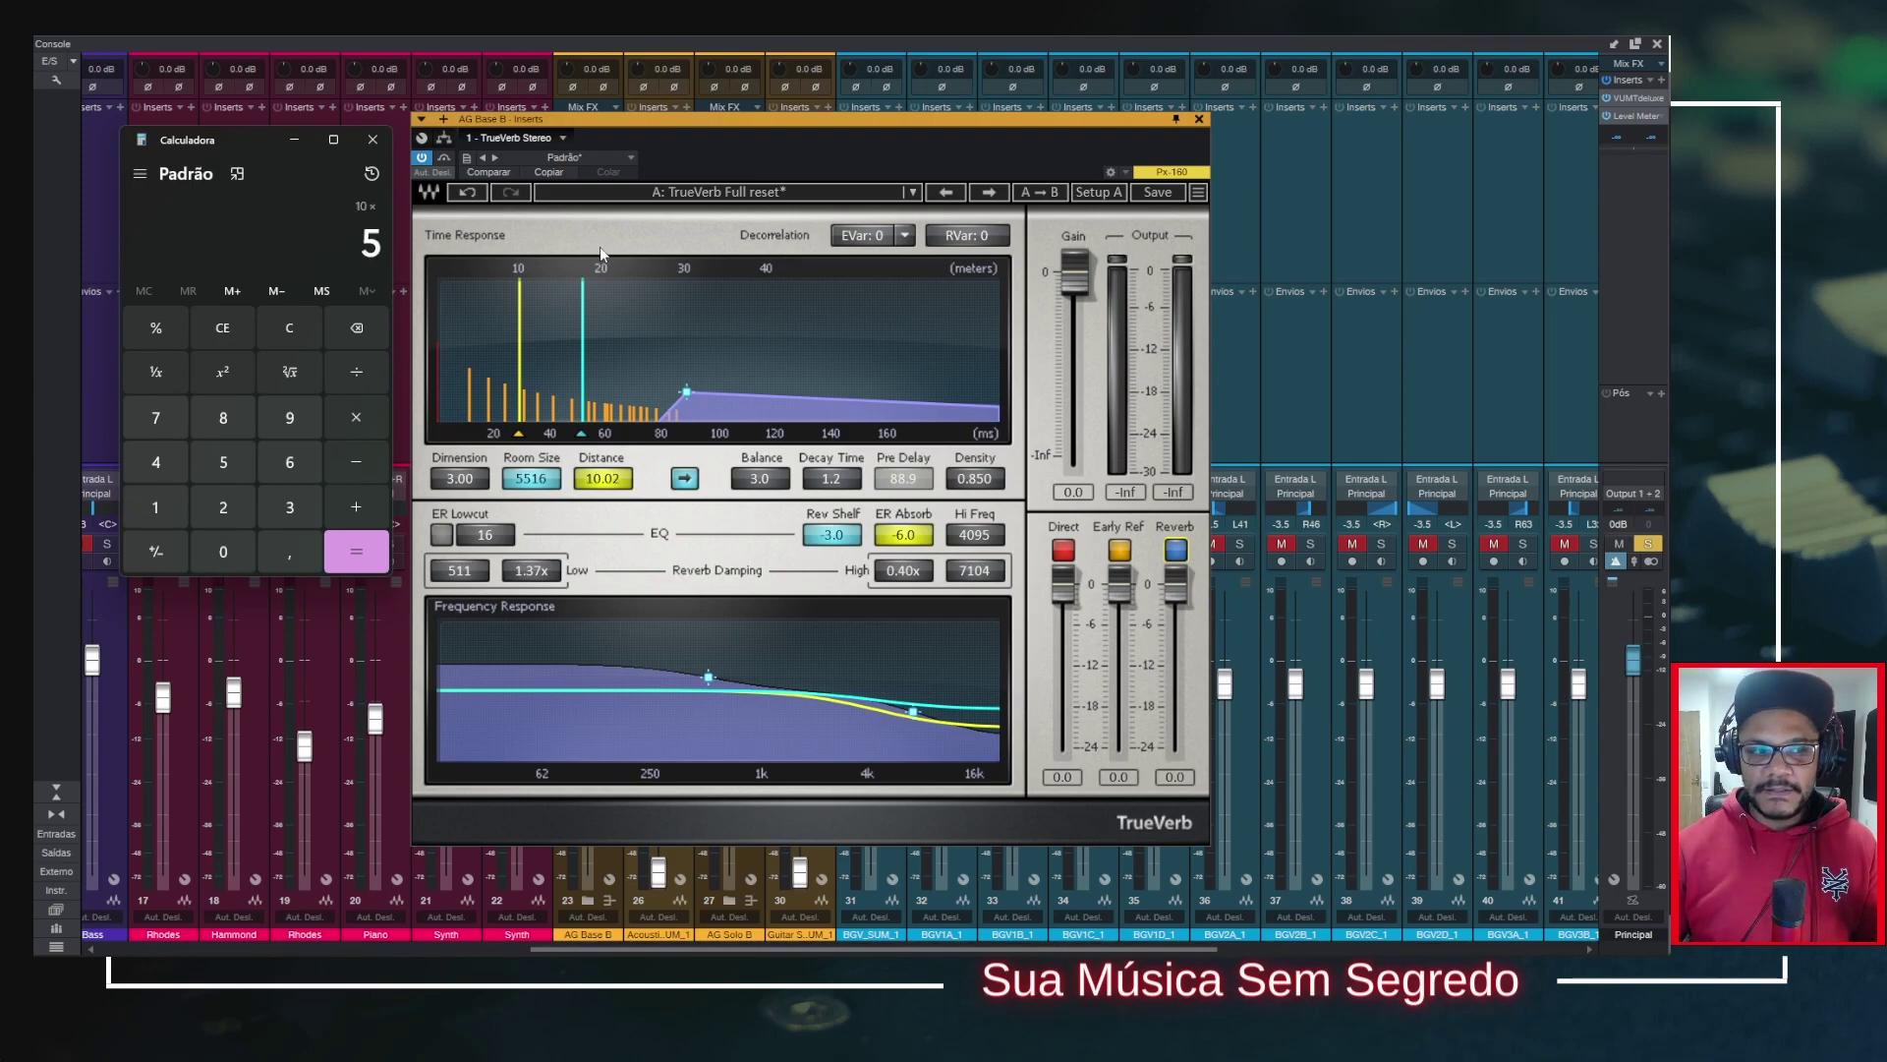
type("0*20")
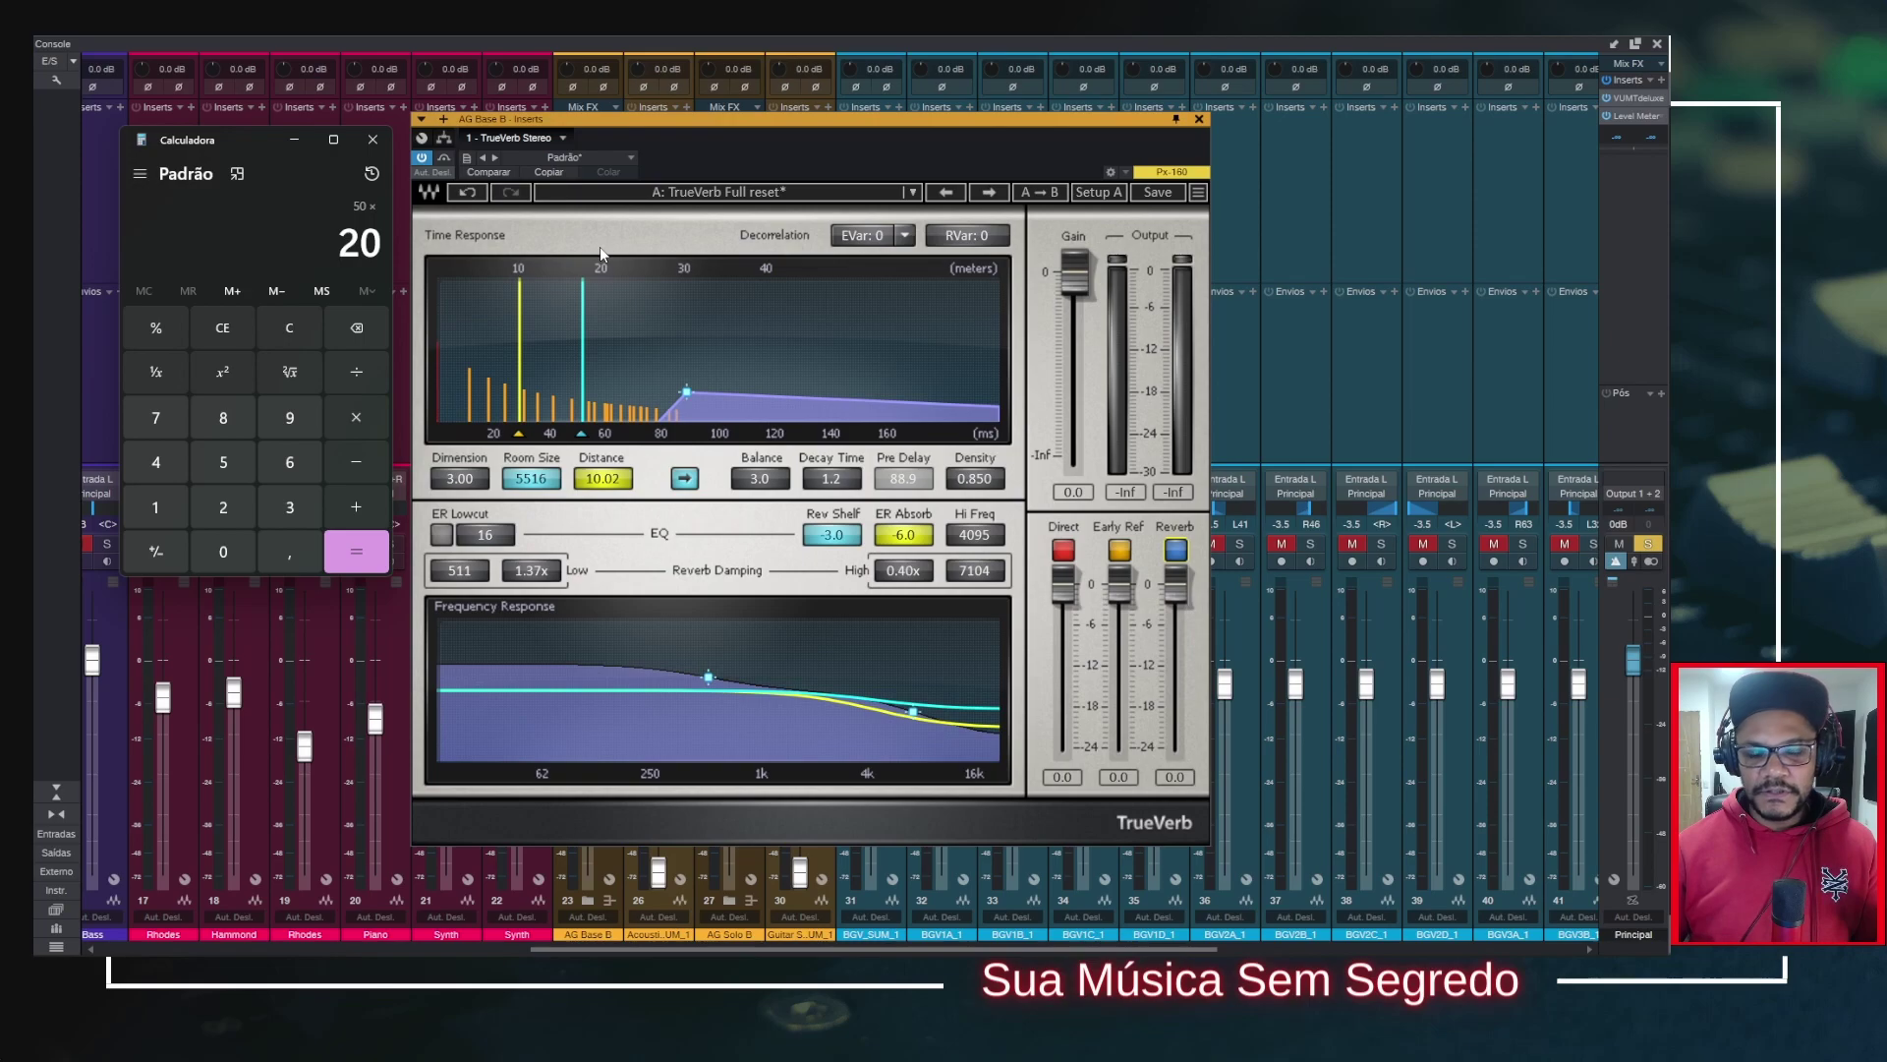
type("*")
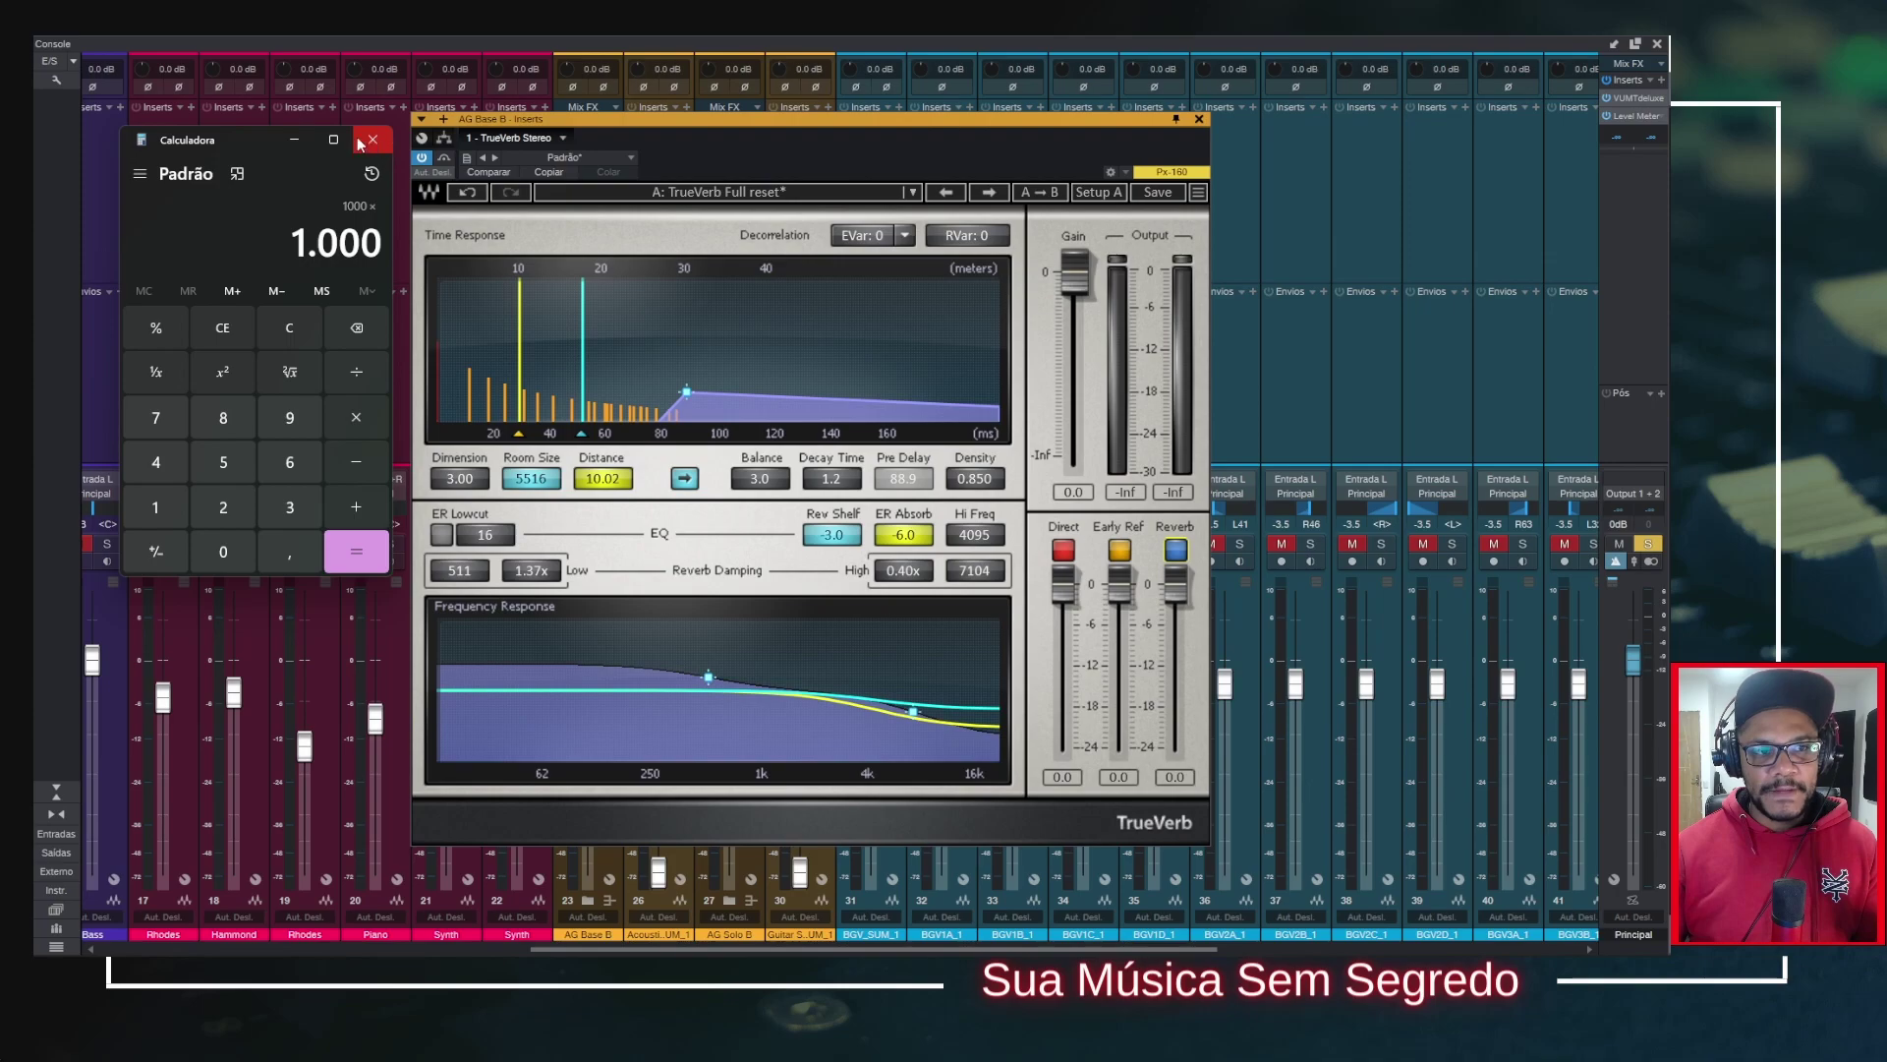
left_click(295, 142)
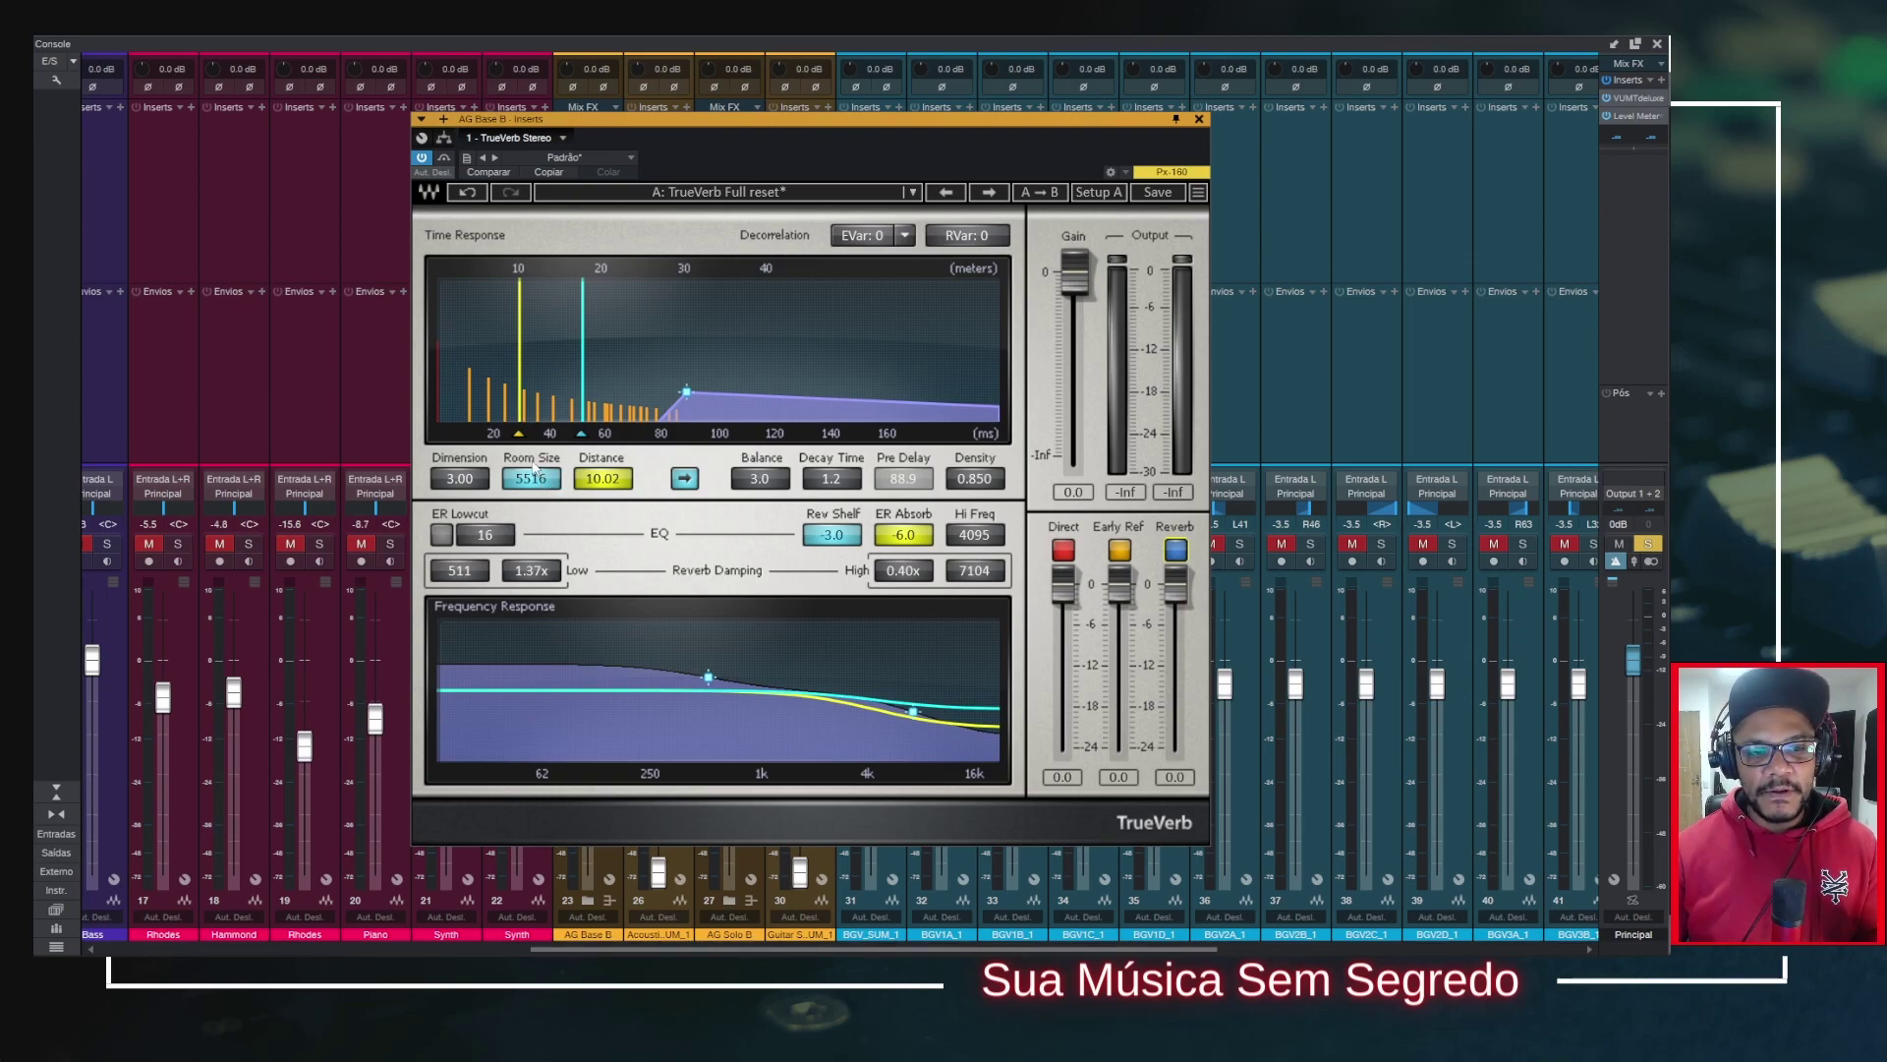
Step: Set TrueVerb's Room Size to 1000
left_click(546, 482)
type("1000")
key("Return")
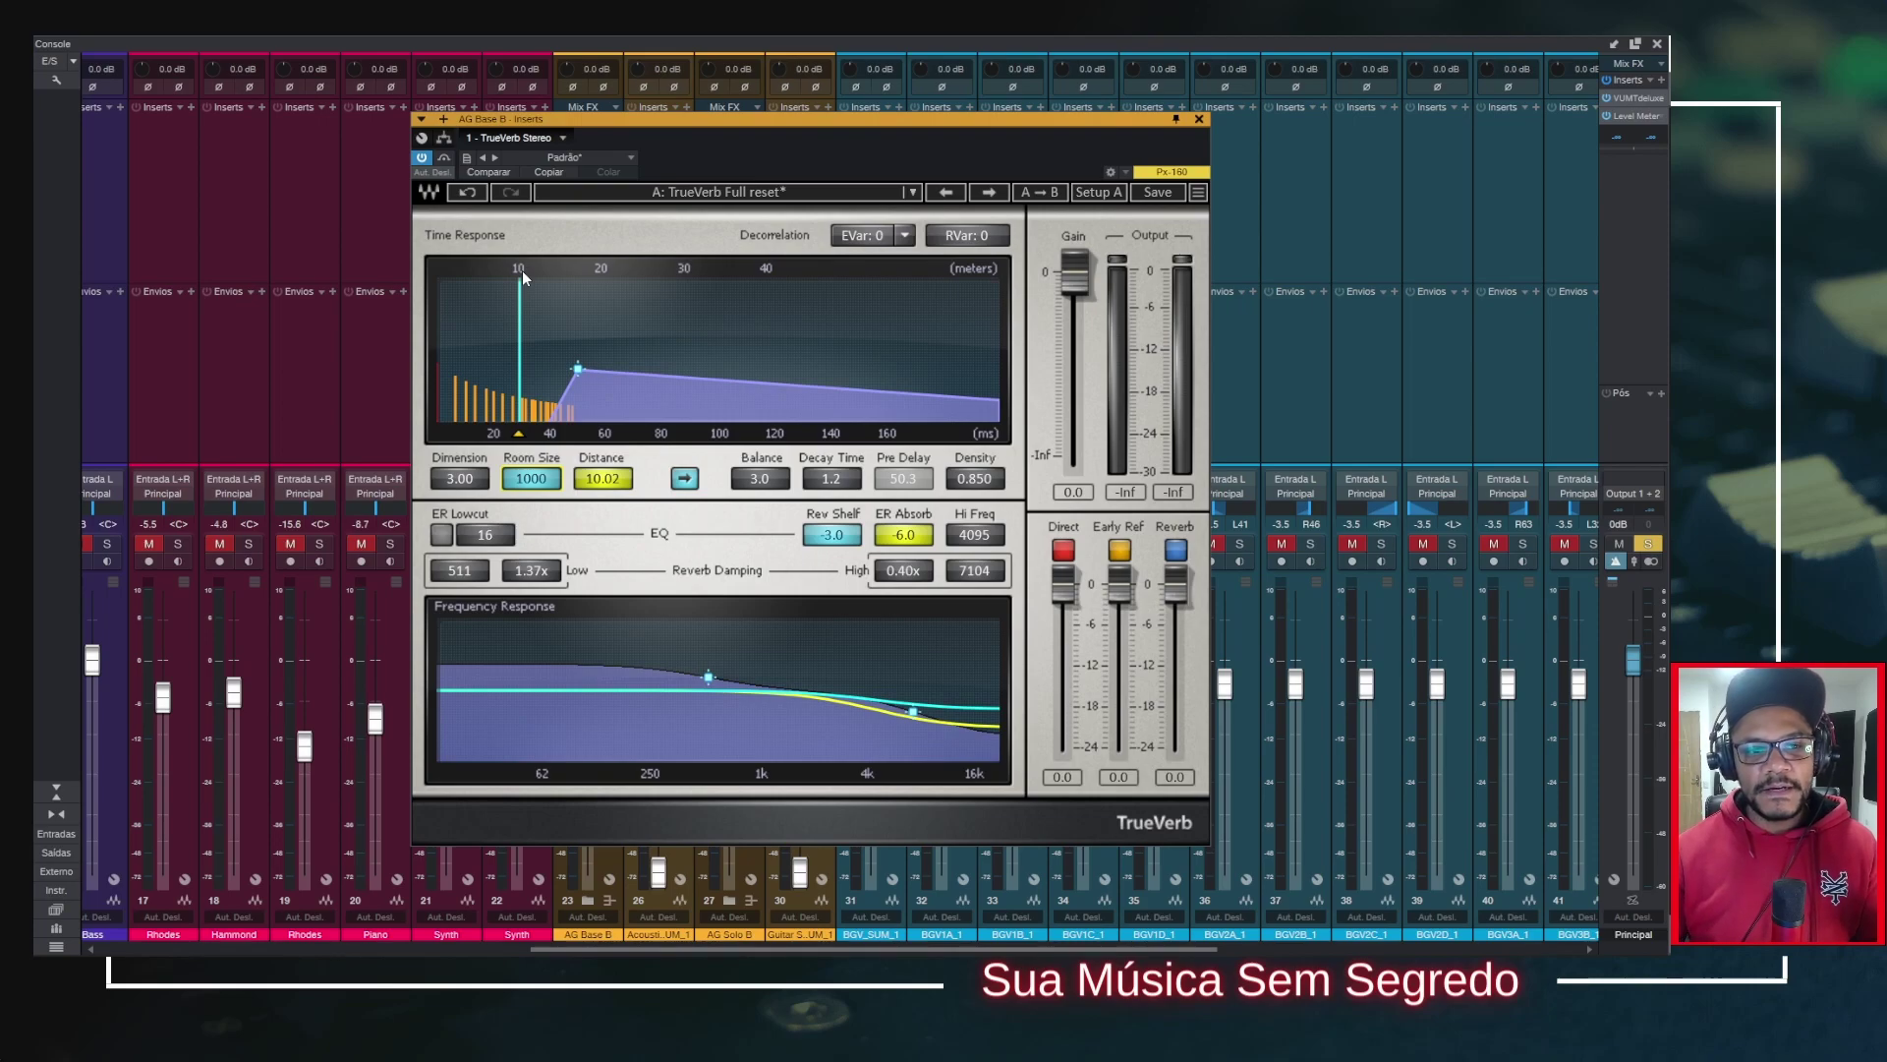
Step: Adjust the Room Size and Distance with their values and graph markers, ending at Room Size 5861 and Distance 11.47
left_click_drag(531, 478, 531, 395)
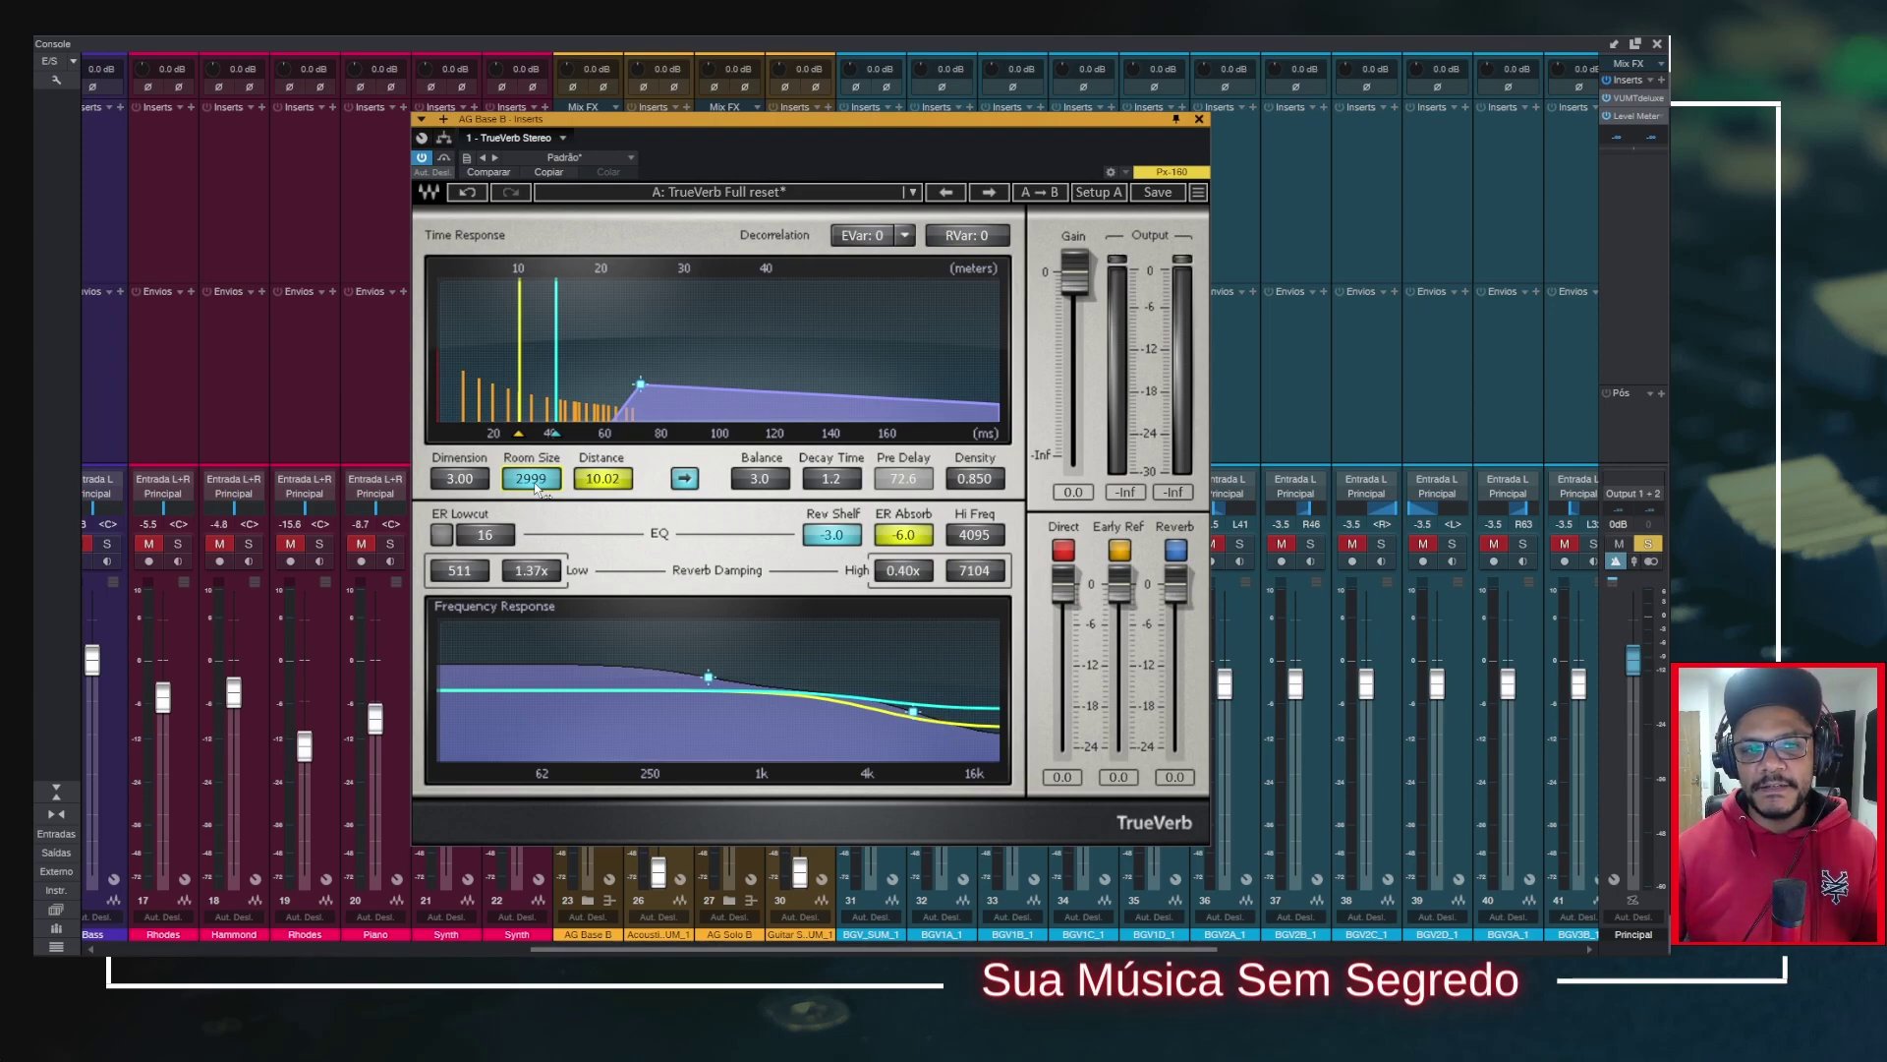
scroll(536, 488, "down", 5)
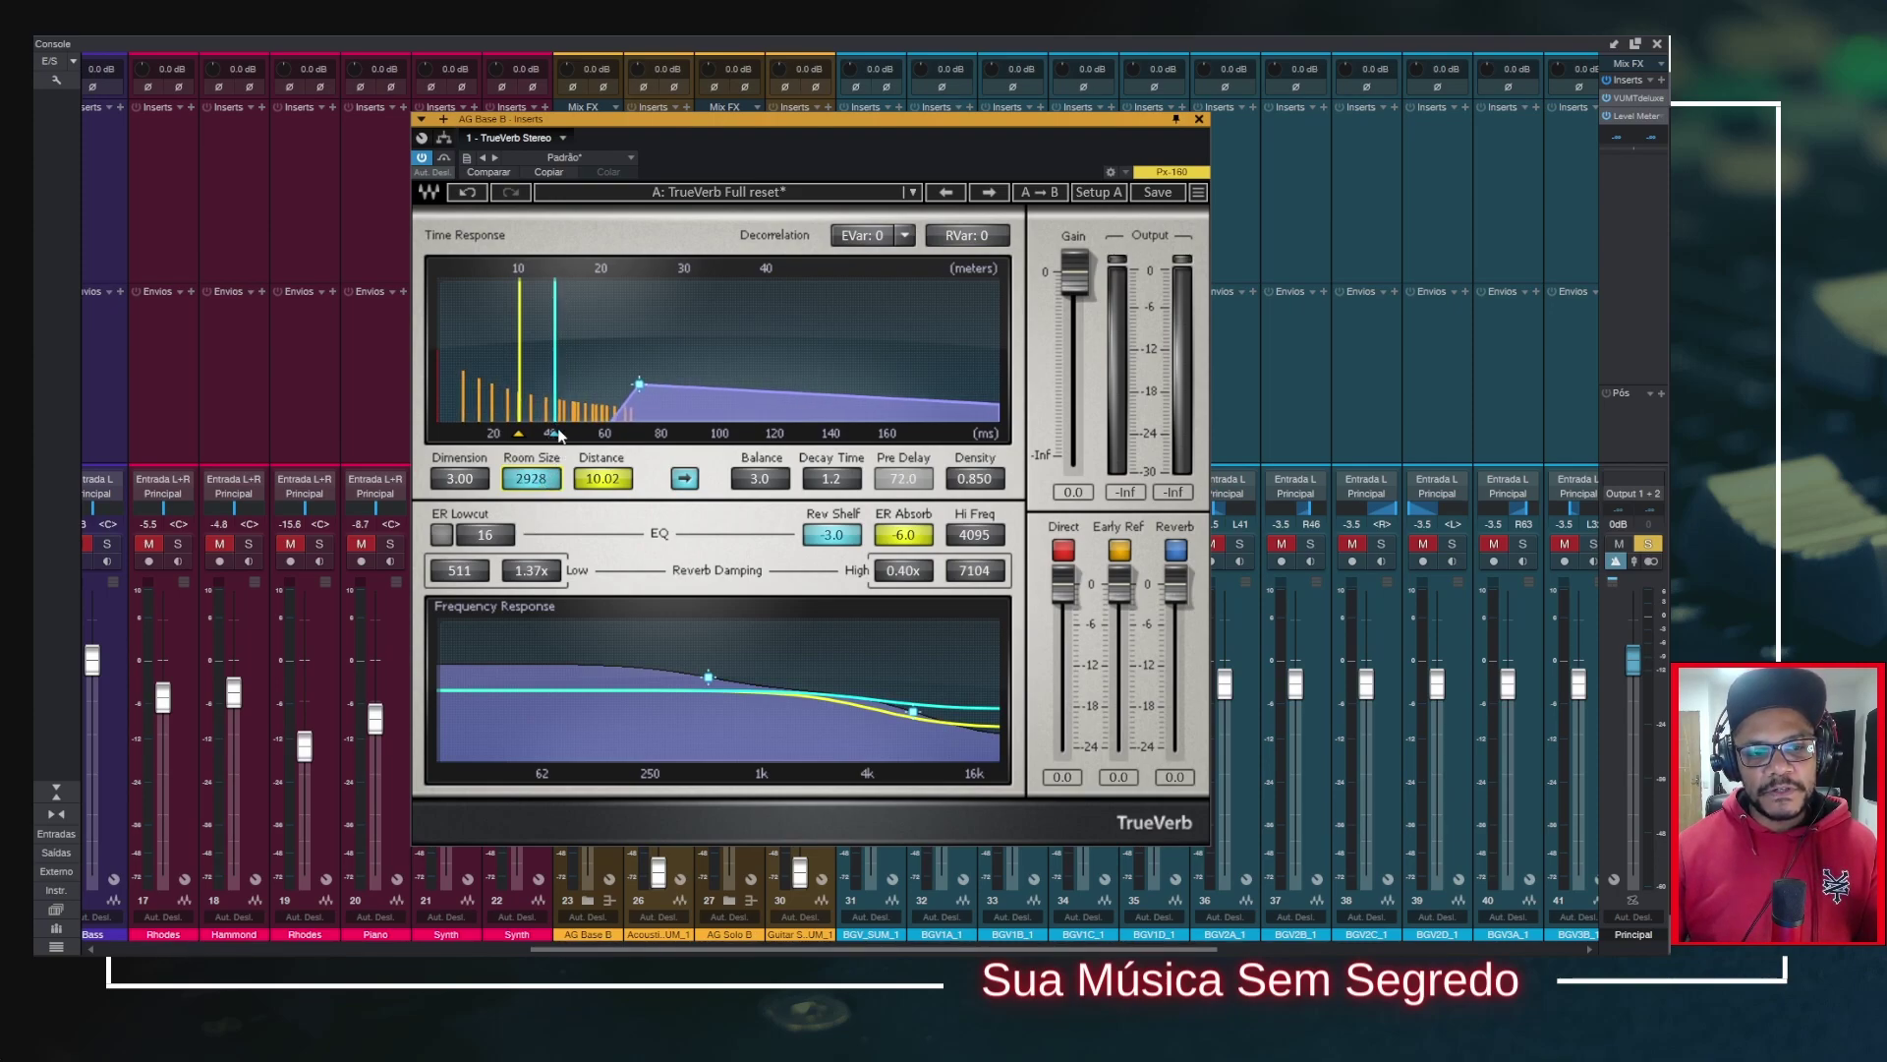
mouse_move(553, 434)
left_mouse_down()
mouse_move(602, 433)
mouse_move(564, 433)
left_mouse_up()
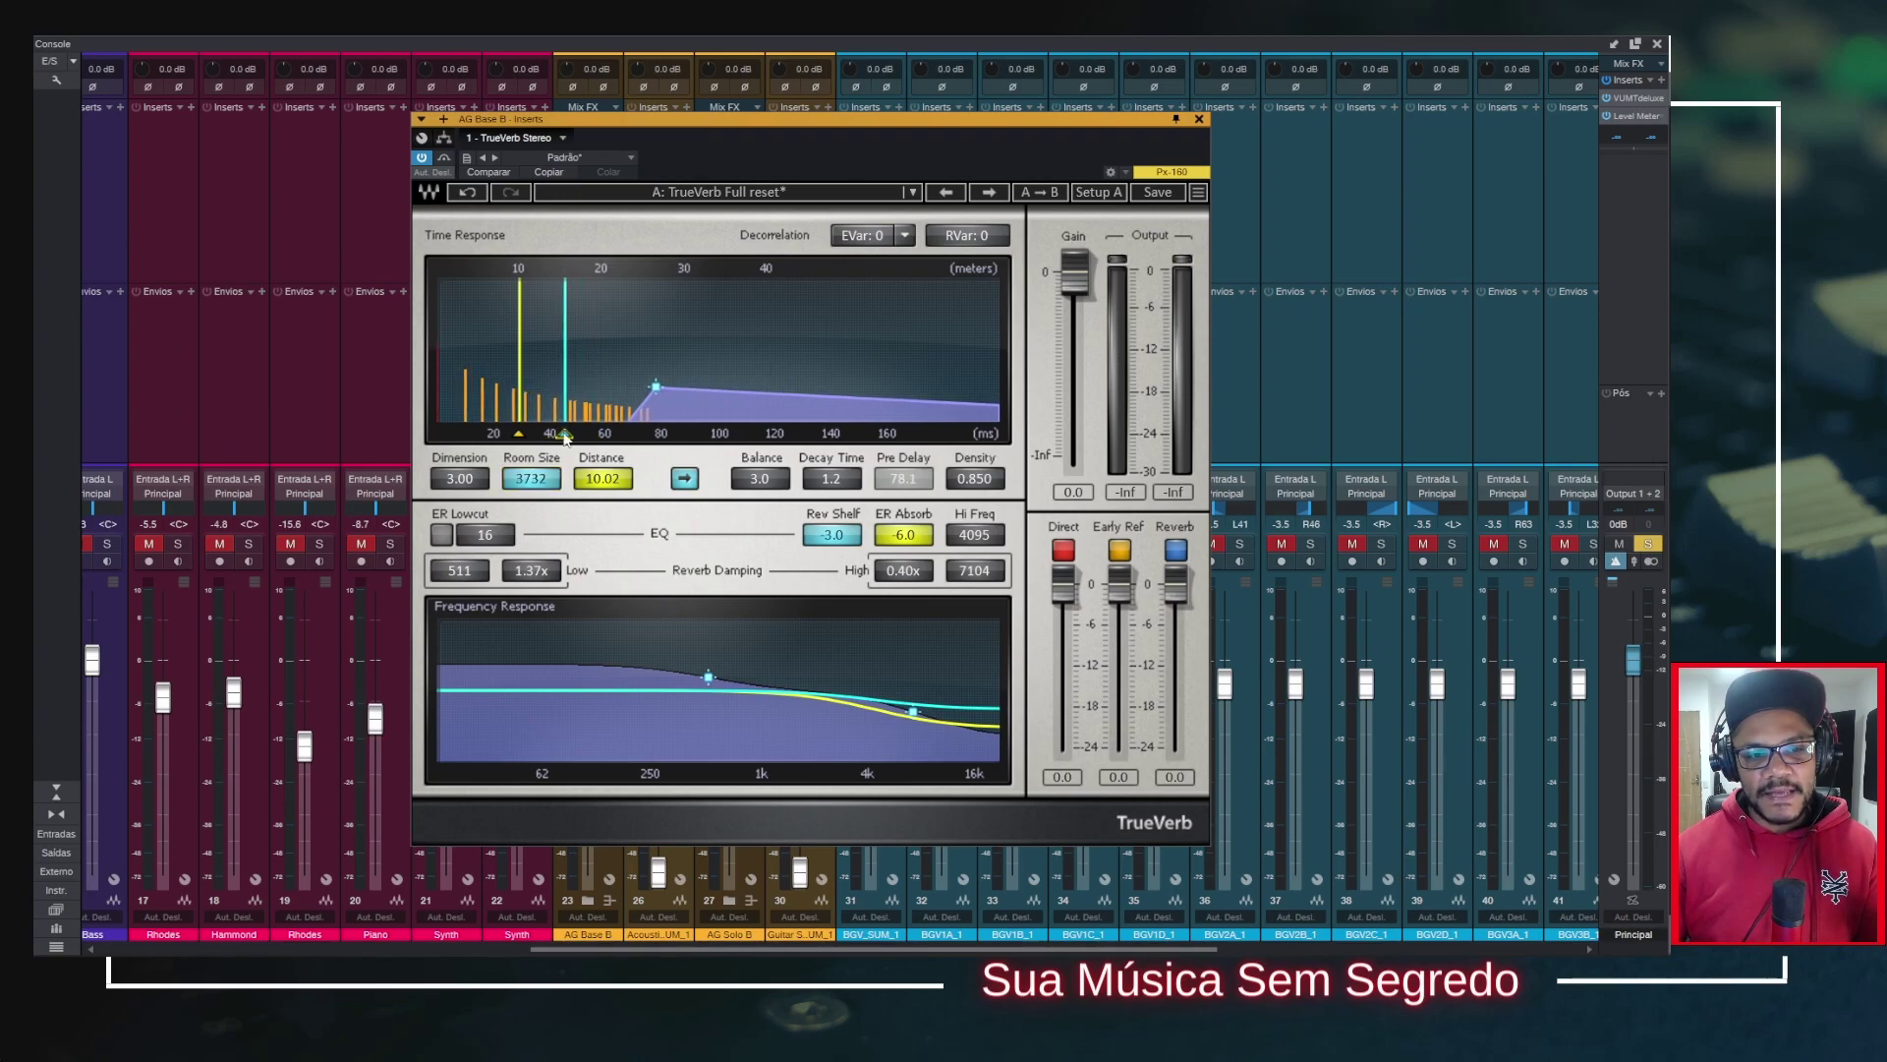
left_click_drag(519, 434, 533, 433)
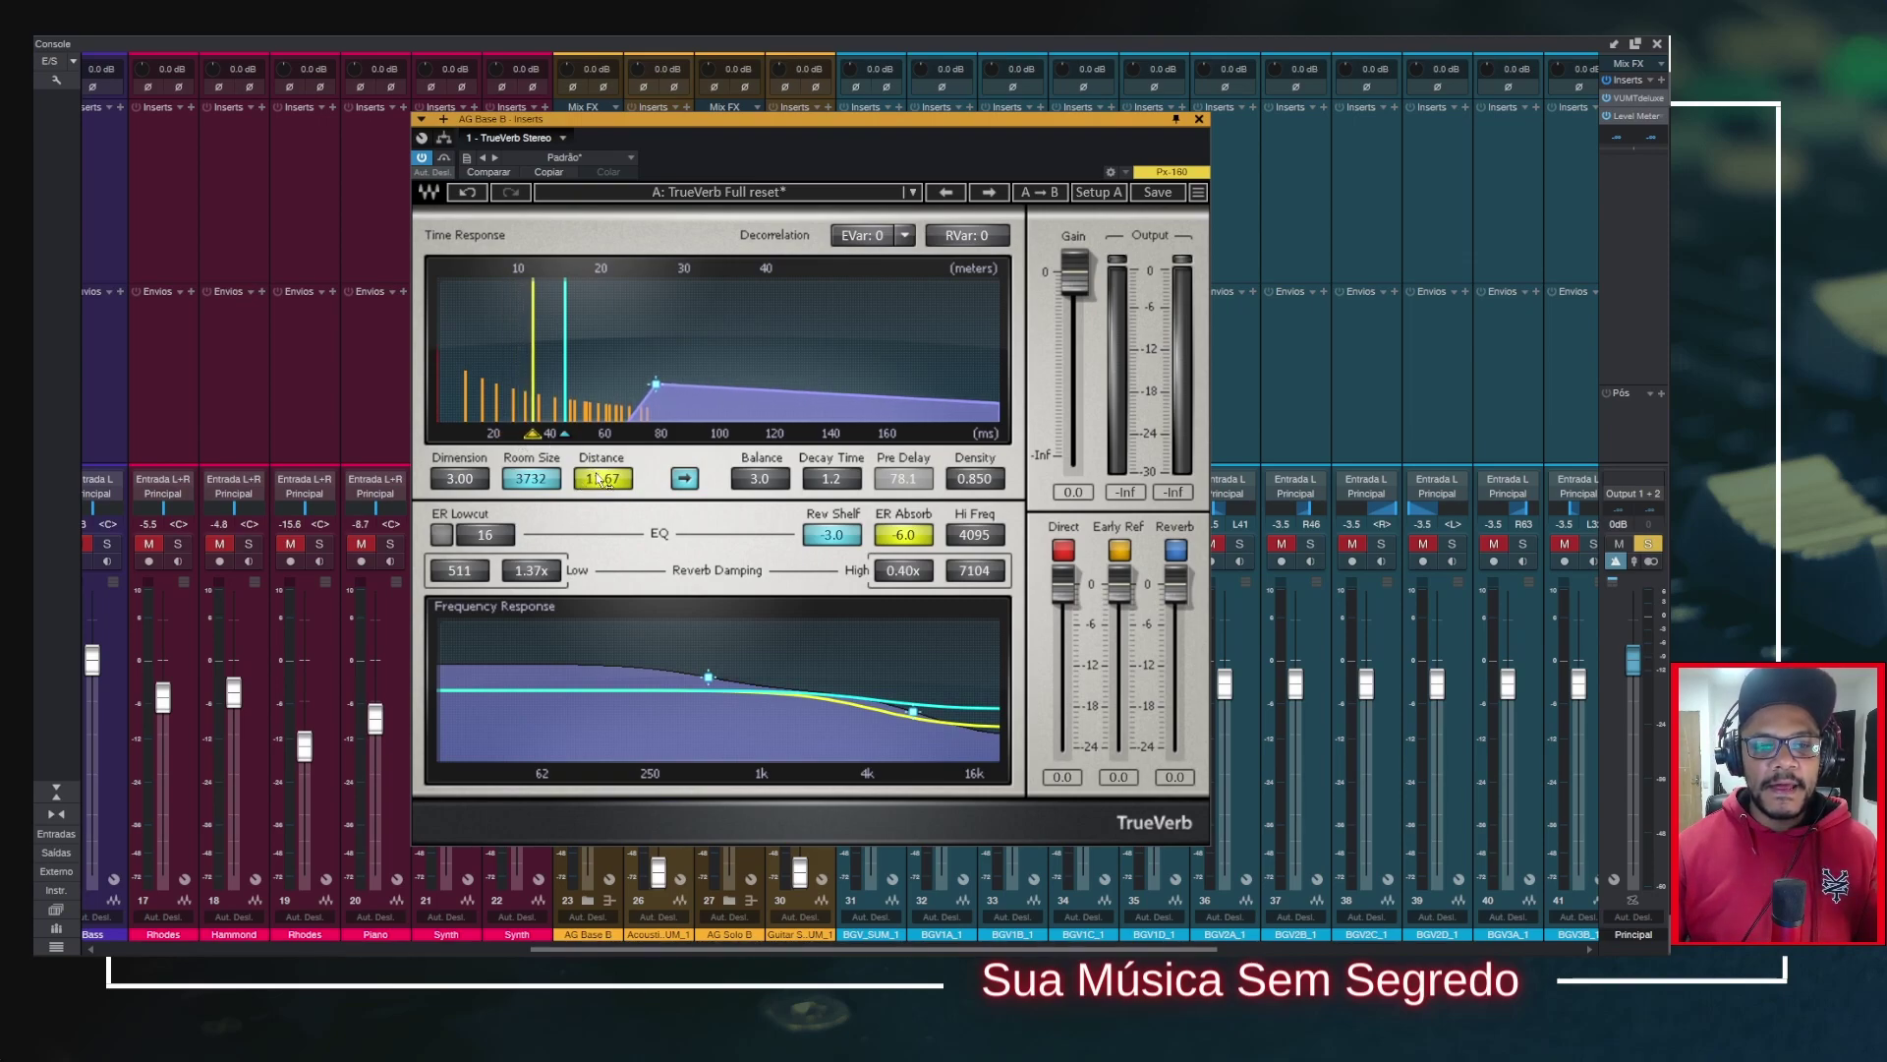
left_click_drag(543, 481, 497, 423)
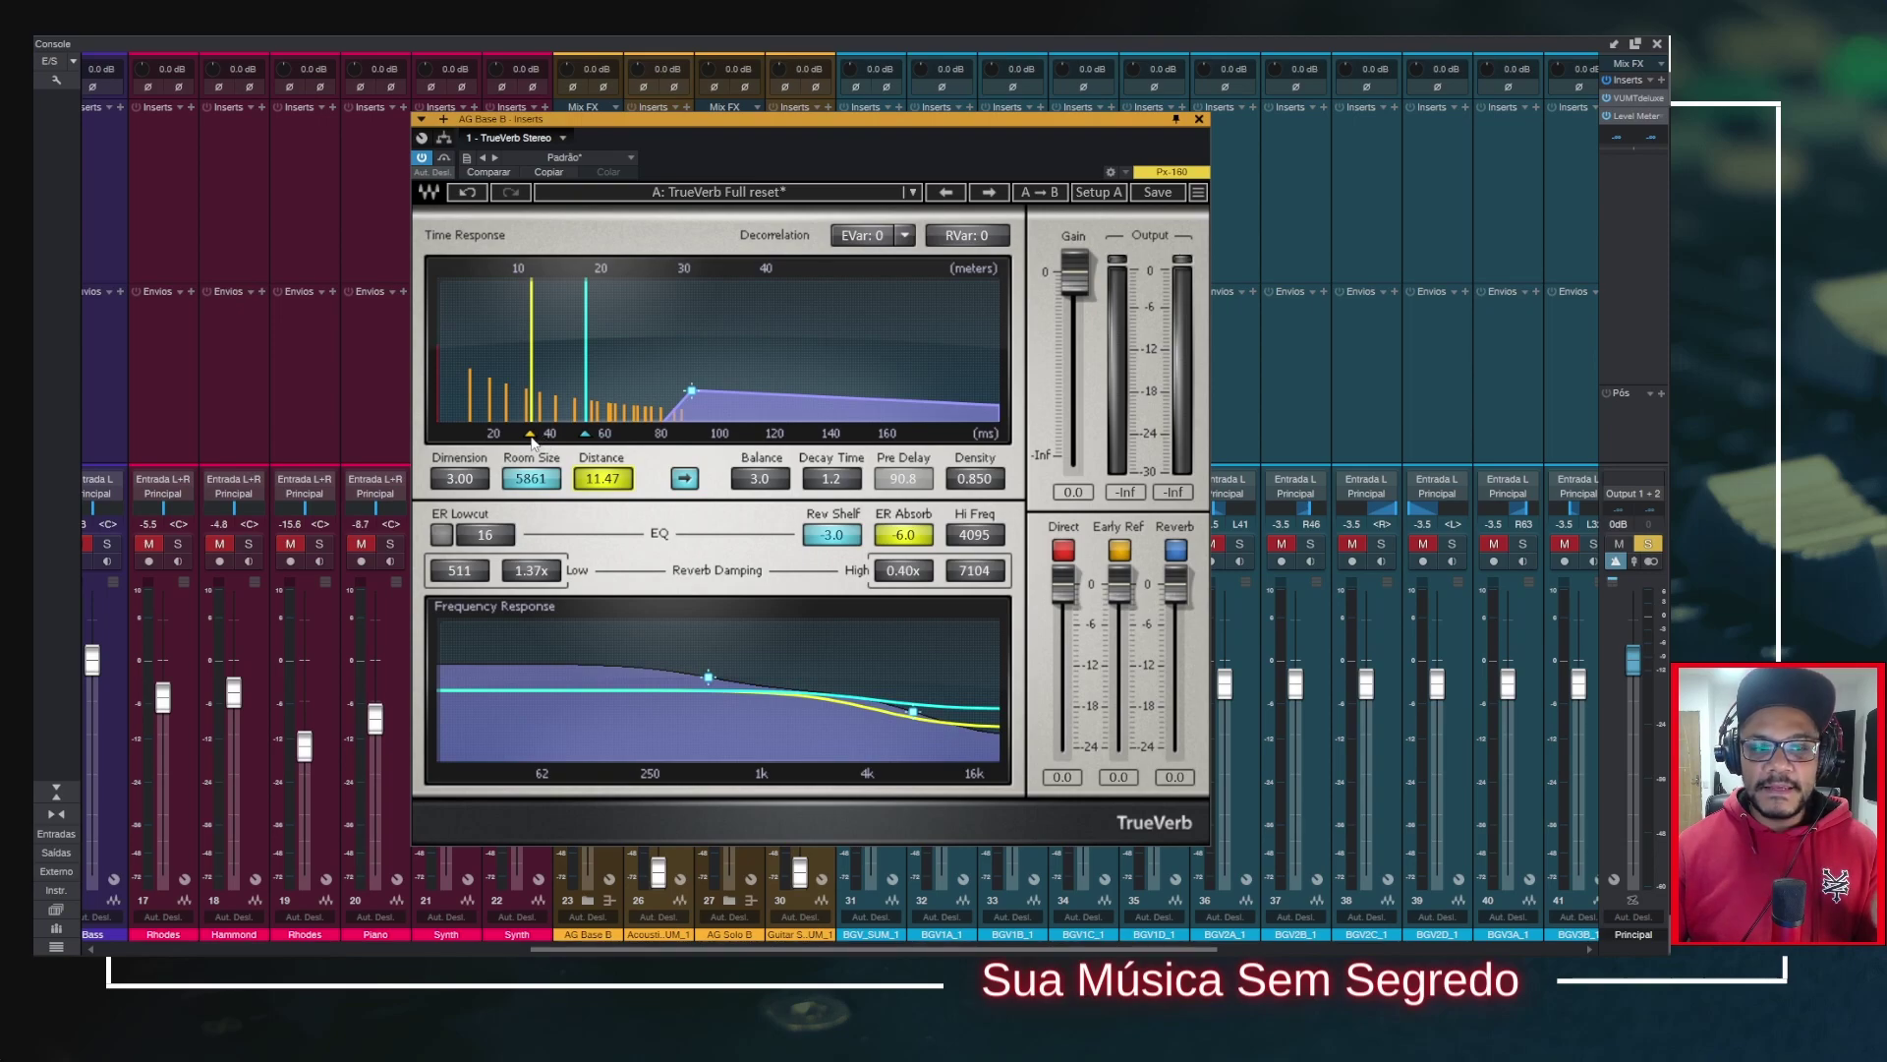
Step: Try Distance values of about 0.63, 4.68 and 0.50, and play the mix while bypassing and re-enabling TrueVerb
left_click_drag(532, 439, 440, 434)
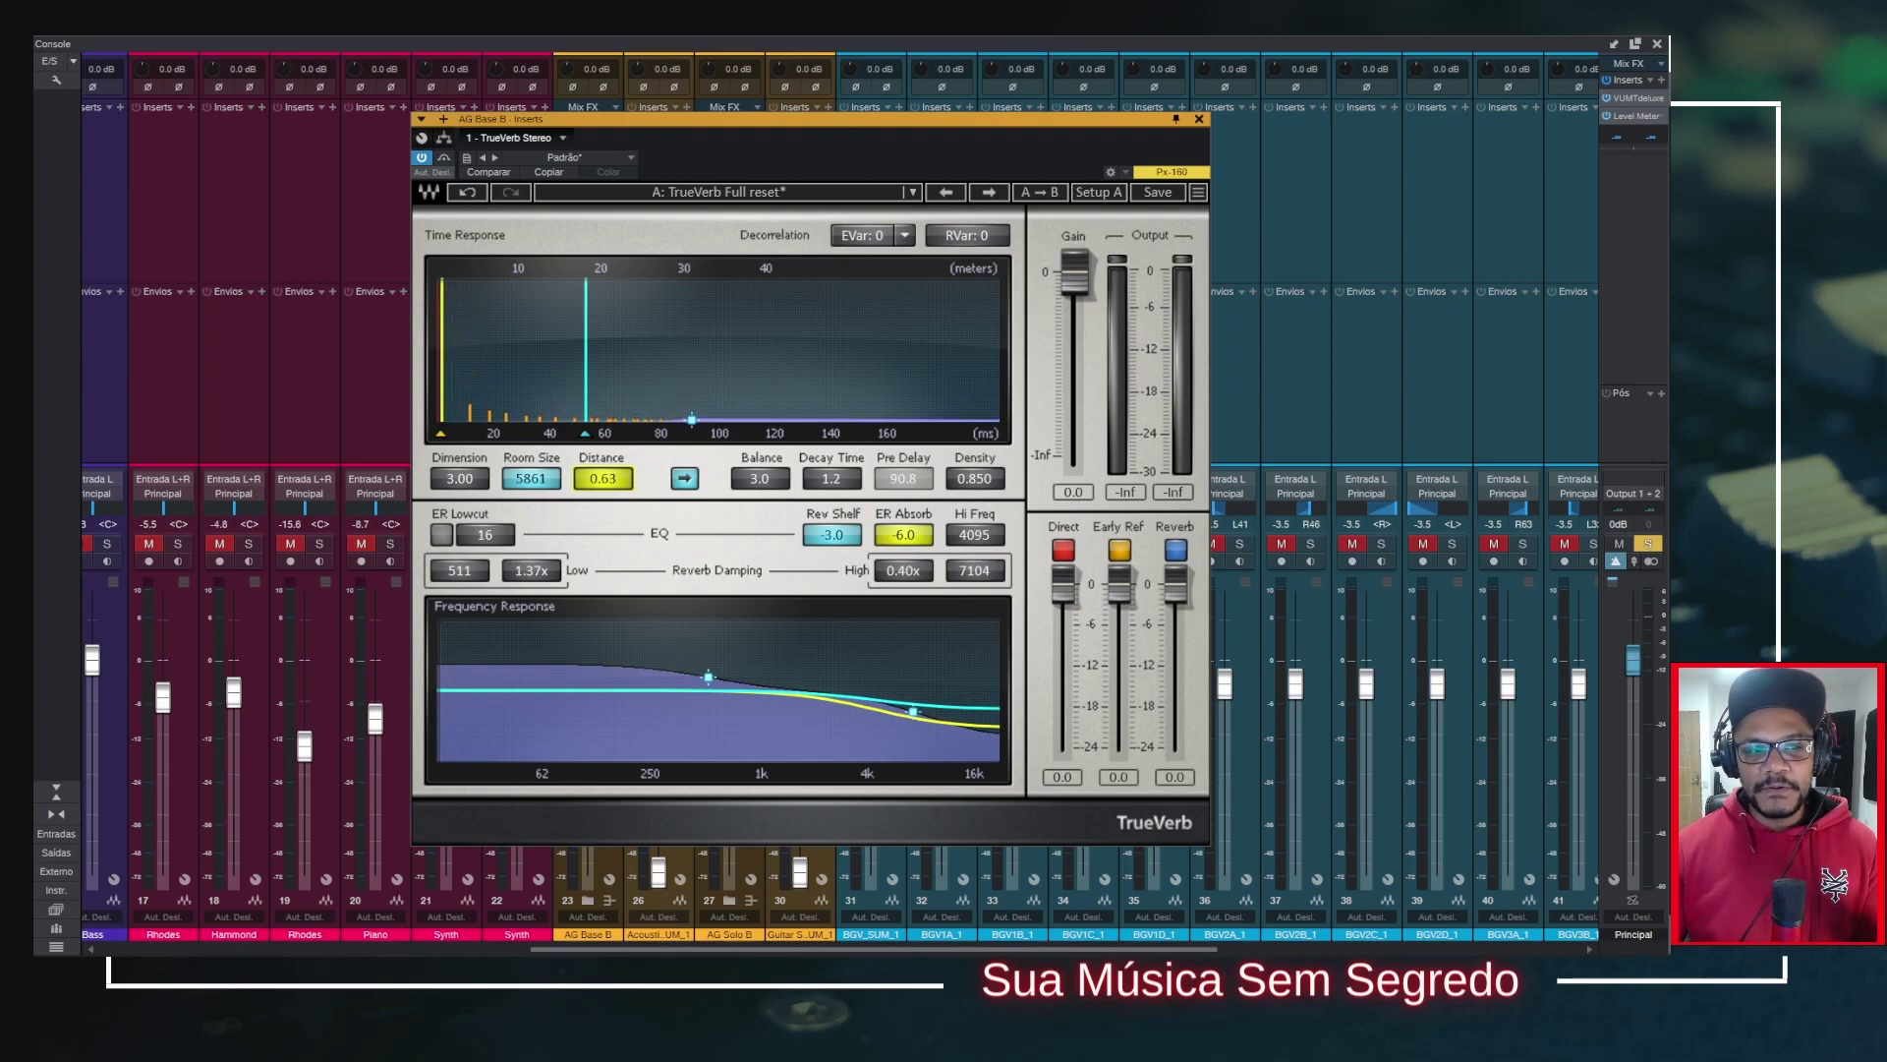
left_click_drag(441, 433, 474, 434)
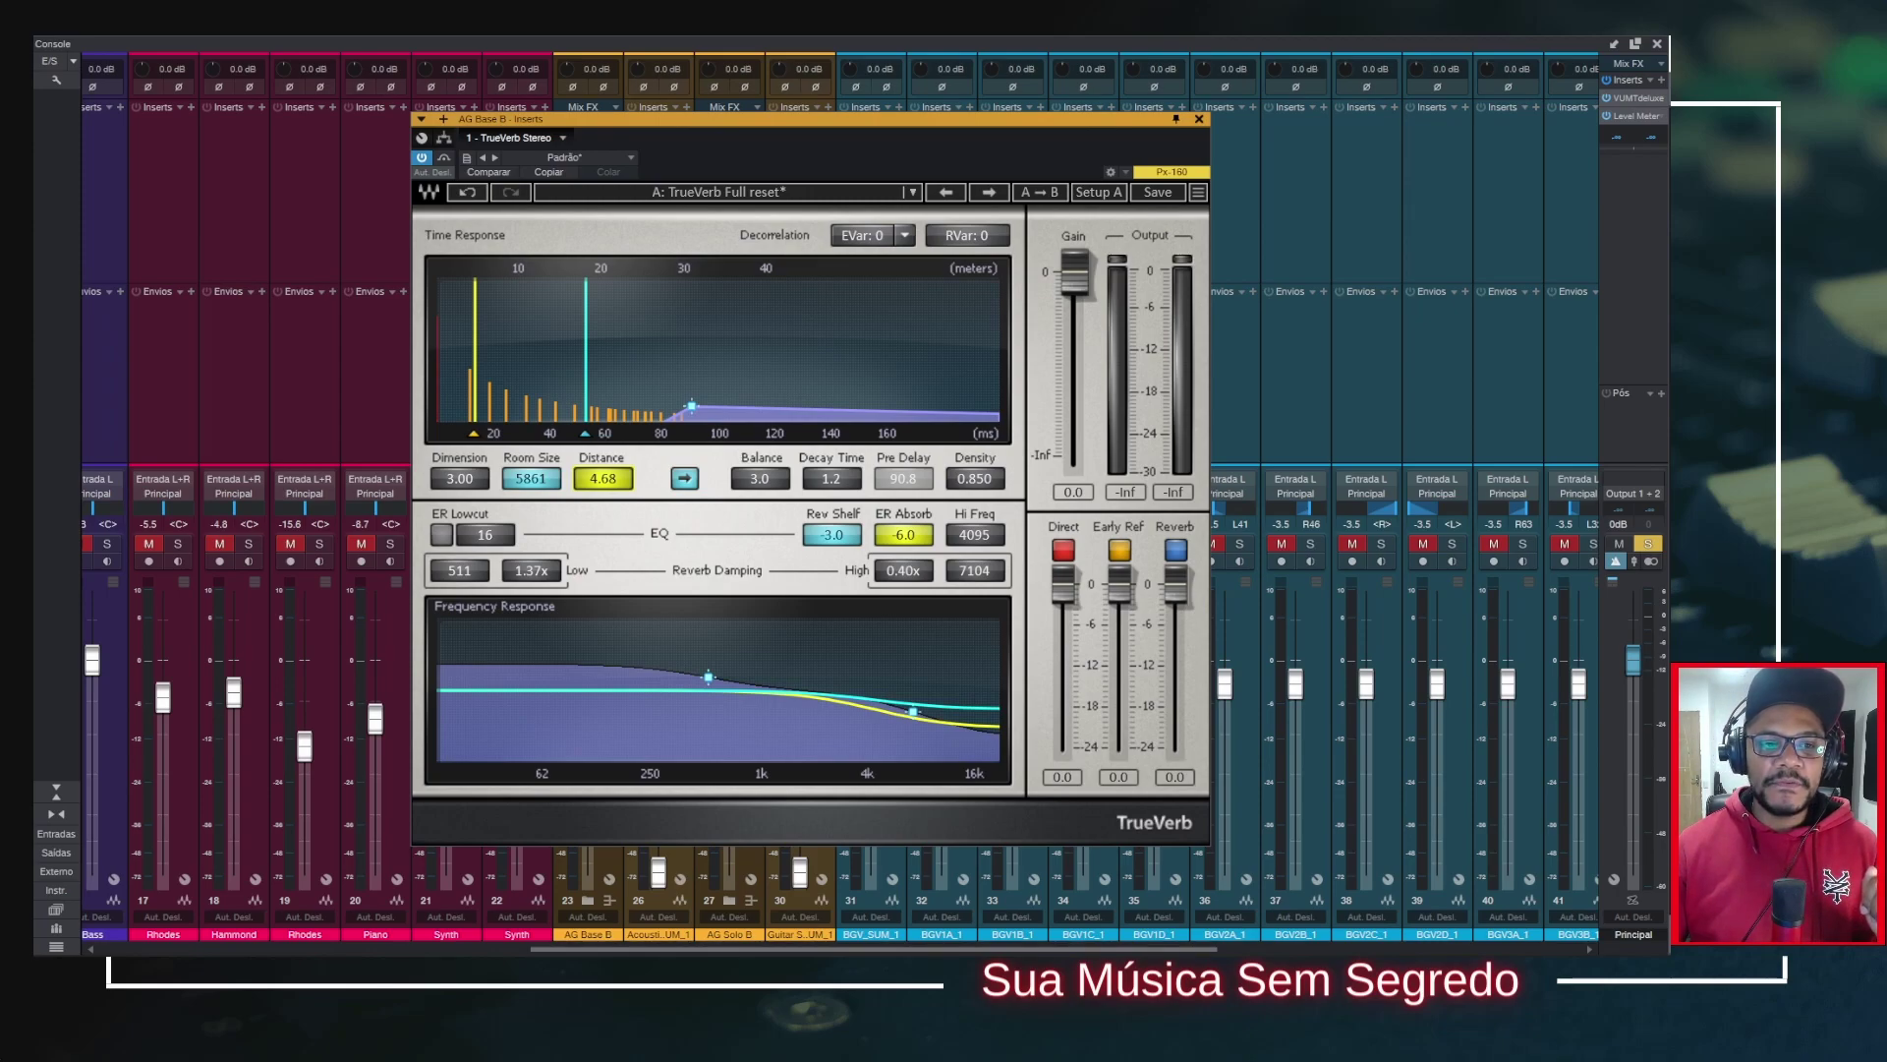
left_click_drag(621, 477, 621, 594)
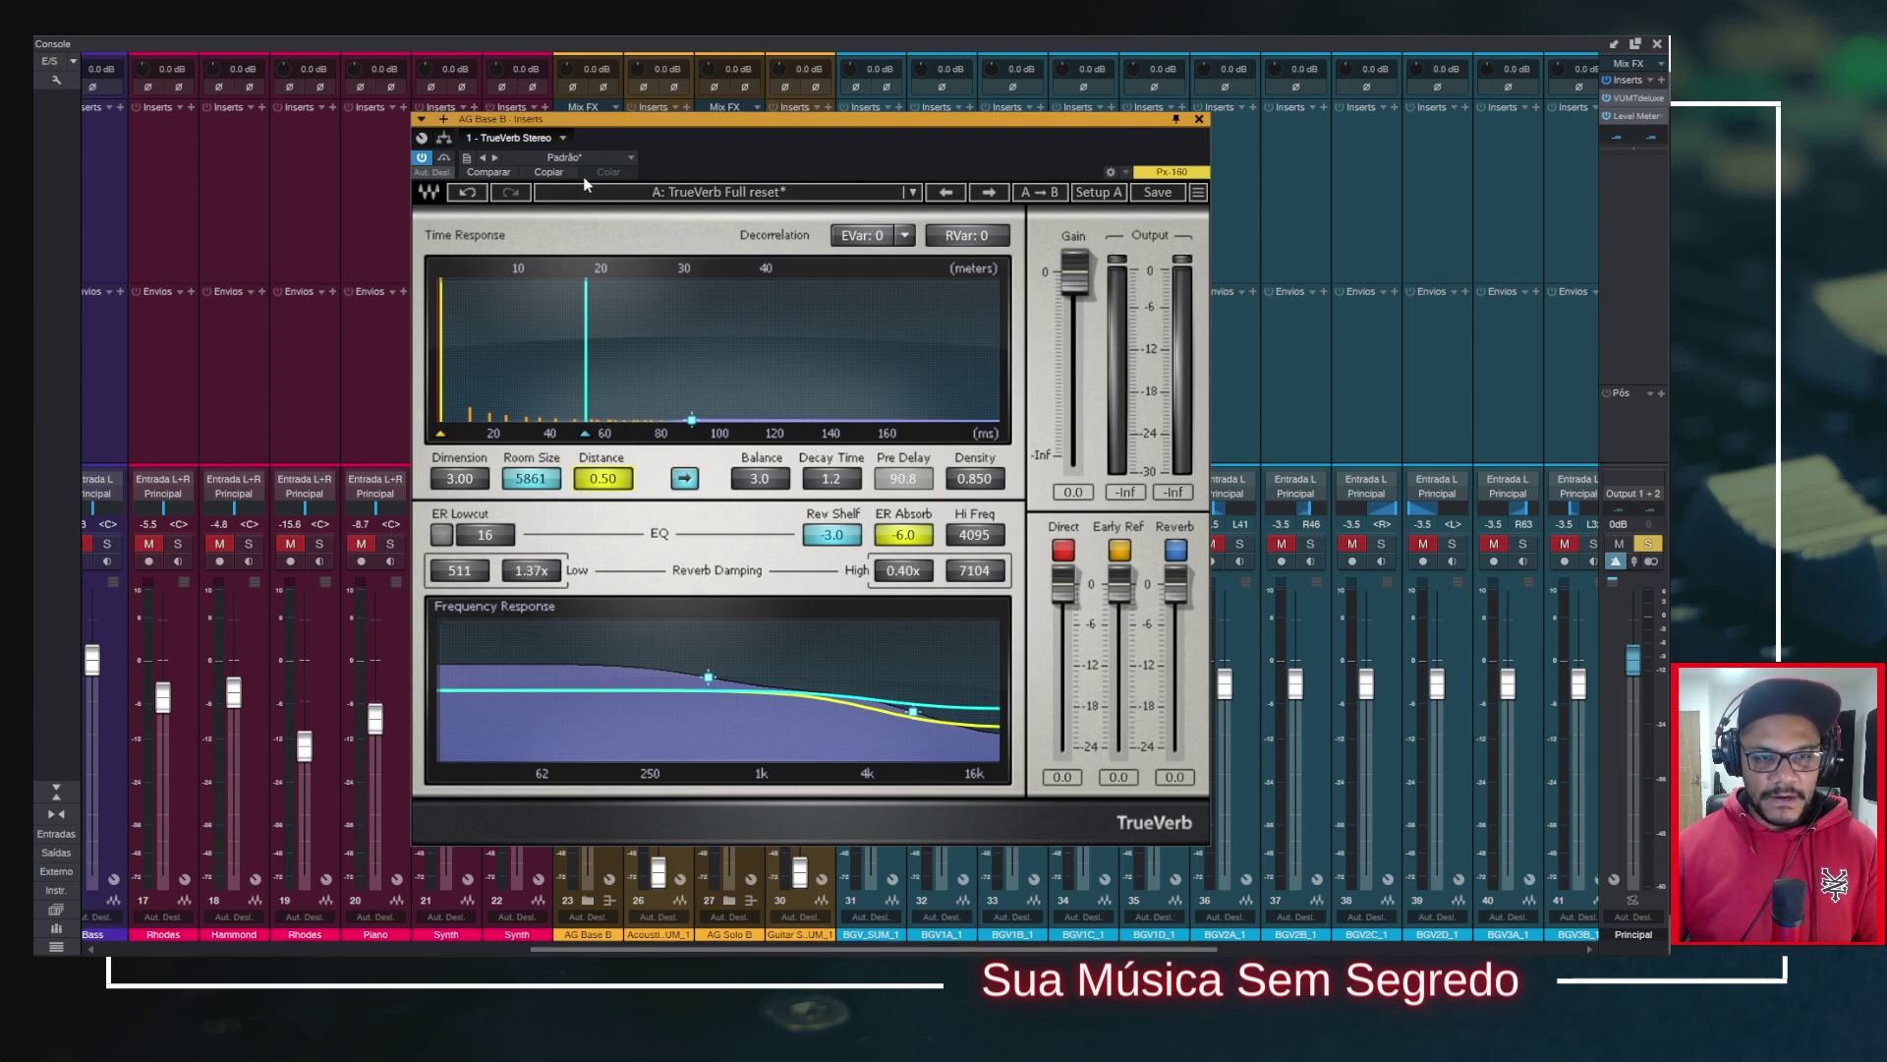
key("space")
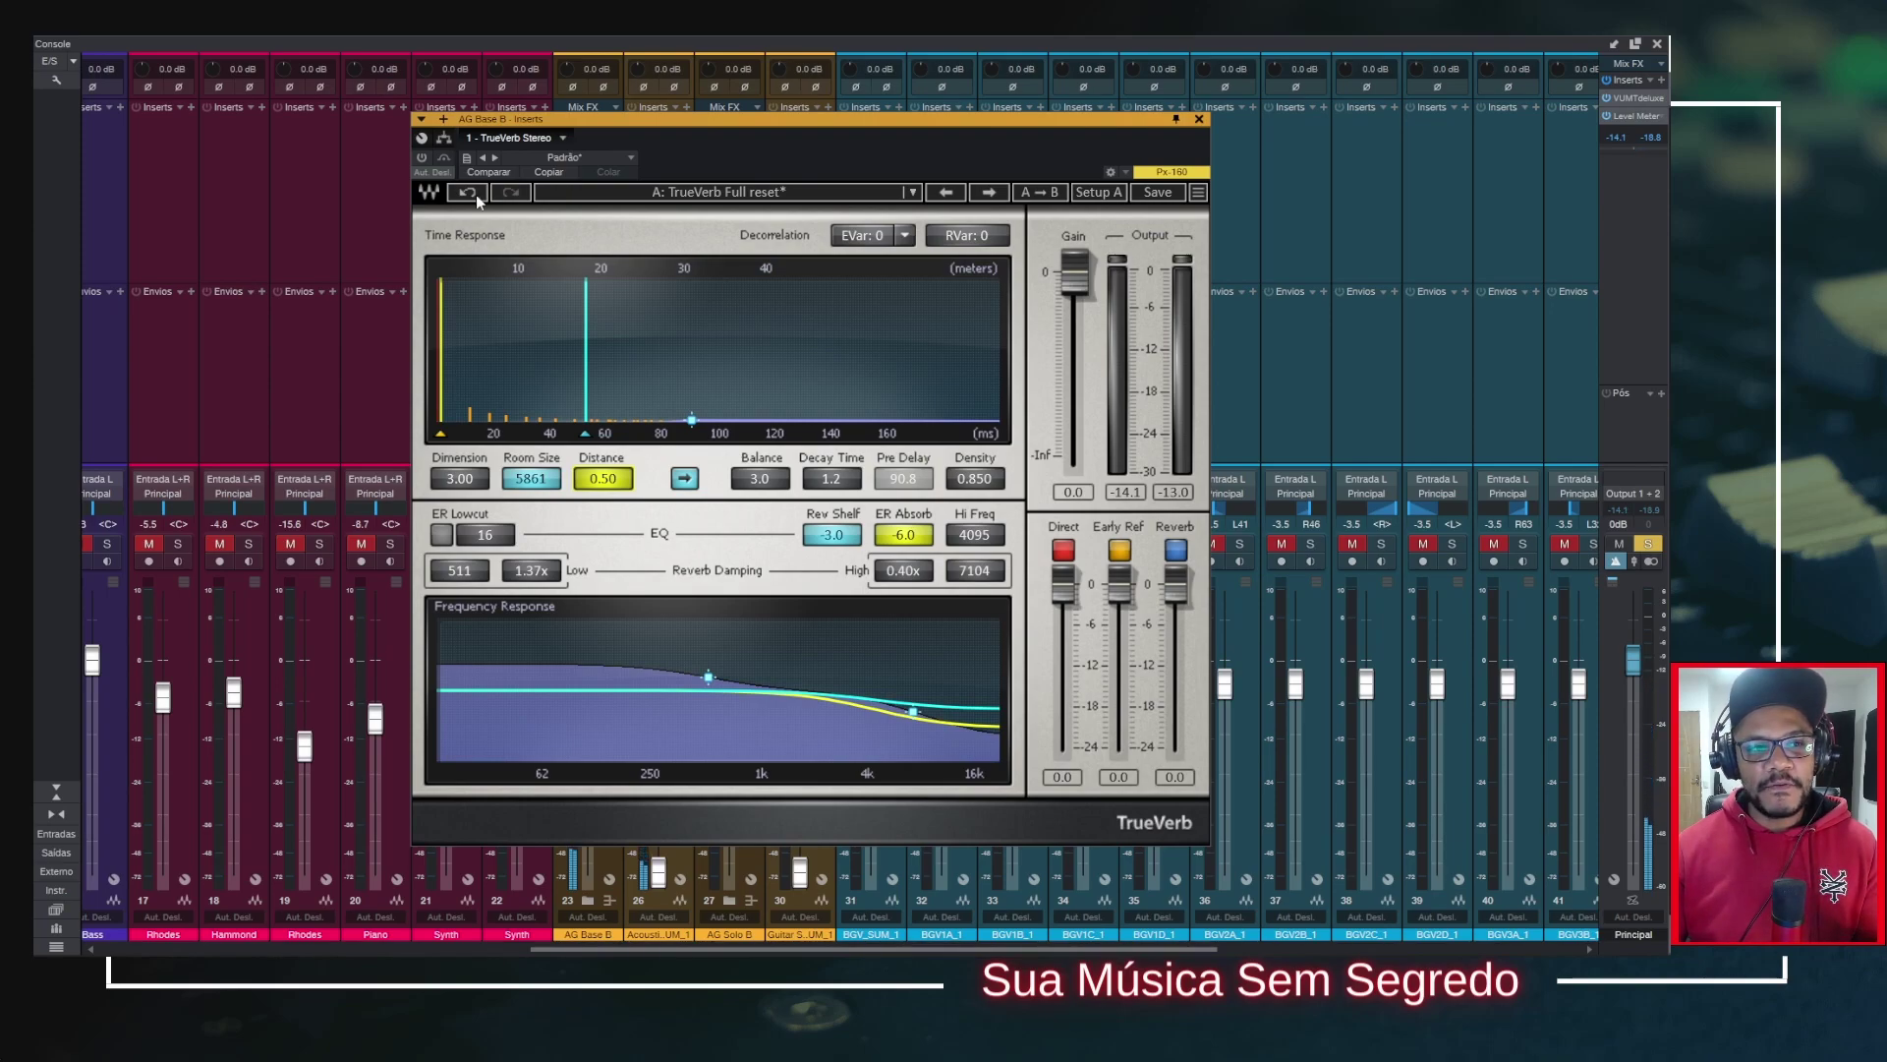
left_click(422, 157)
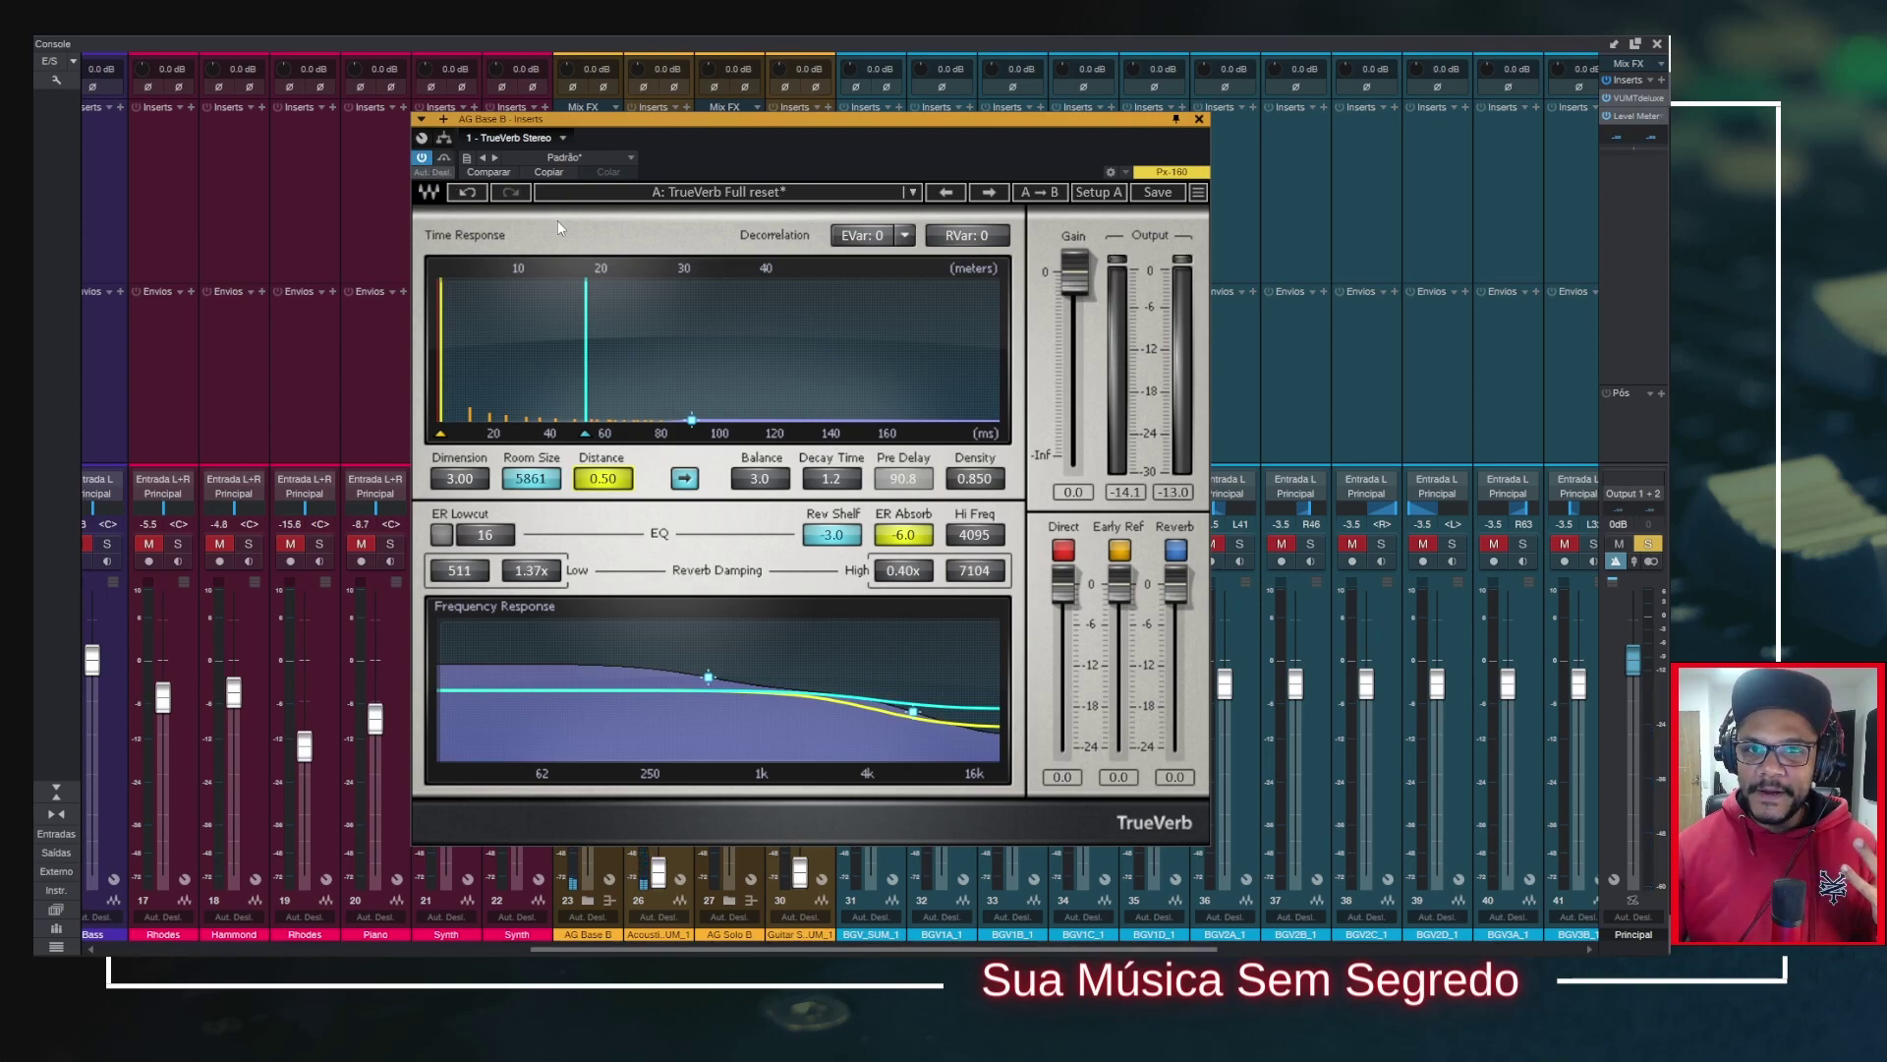
Step: Audition Distance values of about 12.80 and 8.63, and leave the Distance at 10.46
left_click_drag(593, 486, 608, 317)
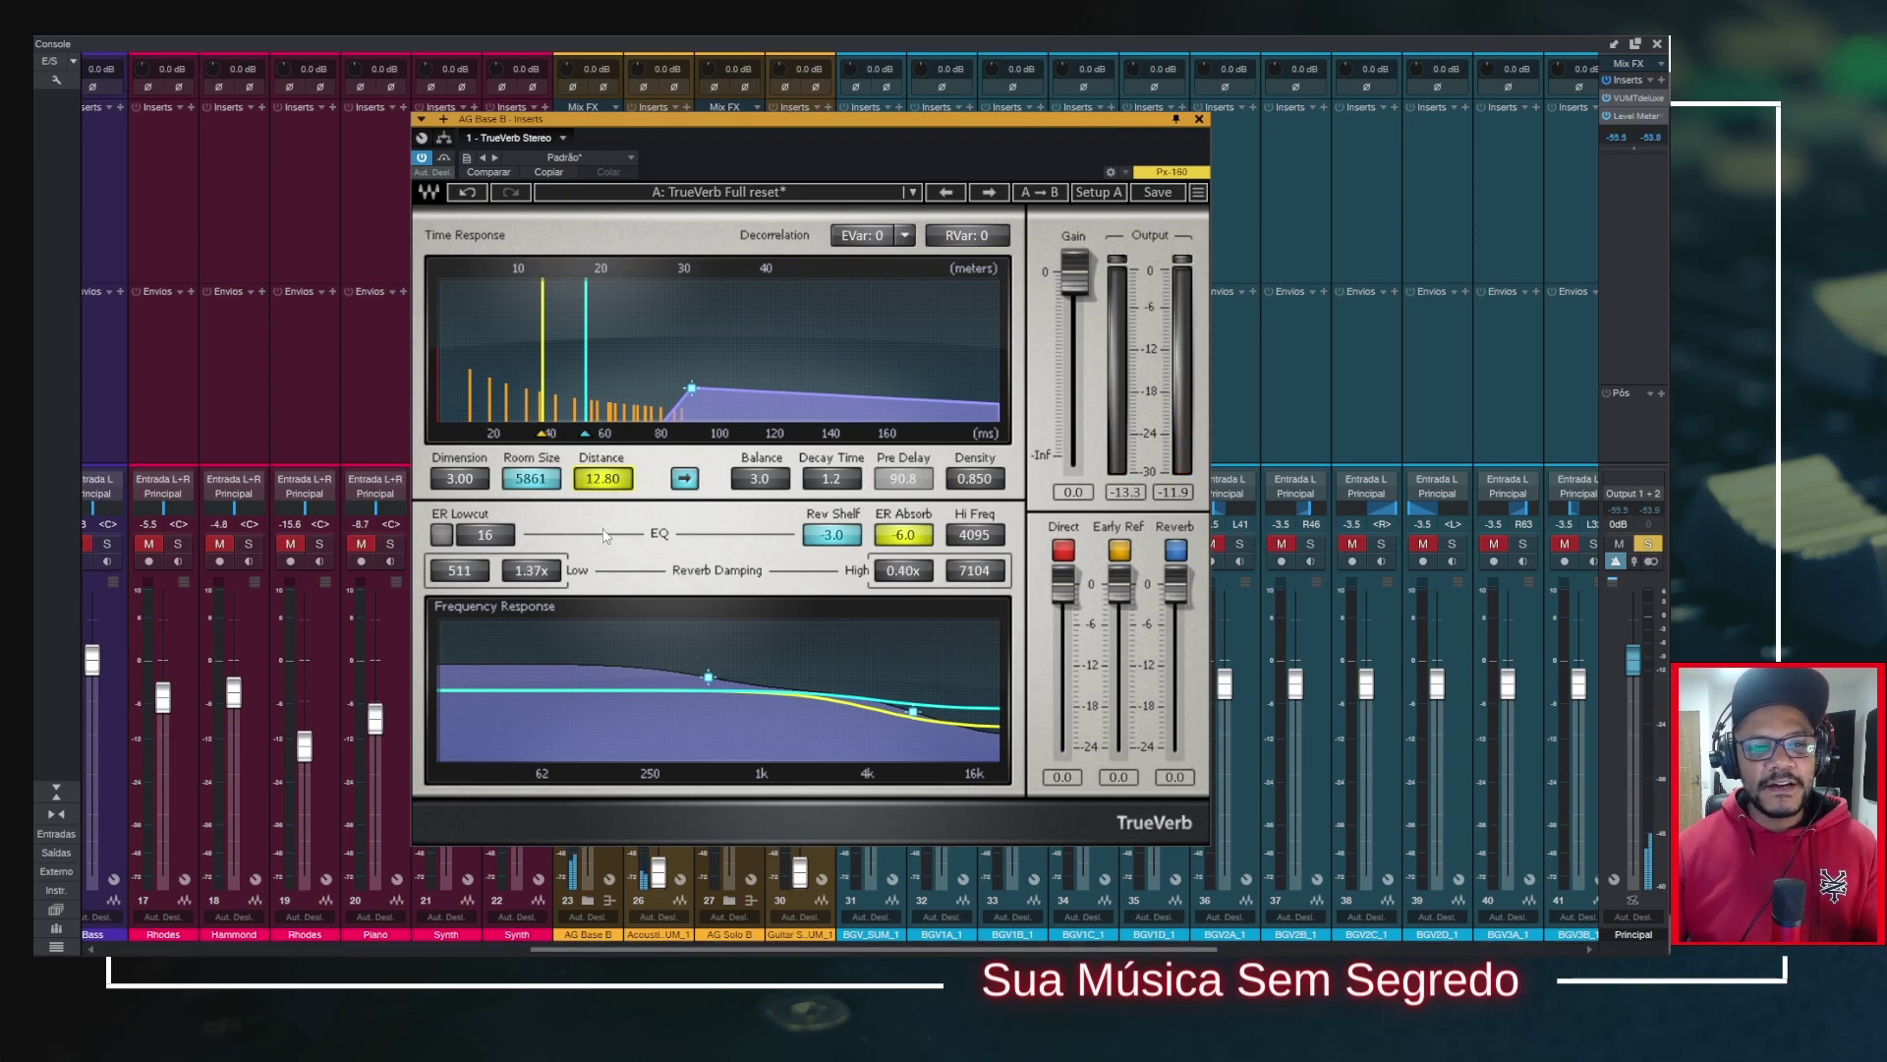
left_click_drag(613, 483, 613, 507)
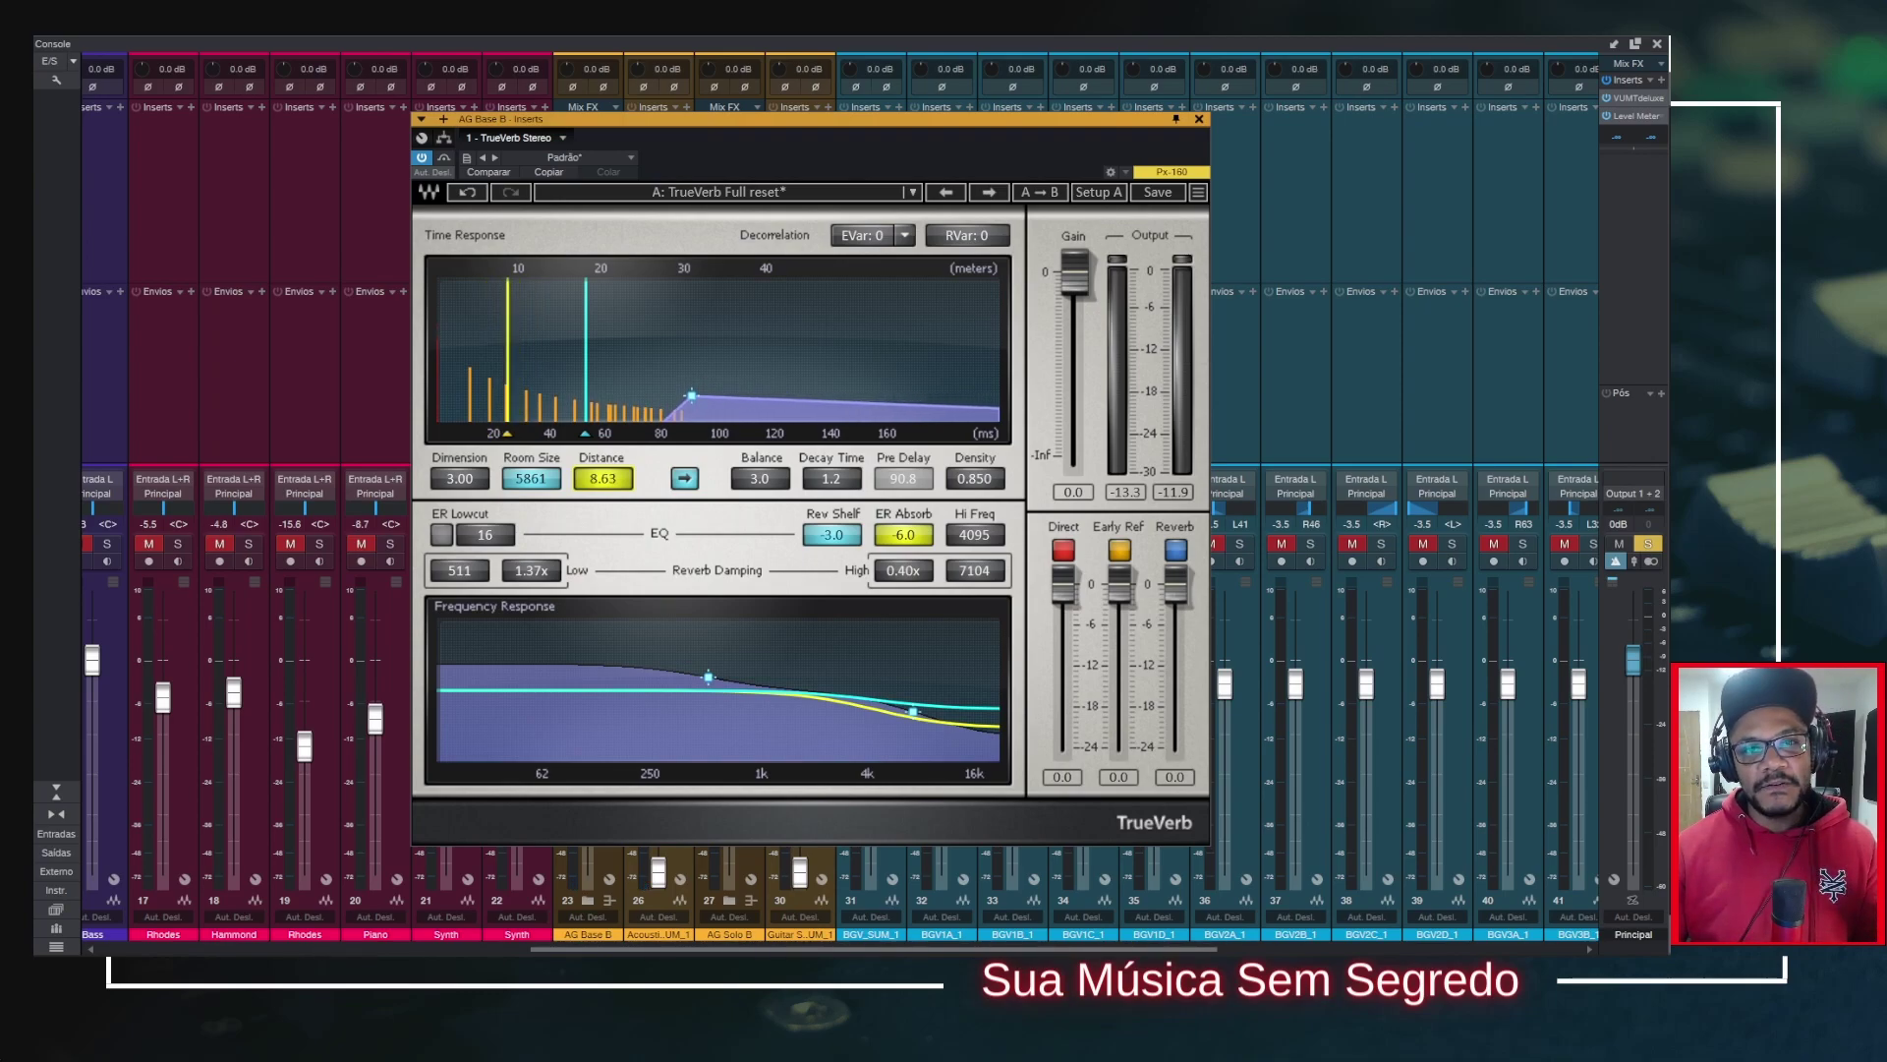
left_click_drag(613, 507, 596, 414)
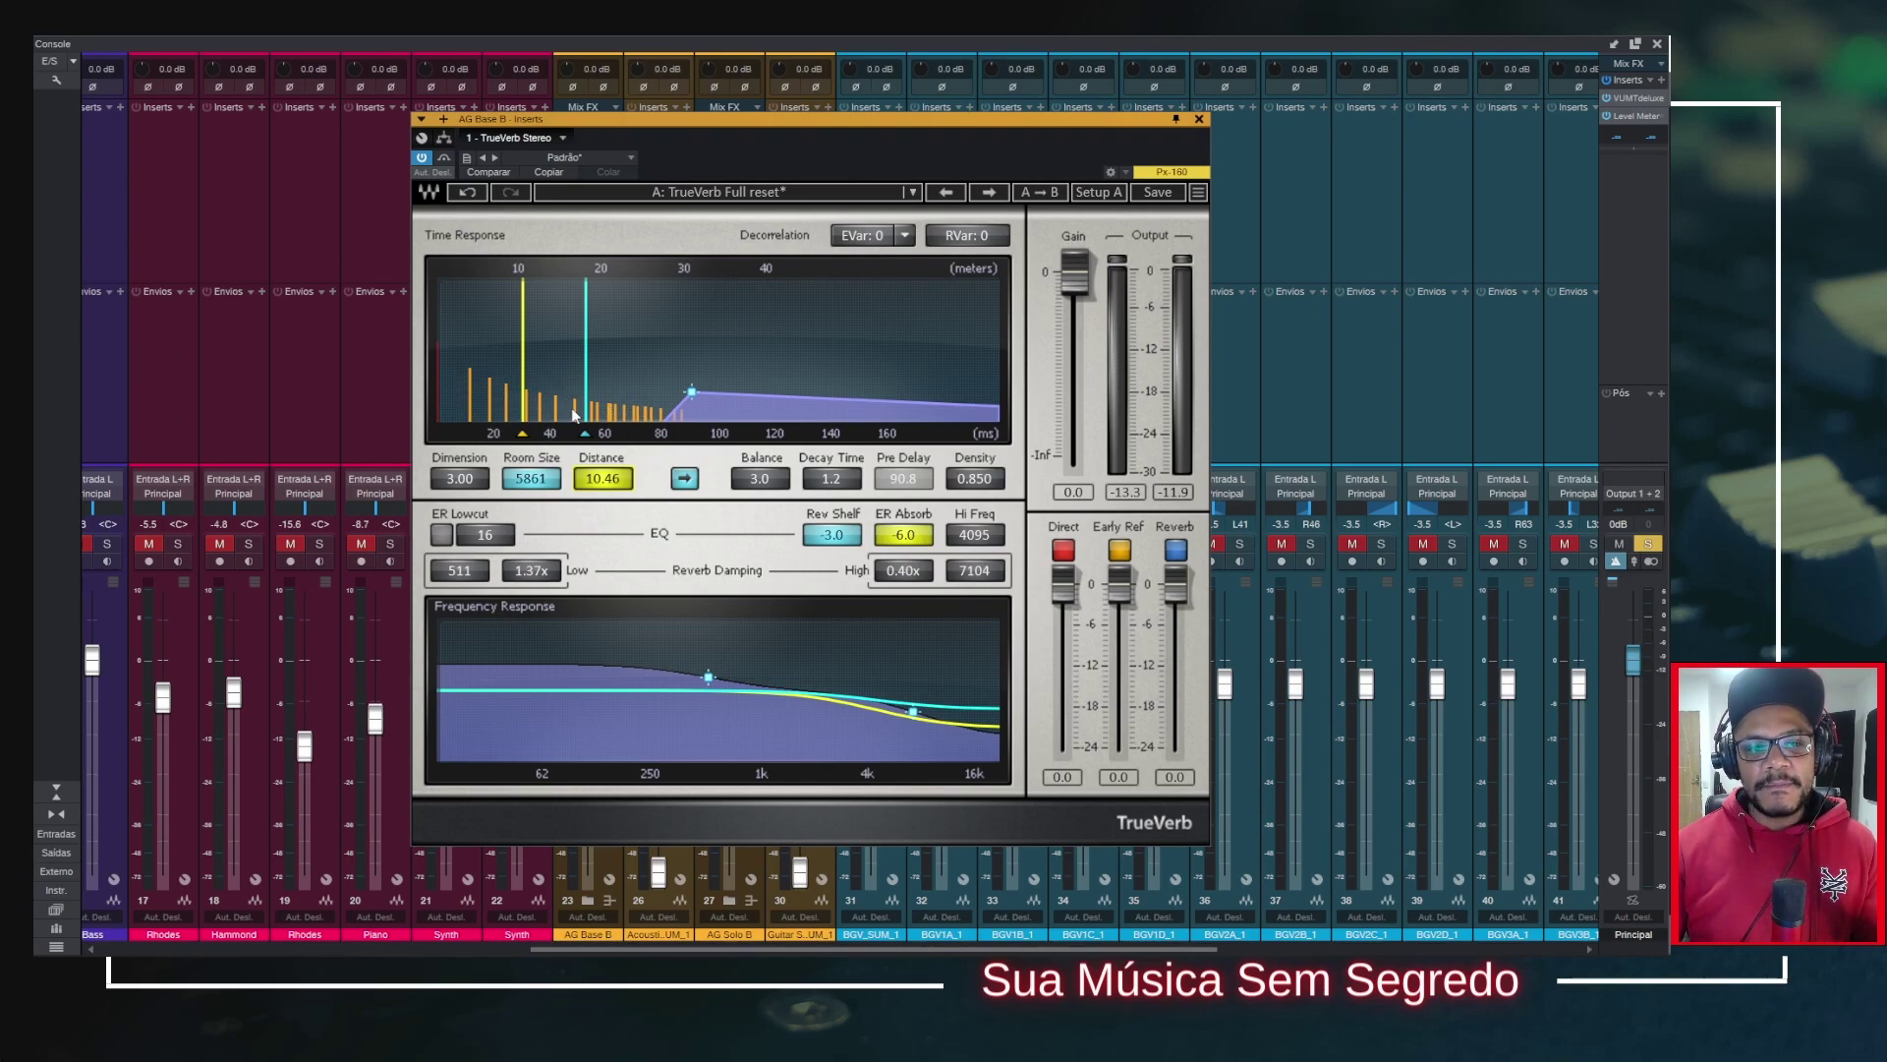
Step: Fine-tune TrueVerb's Dimension to 2.95 and then to 2.97
left_click(462, 479)
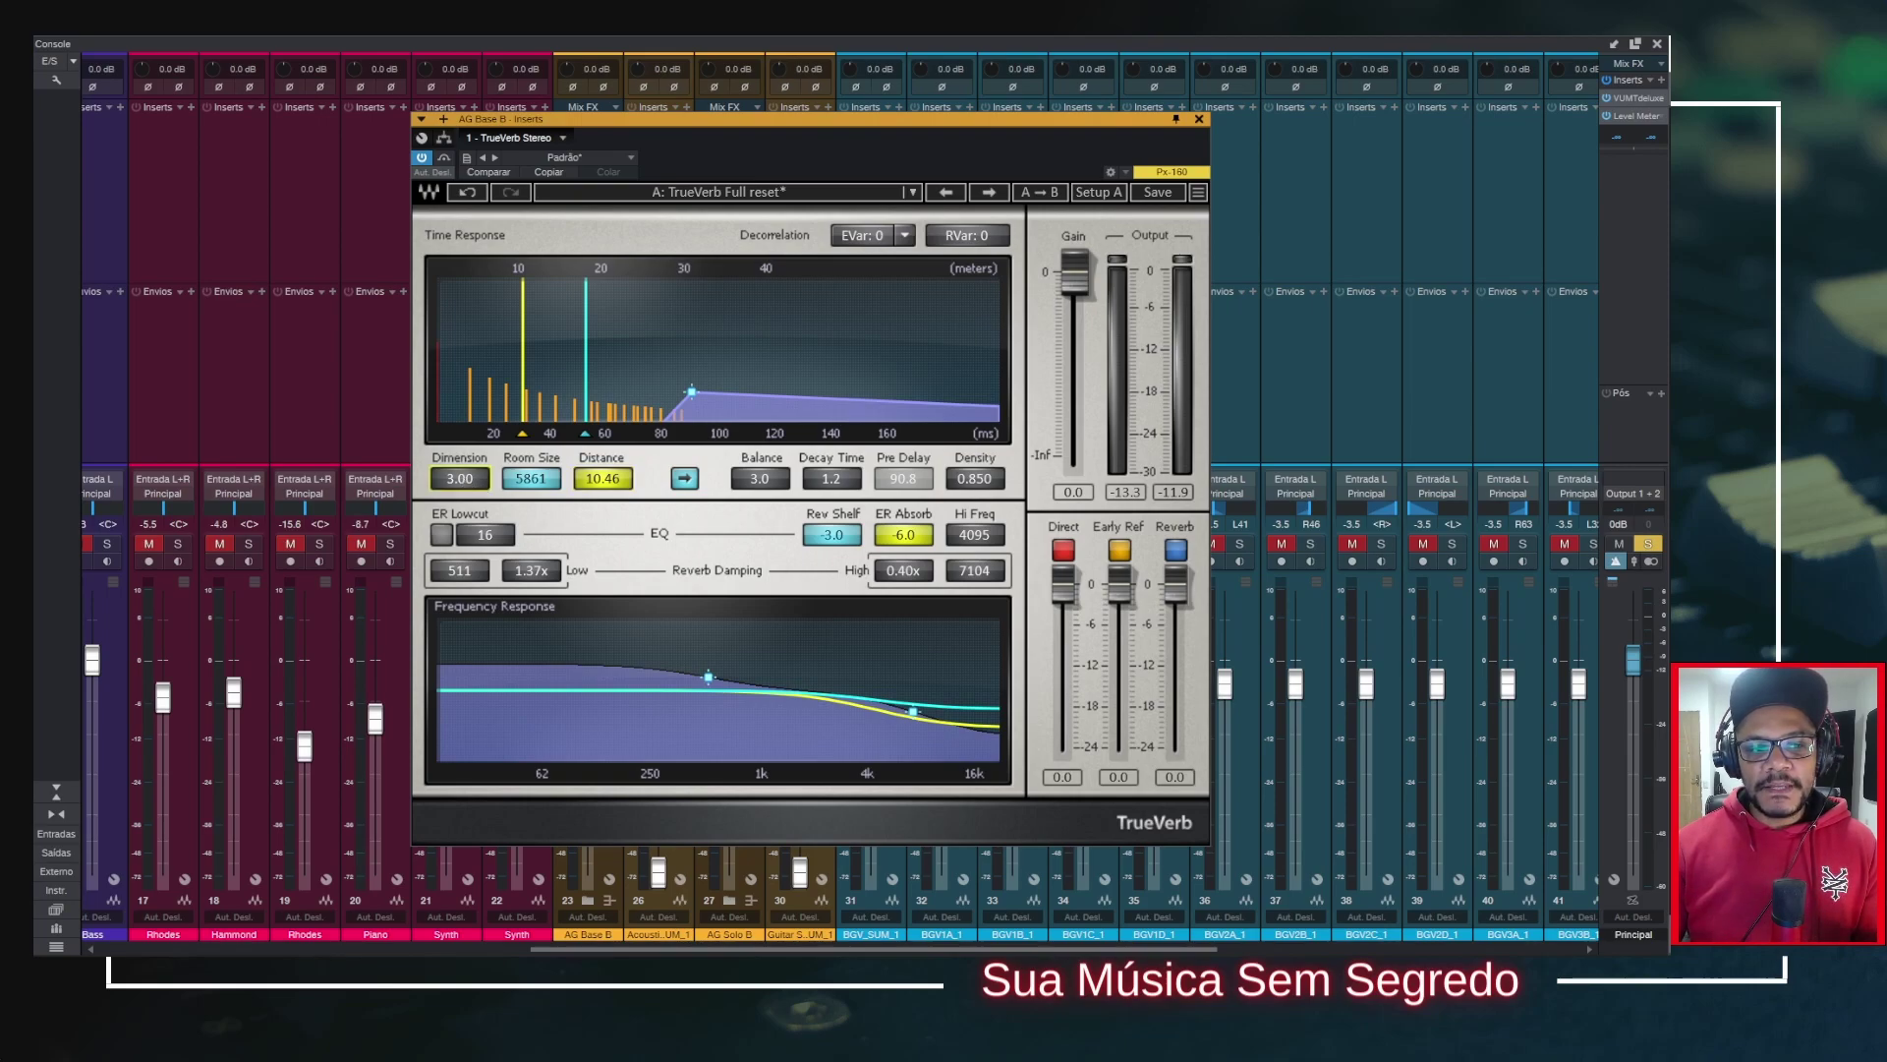
key("Down")
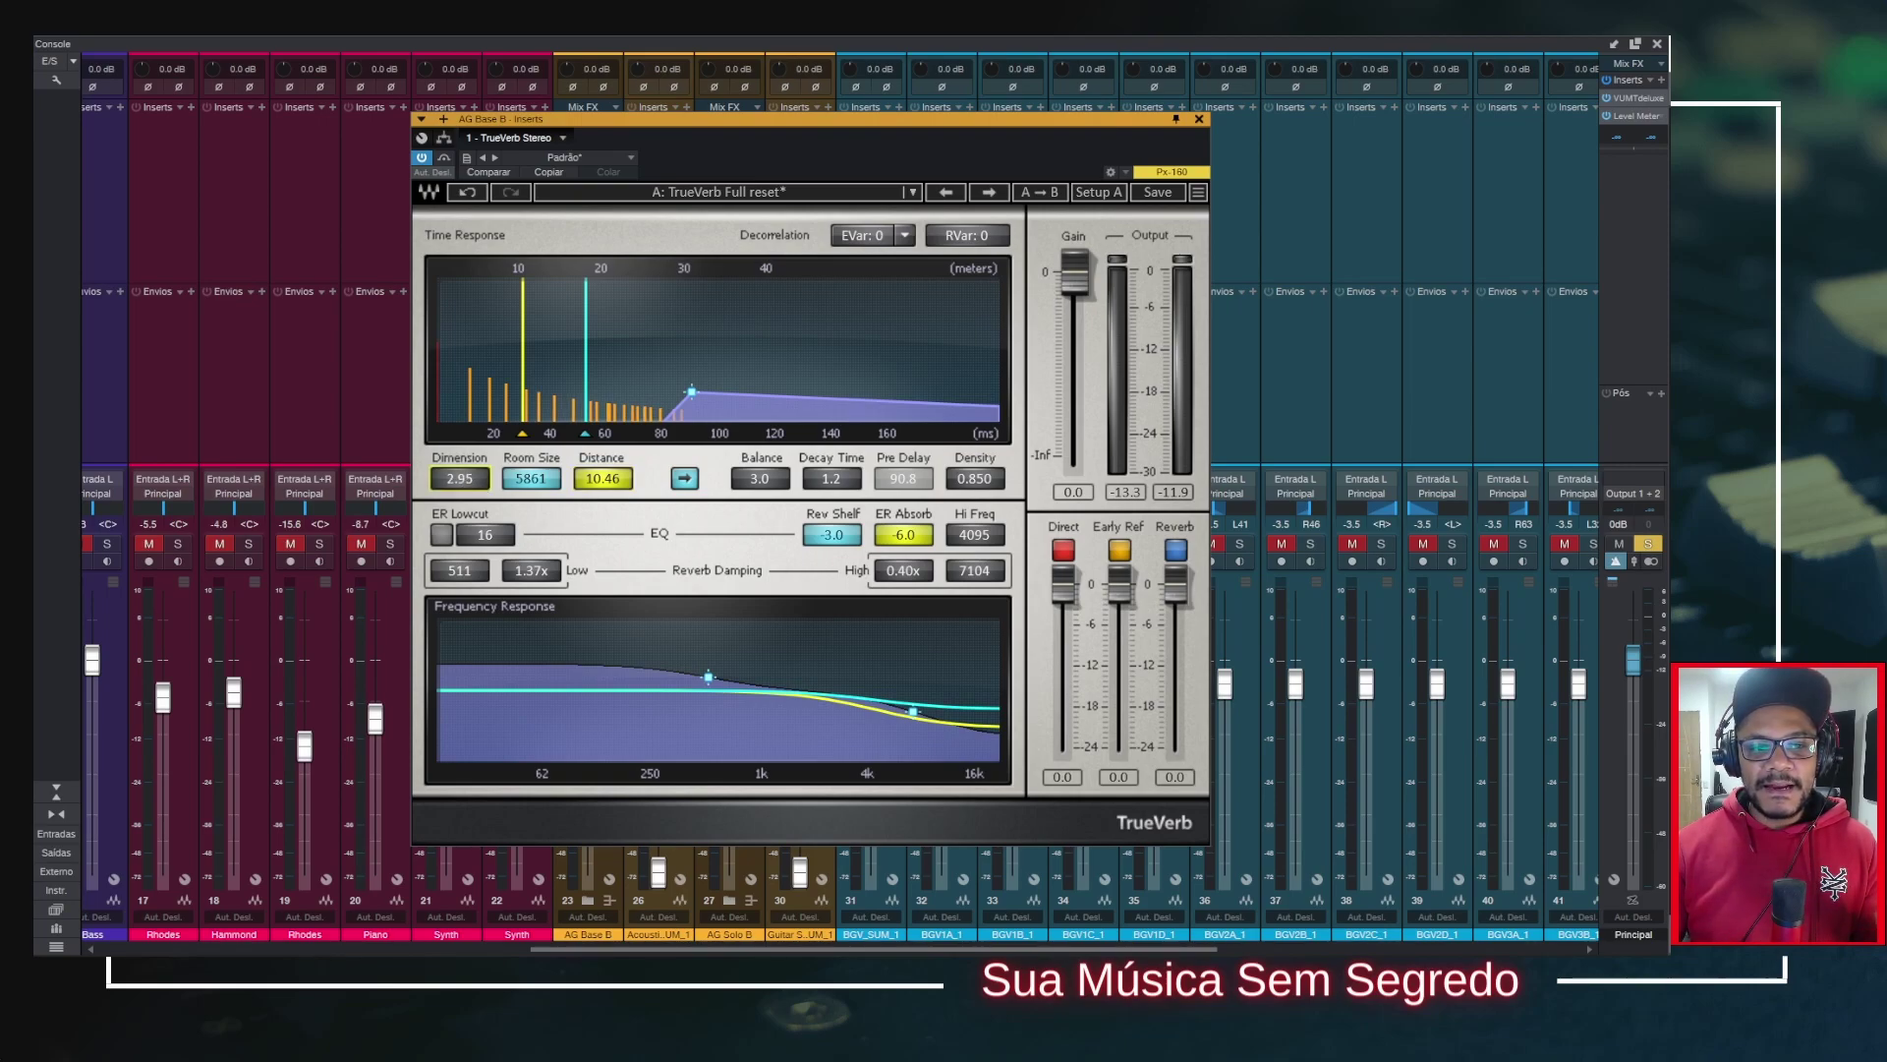
key("Up")
key("Up")
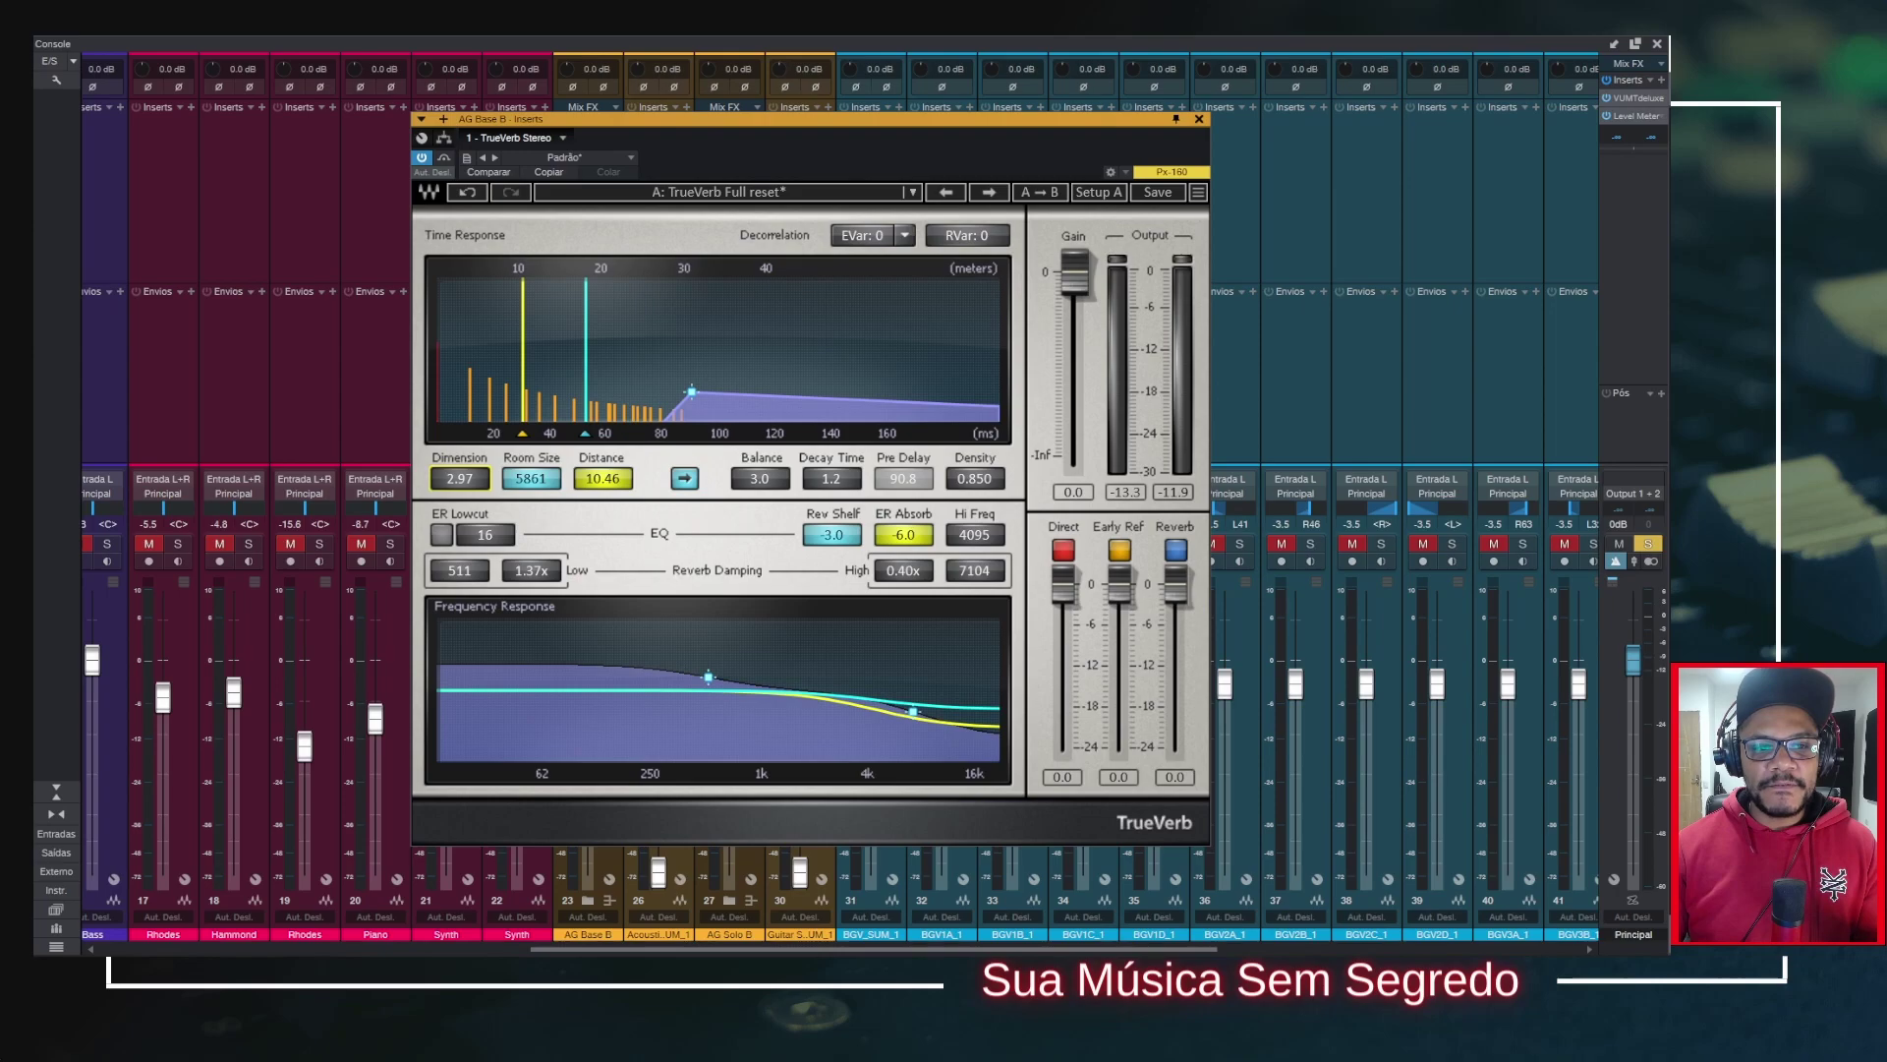
Step: Nudge TrueVerb's Dimension up to 3.02 and back down to 2.96
key("Up")
key("Up")
key("Up")
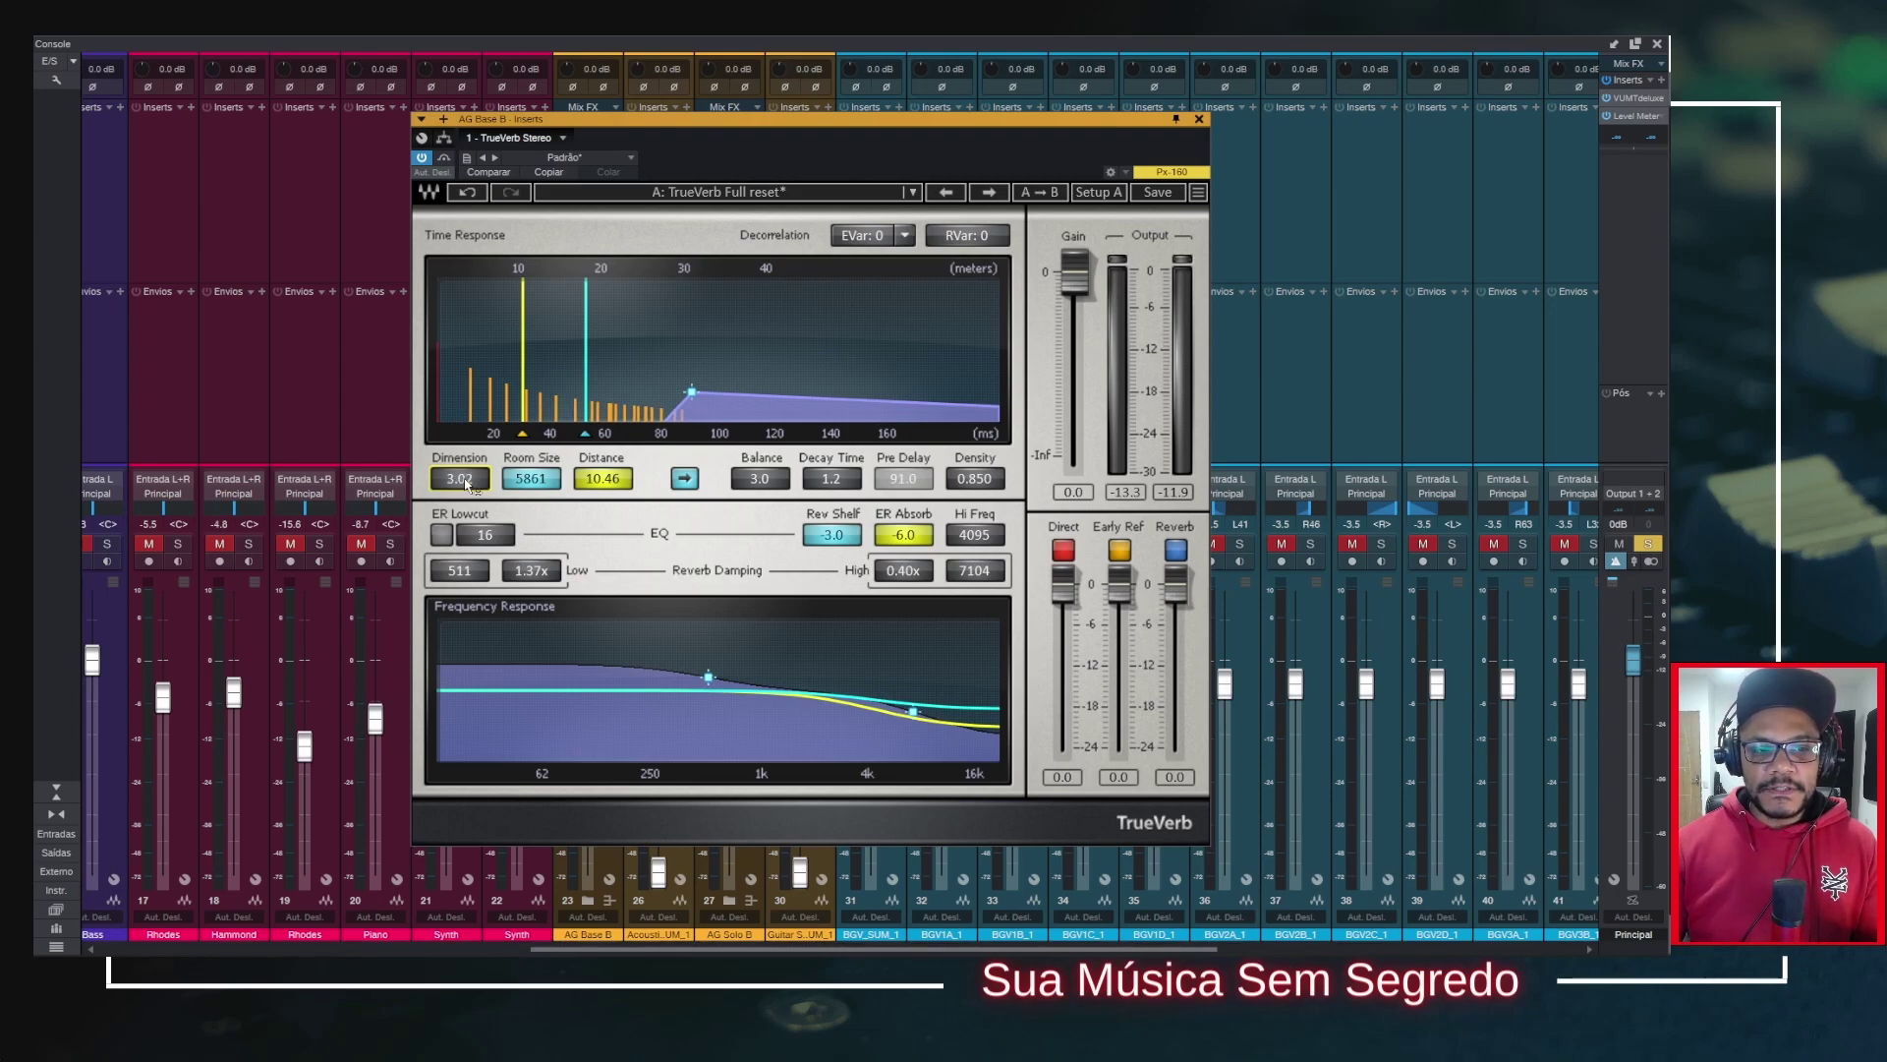
key("Down")
key("Down")
key("Down")
key("Down")
key("Down")
key("Down")
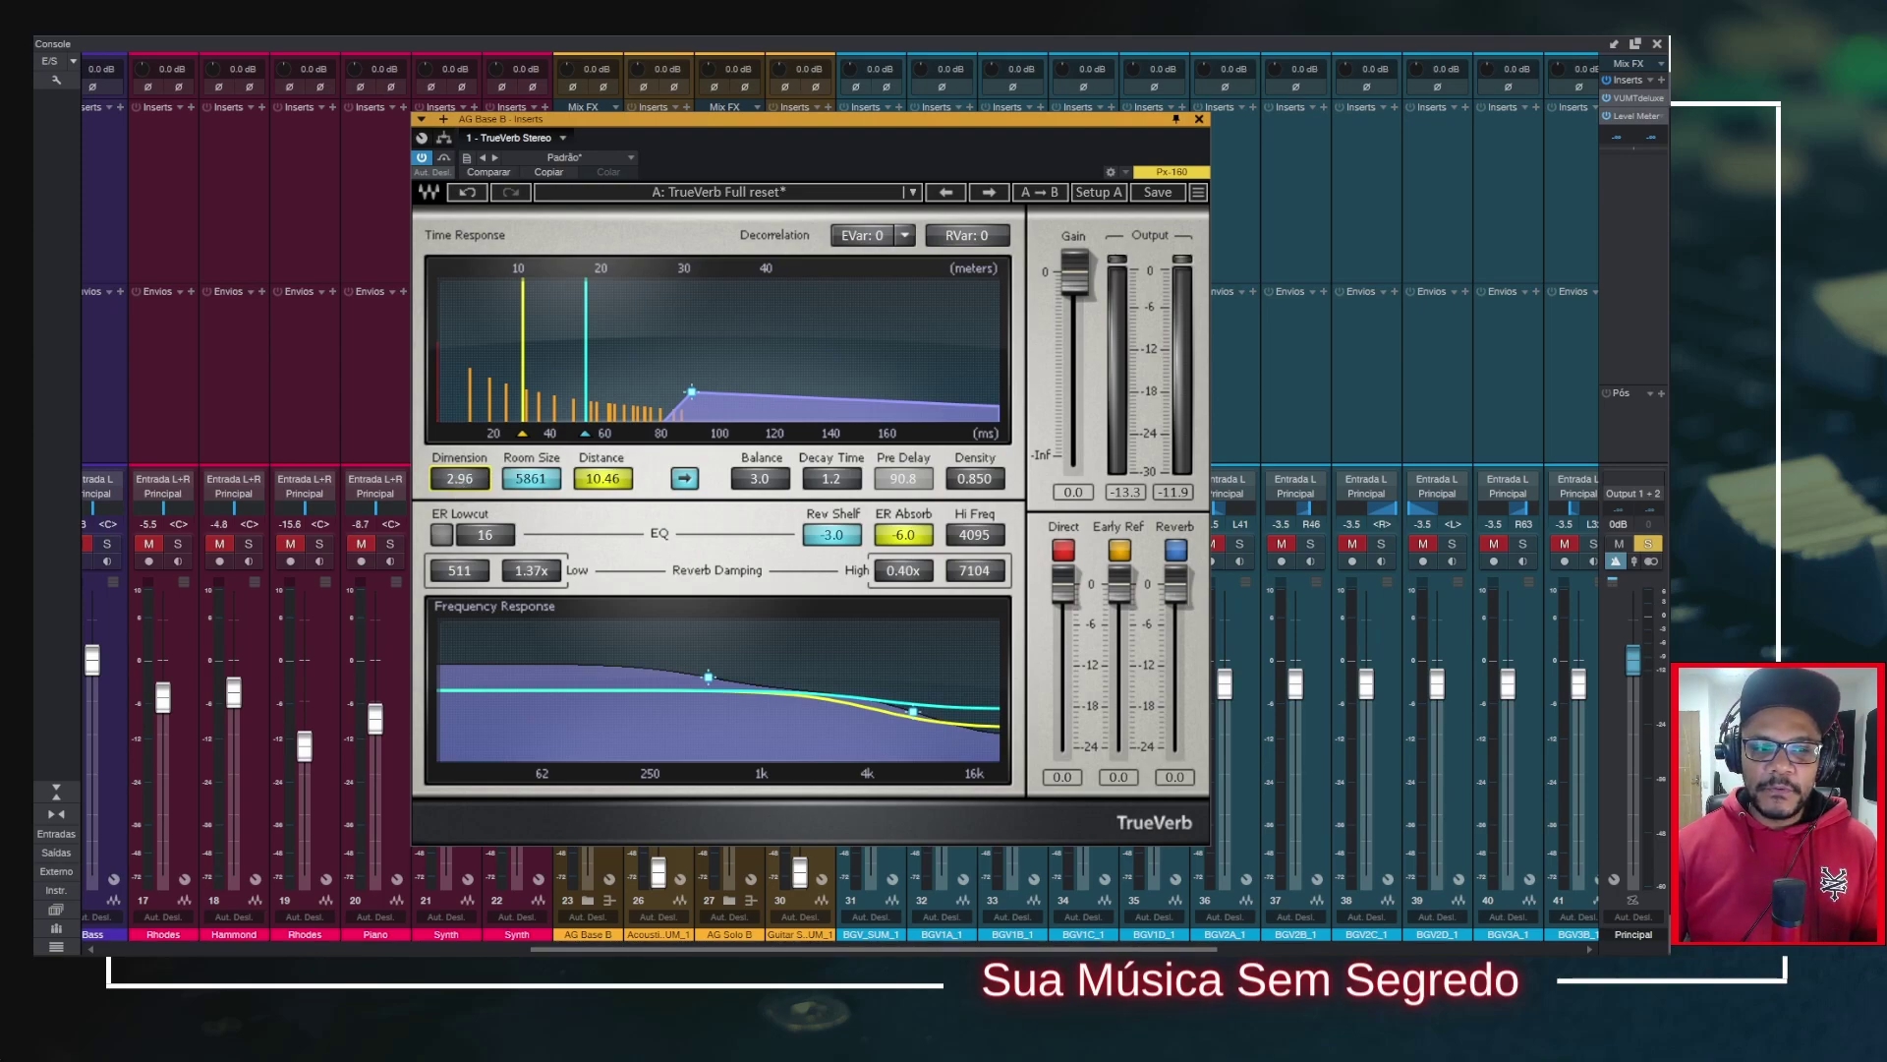
Step: Sweep the Dimension upward in fine increments and bring it back down to 3.02
key("Up")
key("Up")
key("Up")
key("Up")
key("Up")
key("Up")
key("Up")
key("Up")
key("Up")
key("Up")
key("Up")
key("Up")
key("Up")
key("Up")
key("Up")
key("Up")
key("Up")
key("Up")
key("Up")
key("Up")
key("Up")
key("Up")
key("Down")
key("Down")
key("Down")
key("Down")
key("Down")
key("Down")
key("Down")
key("Down")
key("Down")
key("Down")
key("Down")
key("Down")
key("Down")
key("Down")
key("Down")
key("Down")
key("Down")
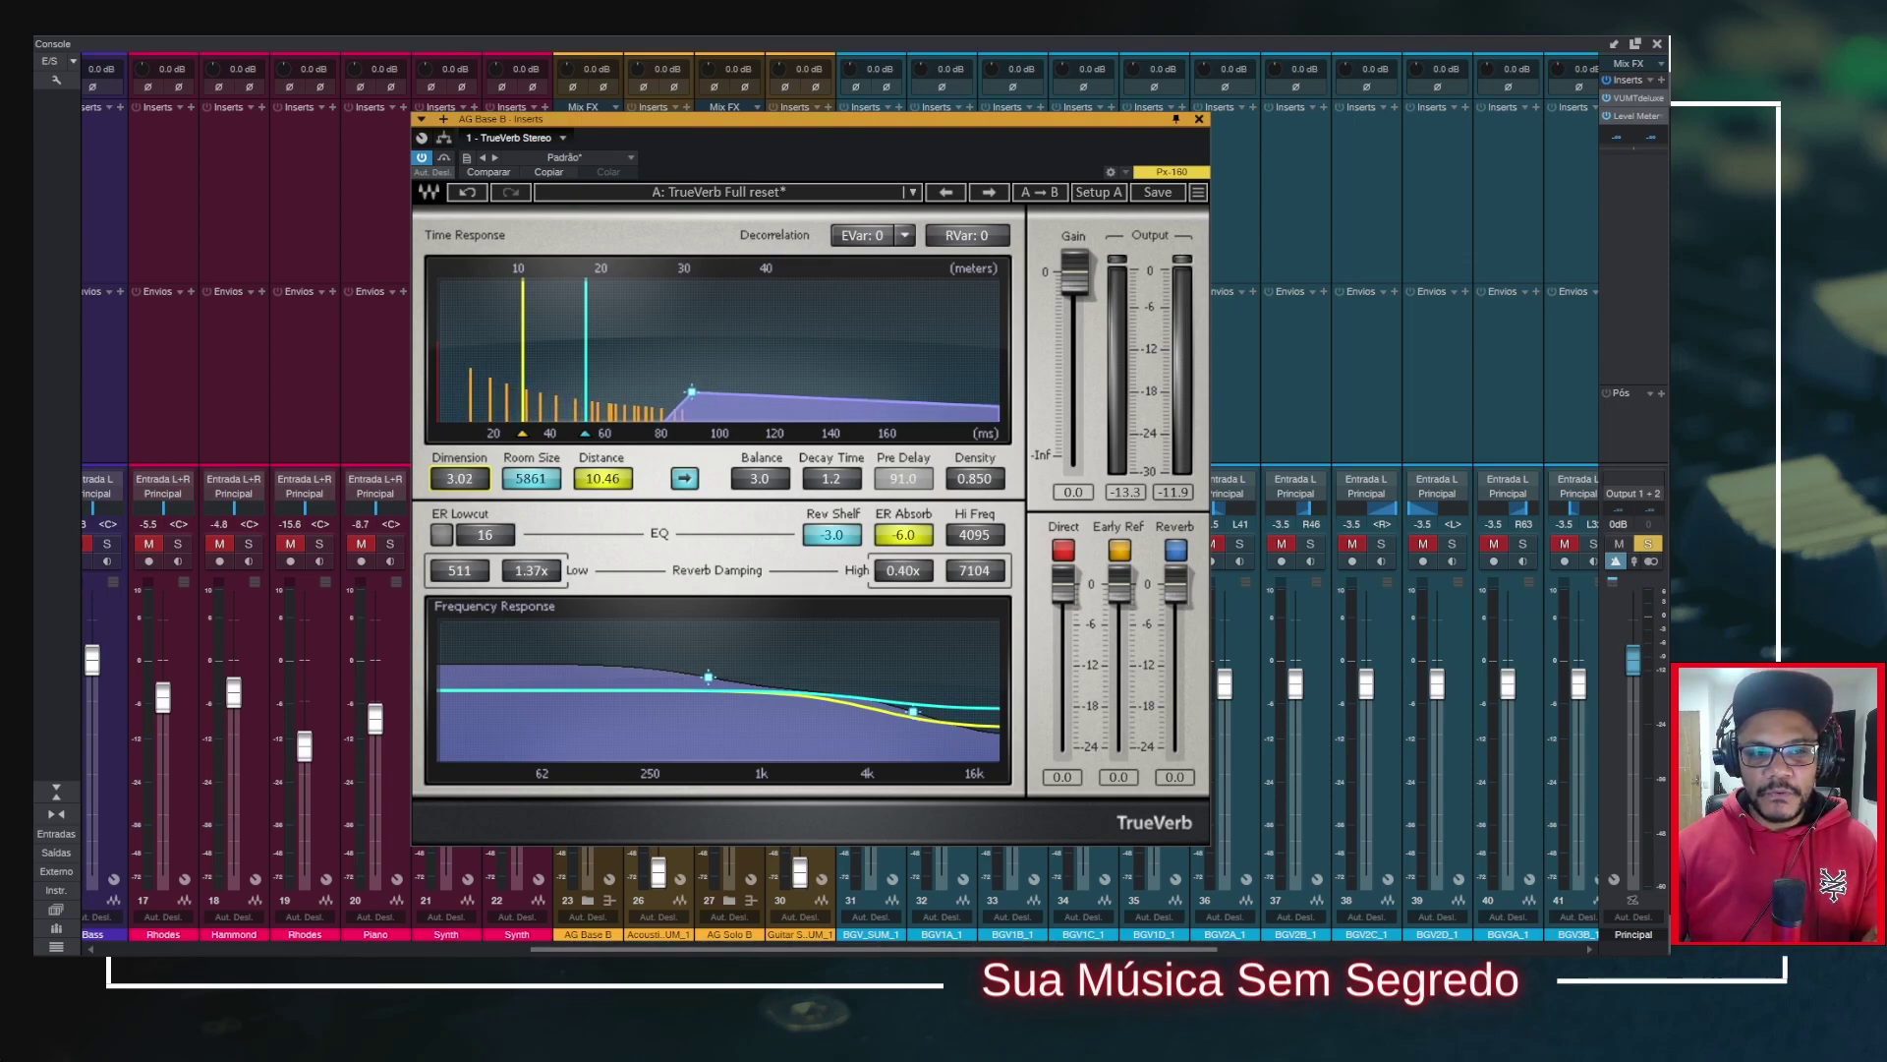
Step: Lower the Dimension to 2.73, and raise it back to about 3.0
key("Down")
key("Down")
key("Down")
key("Down")
key("Down")
key("Down")
key("Down")
key("Down")
key("Down")
key("Down")
key("Down")
key("Down")
key("Down")
key("Down")
key("Down")
key("Down")
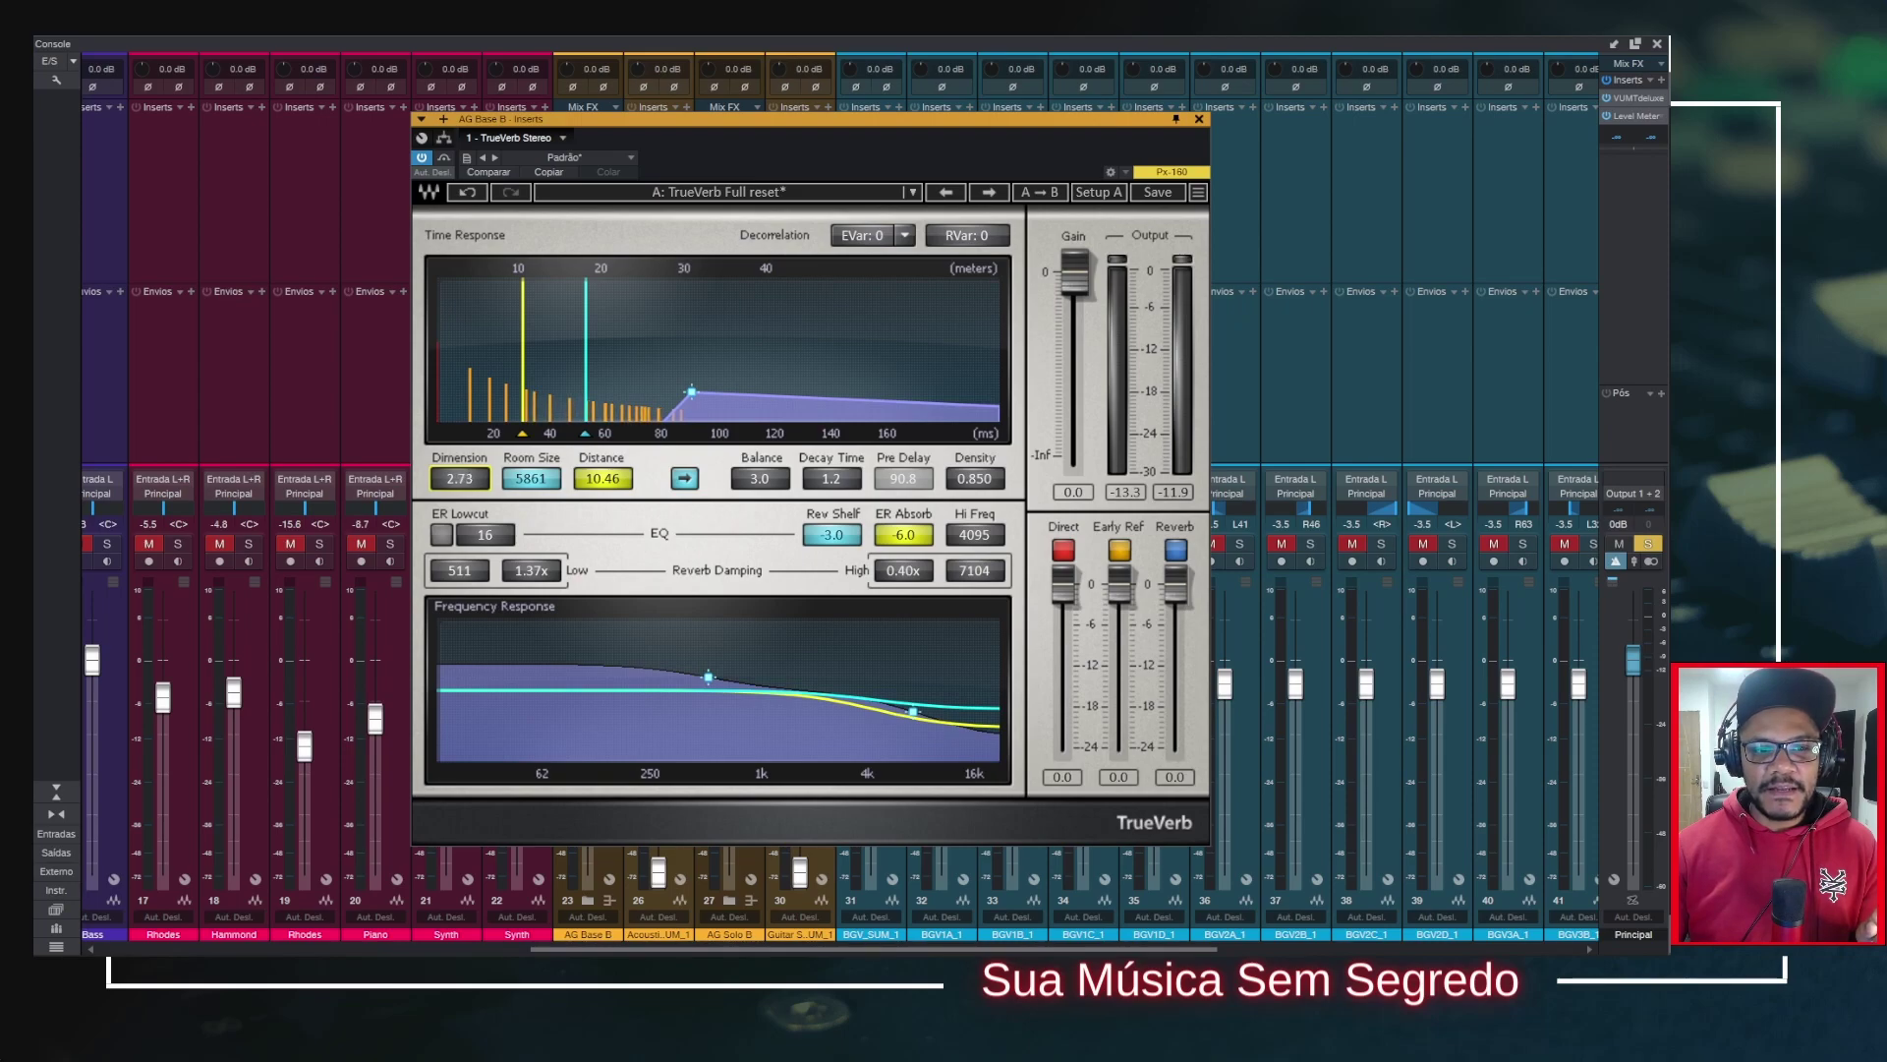
key("Up")
key("Up")
key("Up")
key("Up")
key("Up")
key("Up")
key("Up")
key("Up")
key("Up")
key("Up")
key("Up")
key("Up")
key("Up")
key("Up")
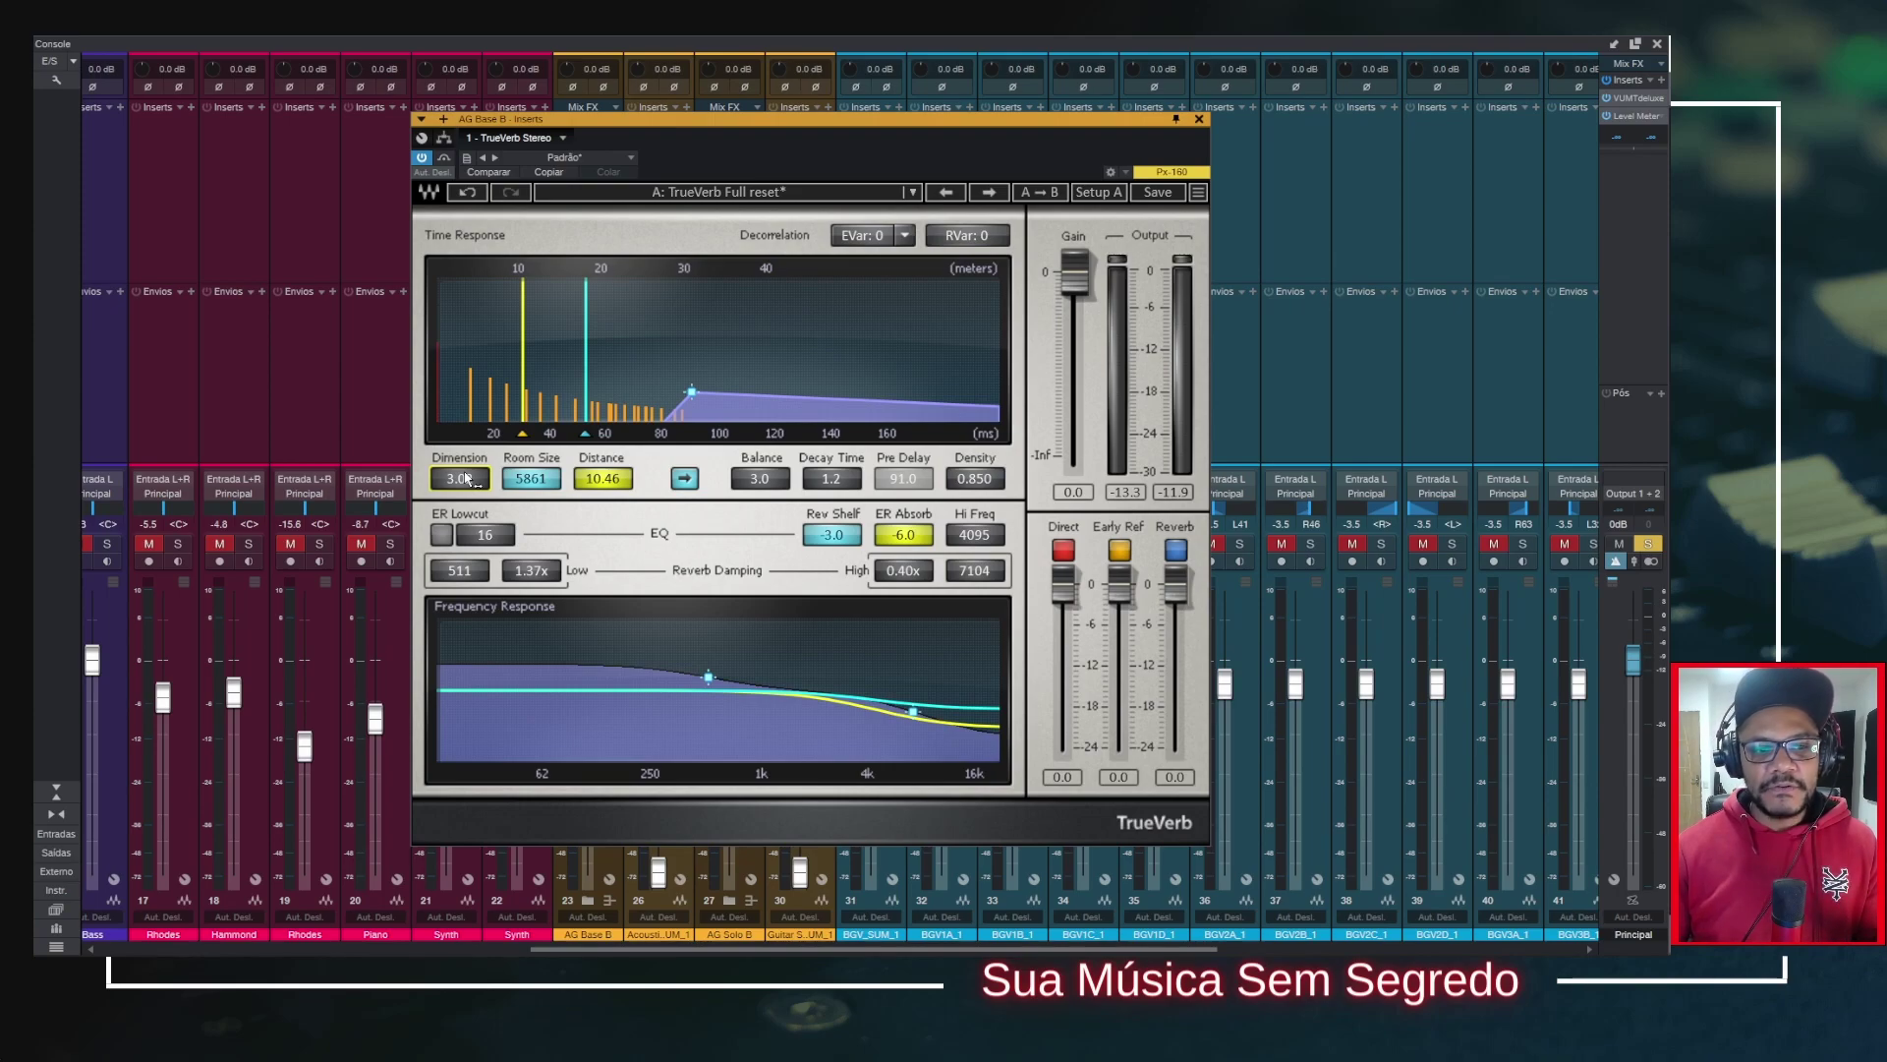
Step: Play the mix while comparing Dimension values of 1.00 and 3.99, and leave the Dimension at 3.04
left_click_drag(475, 482, 475, 550)
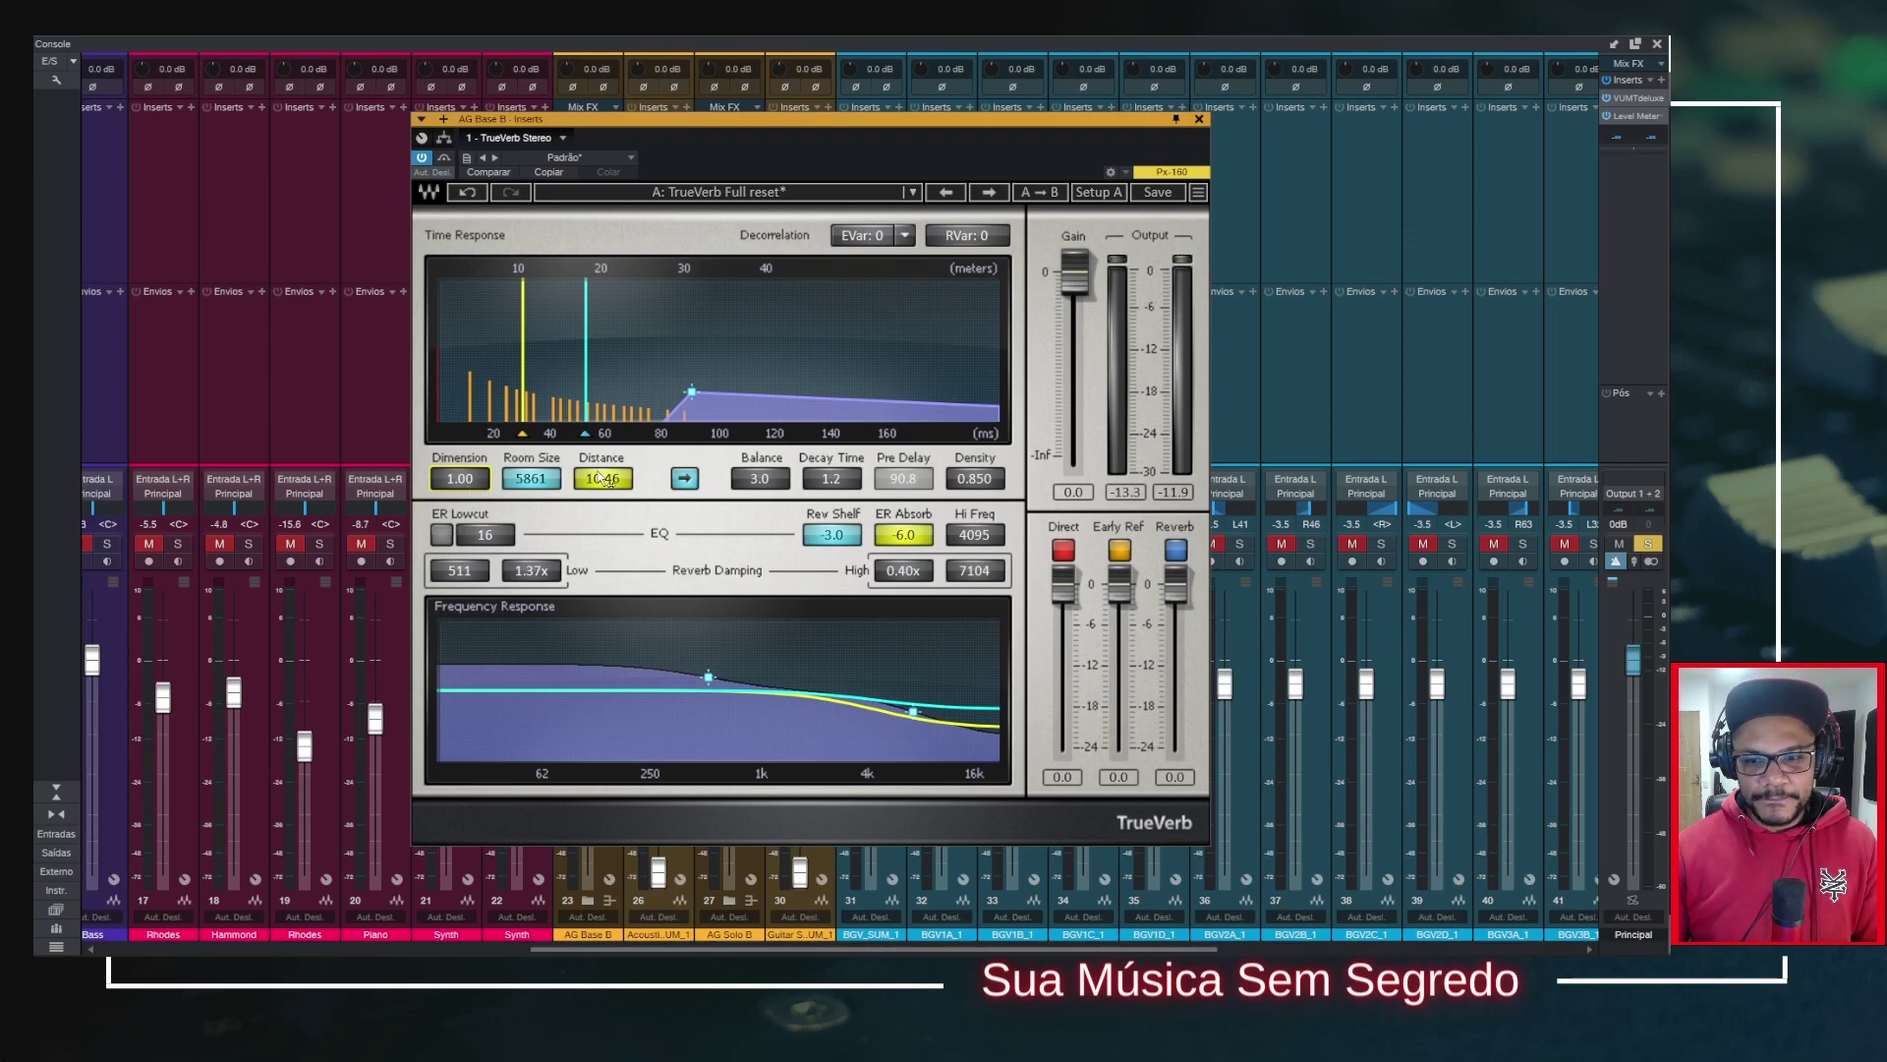
key("space")
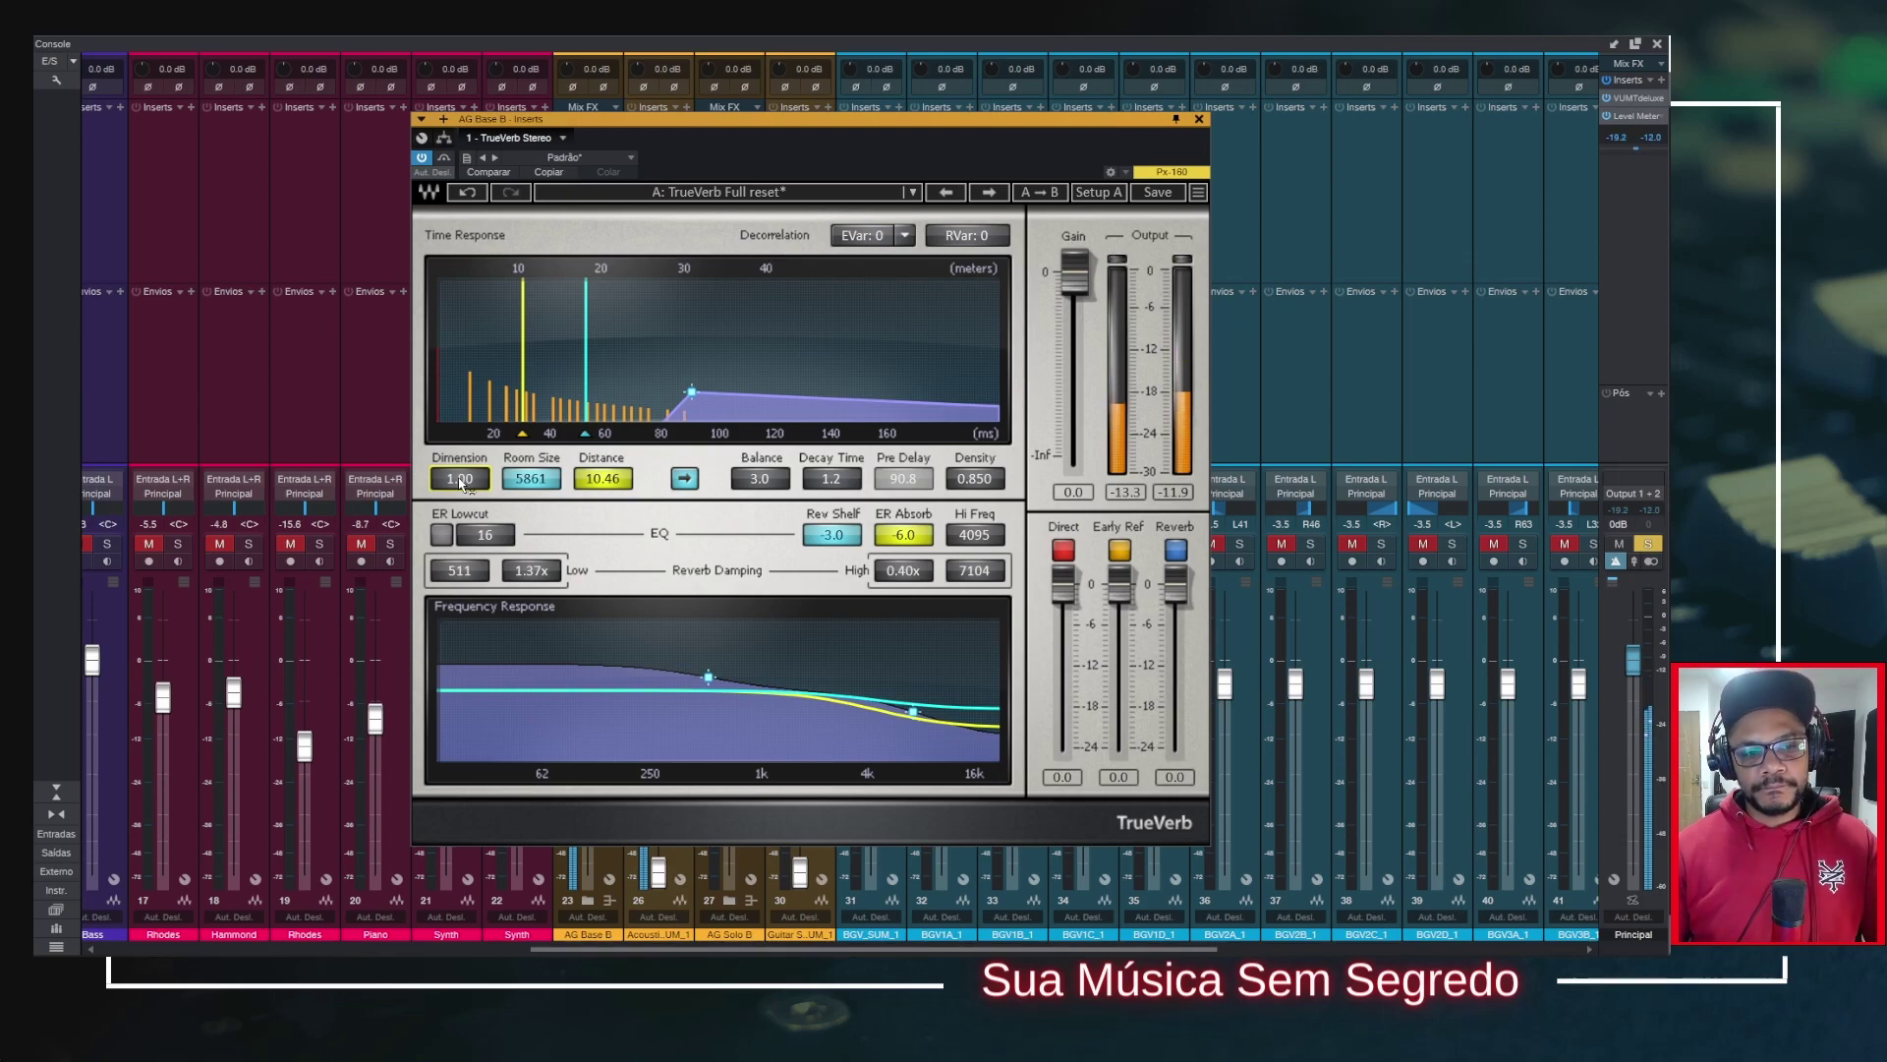
left_click_drag(461, 482, 462, 432)
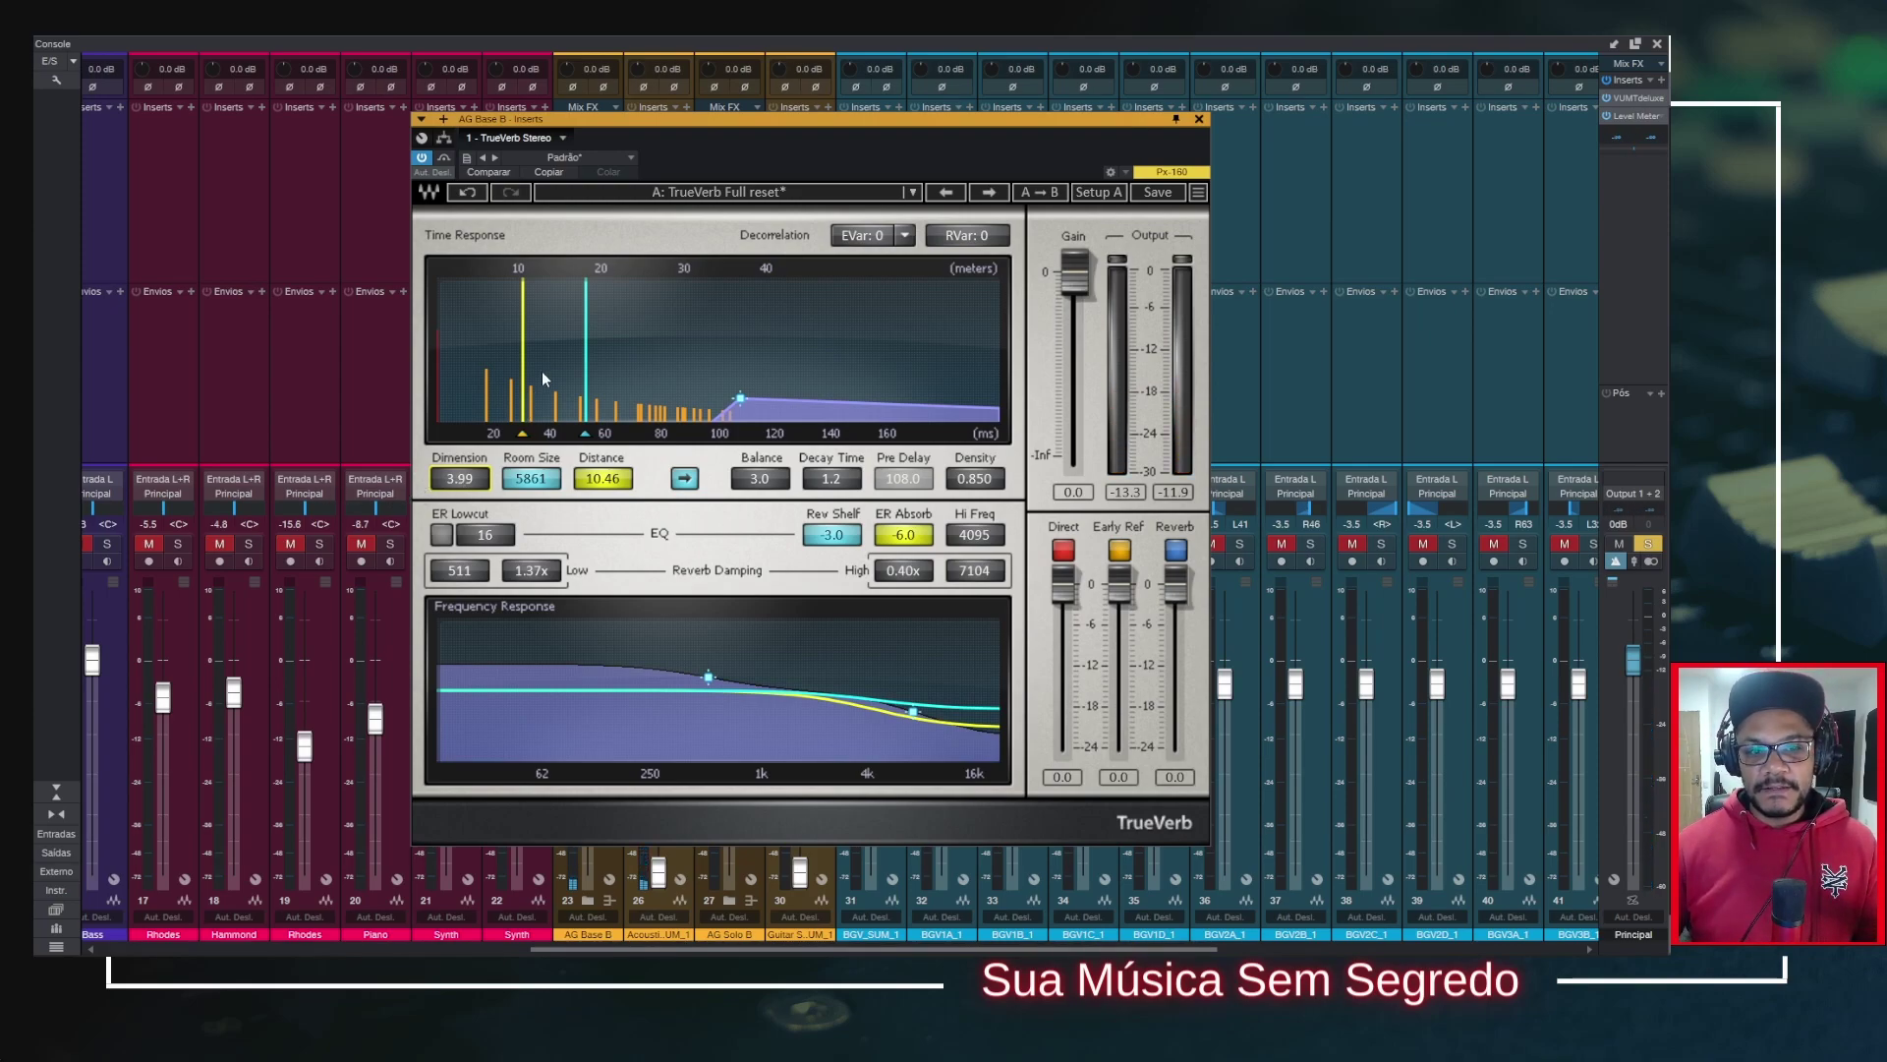
left_click_drag(484, 480, 484, 585)
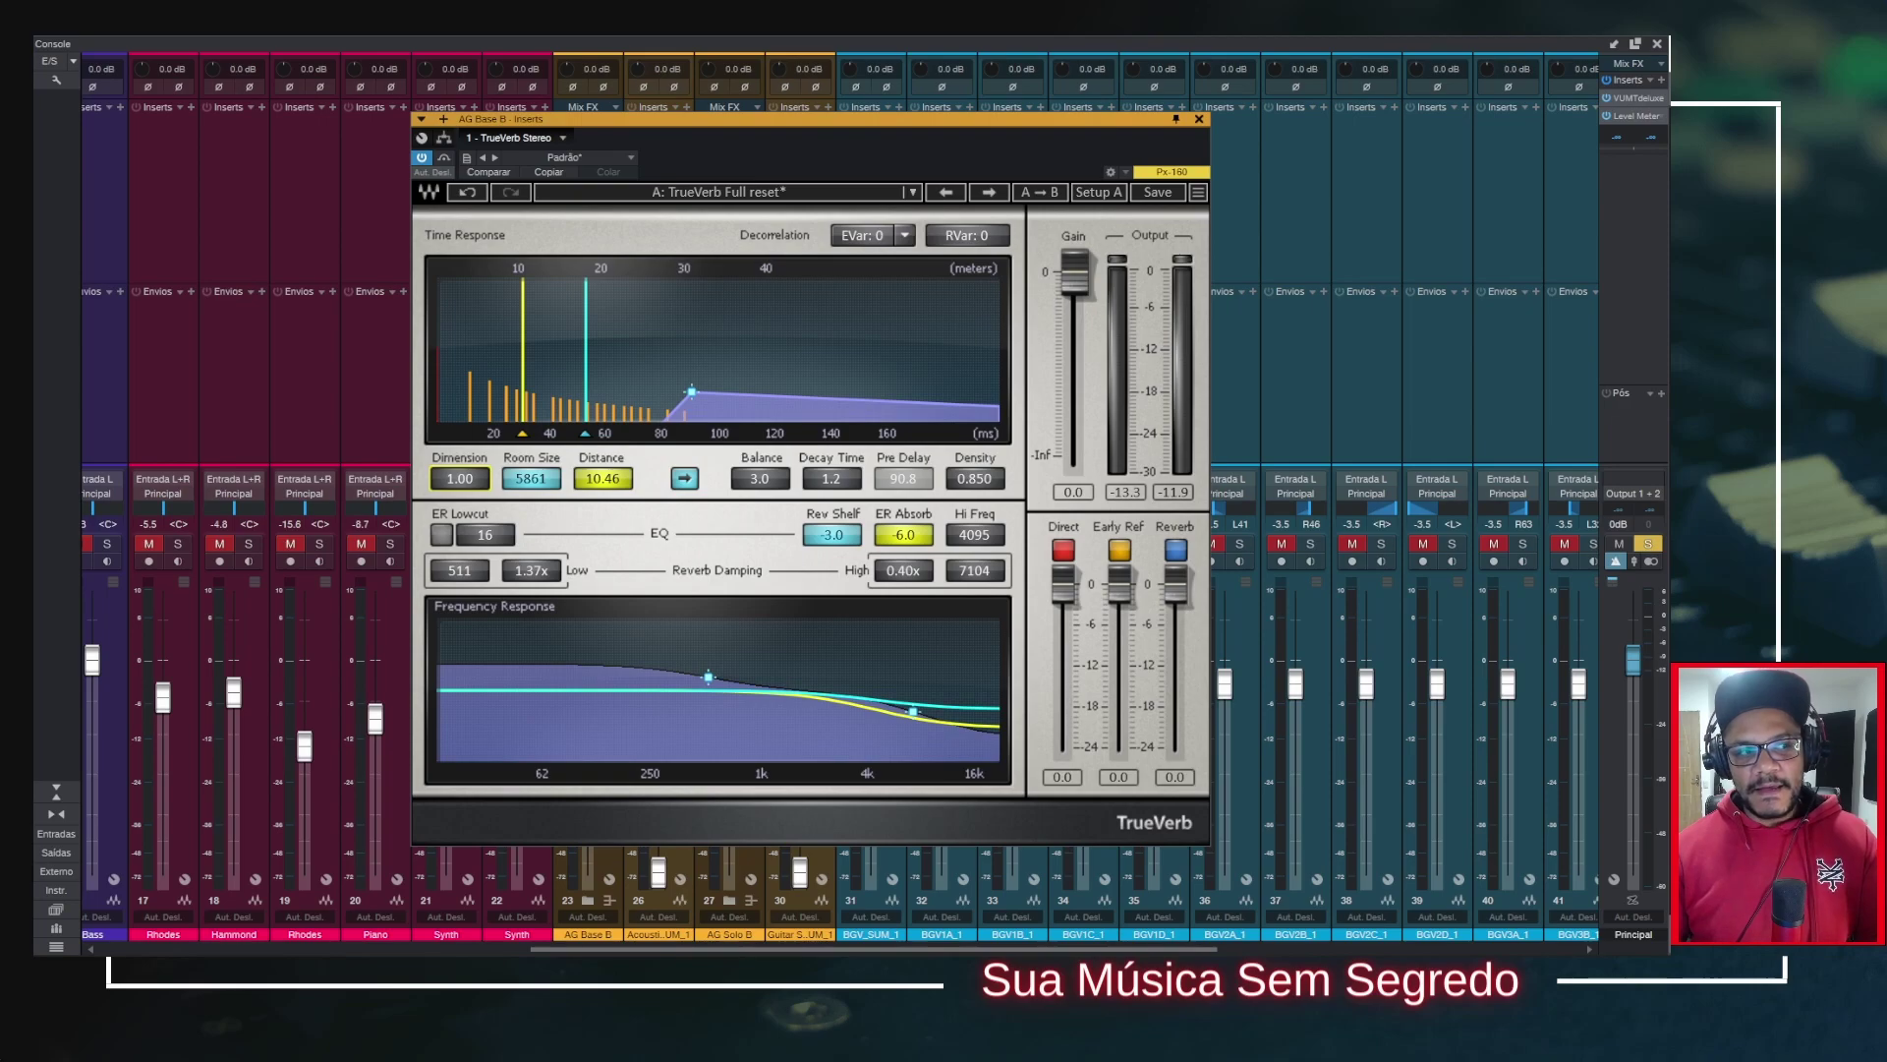
key("ctrl+z")
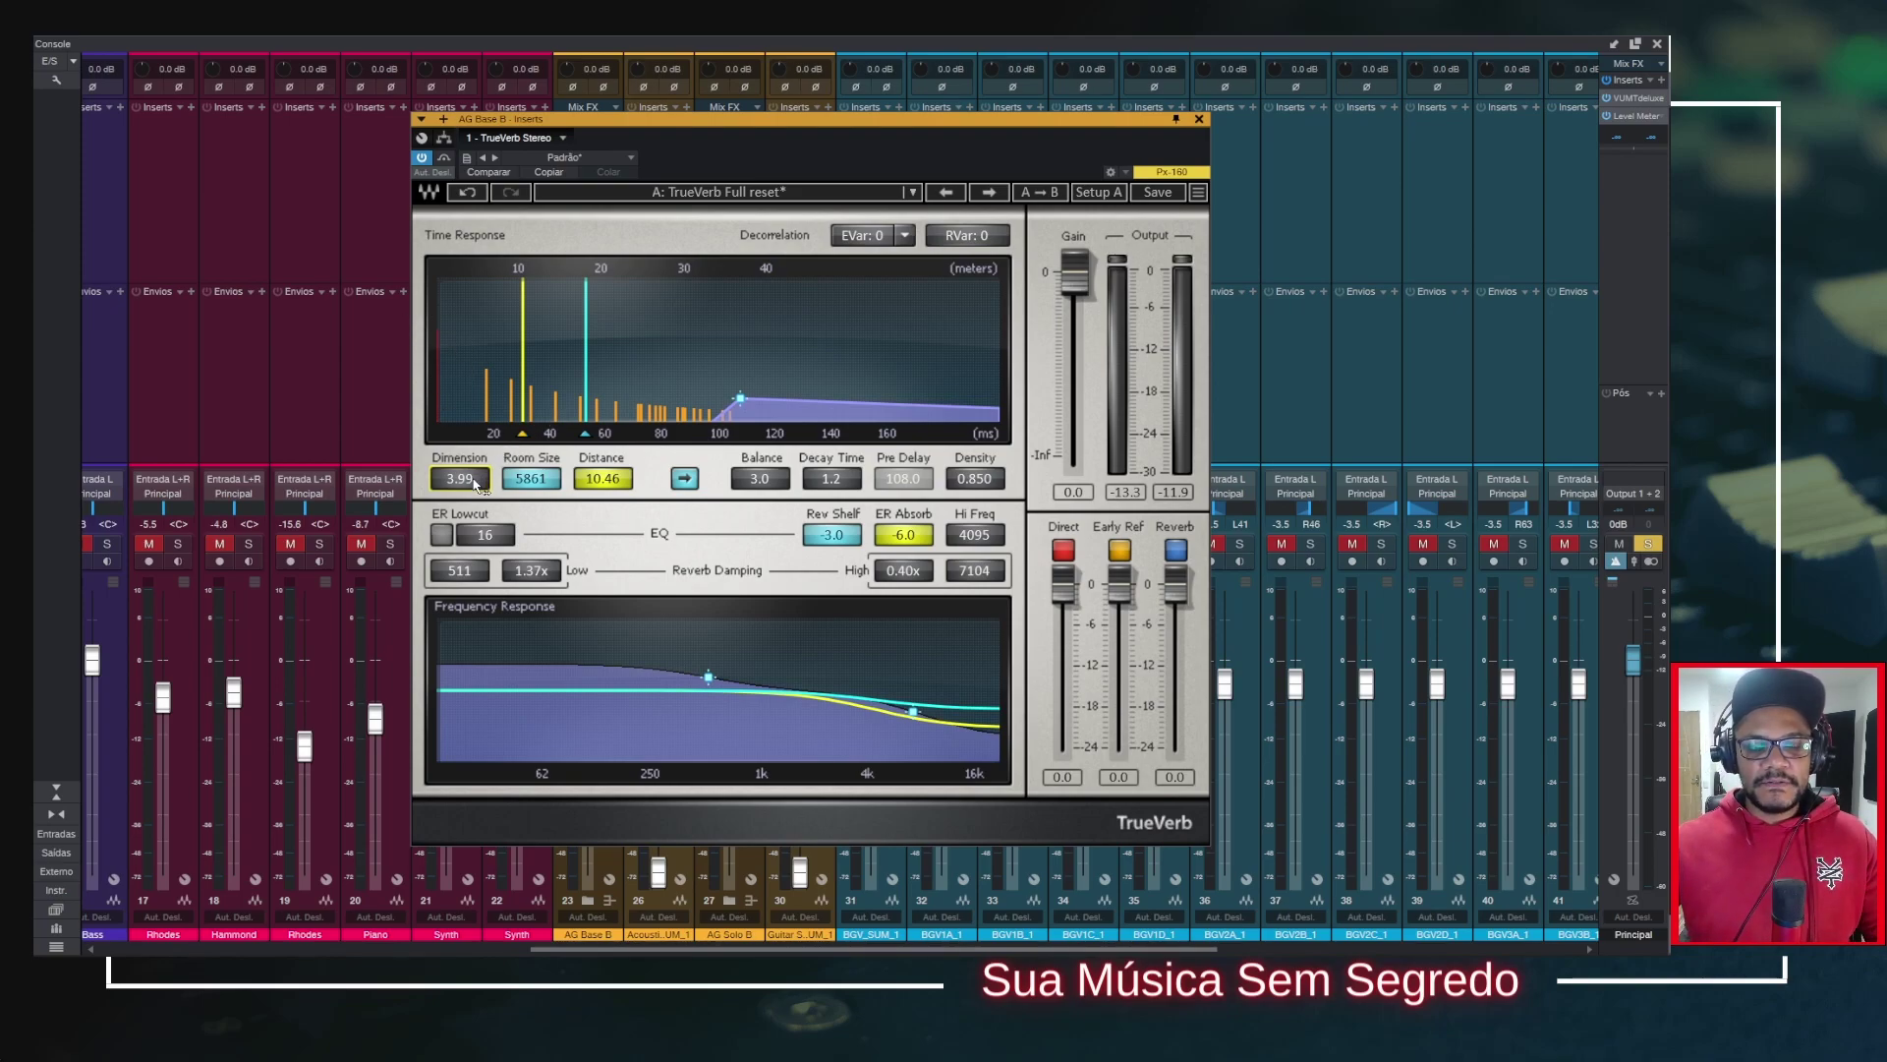
left_click_drag(475, 483, 474, 543)
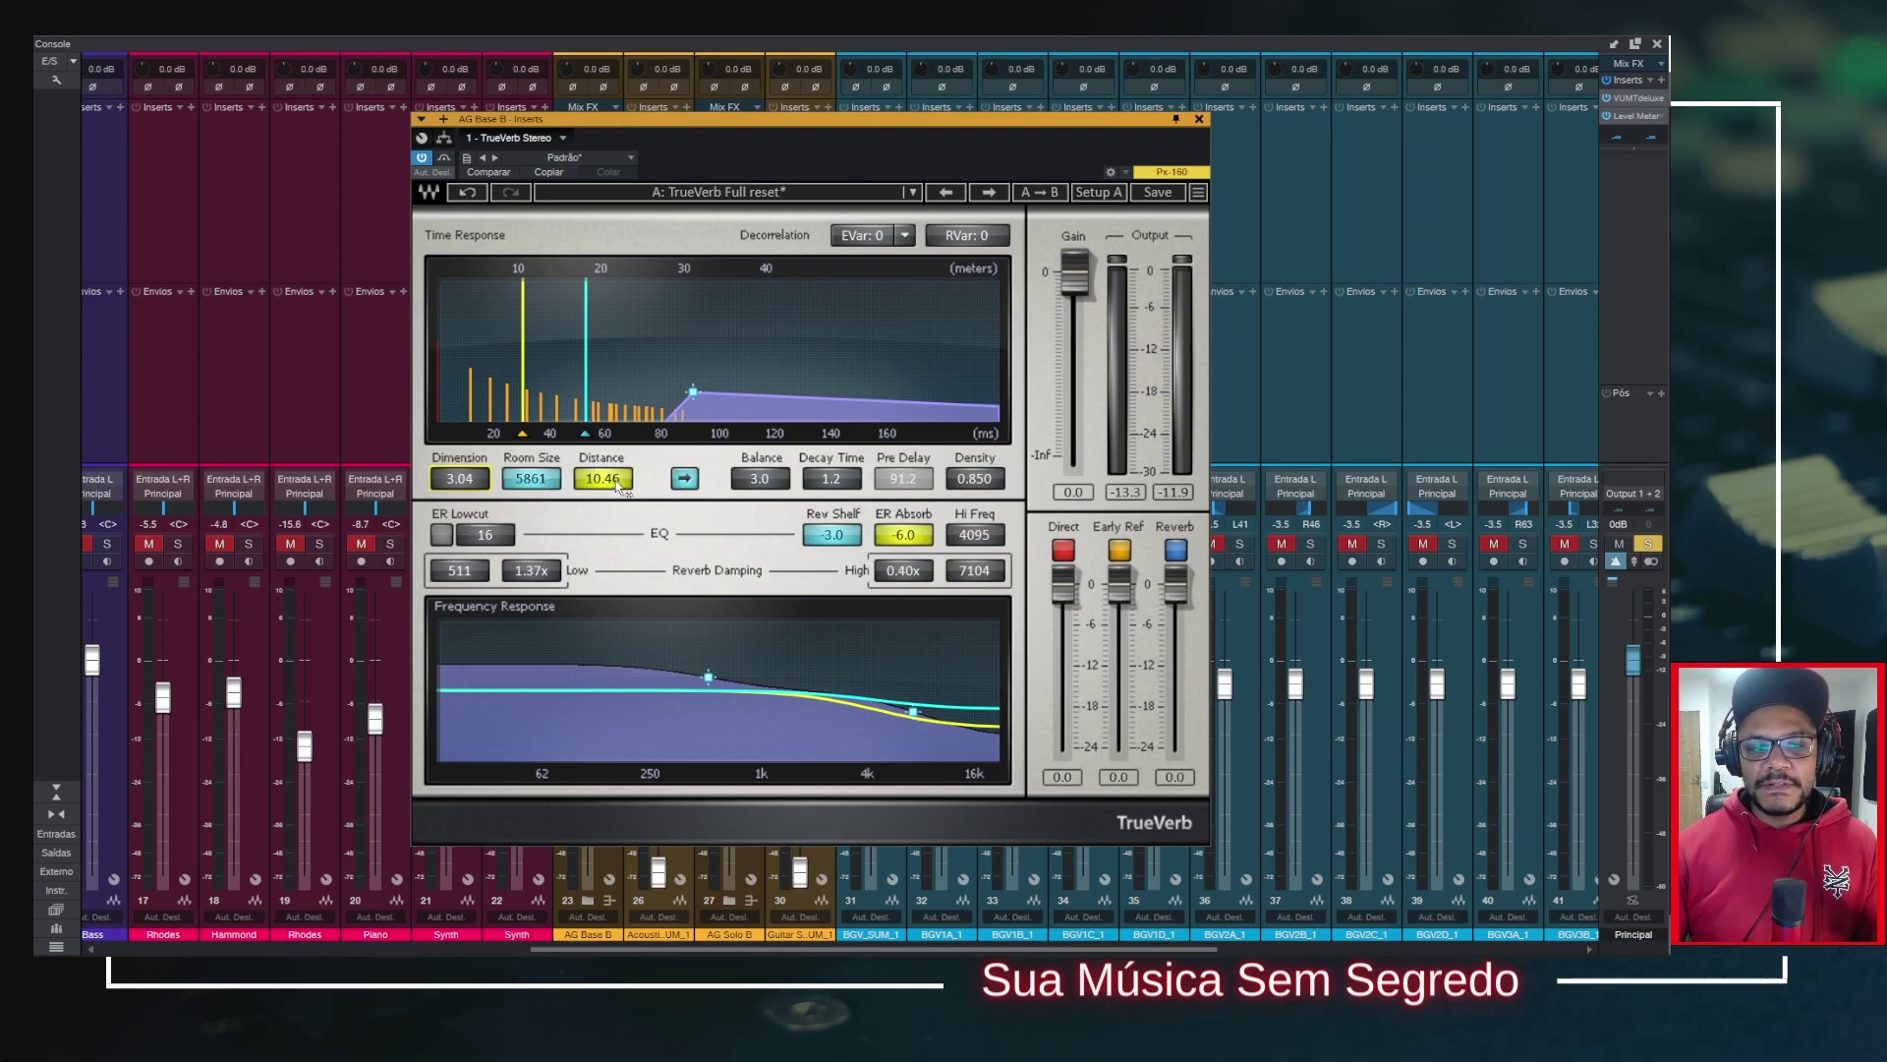
Step: Toggle the link between the room controls and the reverb settings off and on several times
left_click(685, 478)
left_click(685, 479)
left_click(686, 479)
left_click(685, 479)
left_click(686, 478)
left_click(686, 479)
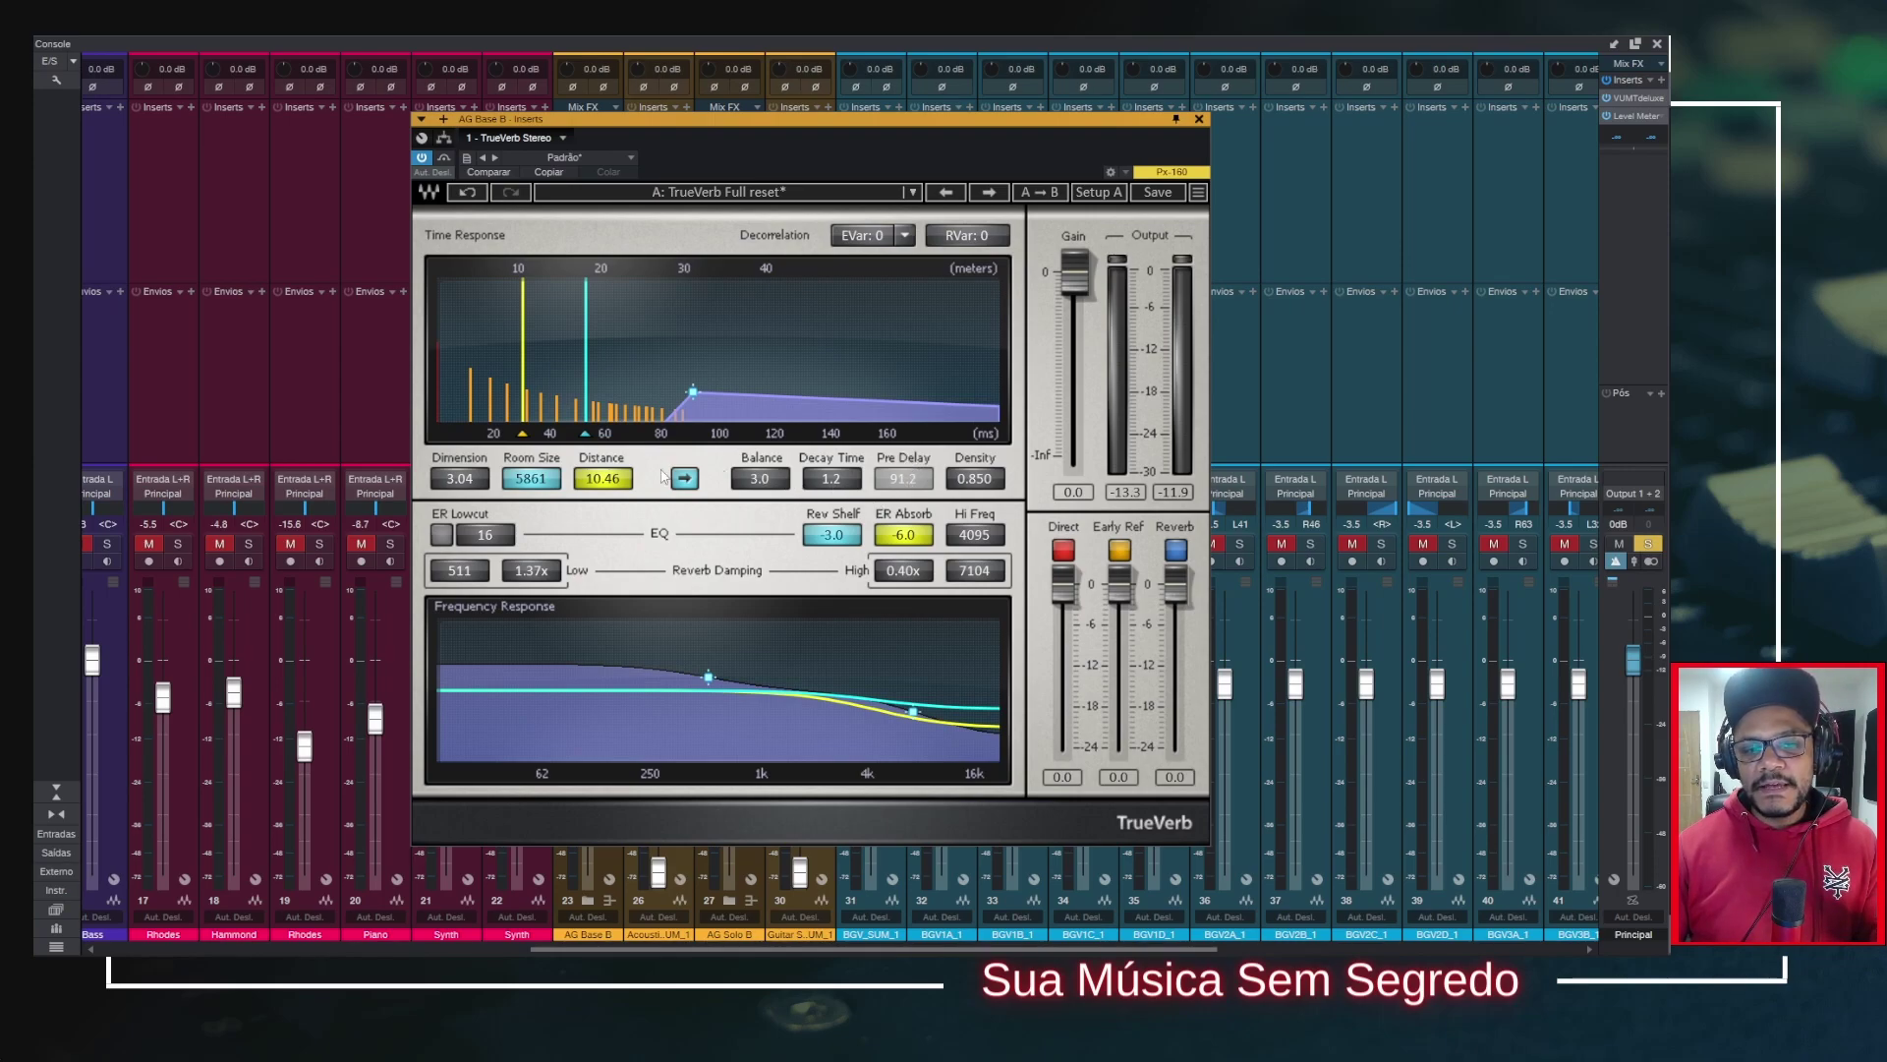
Step: Try Distance values of 4.84, 14.51 and 15.52, ending at 15.98 with the link enabled
left_click_drag(606, 488, 607, 548)
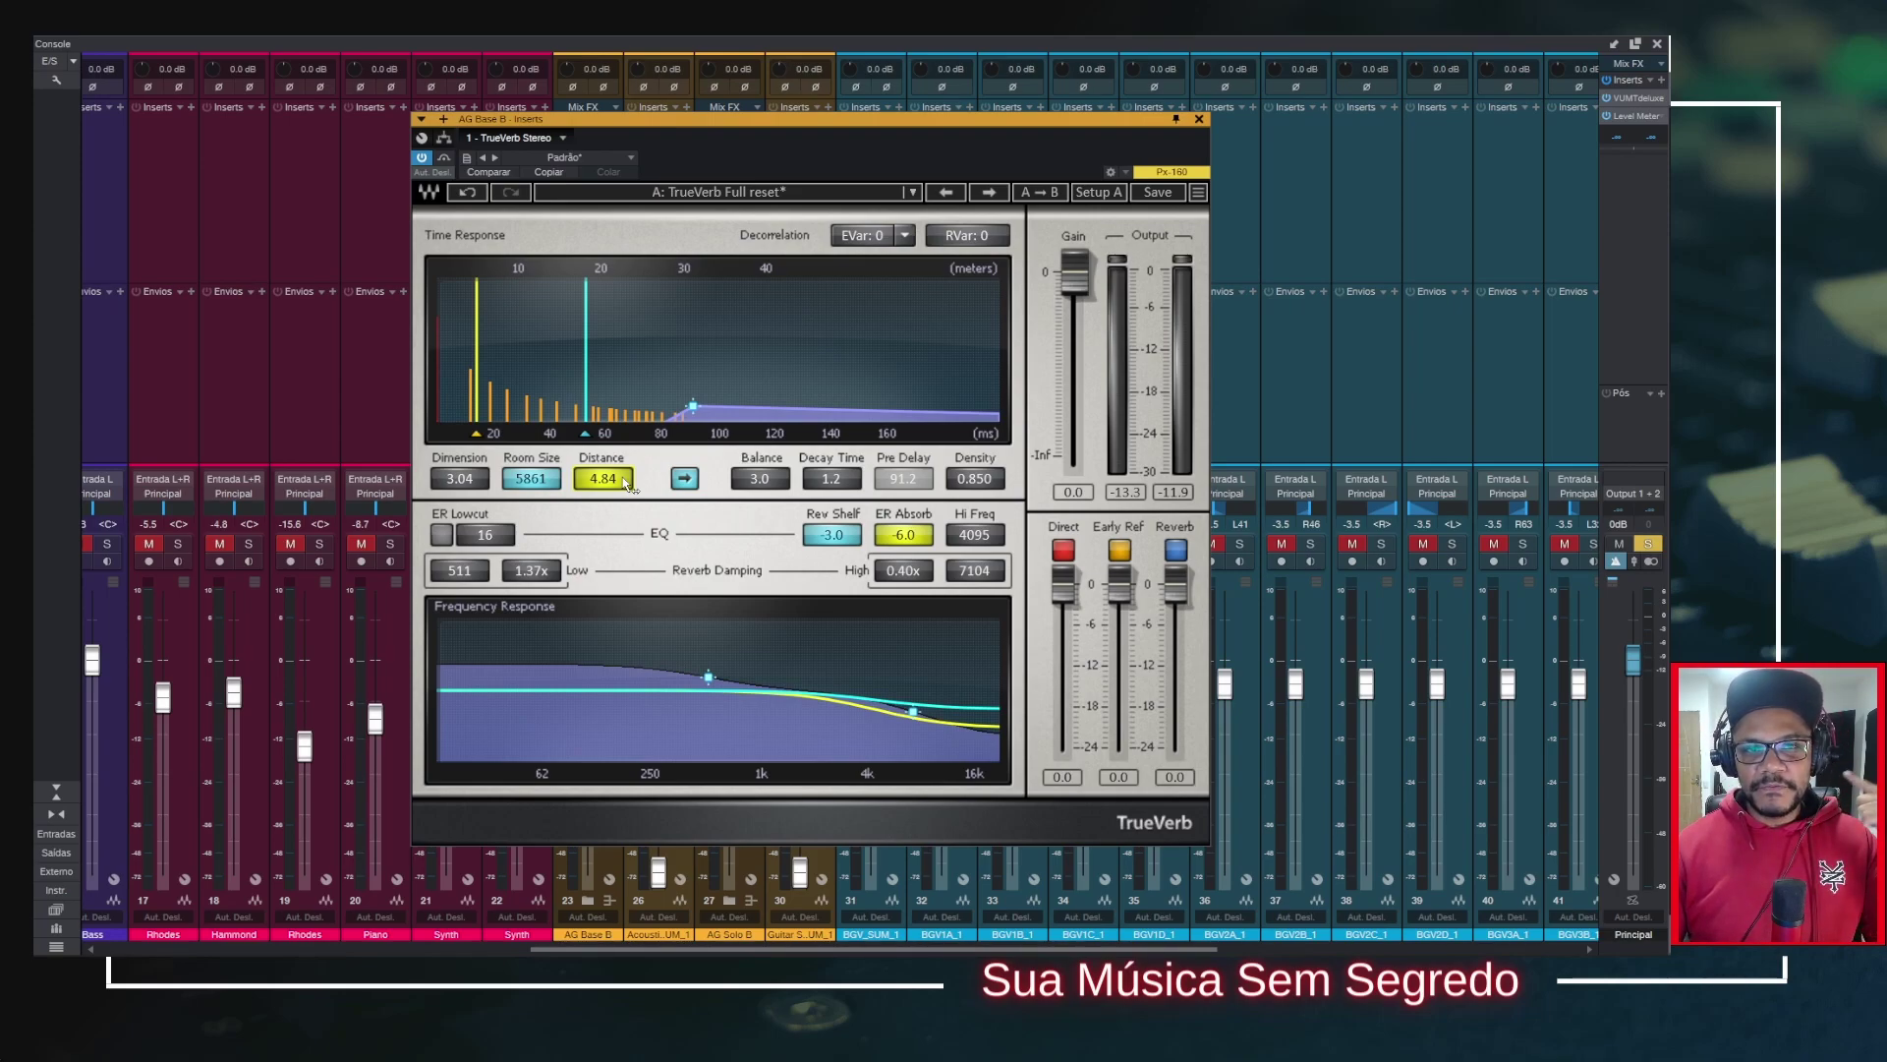
mouse_move(625, 481)
left_mouse_down()
mouse_move(625, 383)
mouse_move(609, 488)
left_mouse_up()
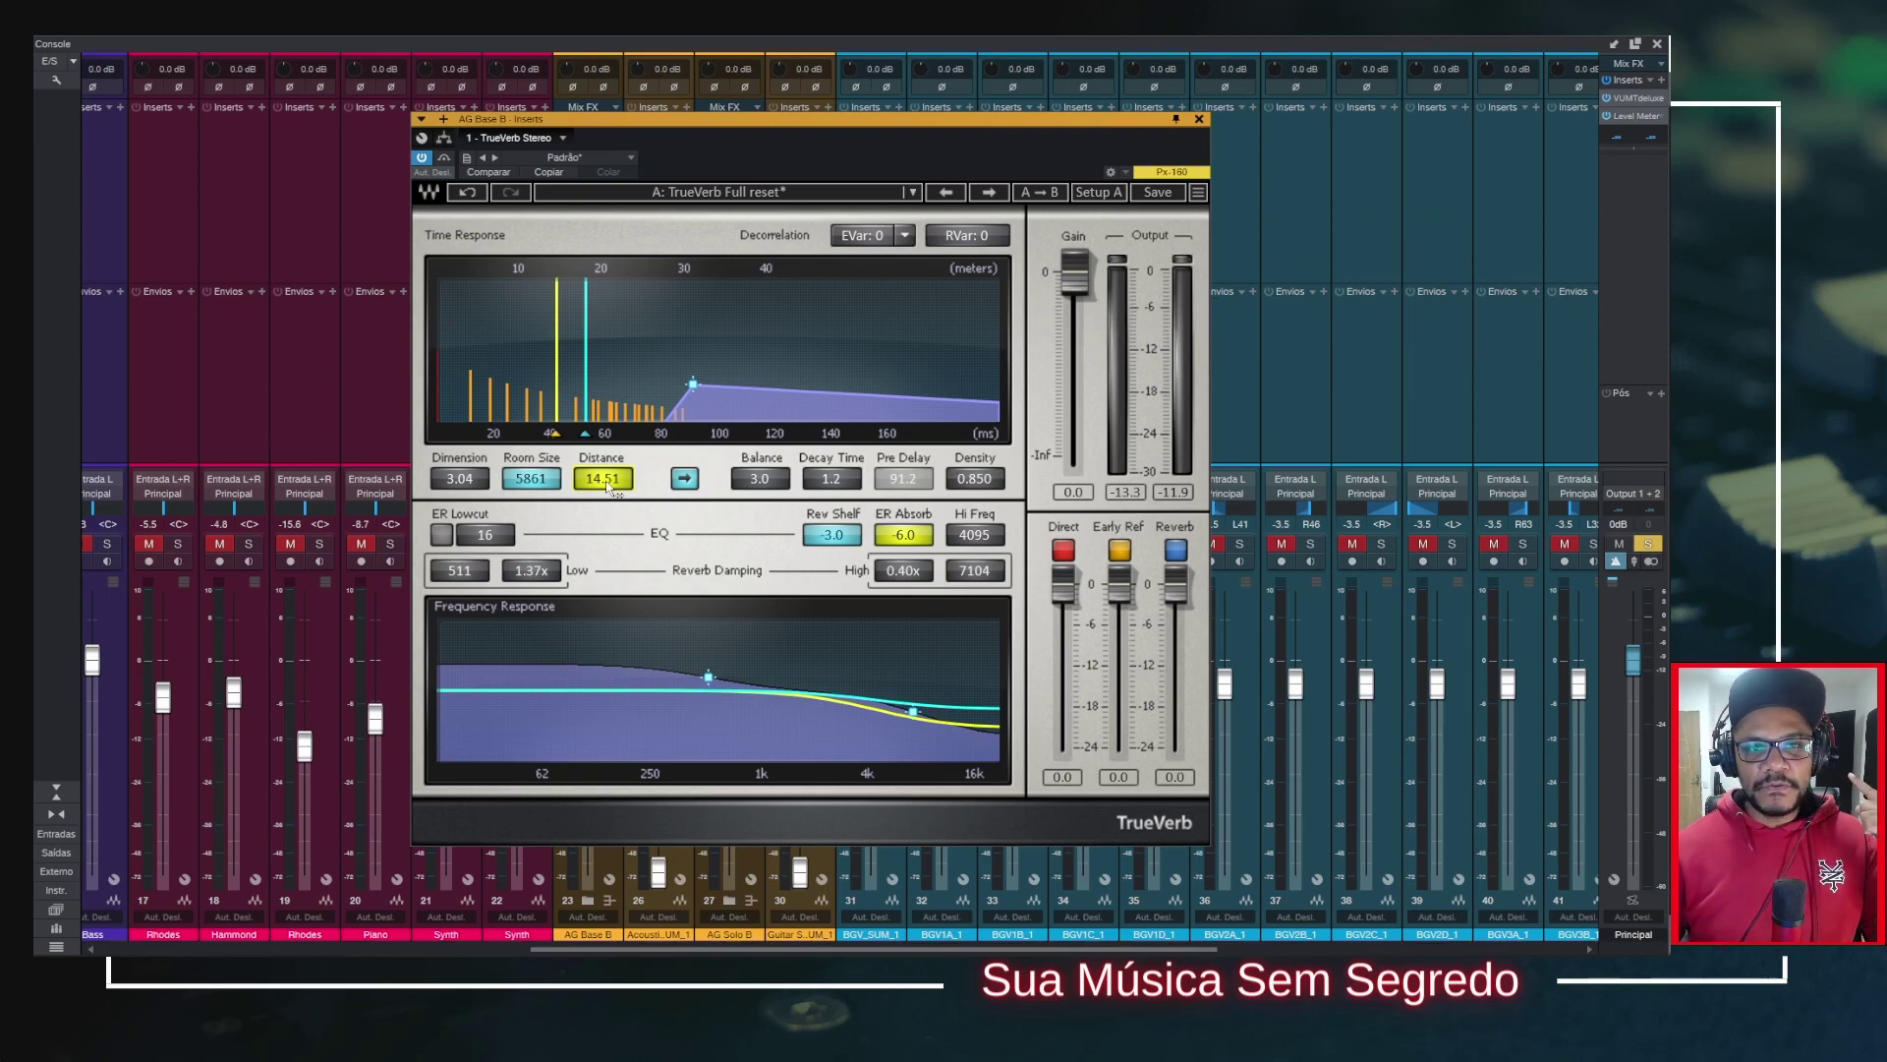
left_click_drag(609, 489, 609, 471)
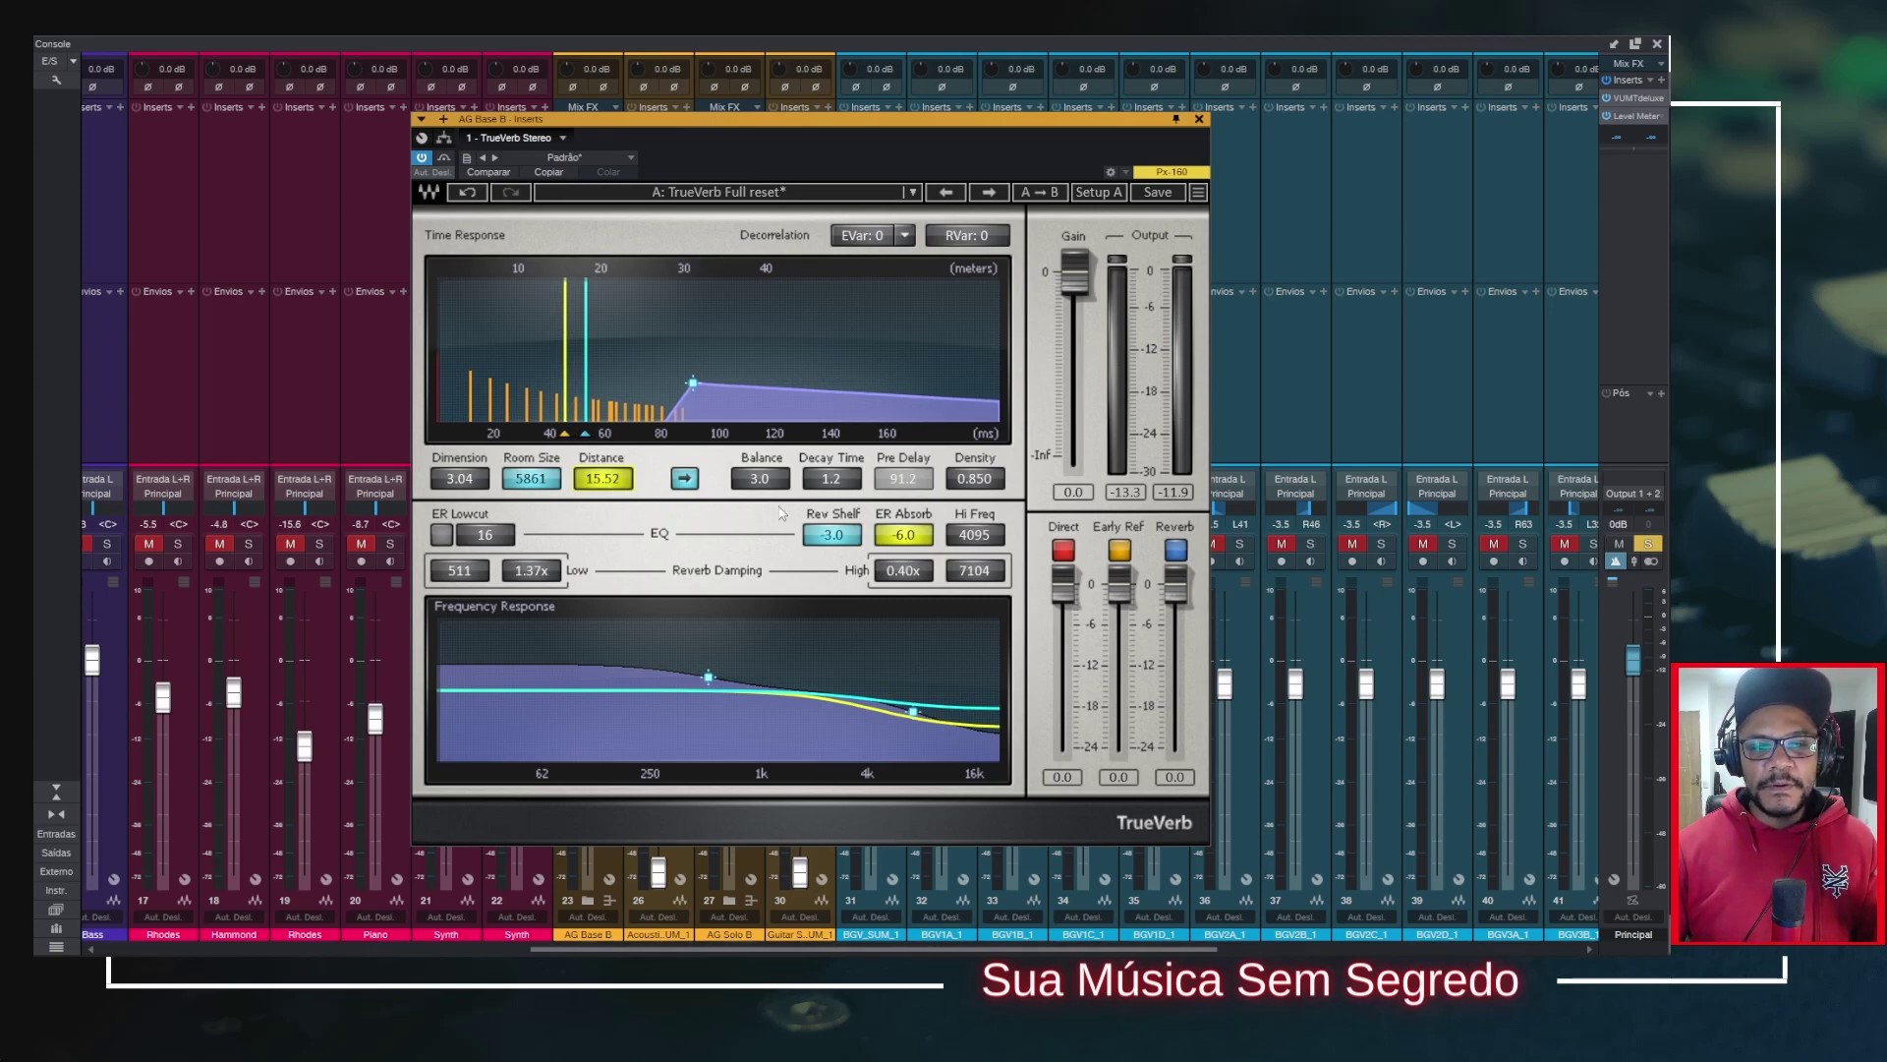
left_click_drag(626, 487, 641, 480)
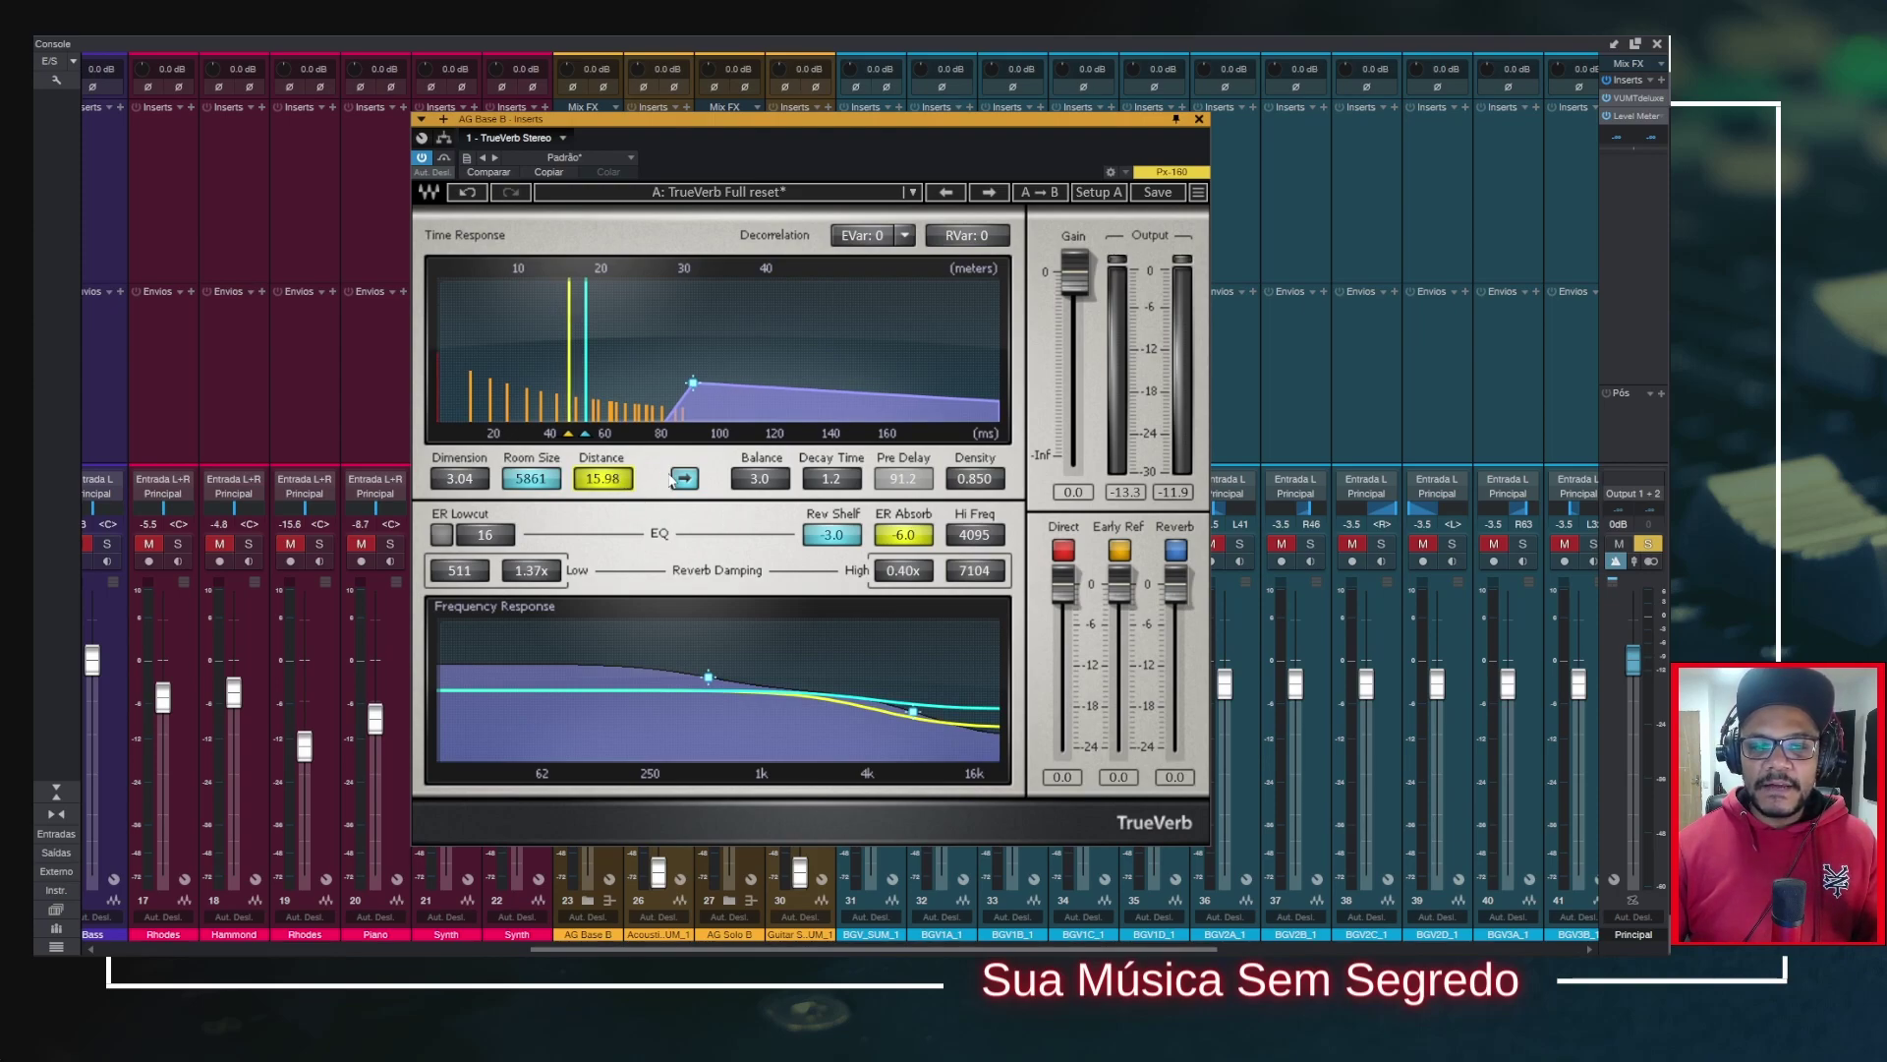
Step: Toggle the link between Distance and Balance, try a Pre Delay of 92.0, and leave the controls unlinked with Pre Delay at 91.2
left_click(685, 479)
left_click(685, 480)
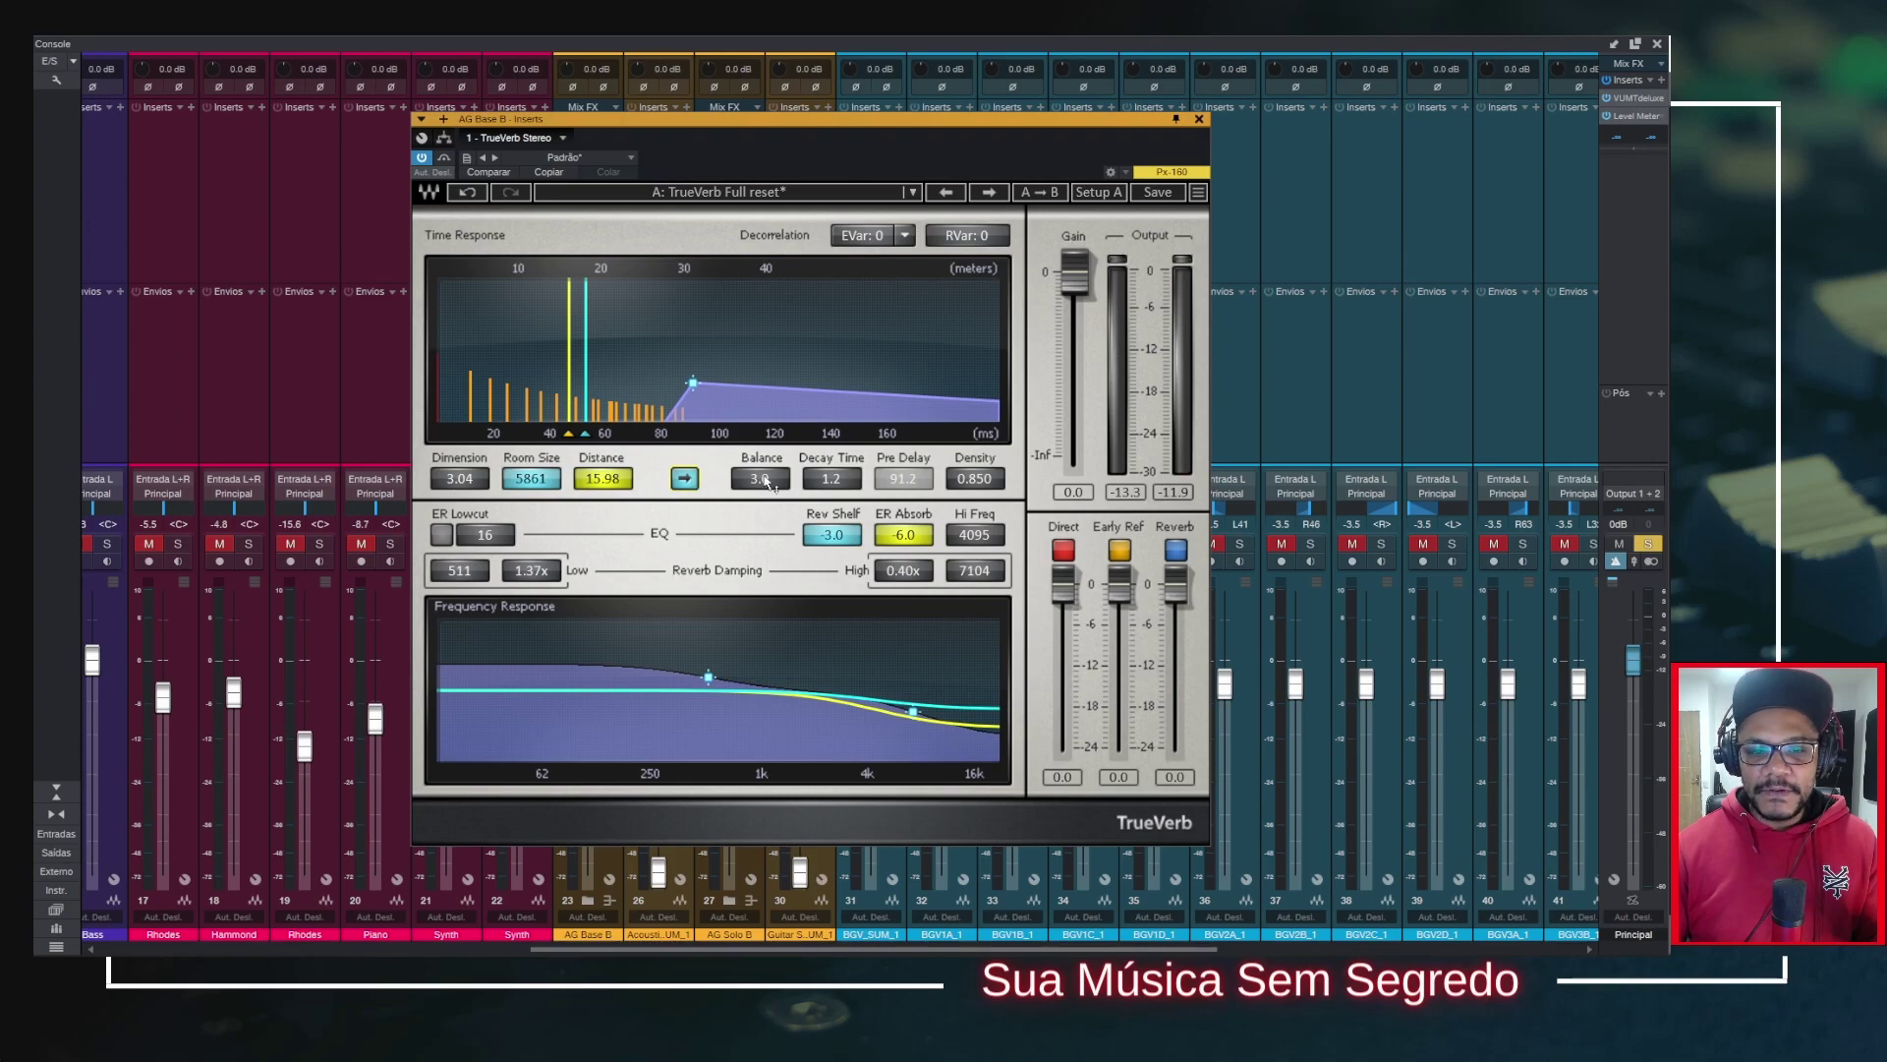
left_click(685, 479)
left_click_drag(890, 479, 905, 482)
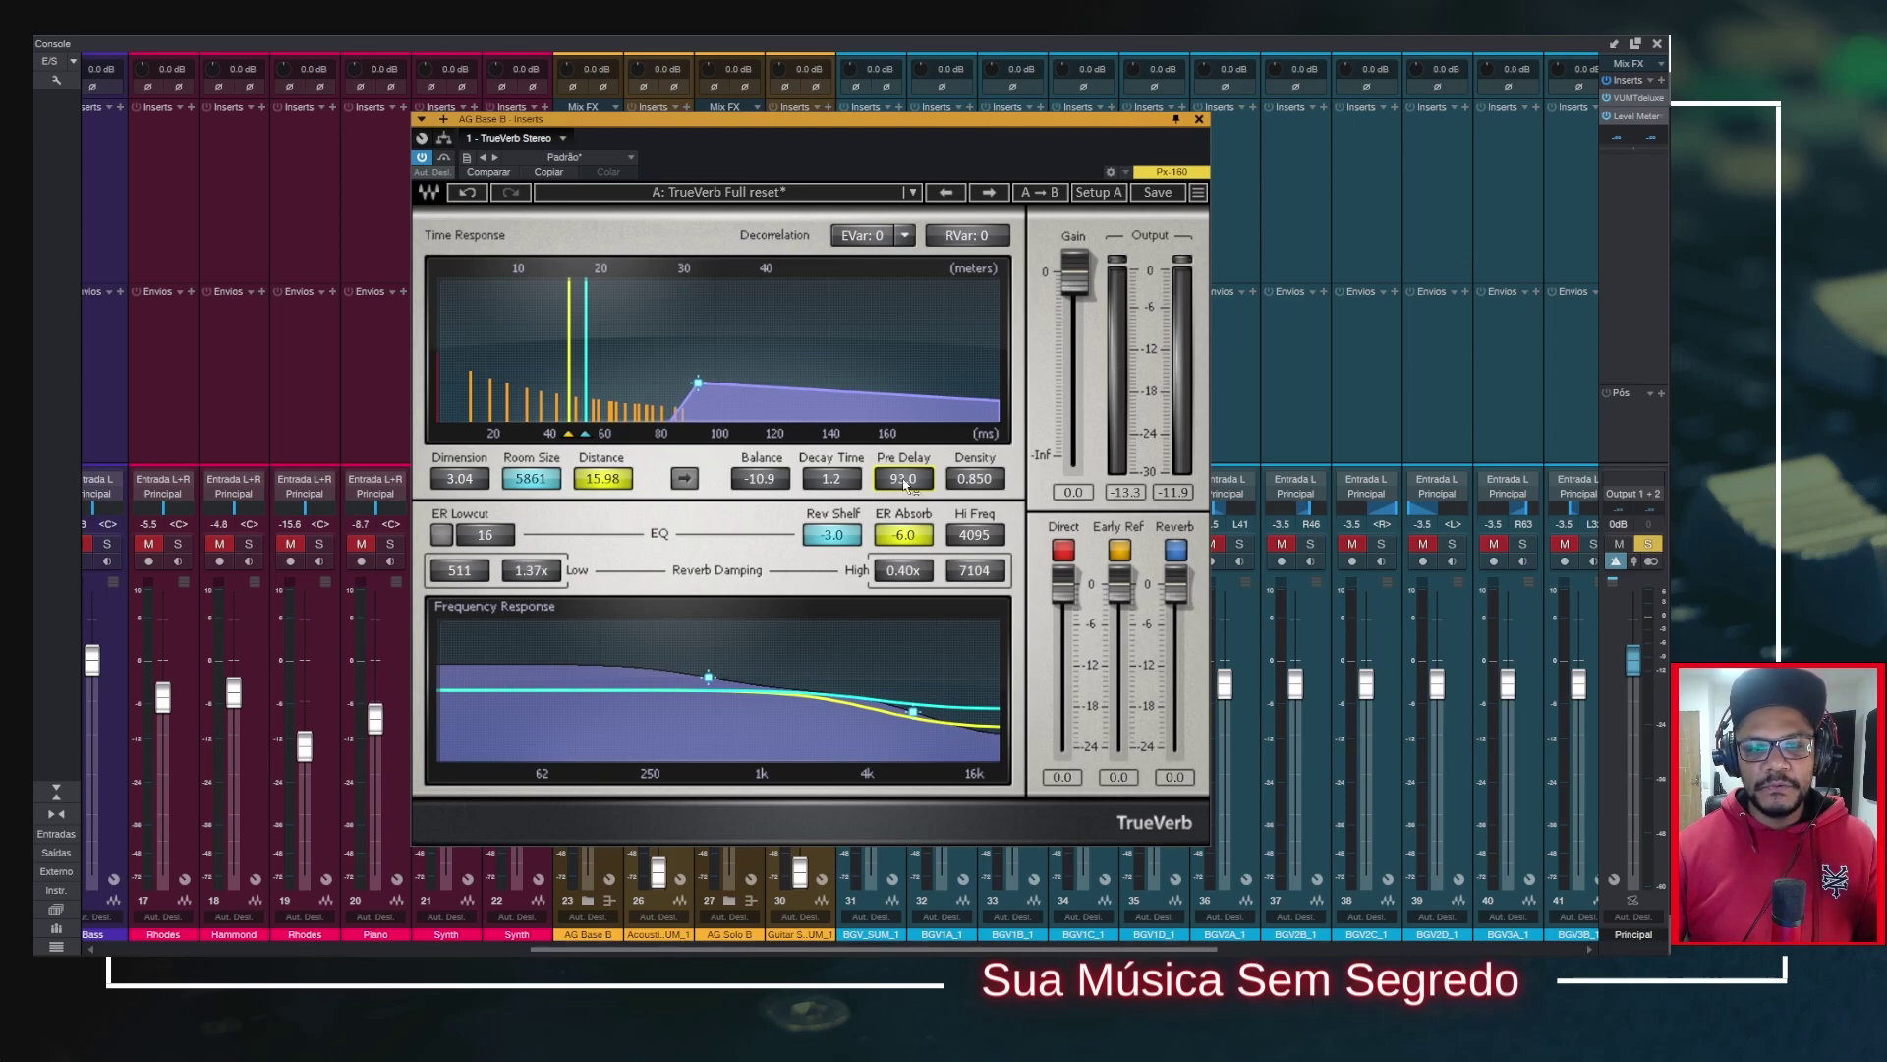
left_click(685, 479)
left_click(687, 479)
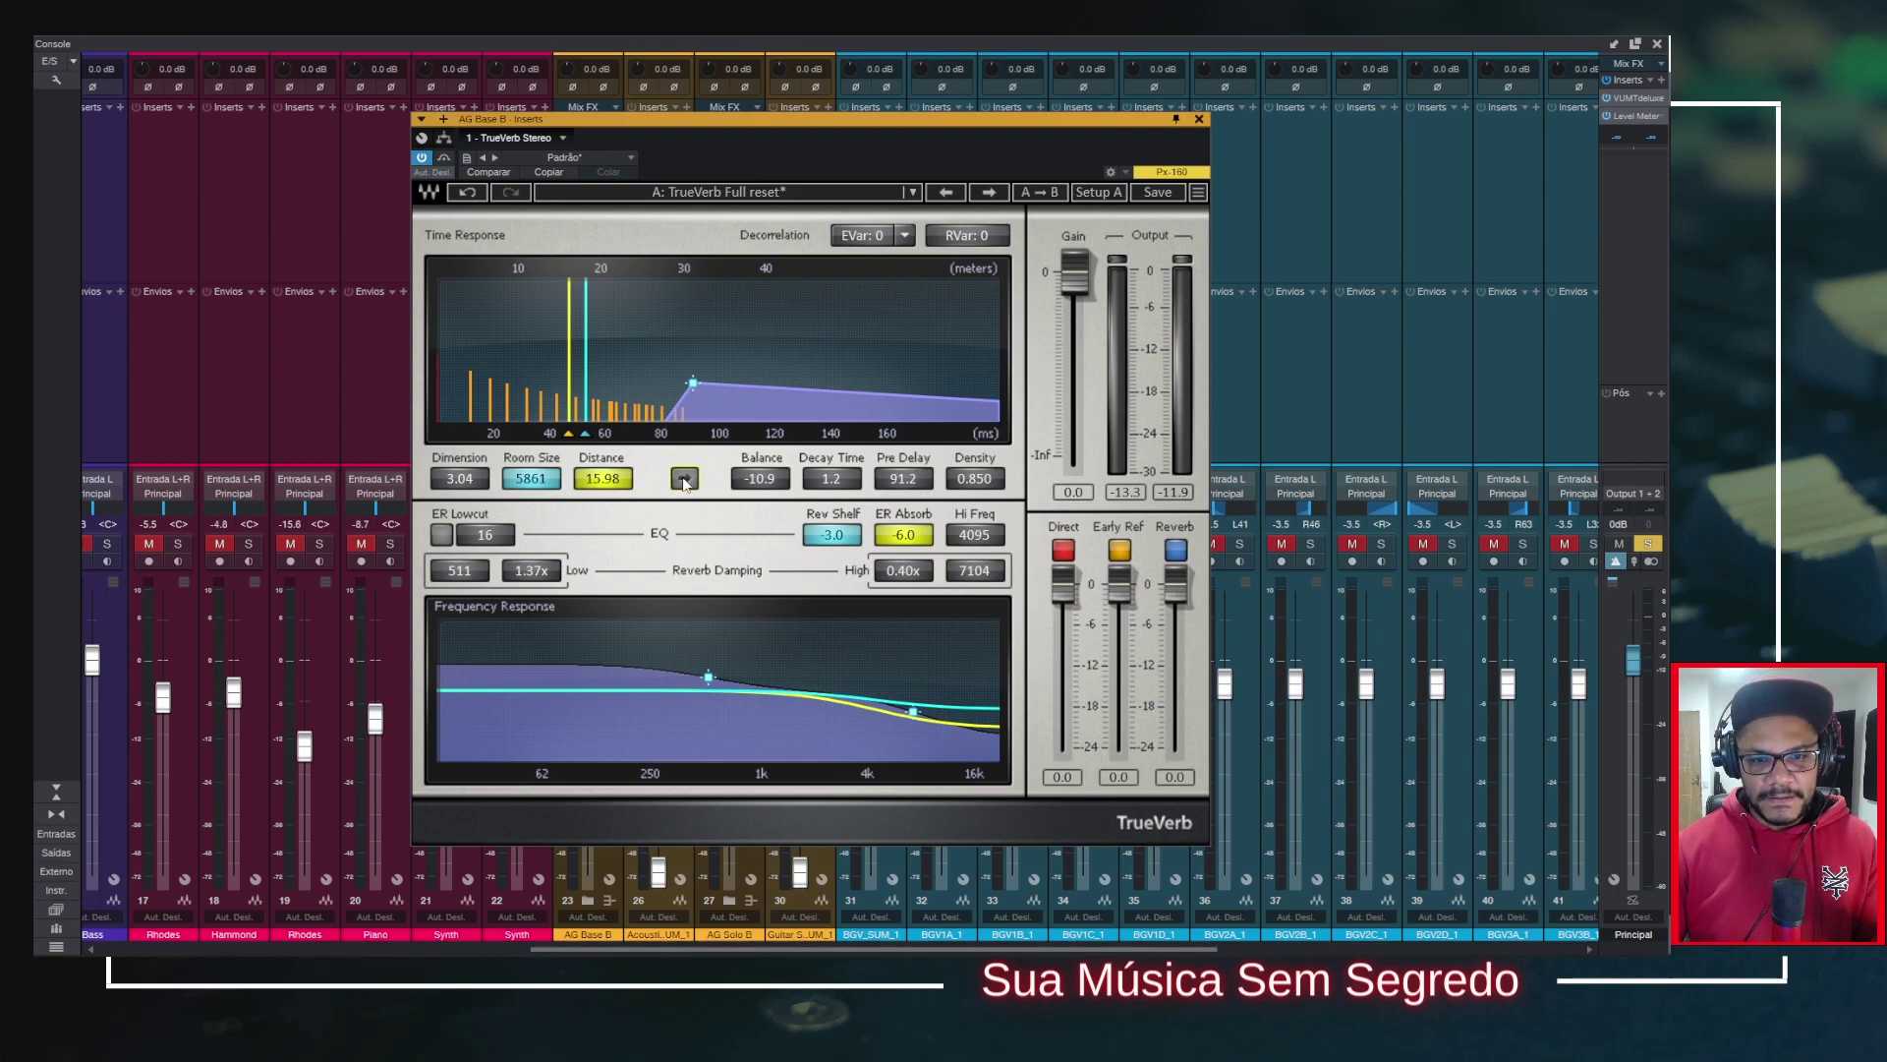
Step: Move the room size and distance markers through several positions, ending at Room Size 2426 and Distance 10.41
left_click_drag(585, 439, 518, 437)
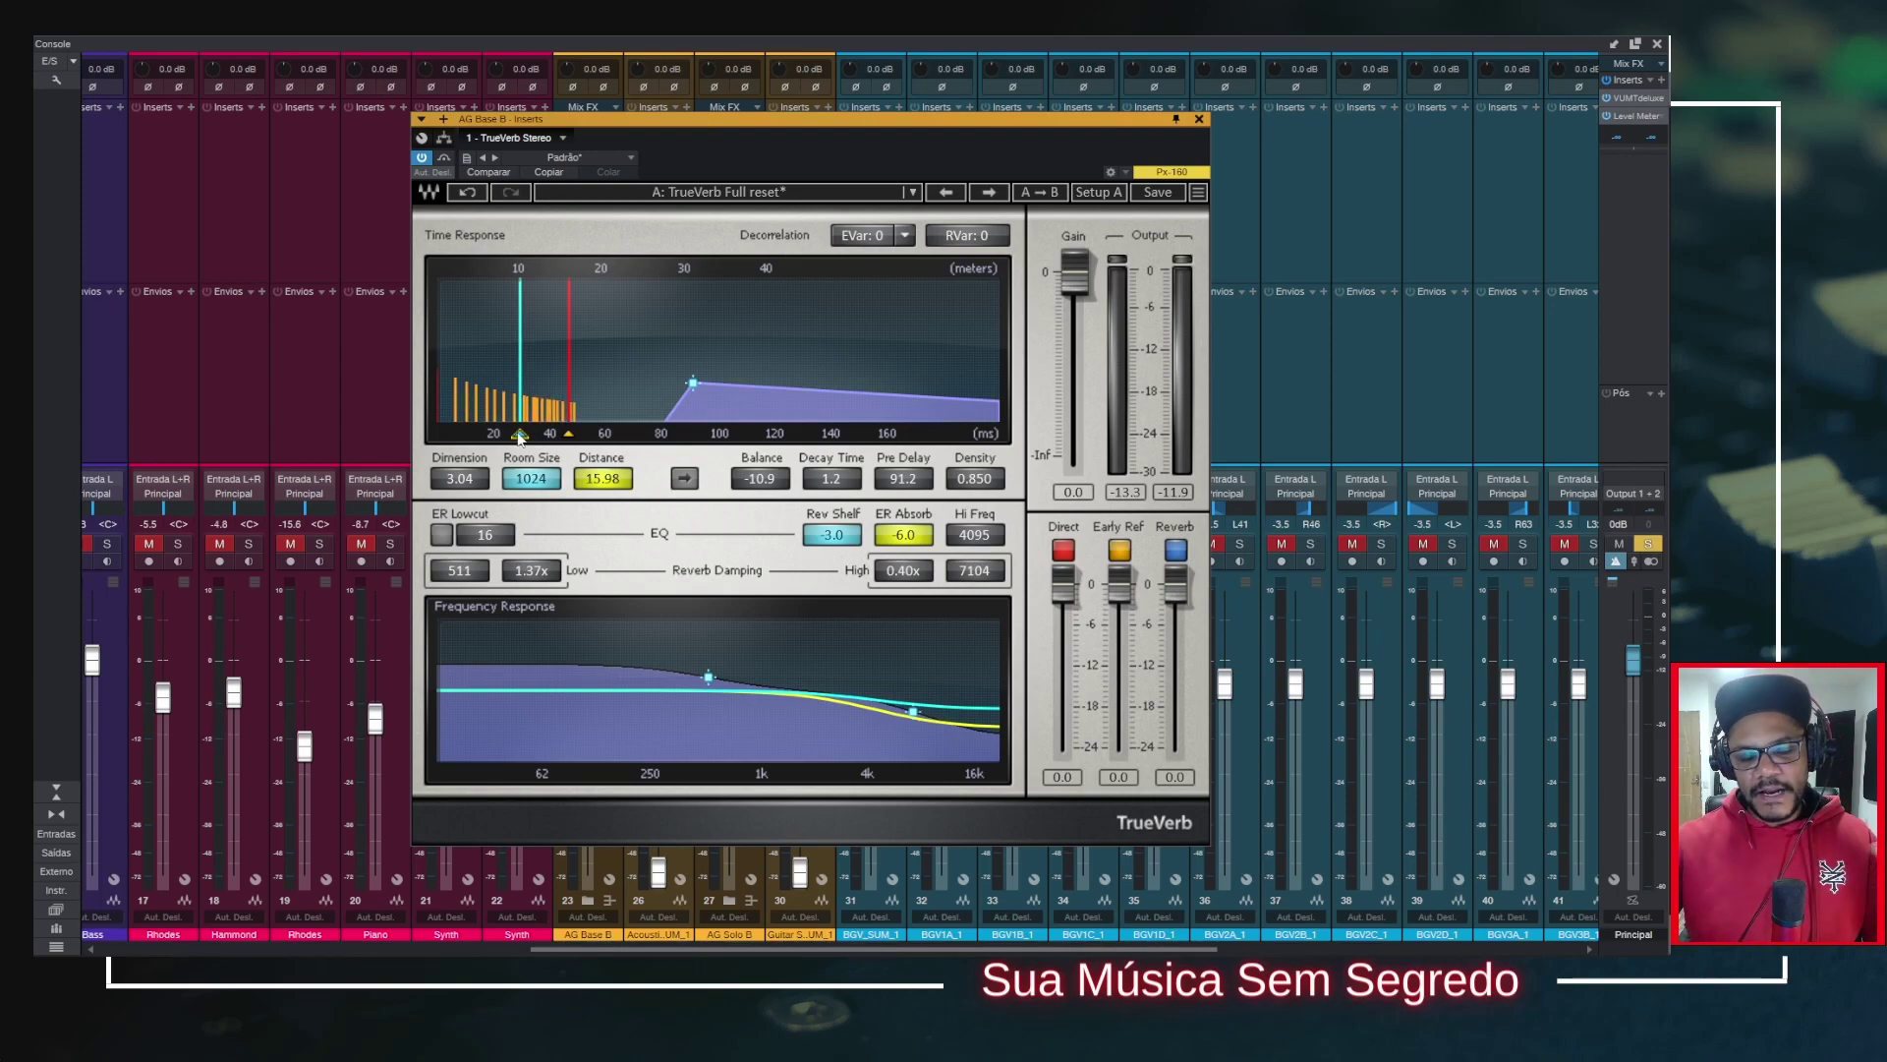
mouse_move(520, 436)
left_mouse_down()
mouse_move(480, 437)
mouse_move(512, 434)
left_mouse_up()
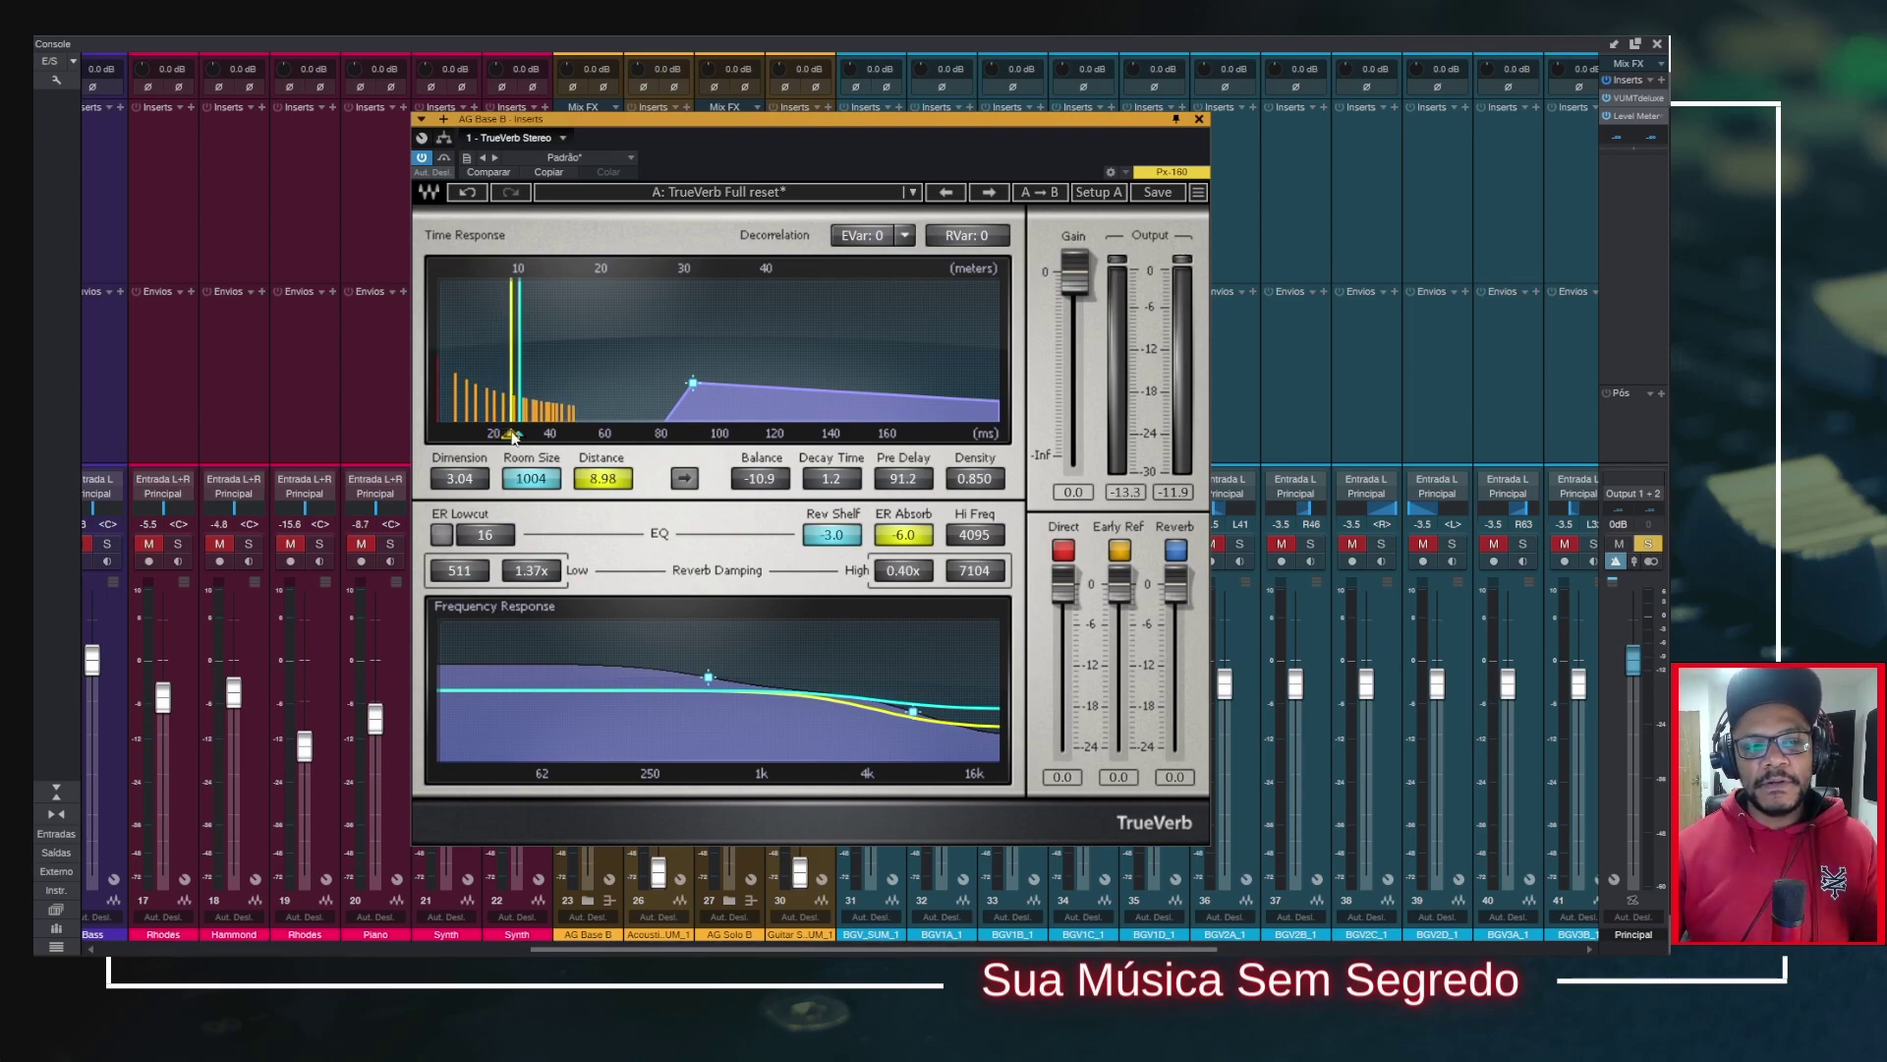
left_click_drag(512, 433, 549, 433)
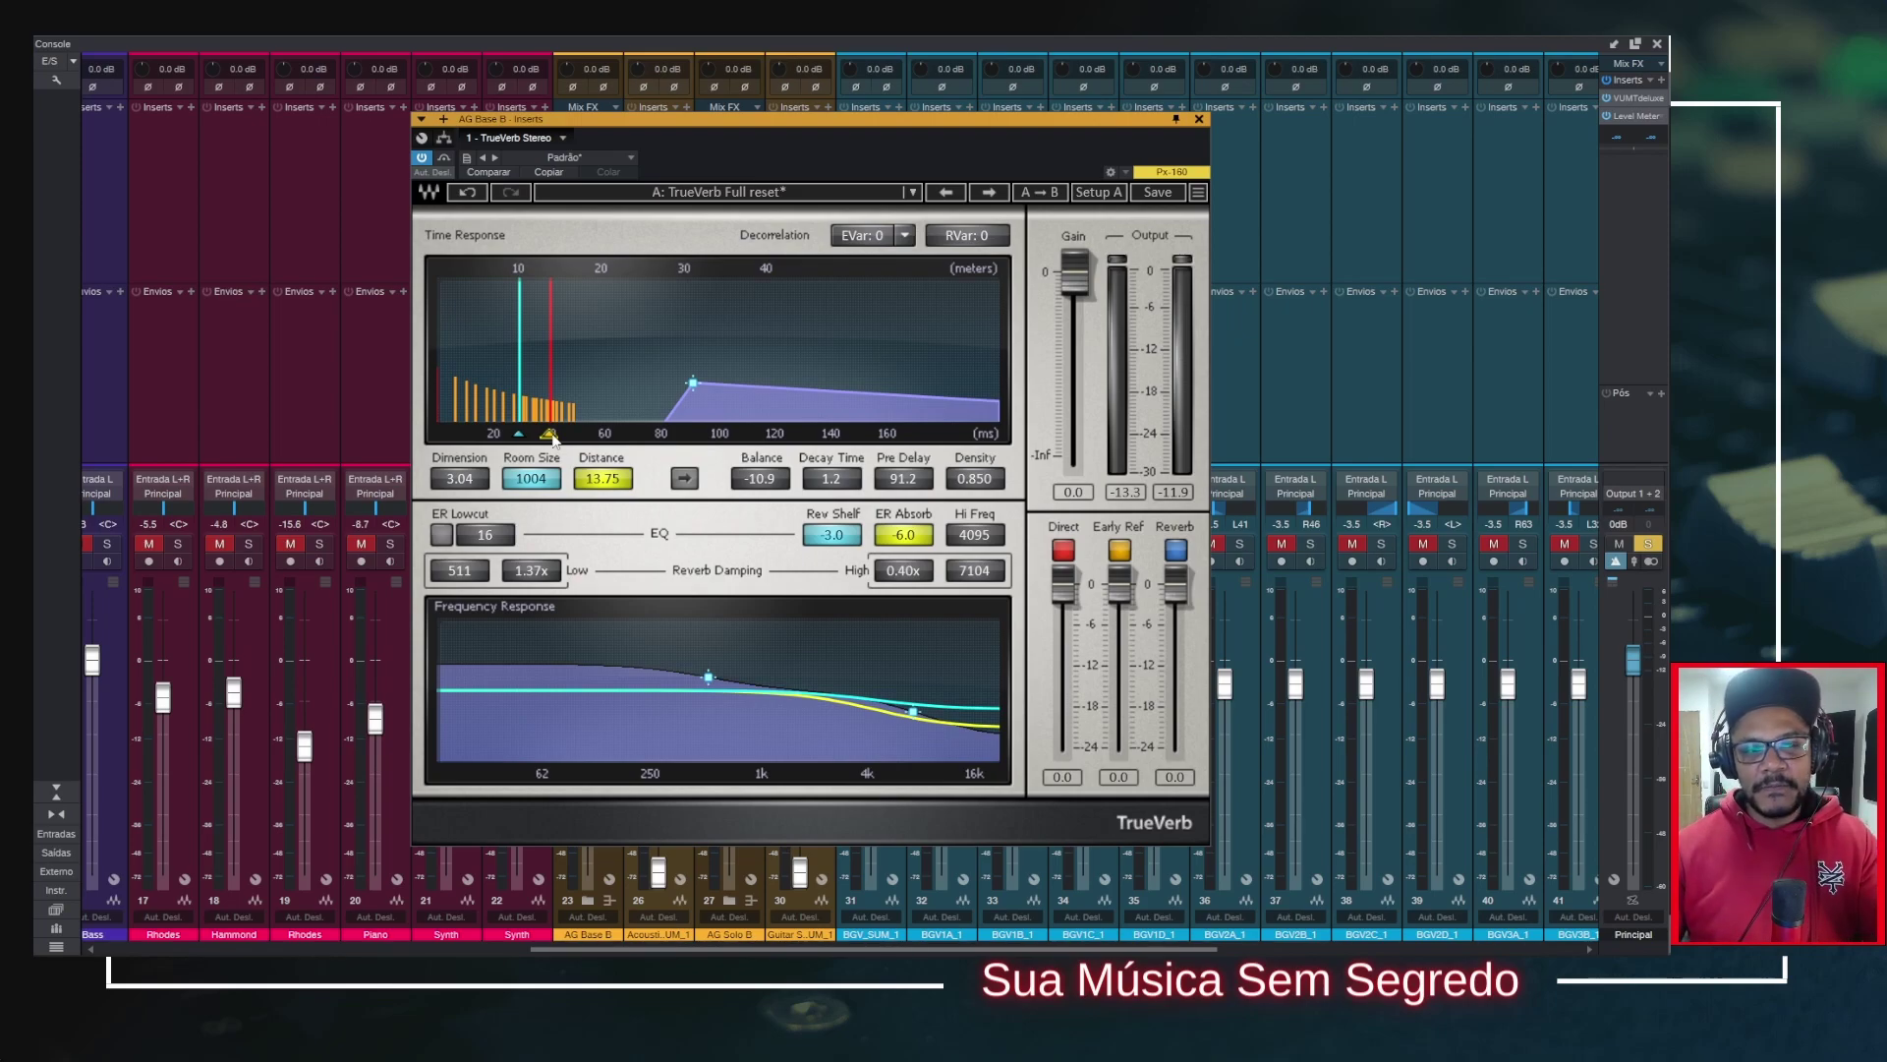
mouse_move(554, 436)
left_mouse_down()
mouse_move(500, 434)
mouse_move(540, 433)
mouse_move(522, 434)
left_mouse_up()
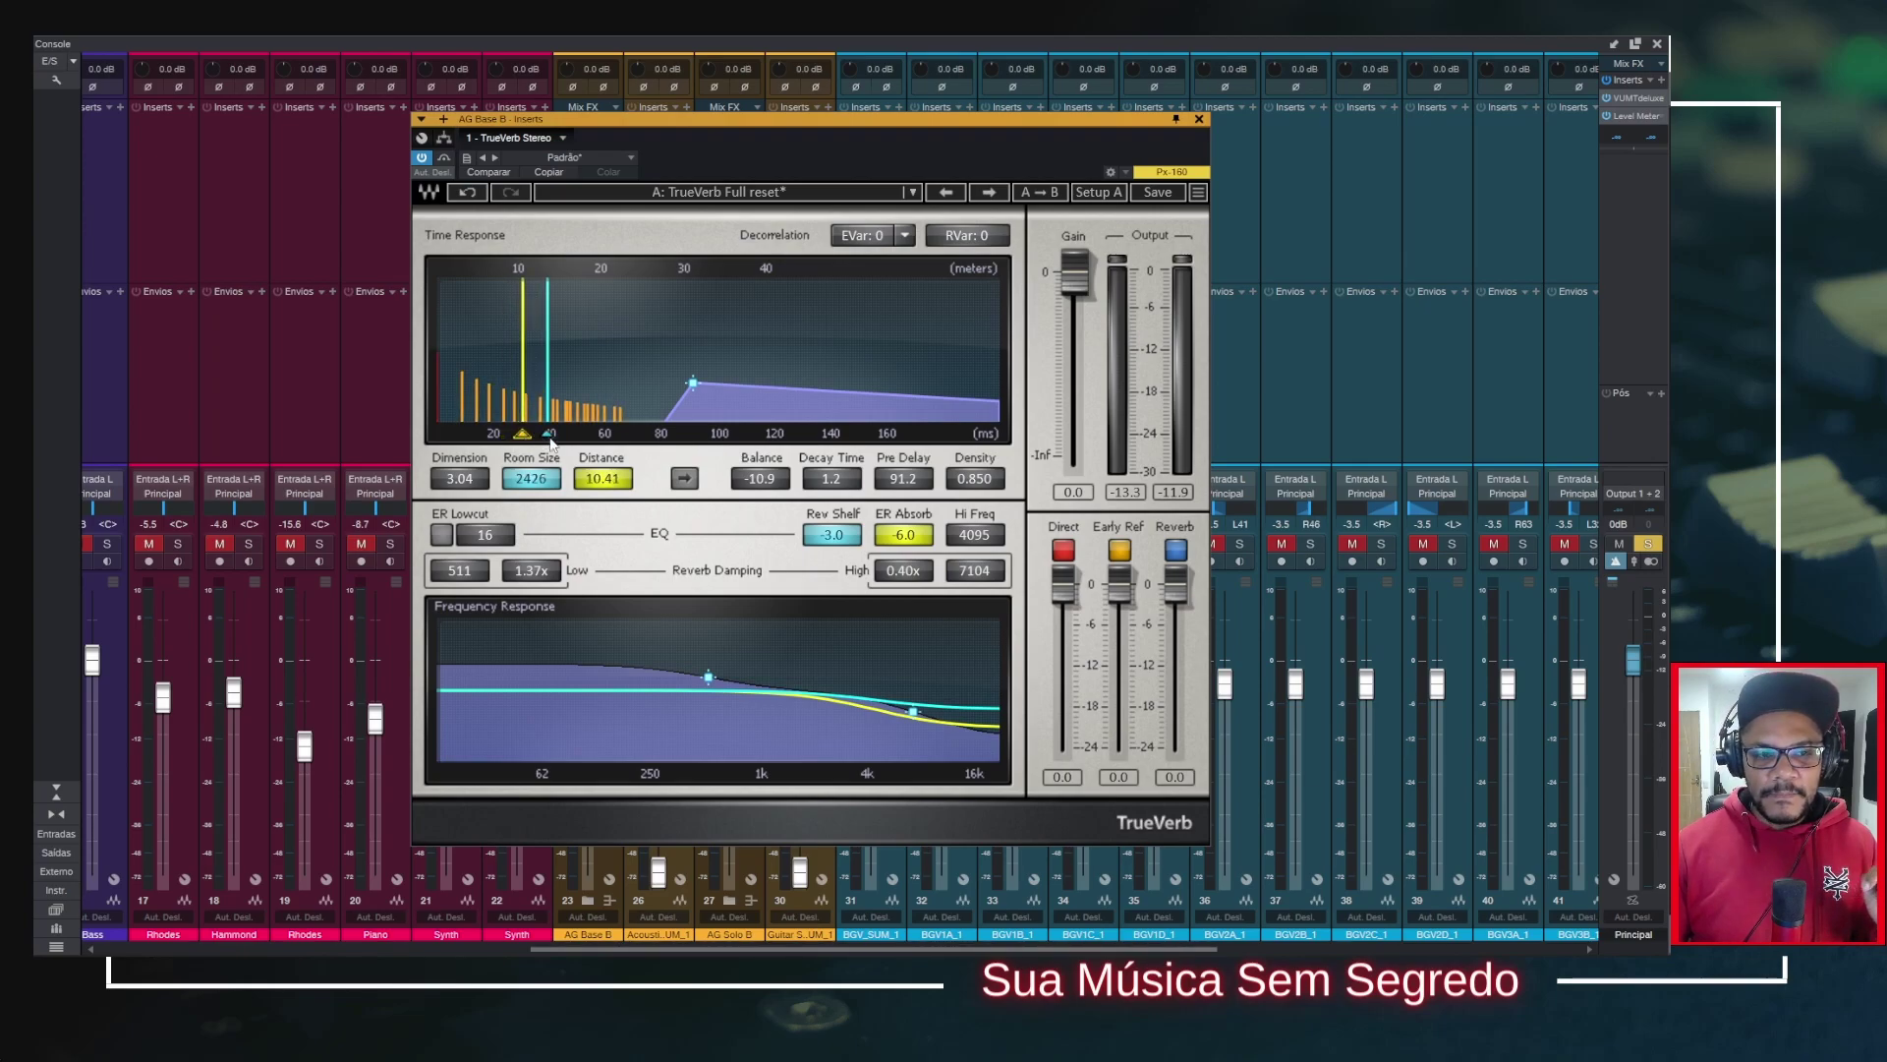
Step: Raise the Decay Time to about 9.6, play the mix to hear it, and reduce the Decay Time to 1.6
left_click(839, 480)
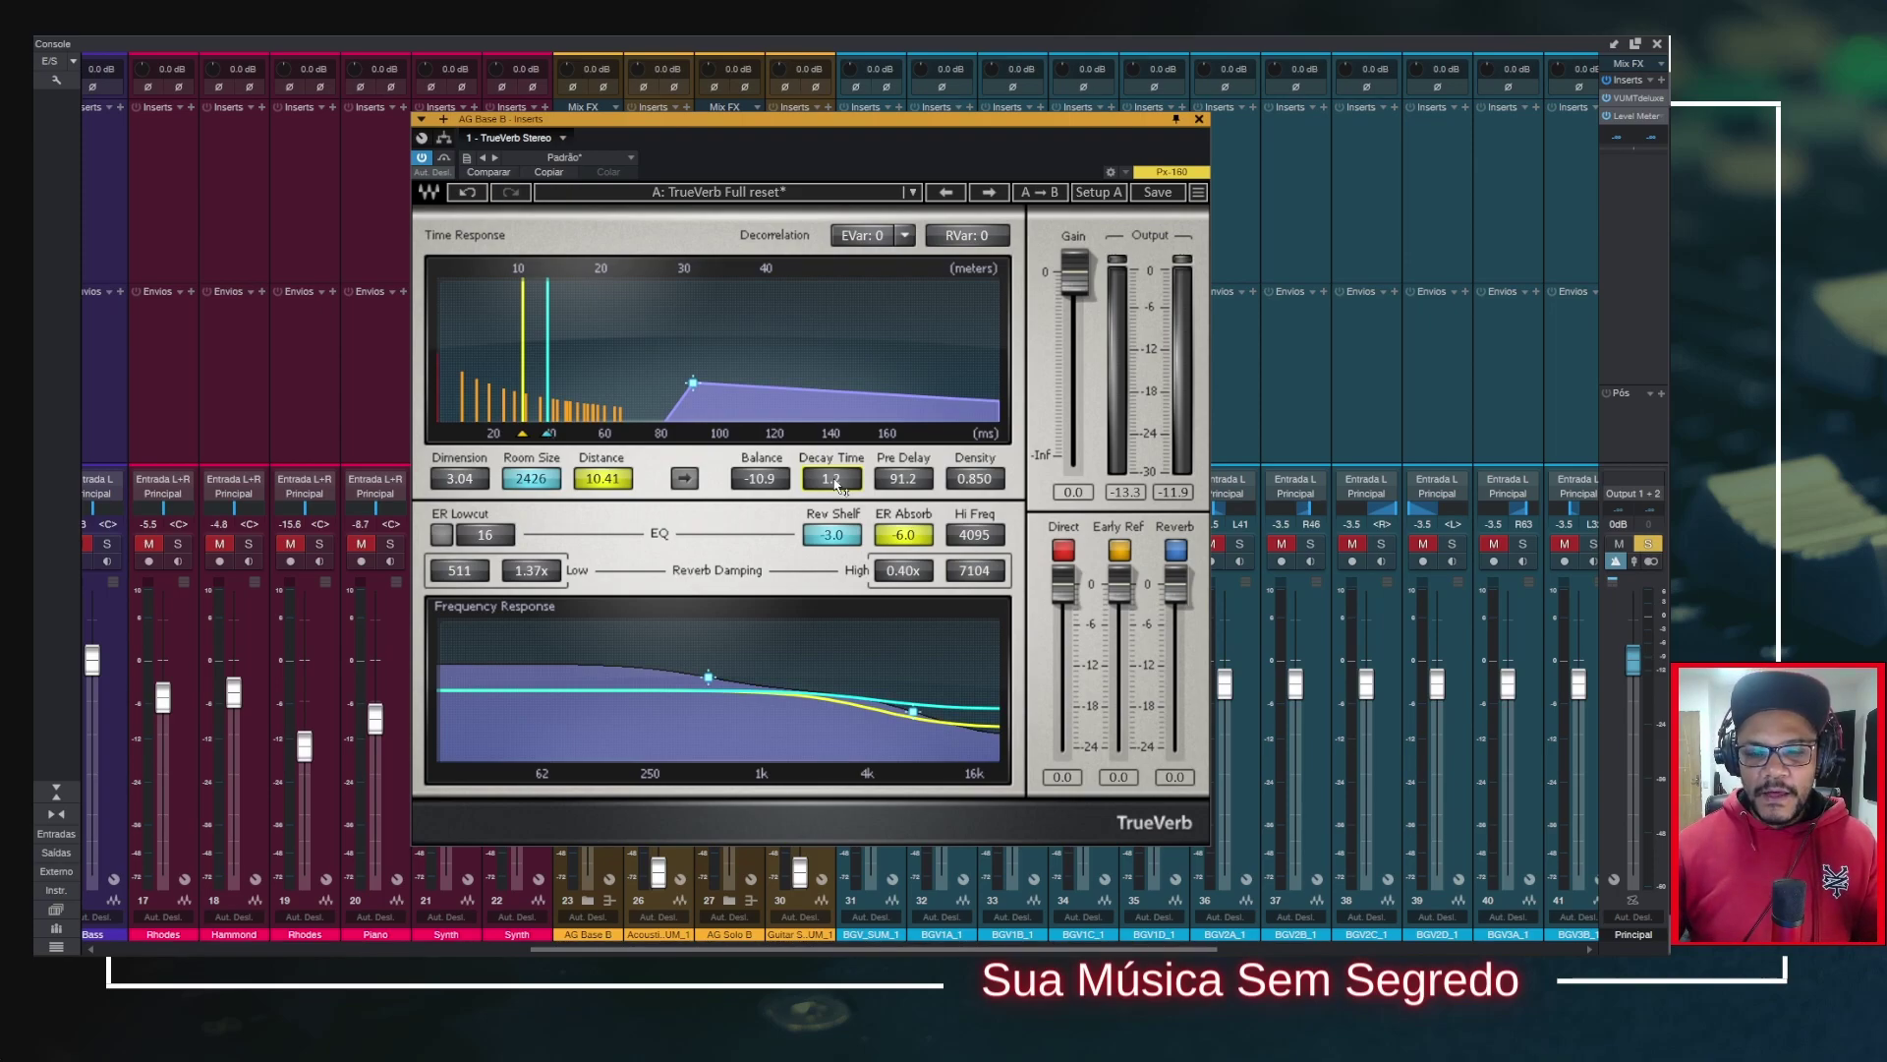
left_click_drag(831, 479, 836, 438)
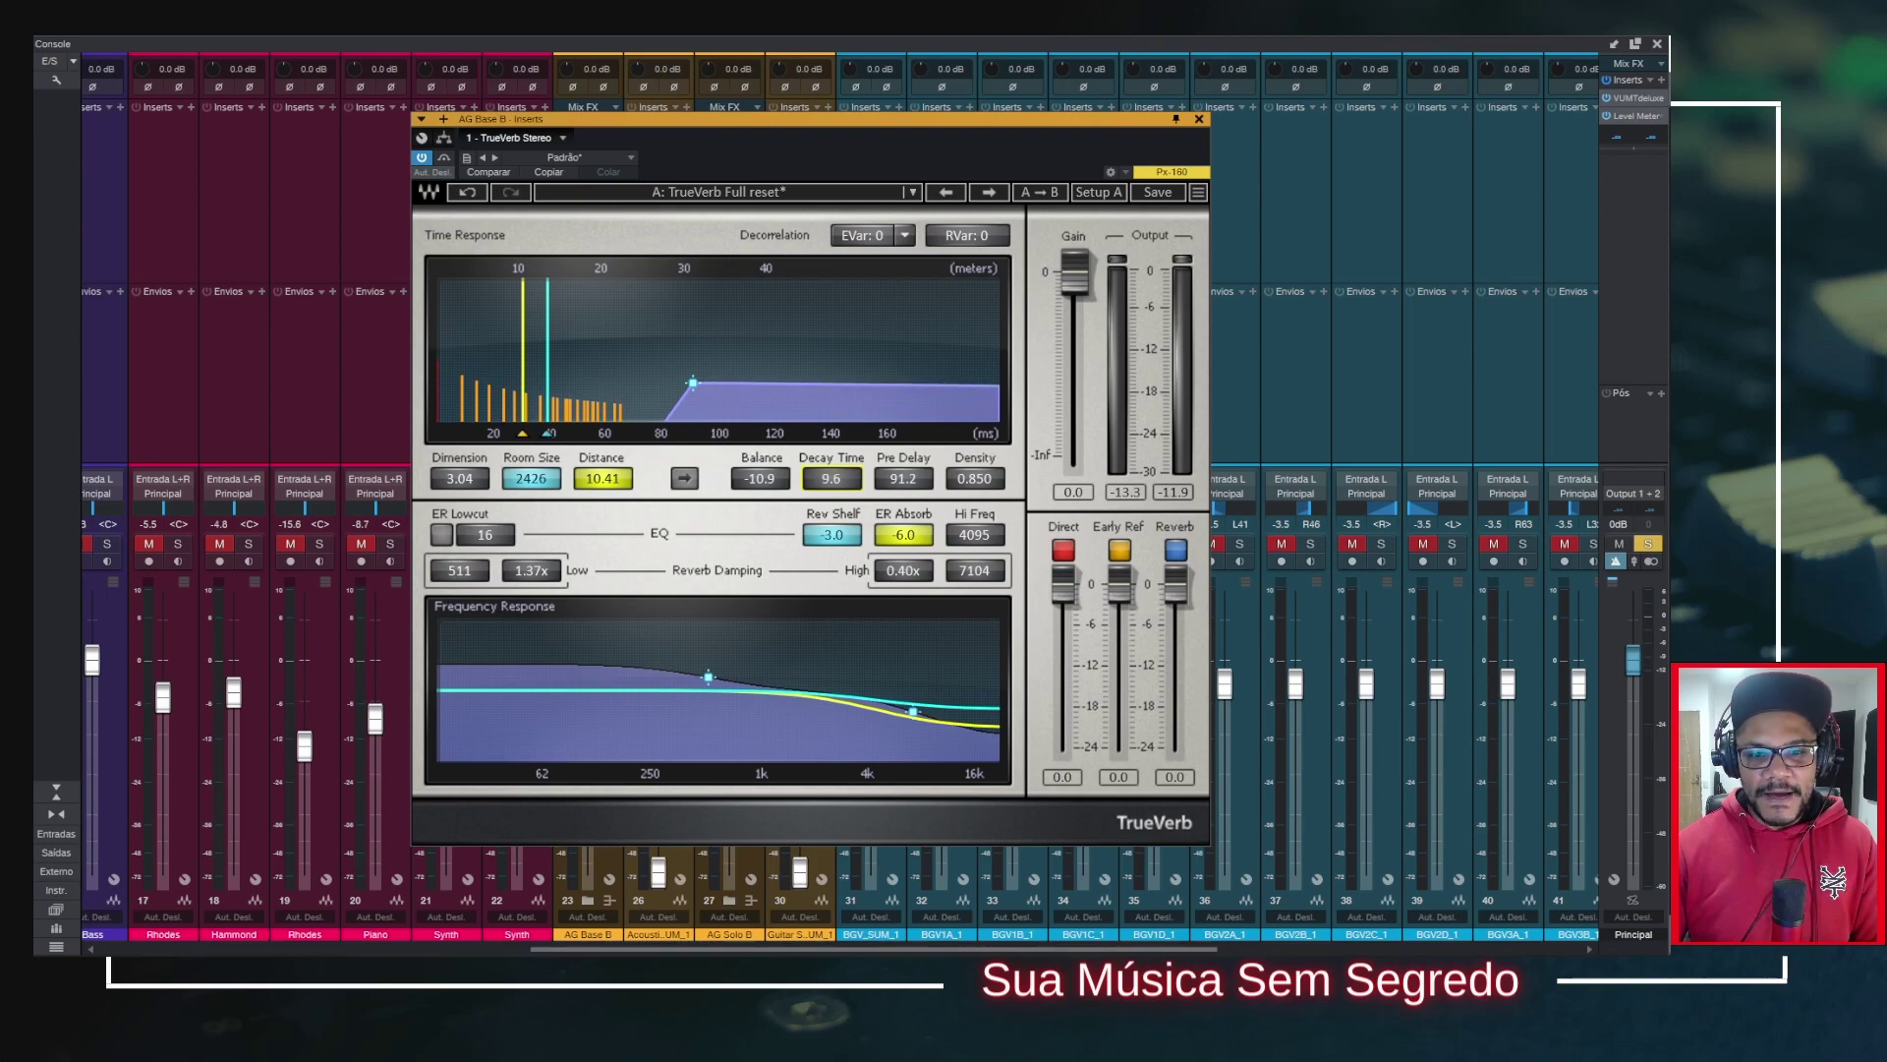
key("space")
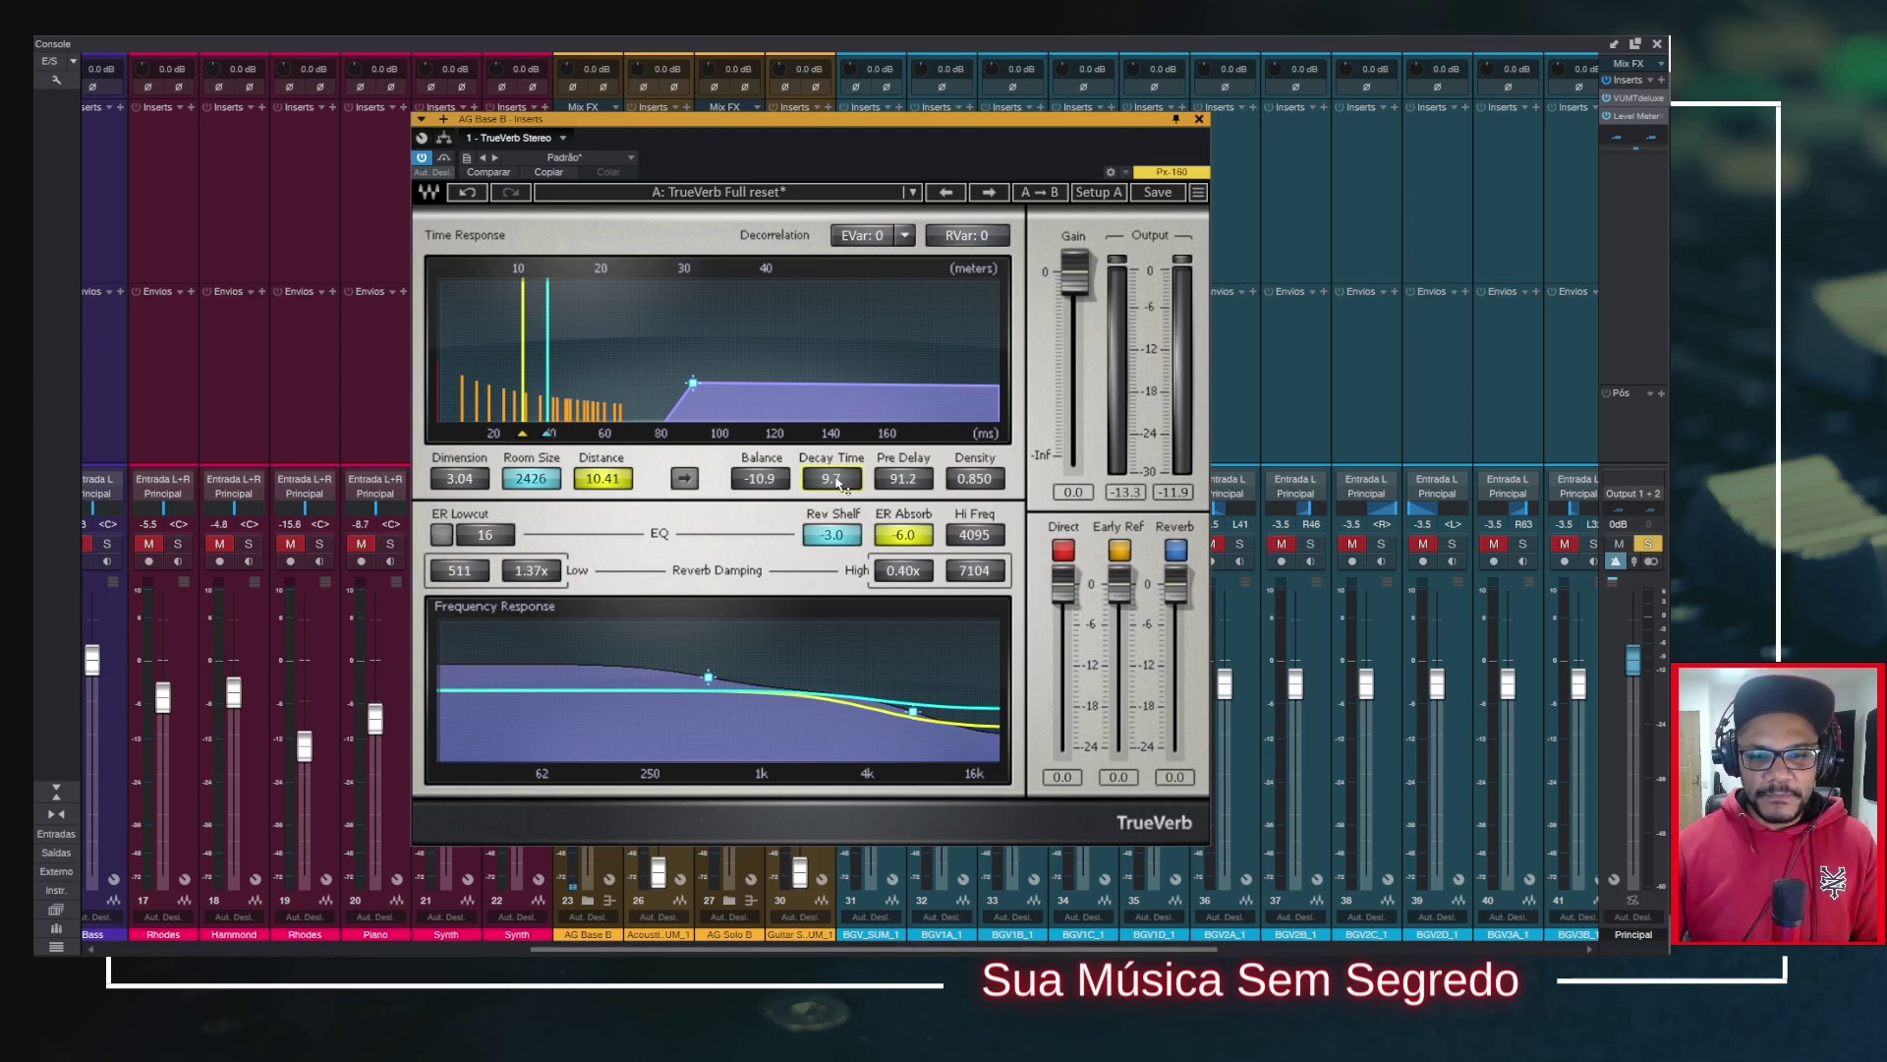
left_click_drag(837, 482, 837, 617)
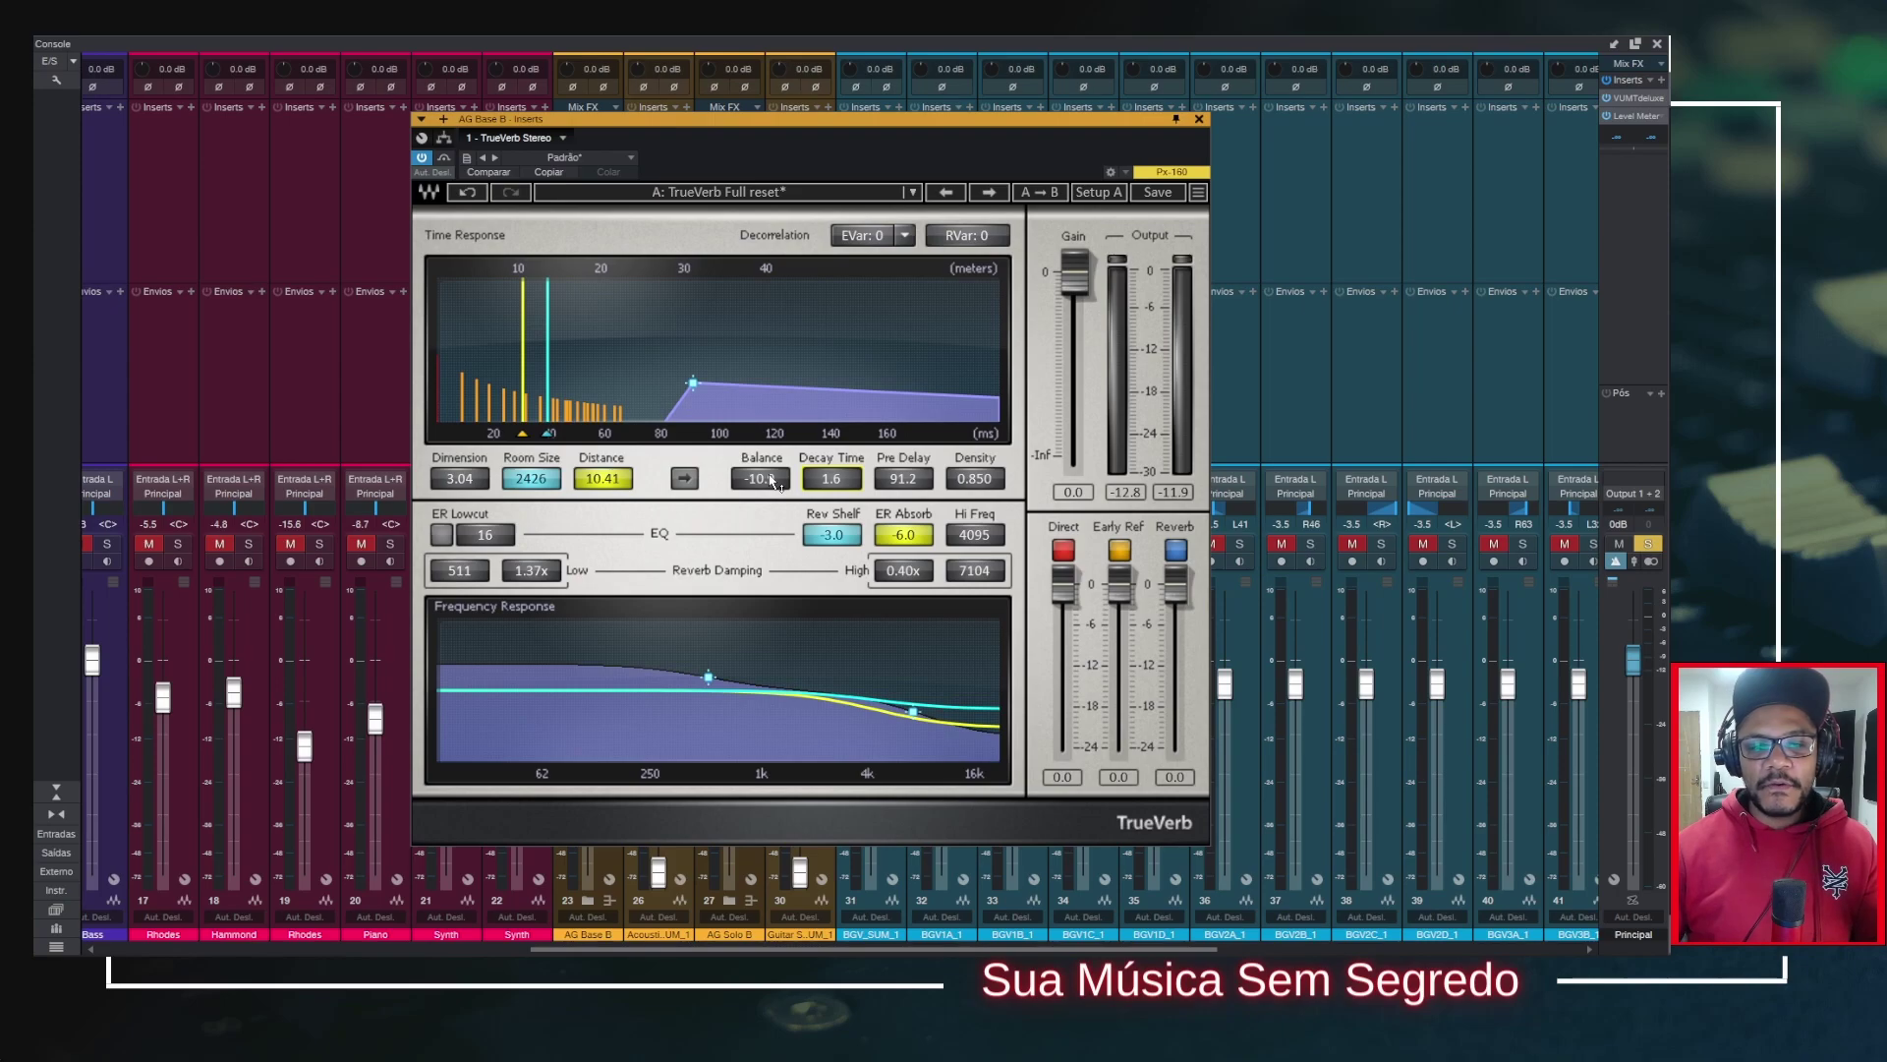
Step: Relink the reverb controls, set the Balance to 0.0, then unlink them and adjust the Balance to about -7.3
left_click(688, 481)
left_click_drag(764, 478, 770, 487)
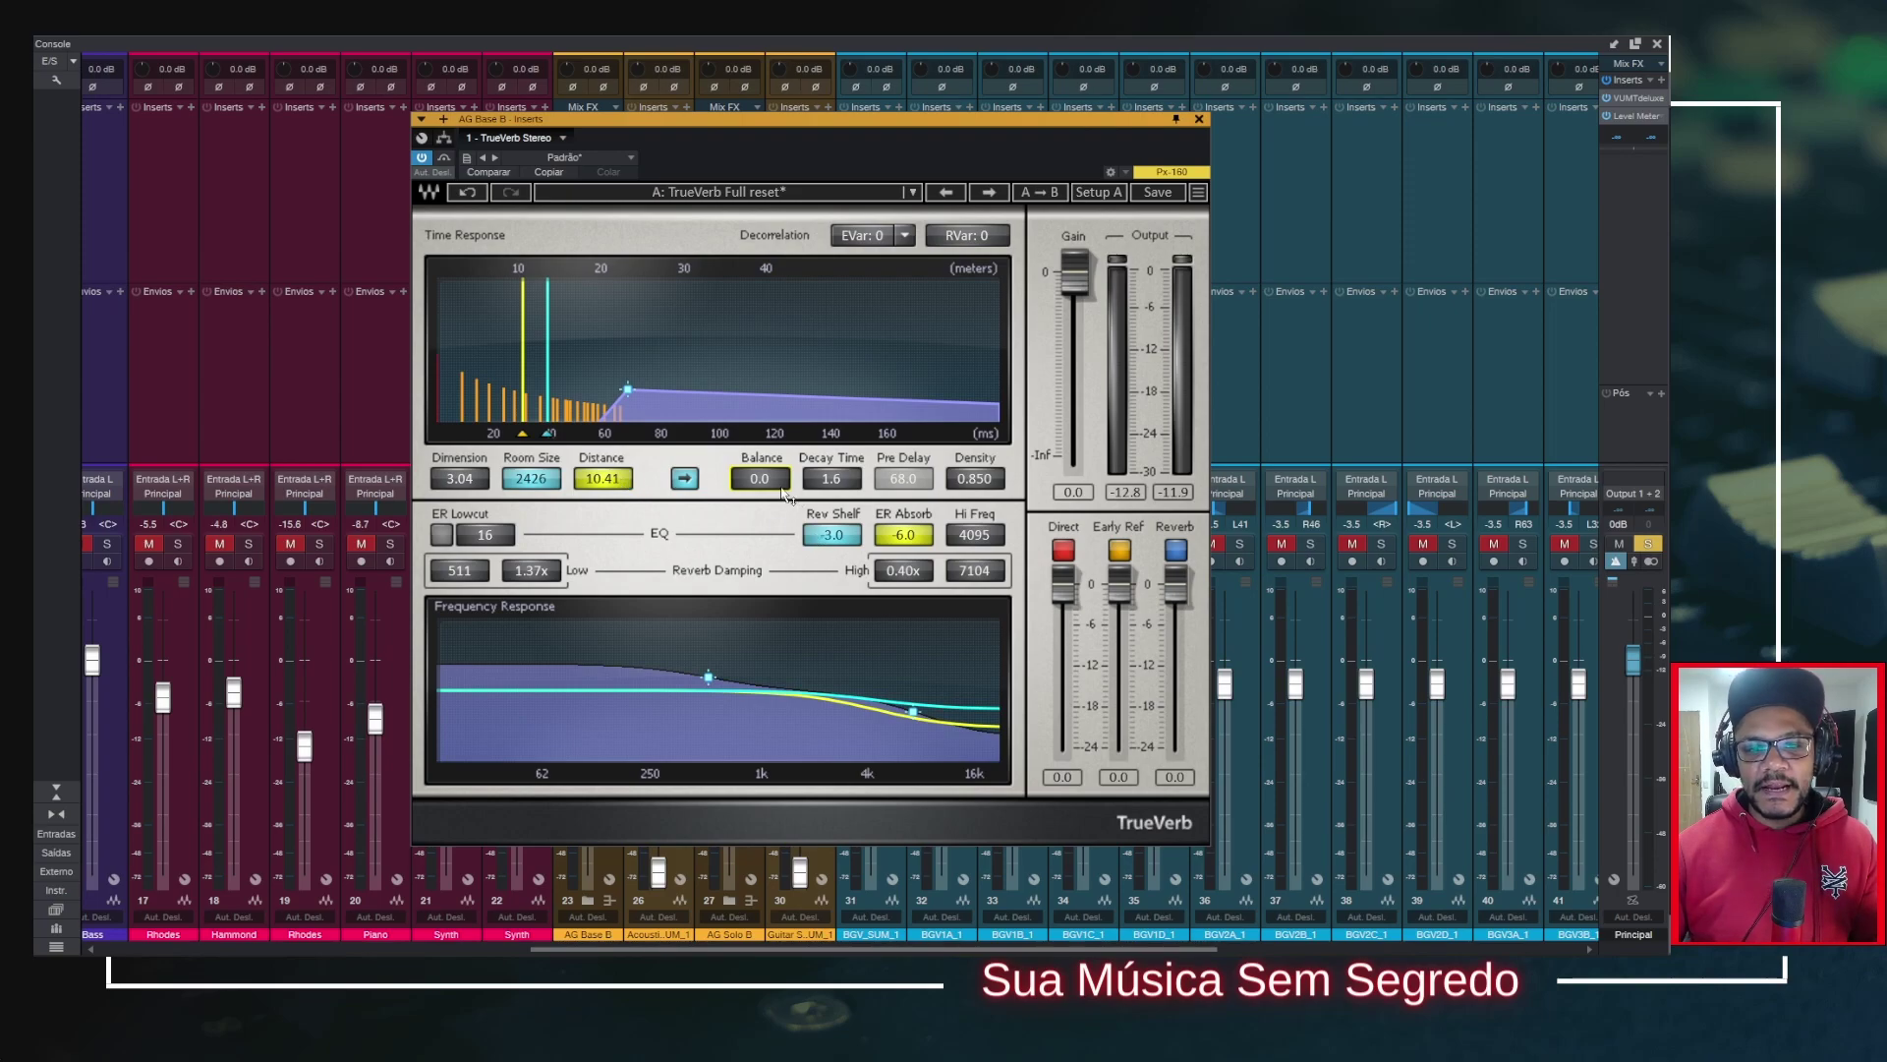
left_click(691, 480)
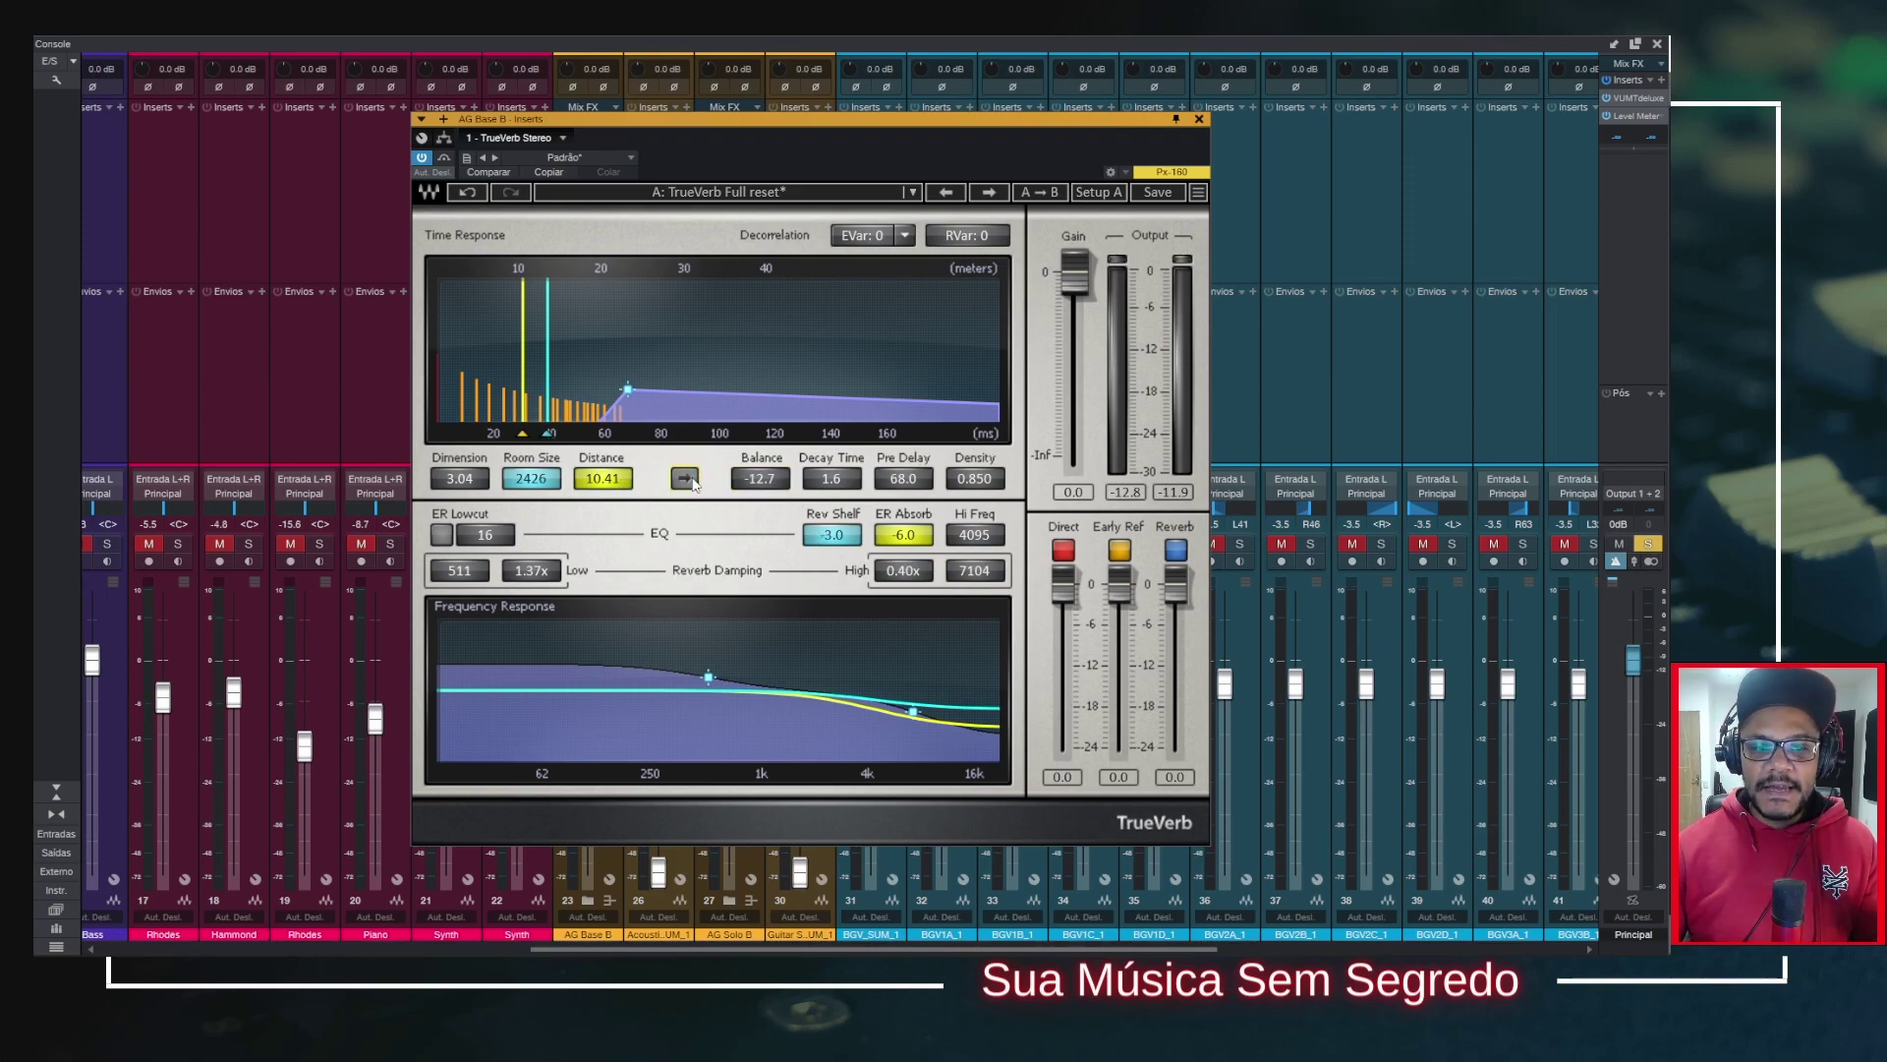
left_click(691, 480)
left_click_drag(737, 488, 776, 483)
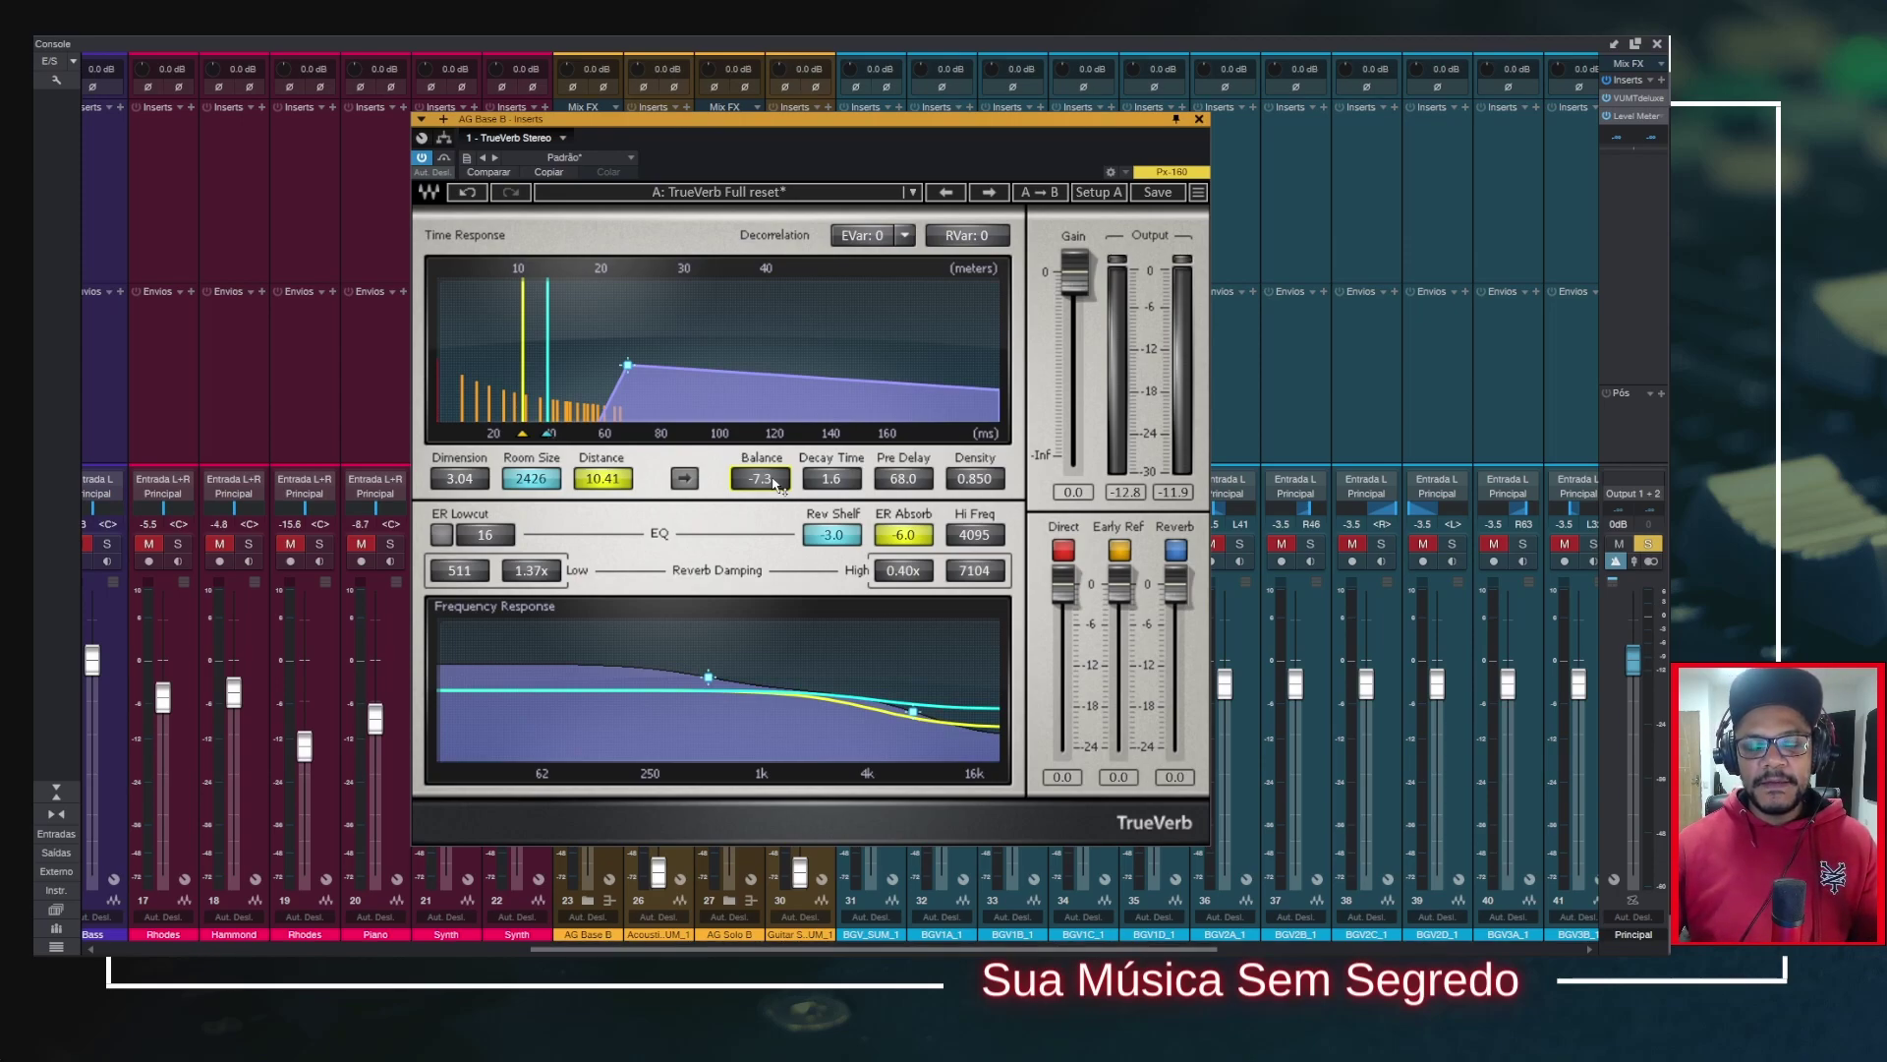
Step: Audition Balance values of 0.4, 0.7 and -0.1, lower the Balance to -32.9, and bypass TrueVerb during playback
left_click_drag(777, 483, 776, 453)
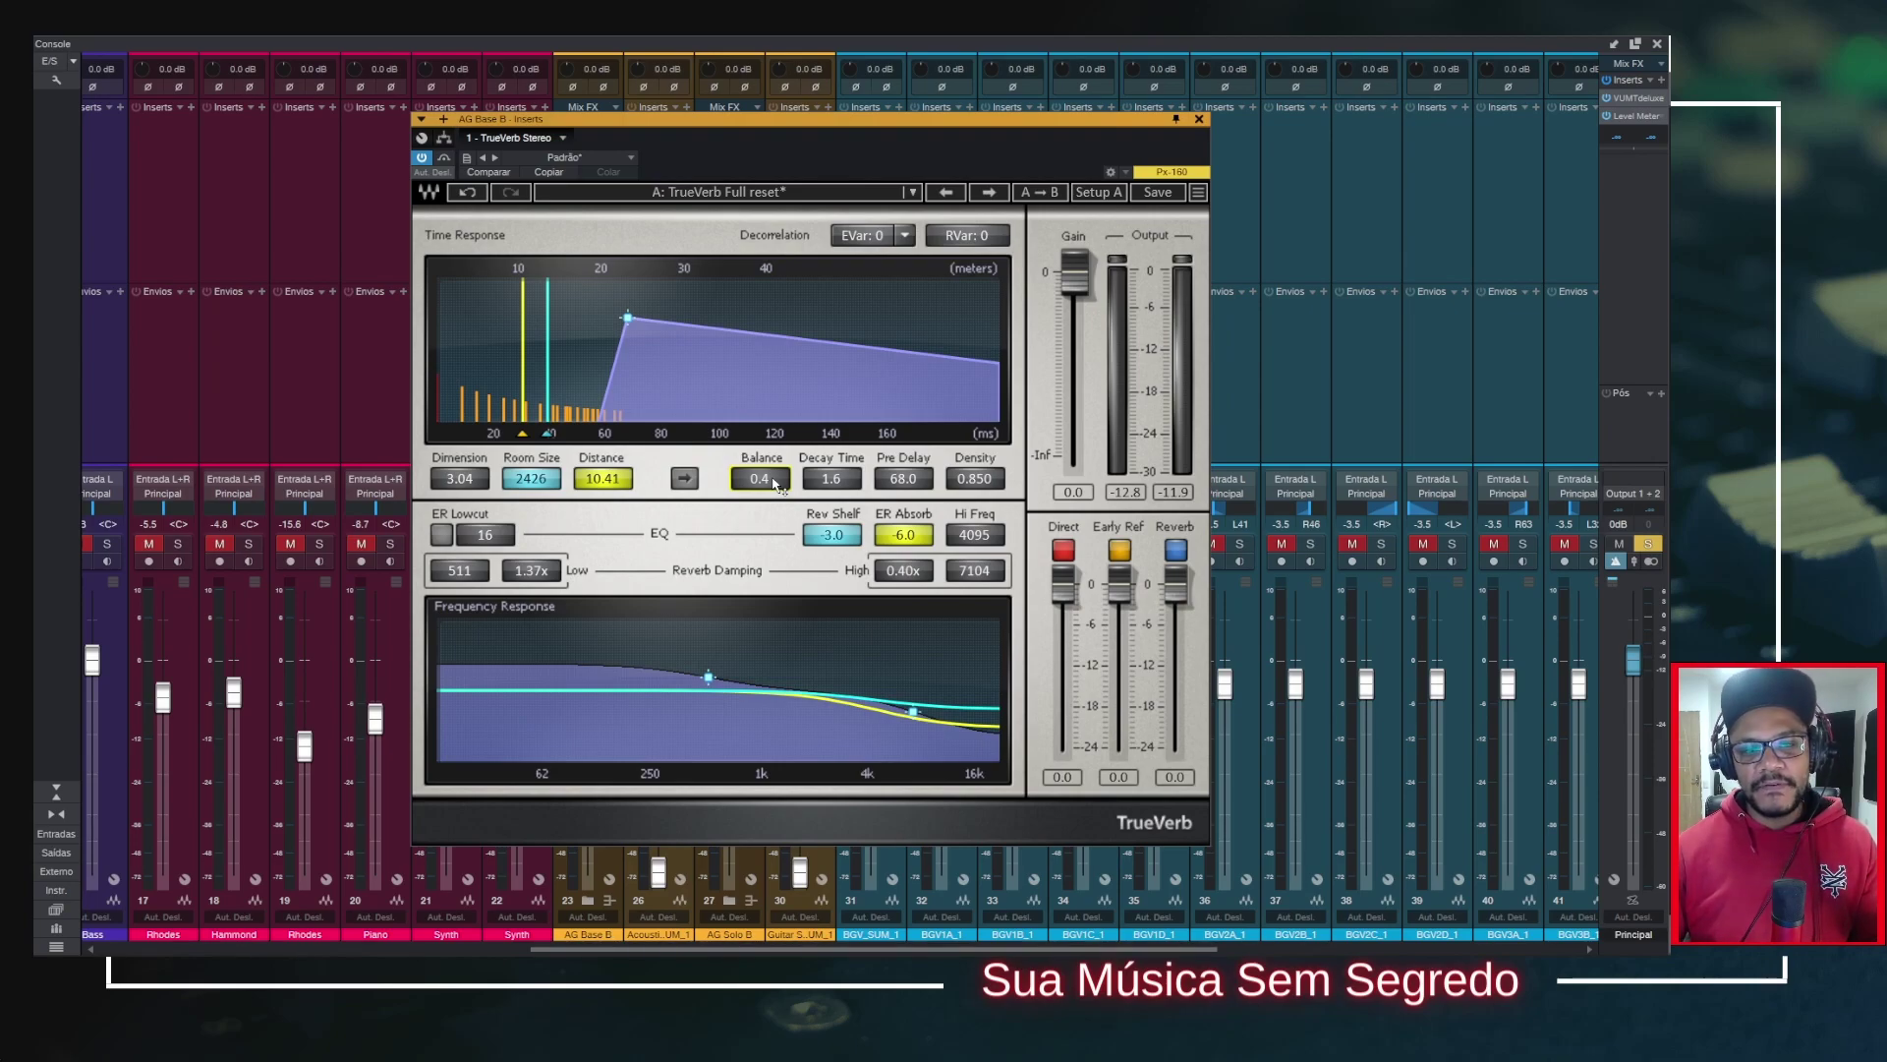
left_click_drag(777, 484, 772, 482)
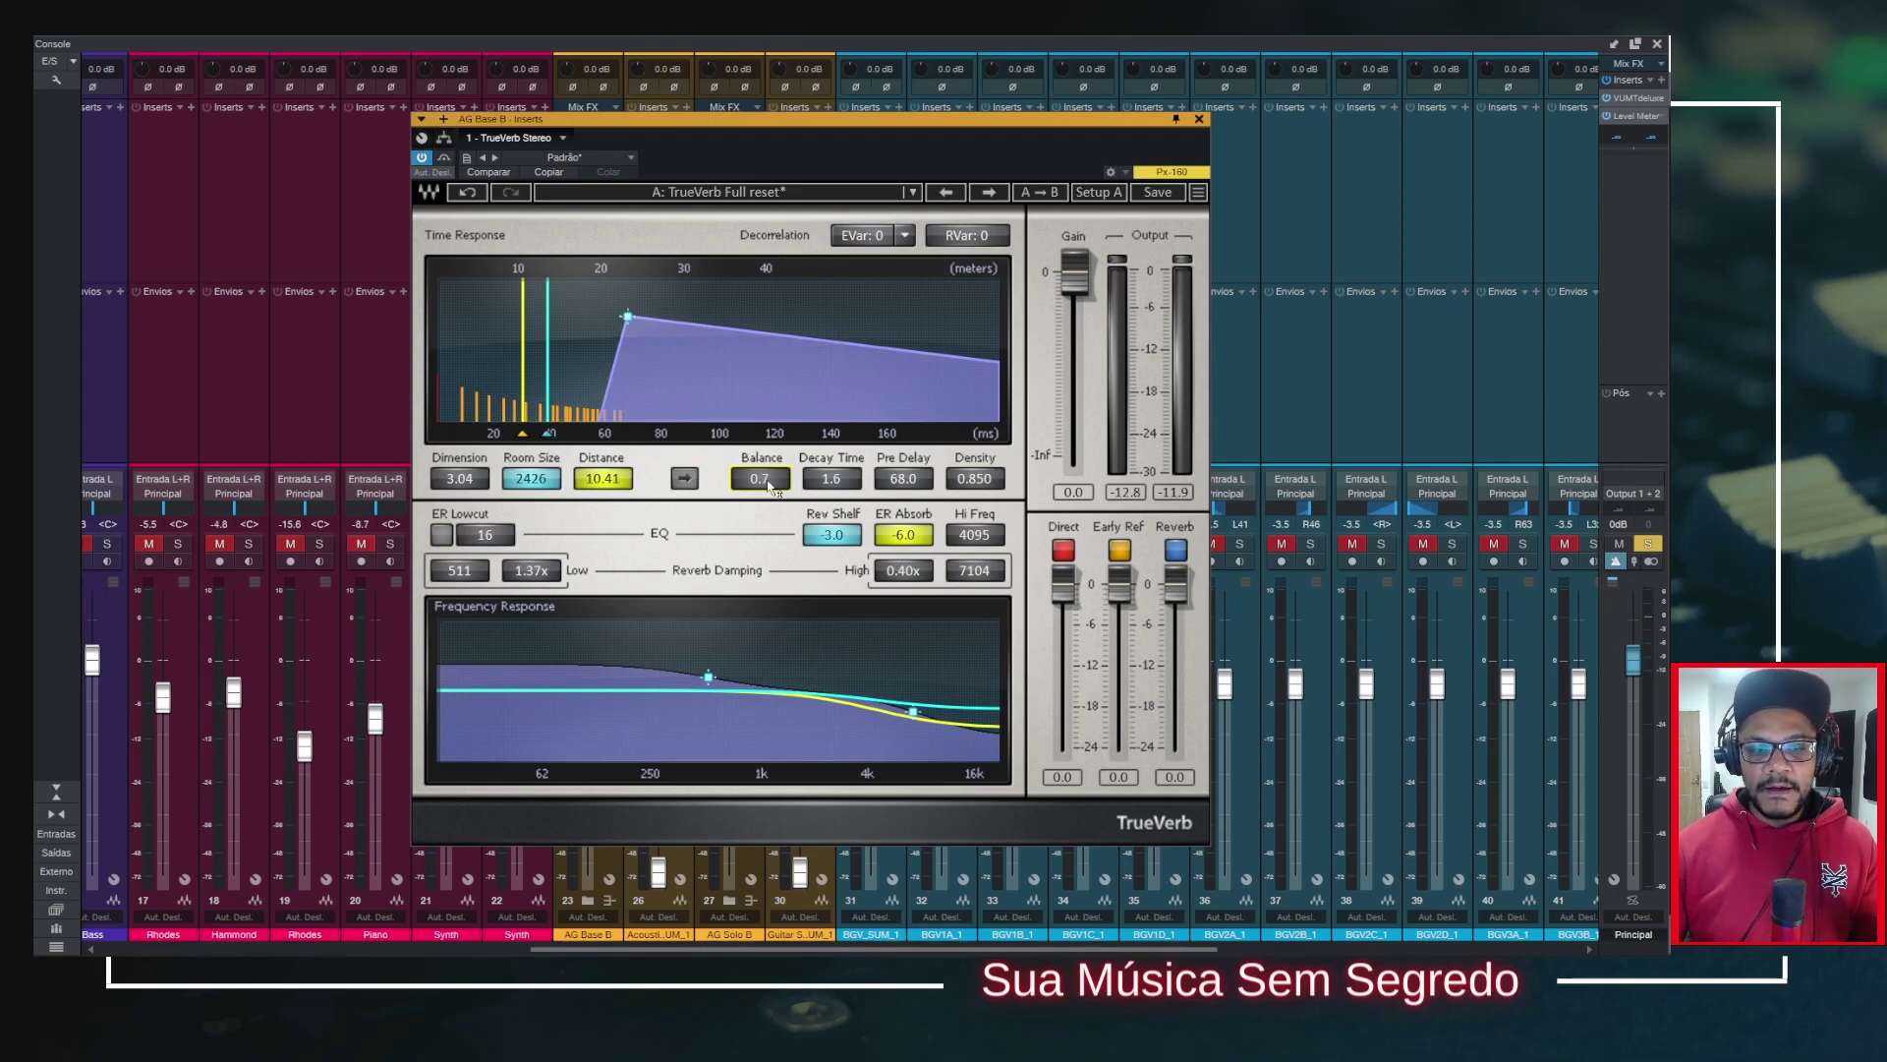
mouse_move(771, 486)
left_mouse_down()
mouse_move(772, 519)
mouse_move(762, 466)
left_mouse_up()
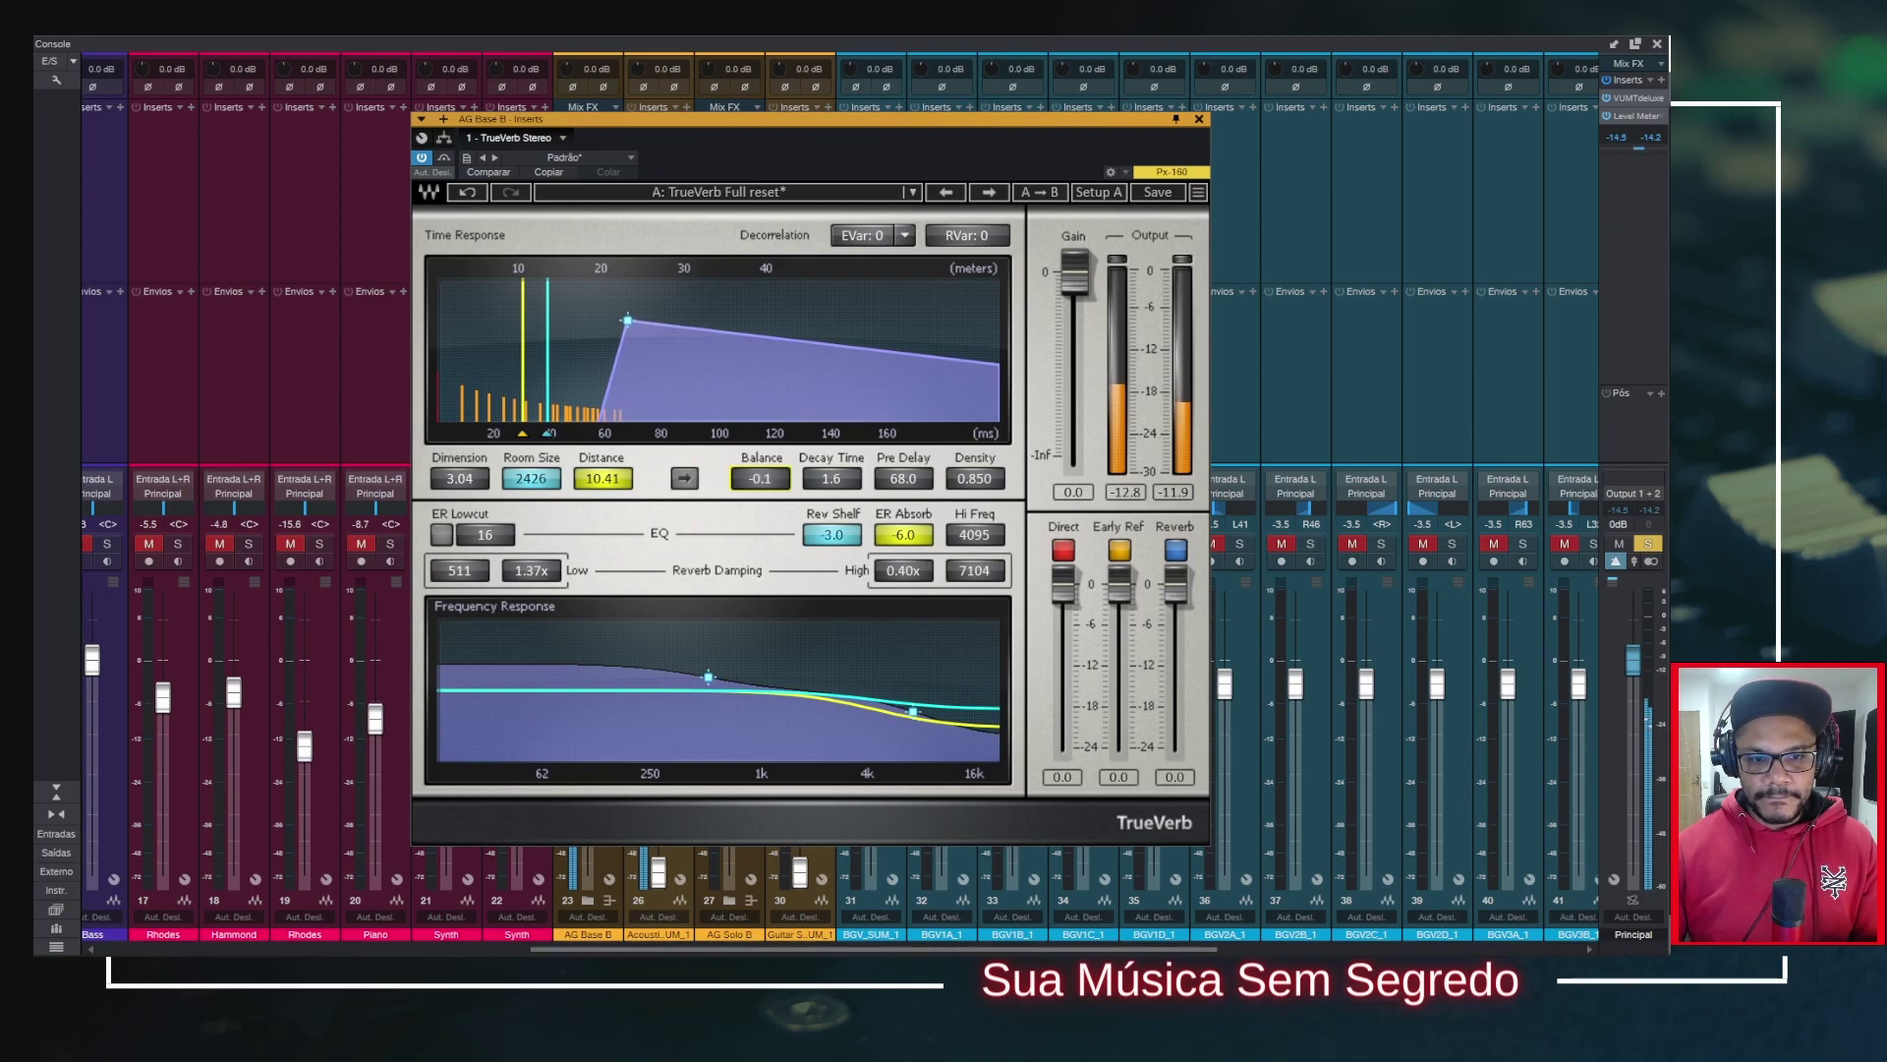
left_click_drag(762, 466, 762, 499)
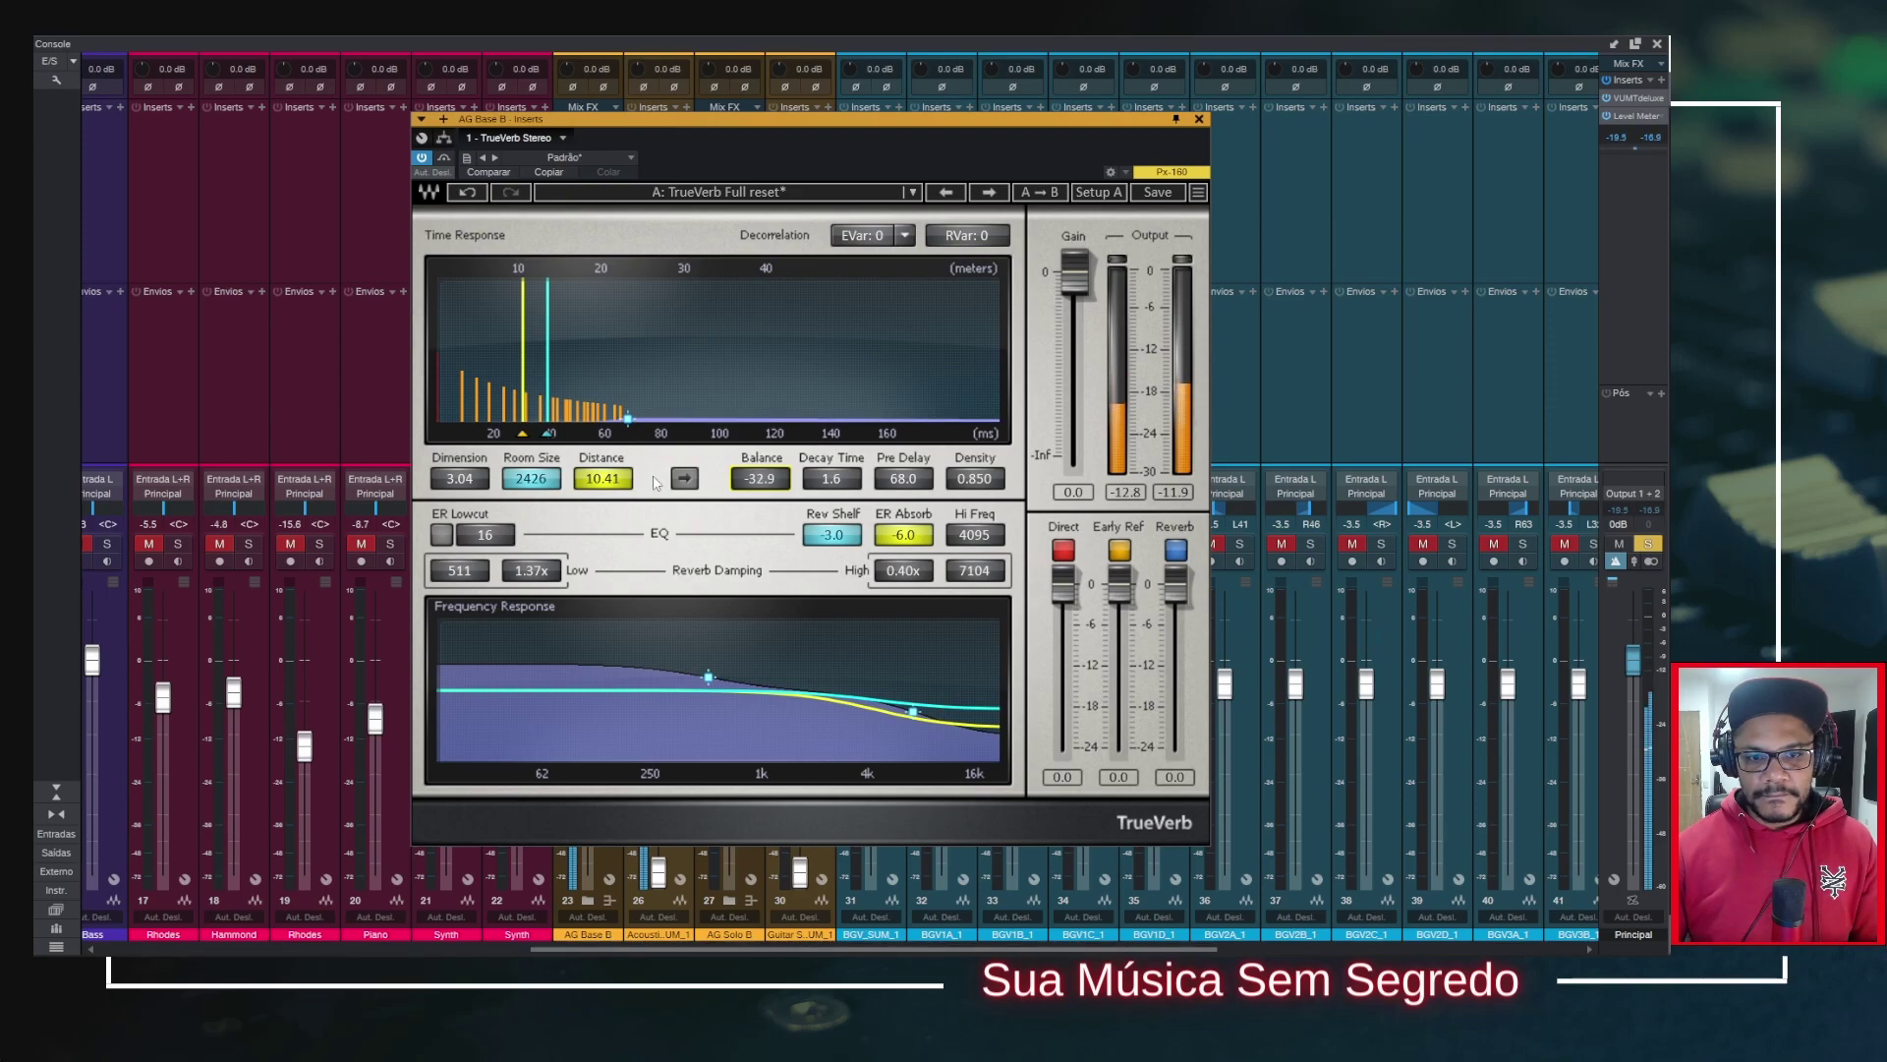
left_click(423, 156)
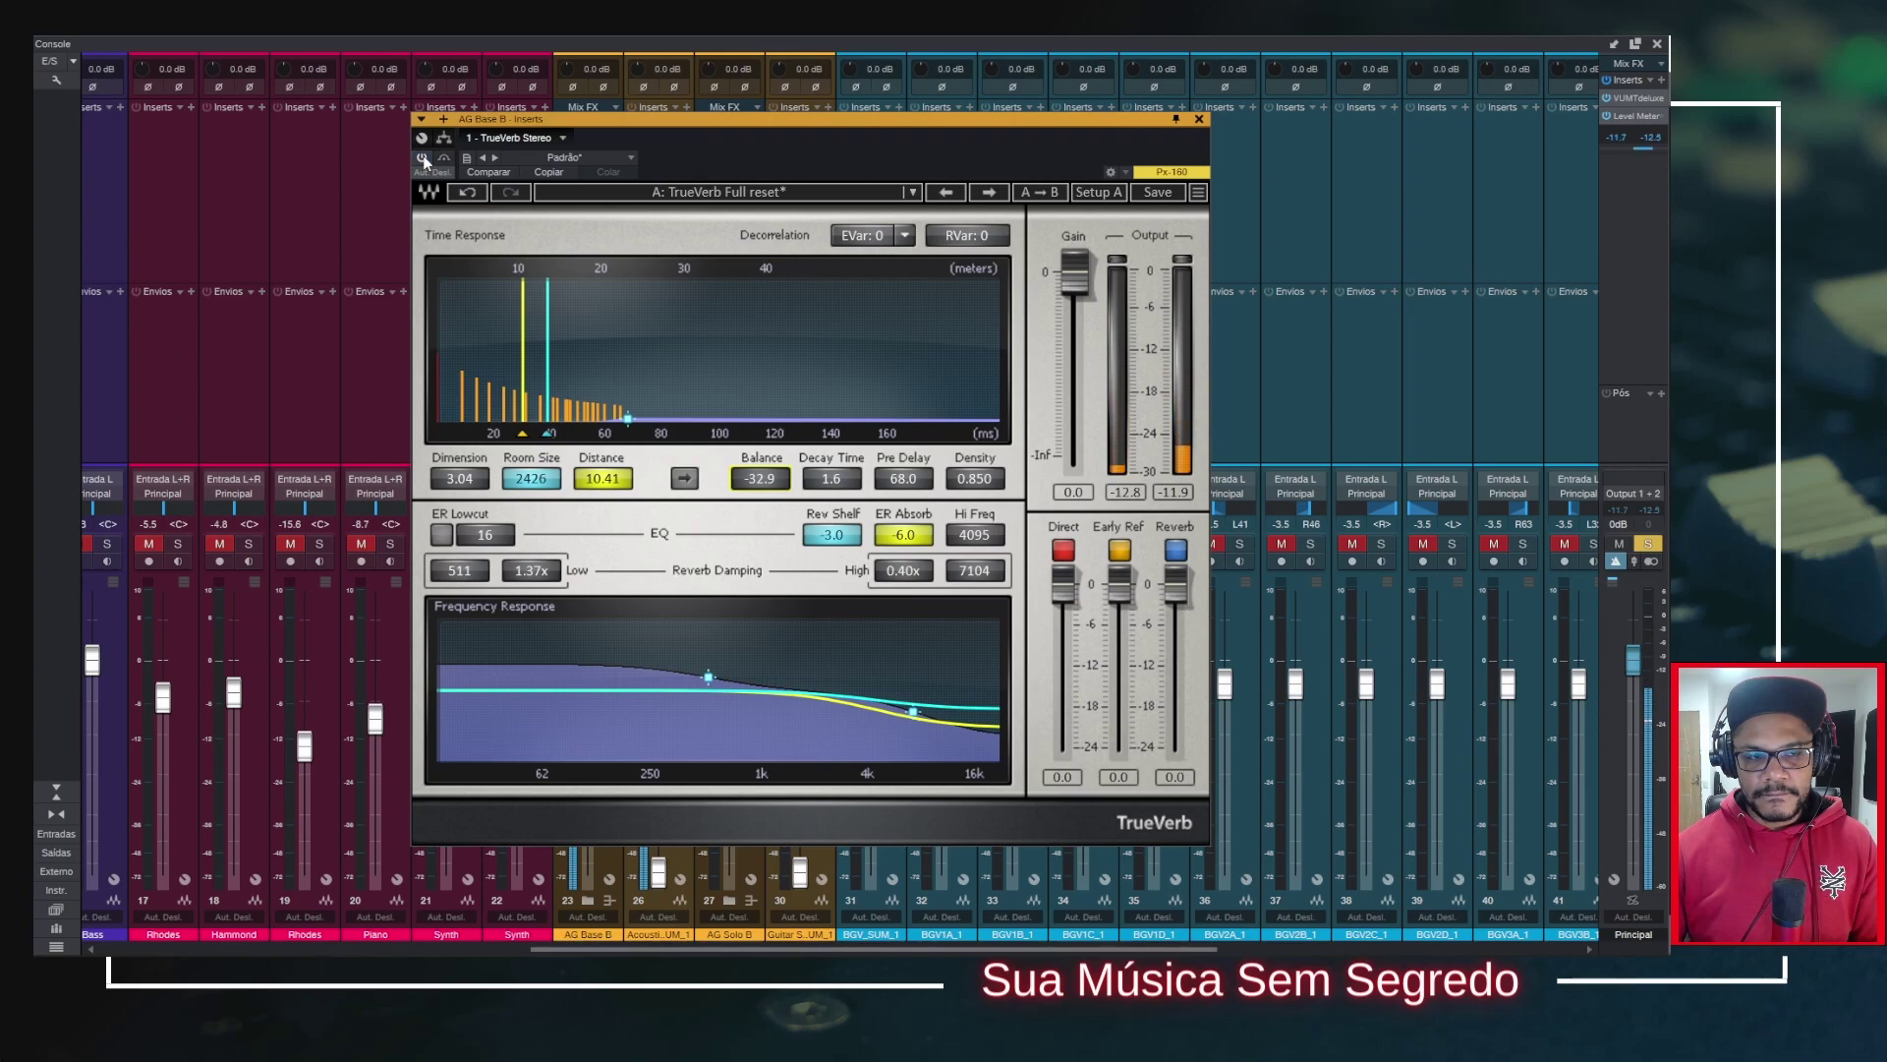
Step: Re-enable TrueVerb, adjust the Balance to about -38.2 and back up to -32.0, and compare the sound with the plug-in bypassed and active
left_click(423, 155)
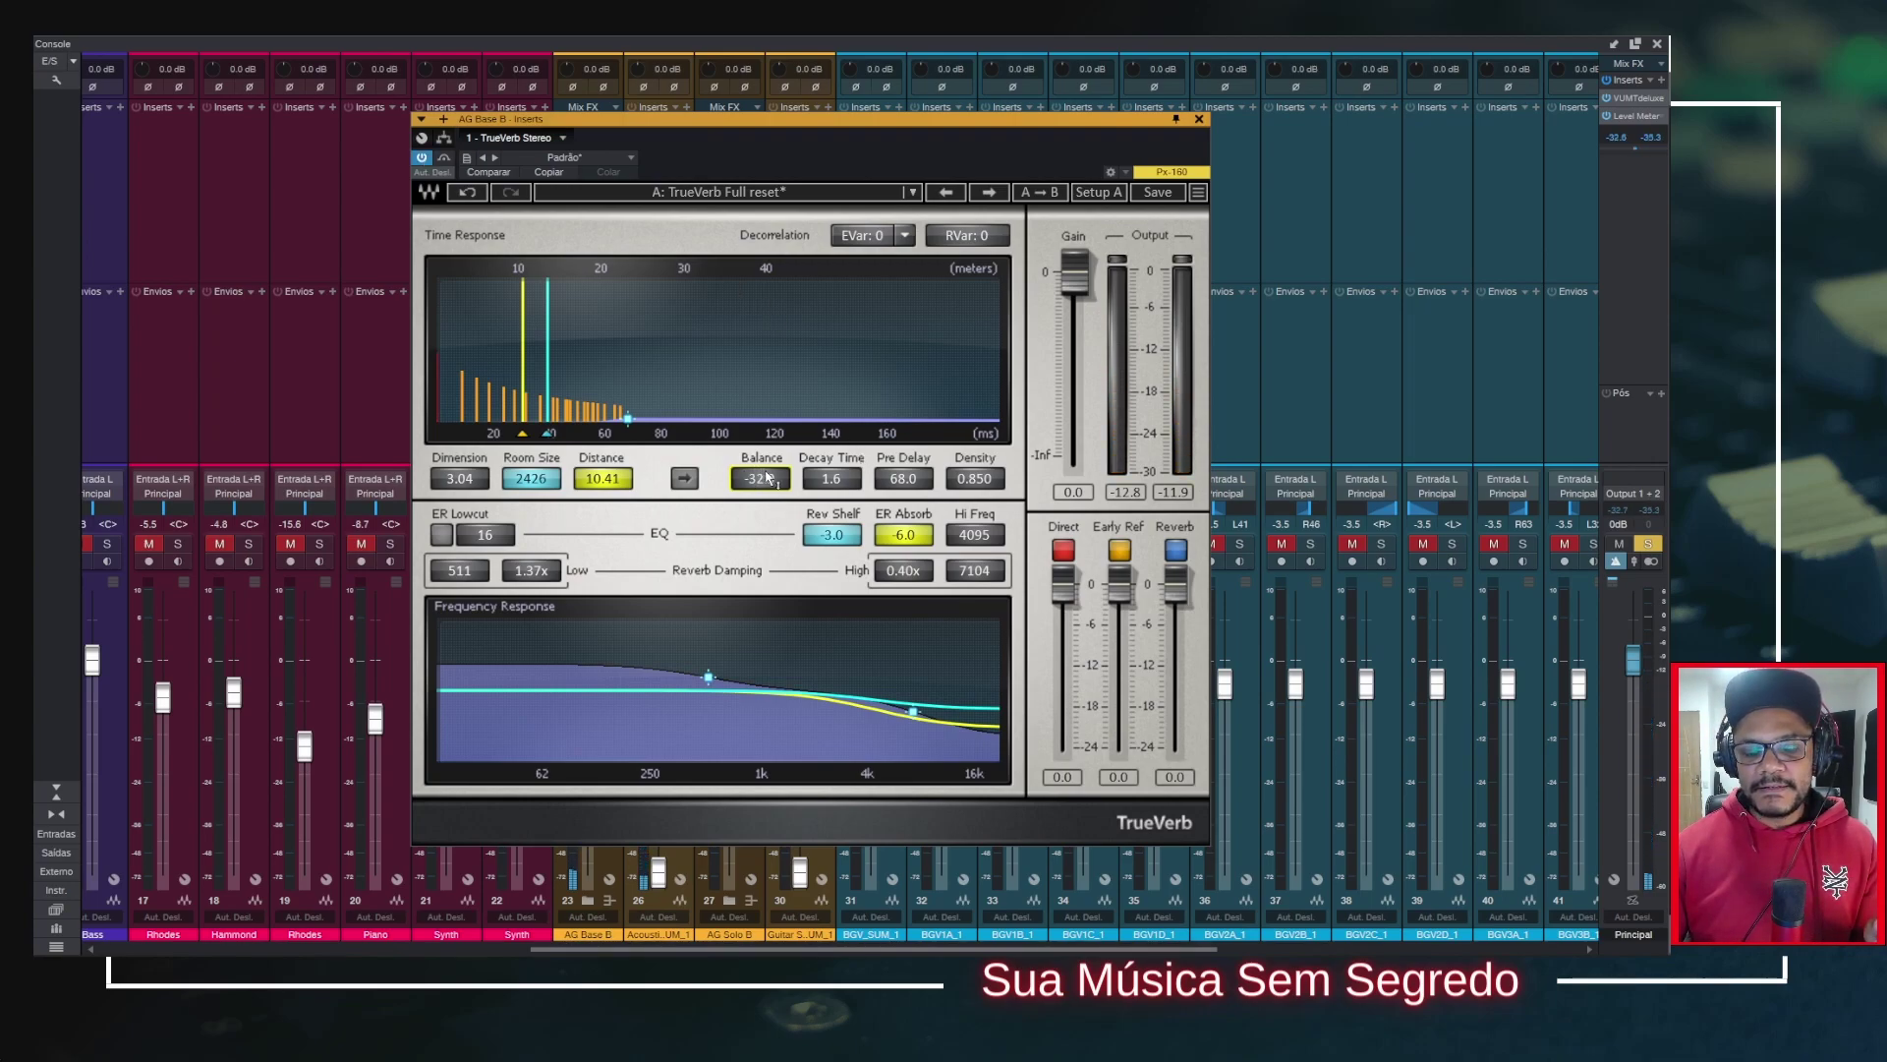
mouse_move(640, 438)
left_mouse_down()
mouse_move(640, 467)
mouse_move(640, 451)
left_mouse_up()
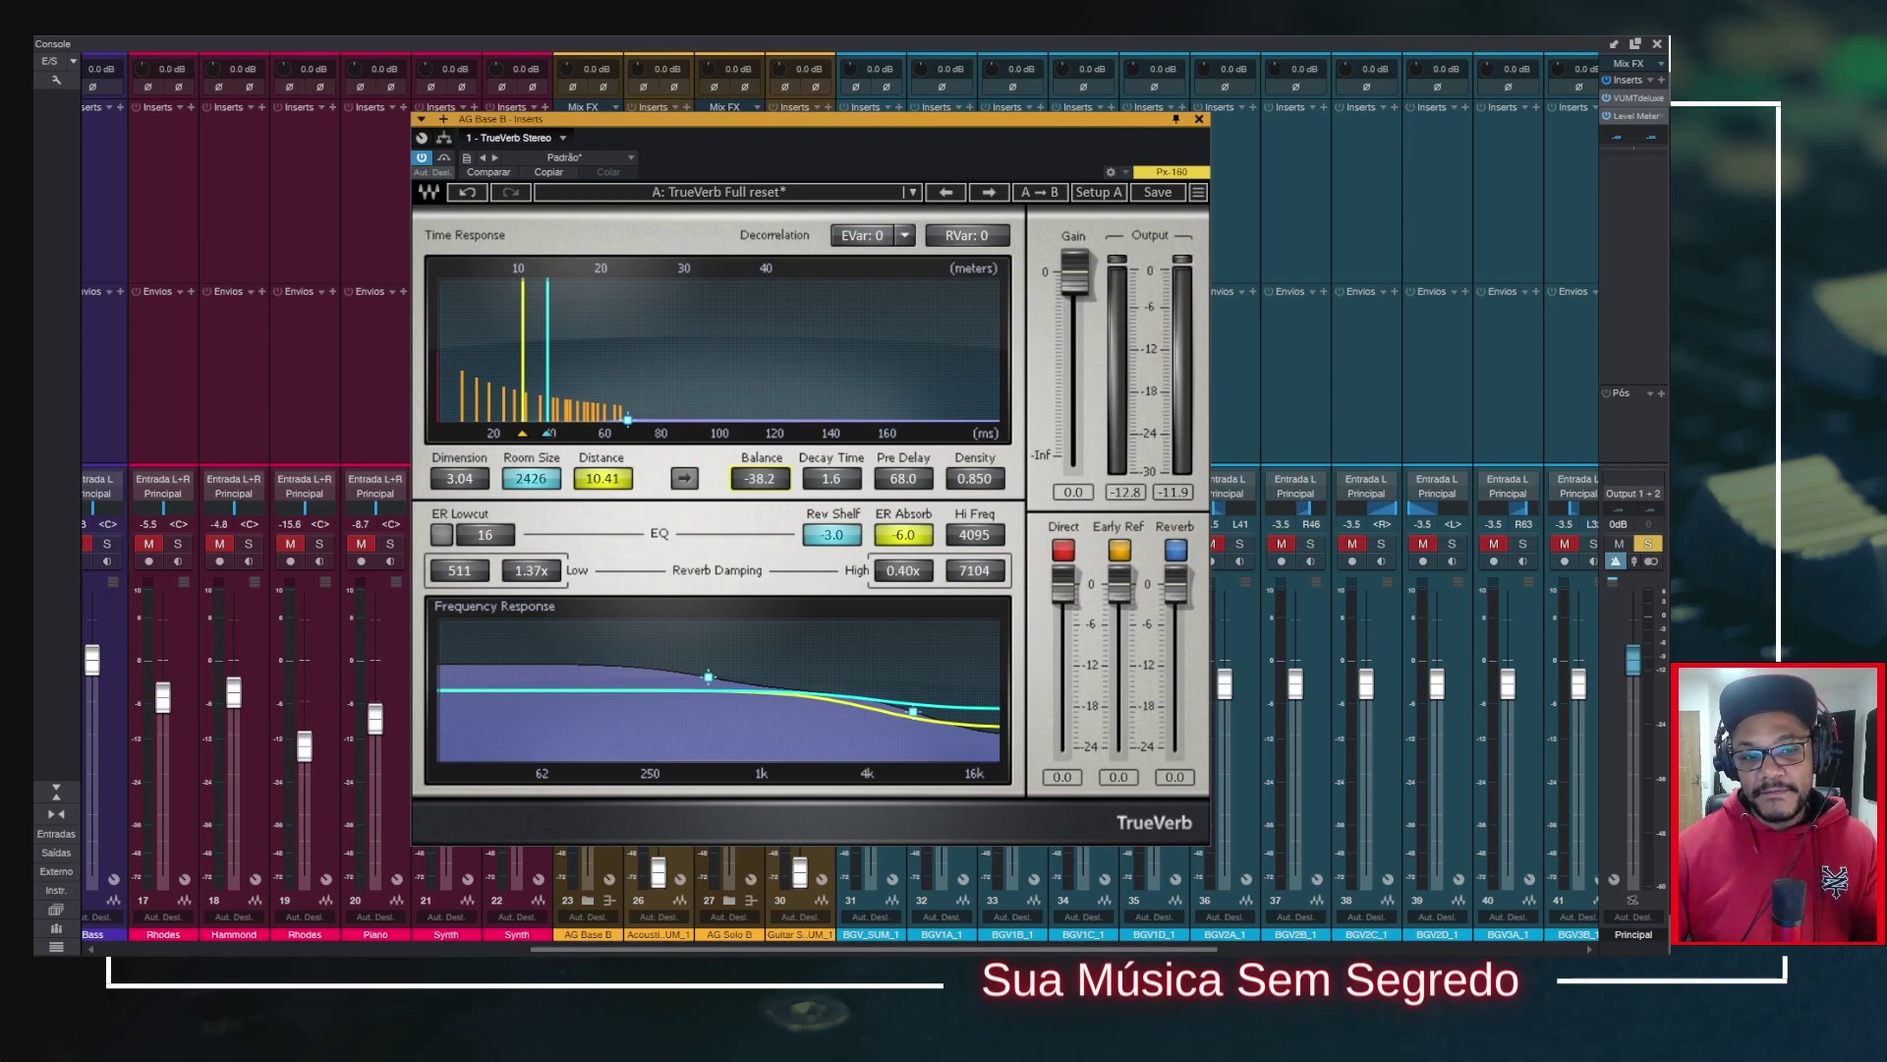
left_click_drag(745, 475, 745, 466)
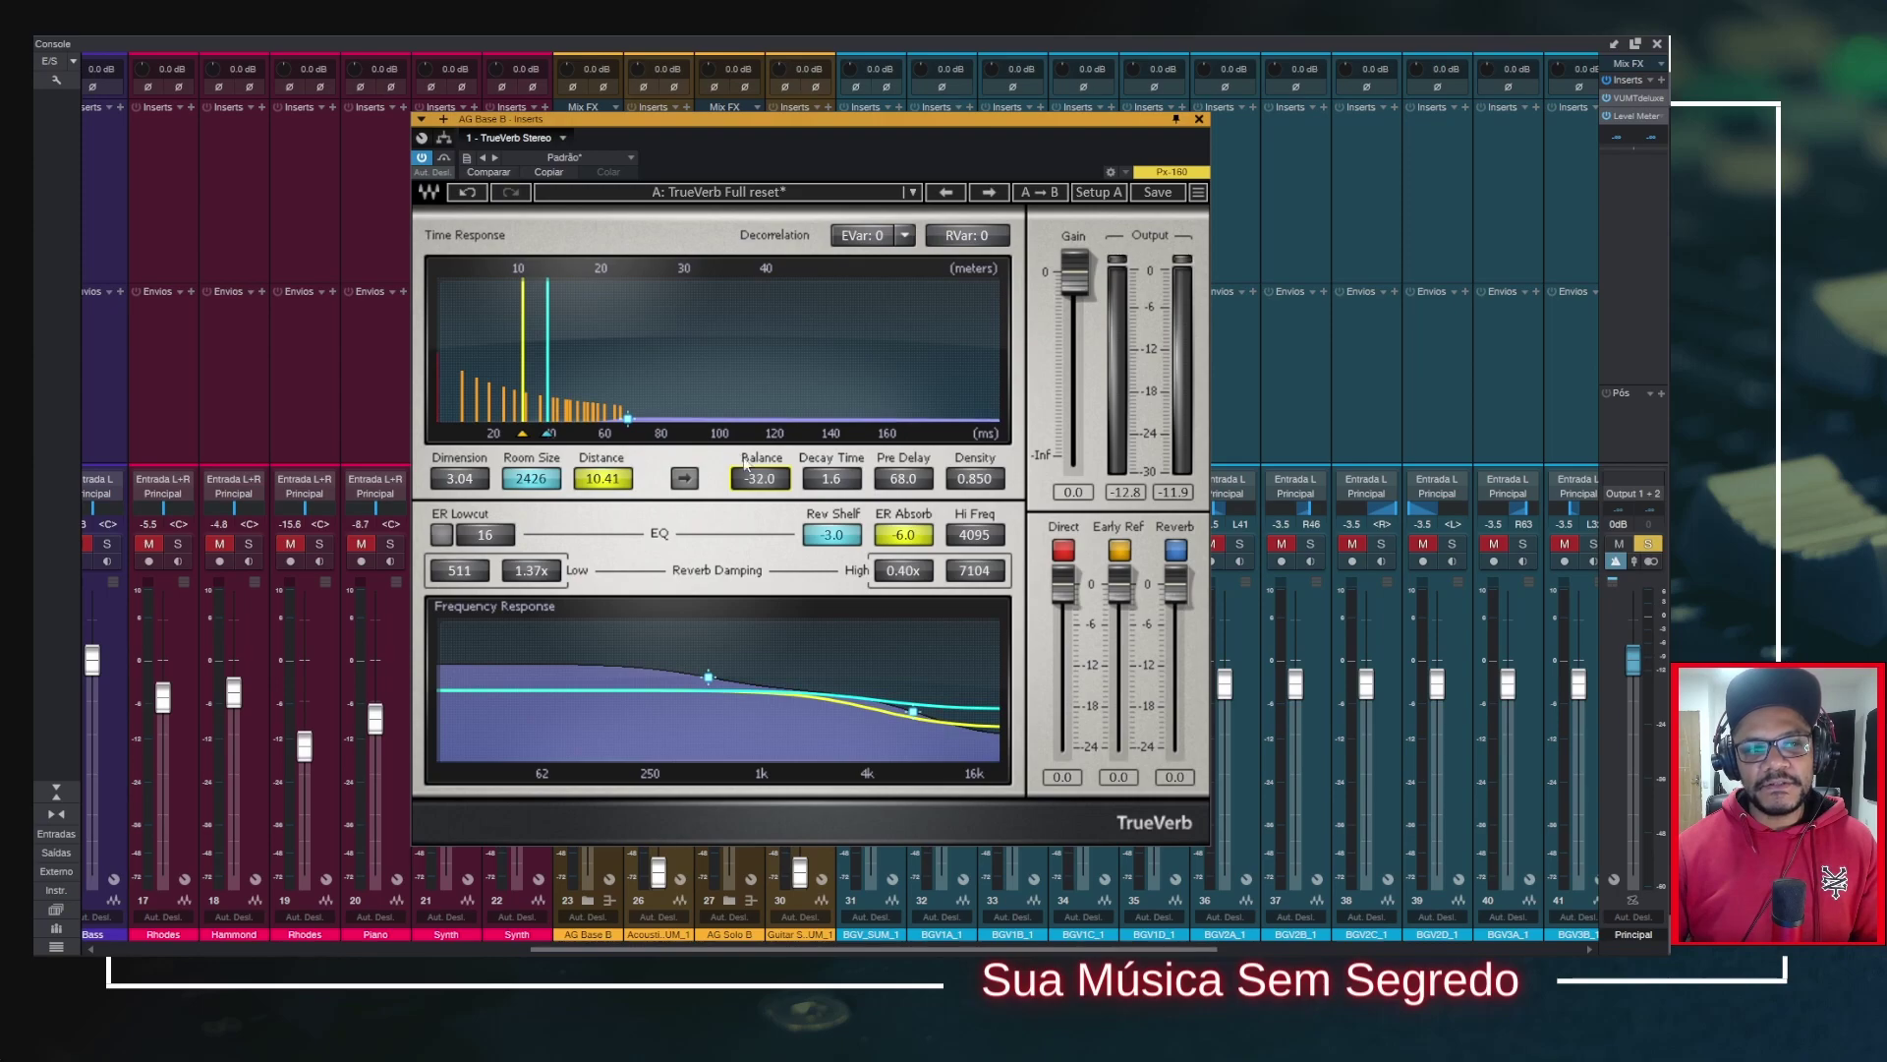
left_click(425, 159)
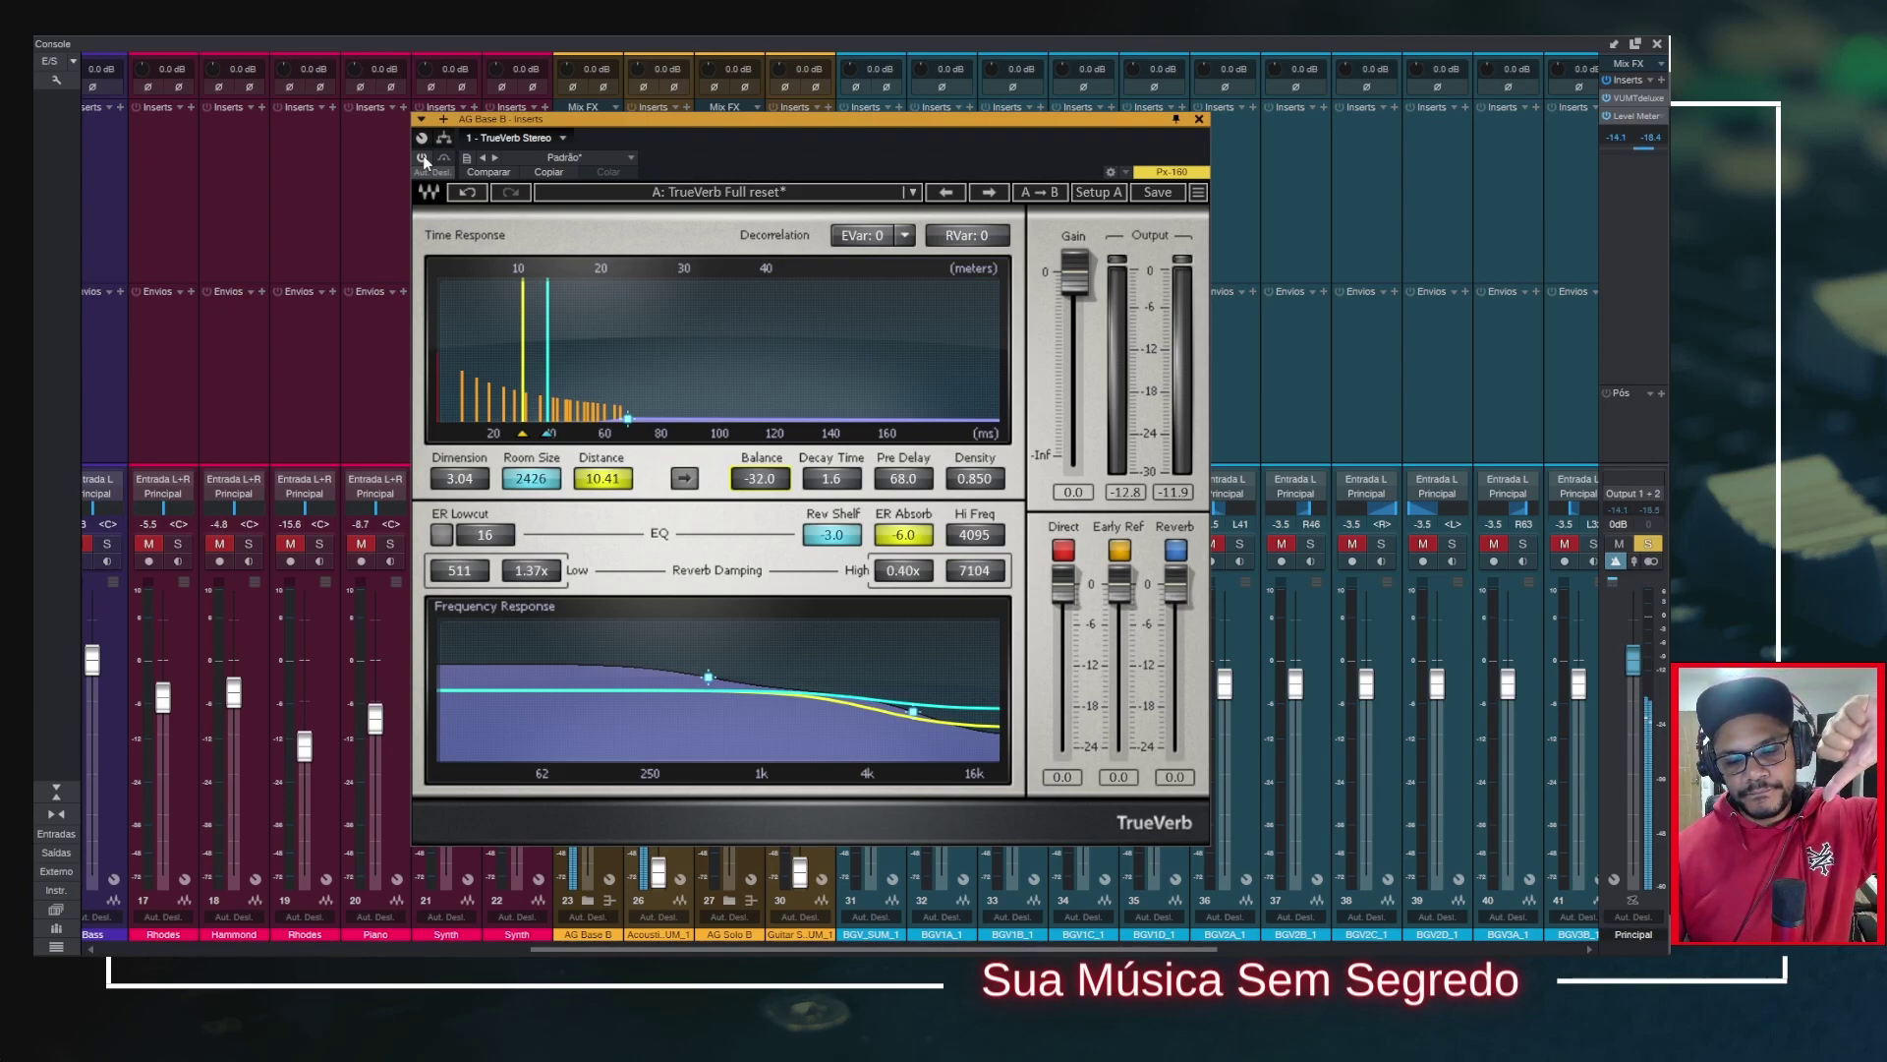
left_click(422, 159)
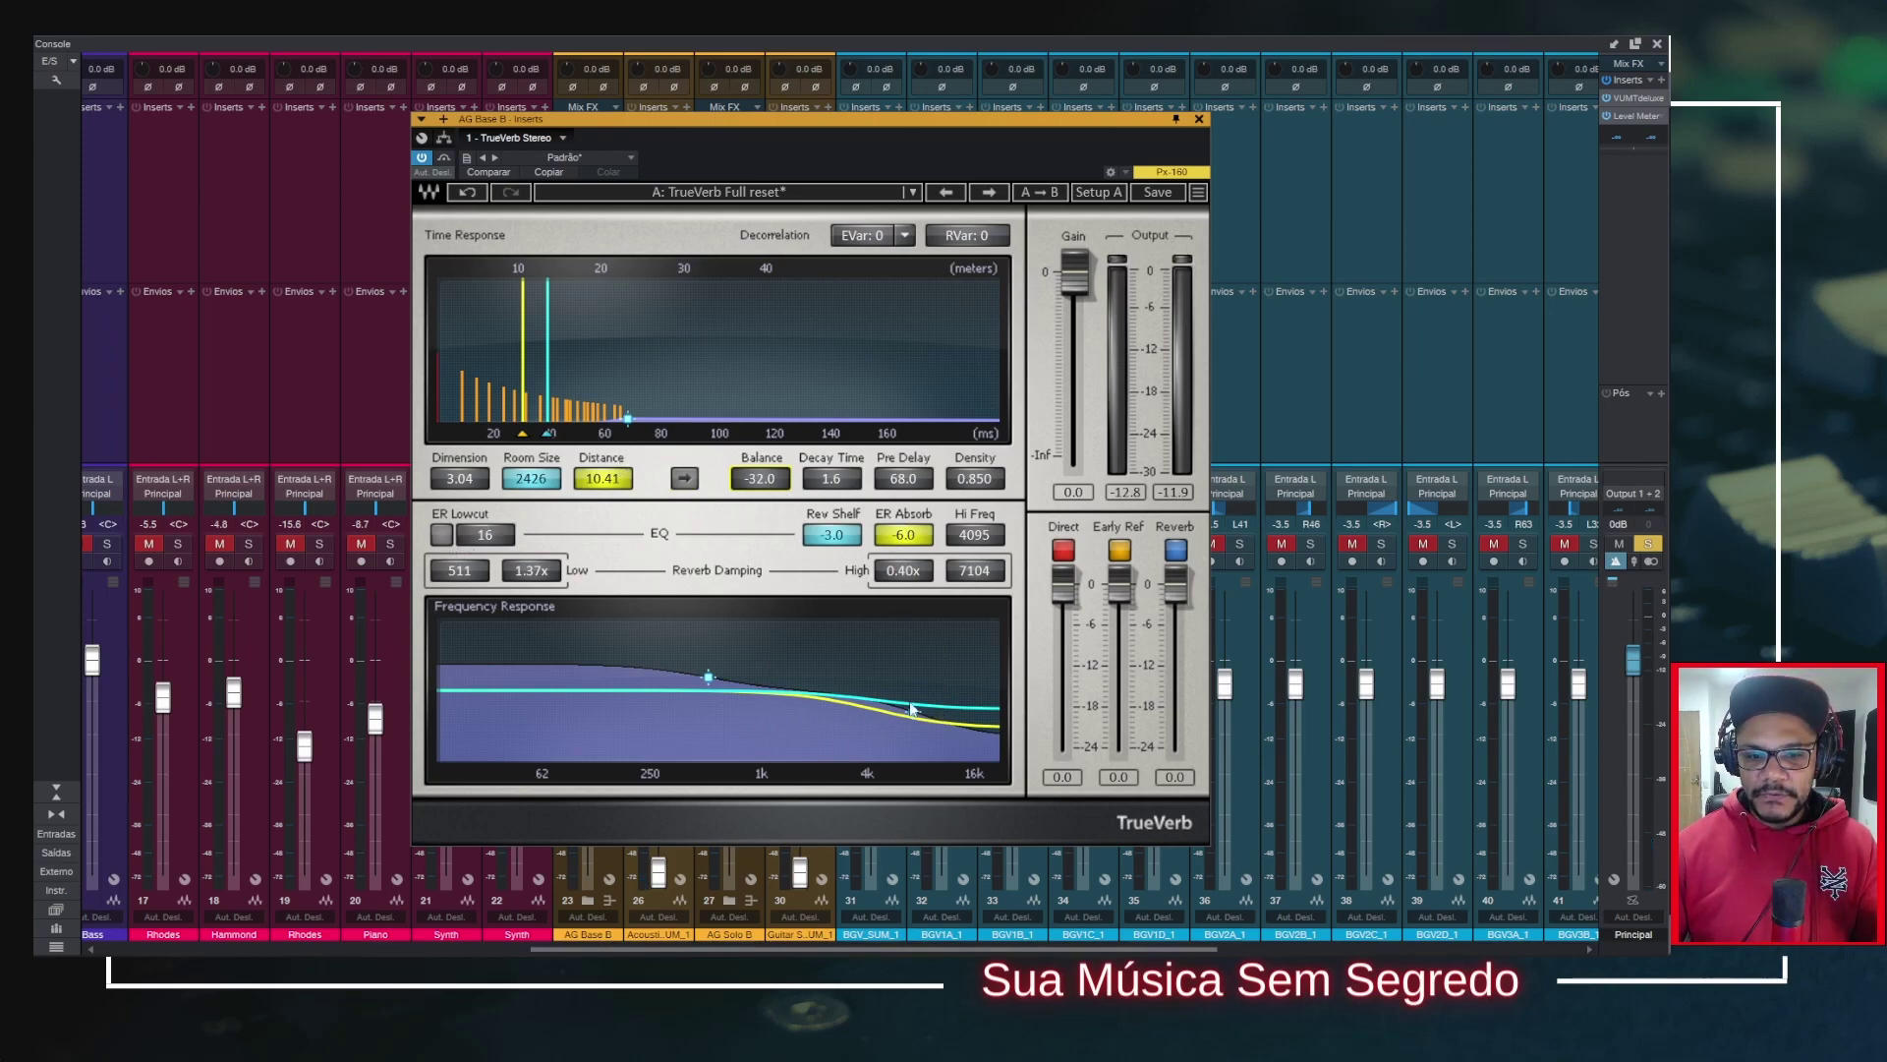
Step: Enable ER Lowcut at 25 and adjust the EQ to Rev Shelf -0.1, ER Absorb -2.9 and Hi Freq 4681
left_click(441, 534)
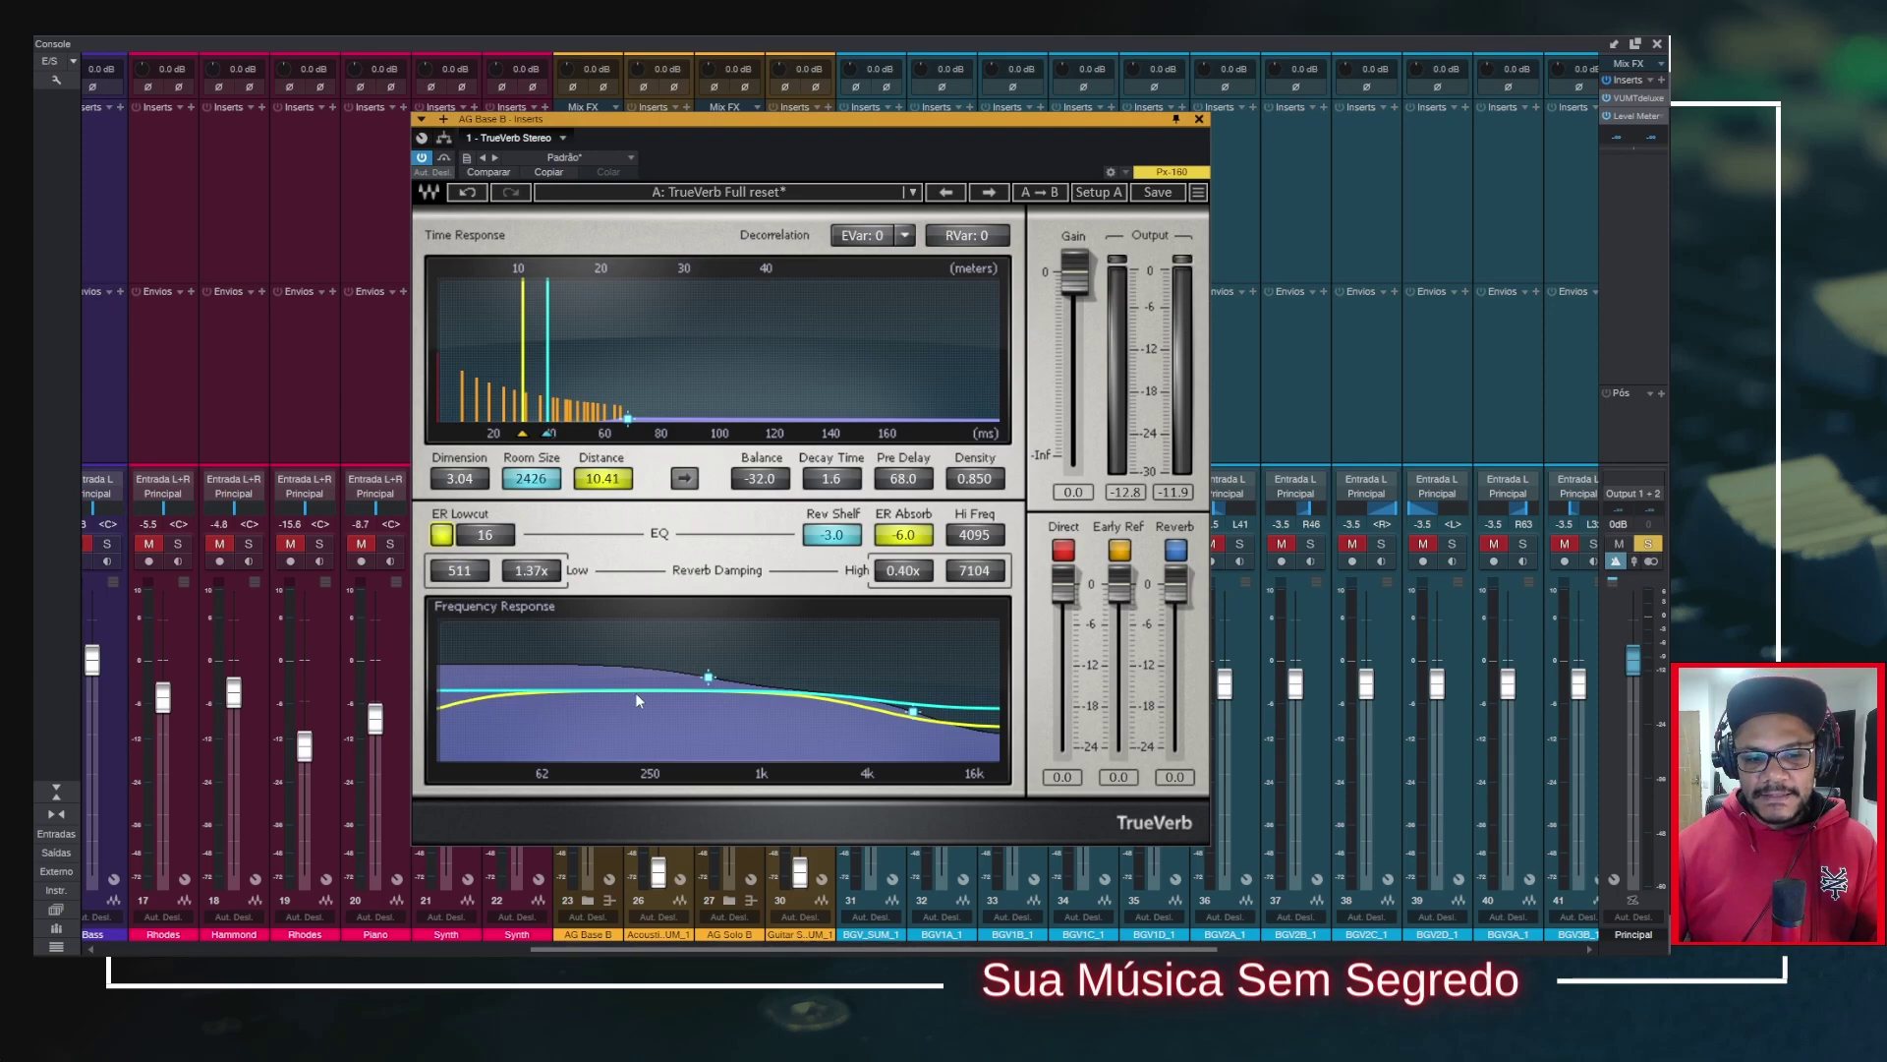
left_click_drag(830, 536, 830, 534)
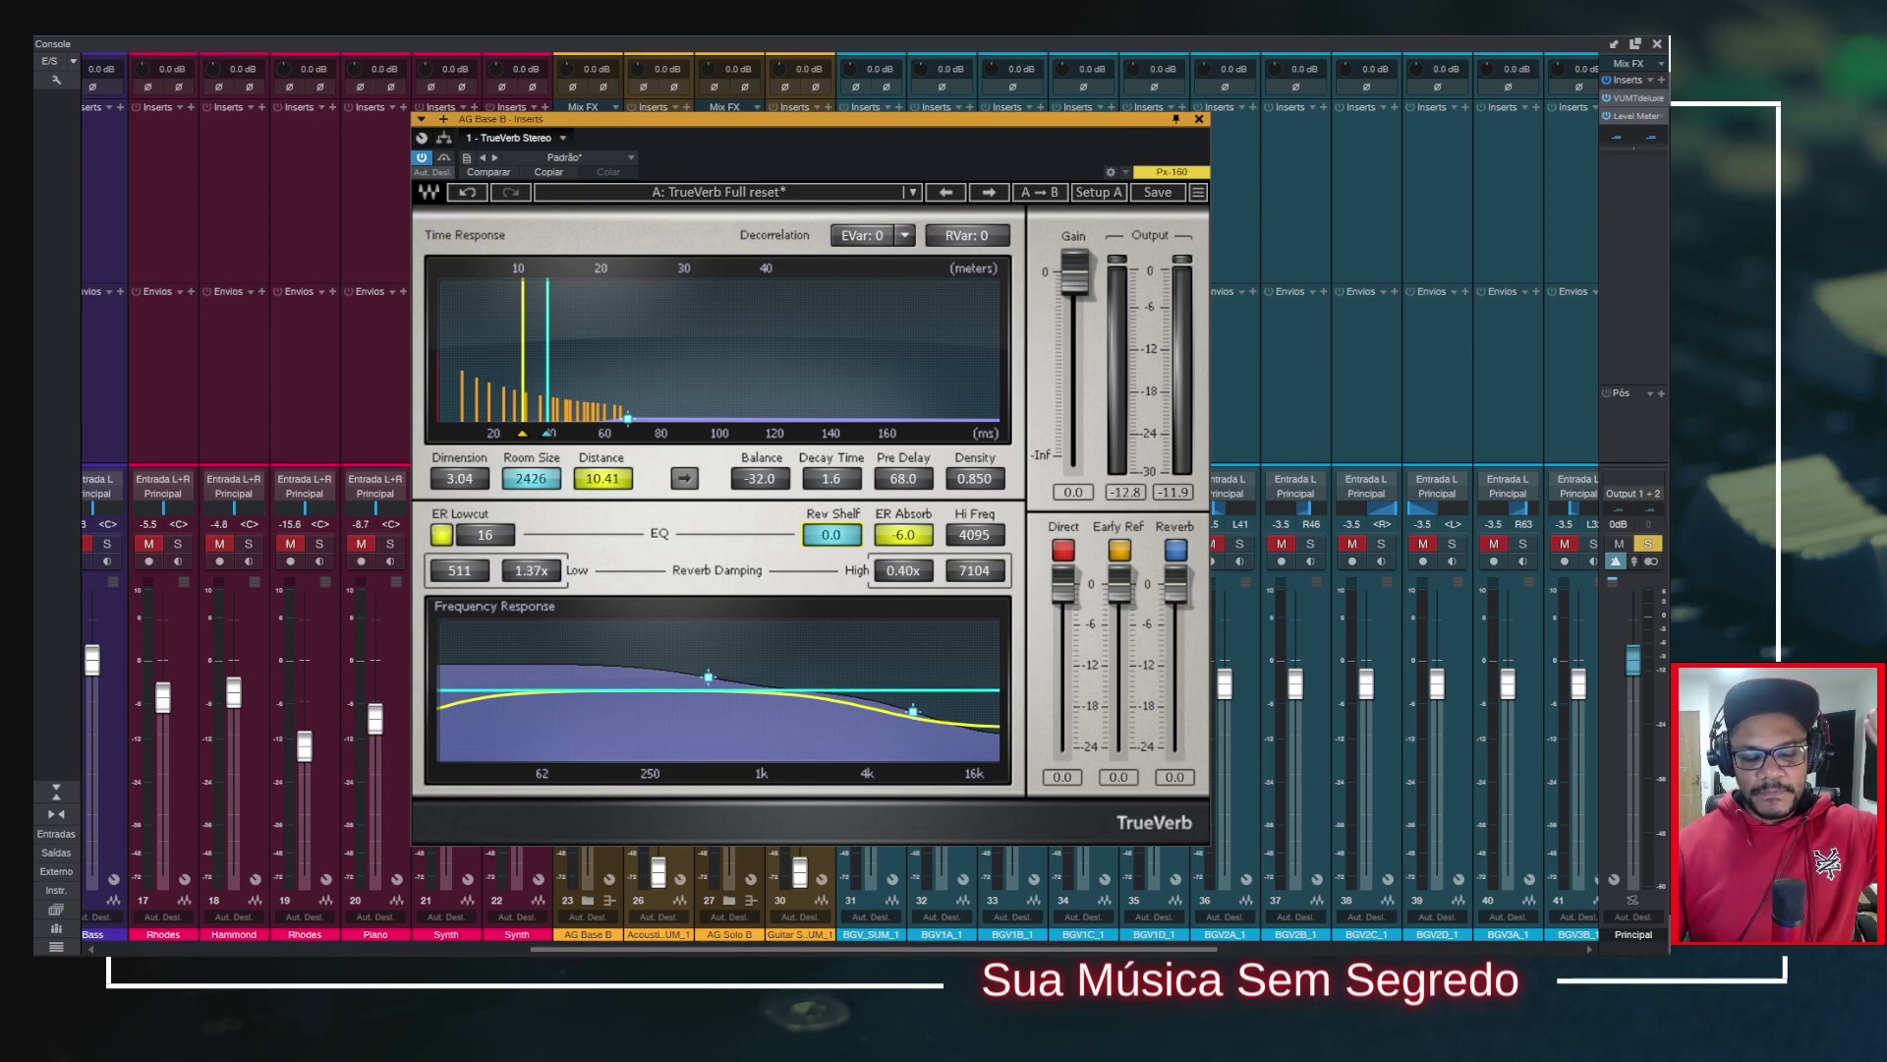
left_click_drag(830, 533, 834, 539)
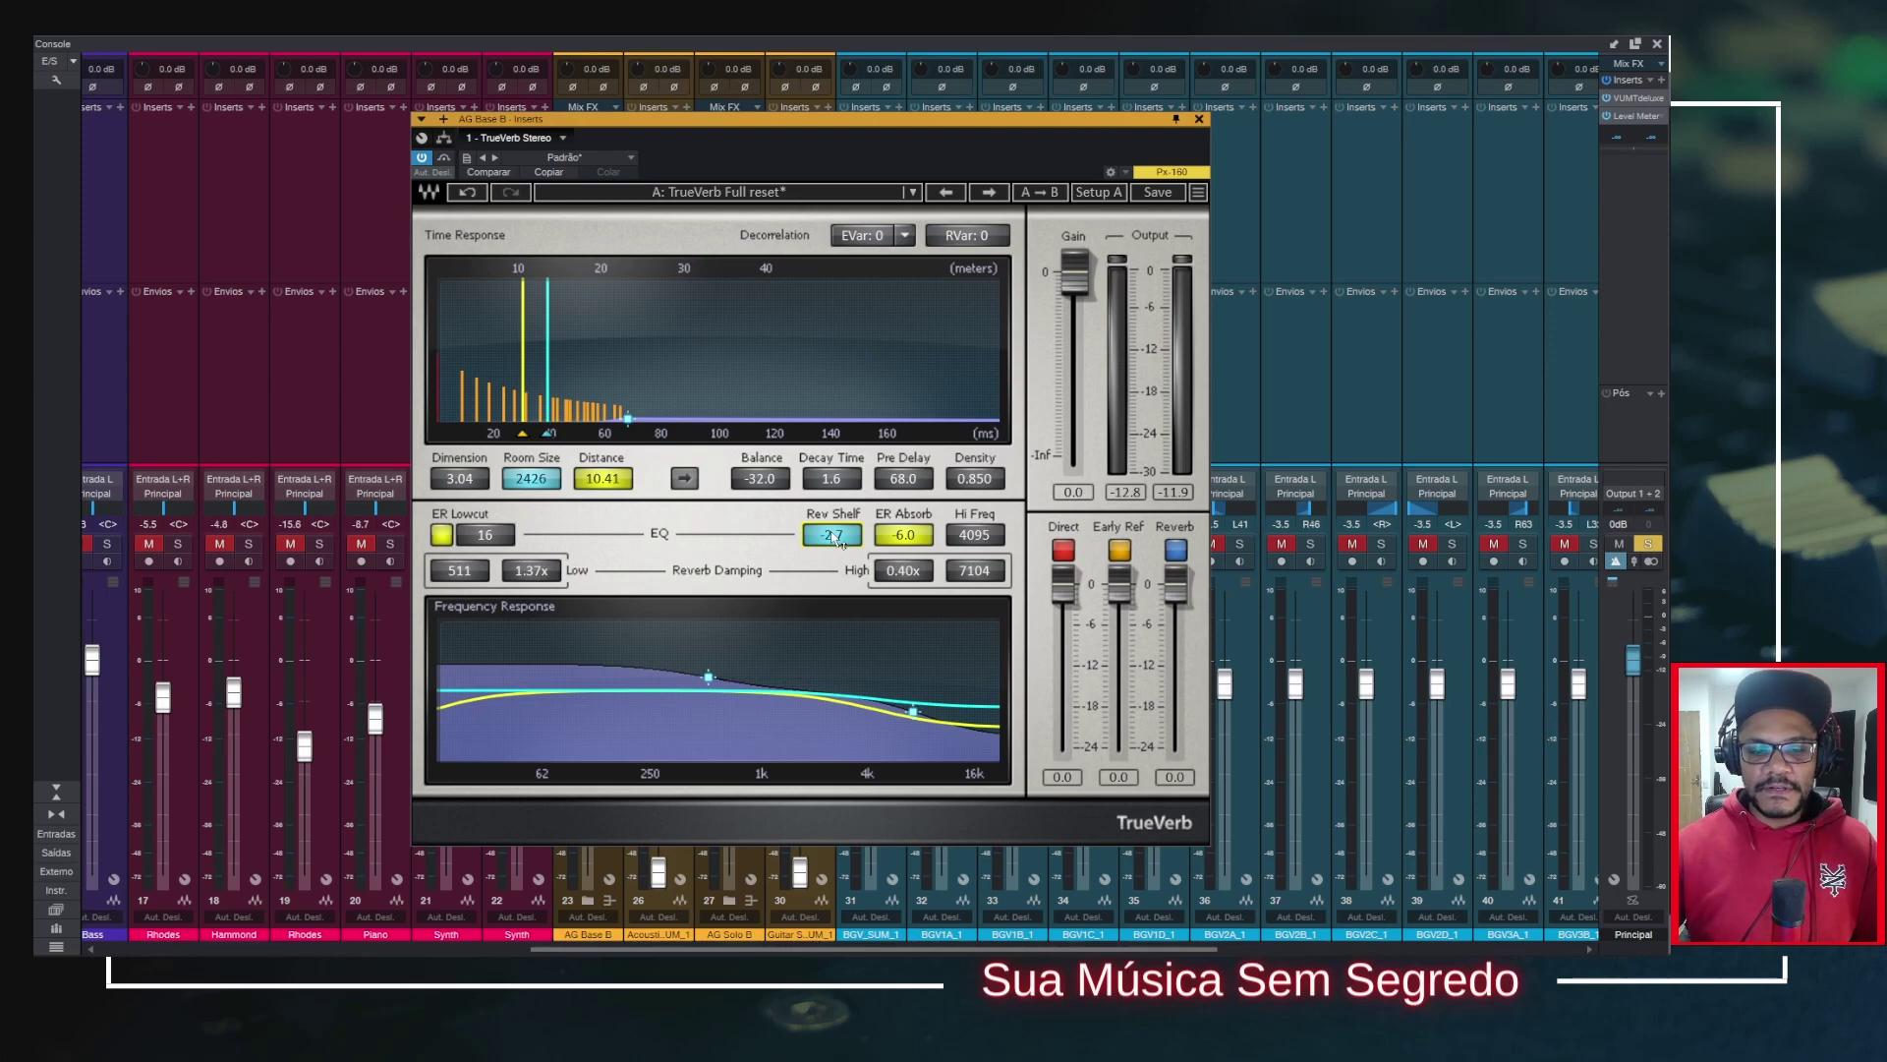
left_click_drag(834, 539, 914, 527)
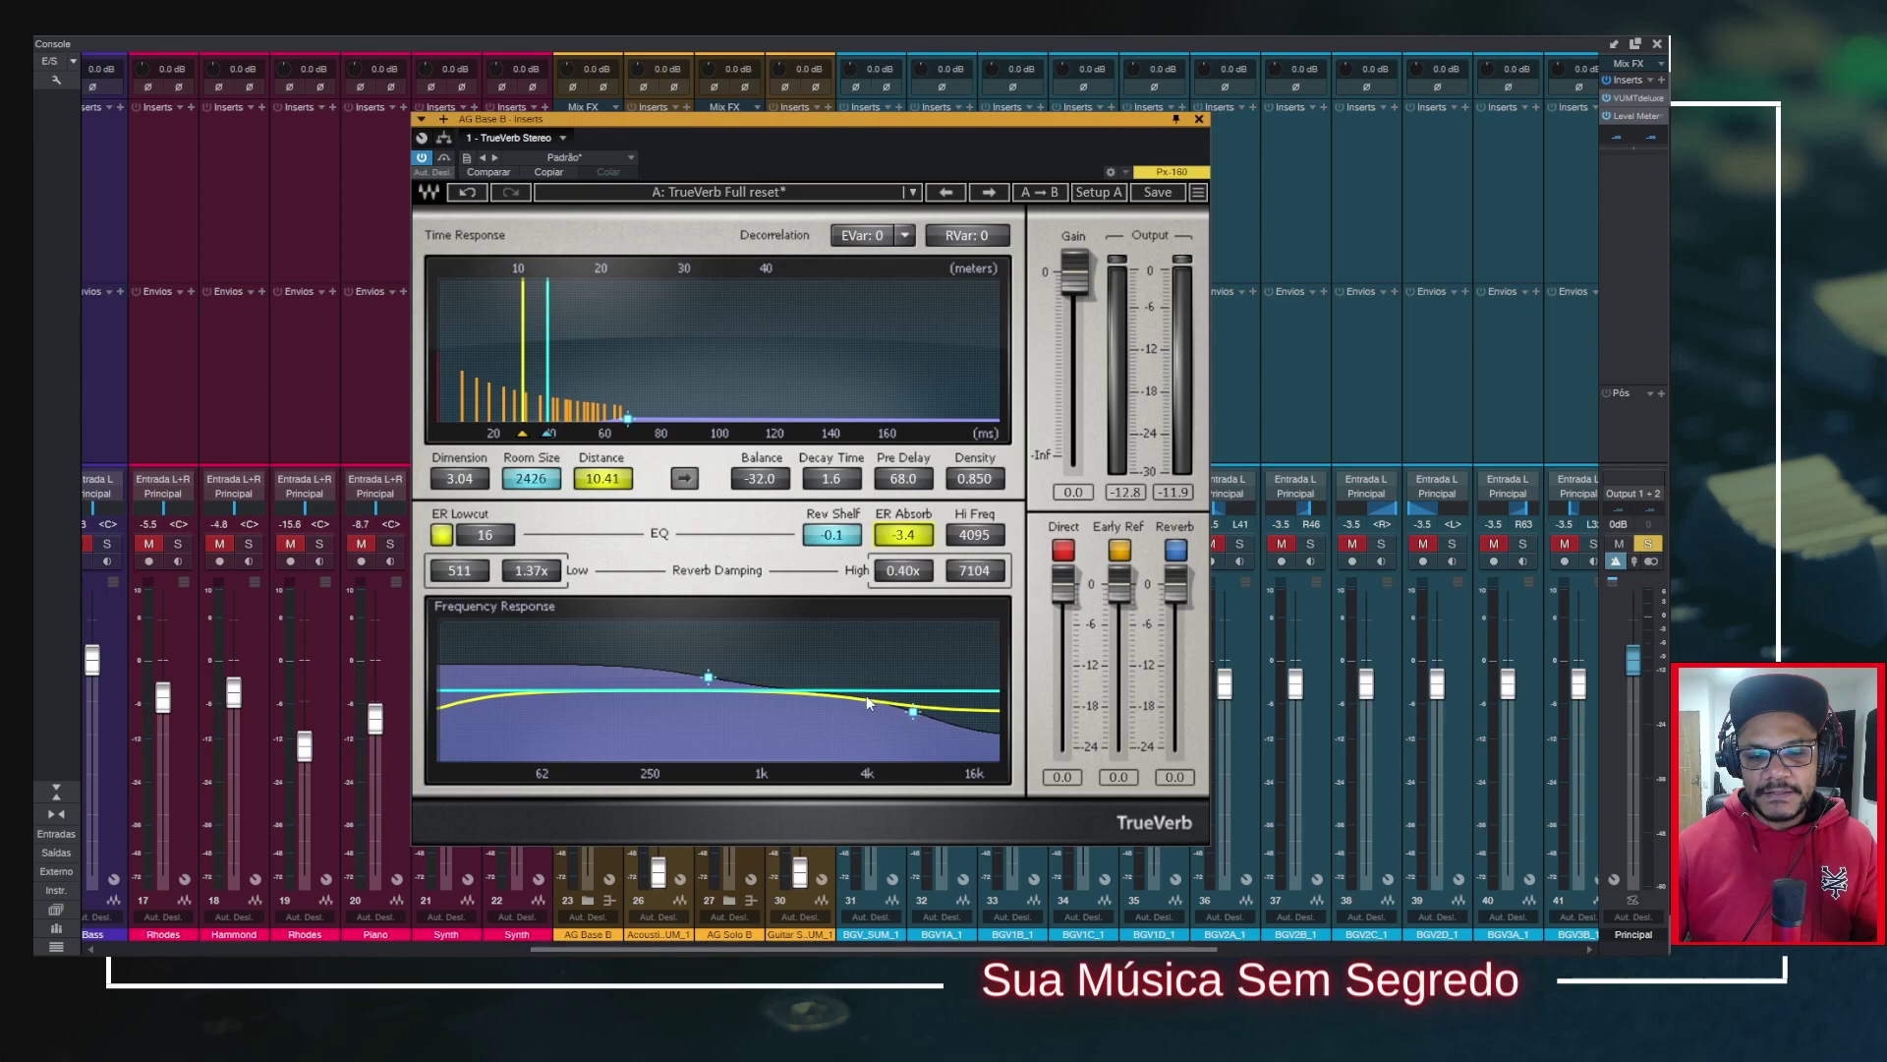
left_click_drag(926, 547, 926, 525)
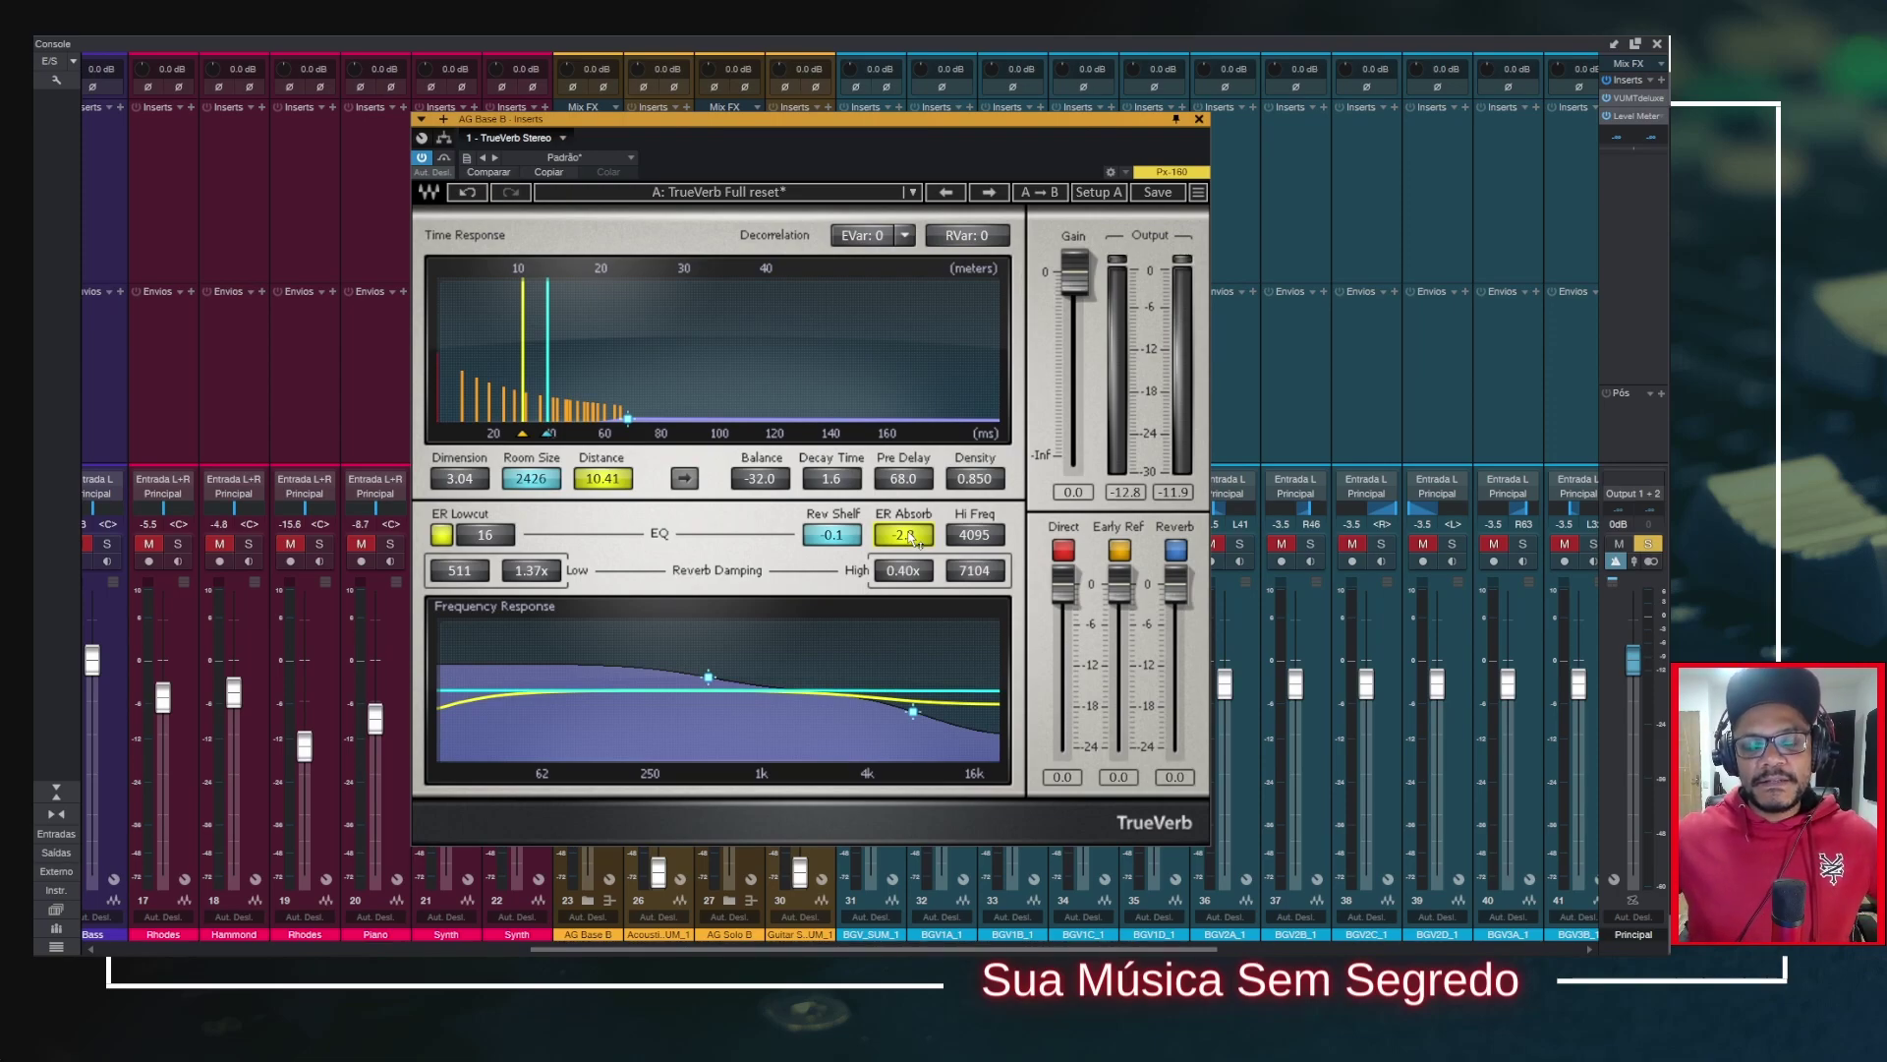
left_click_drag(912, 539, 912, 542)
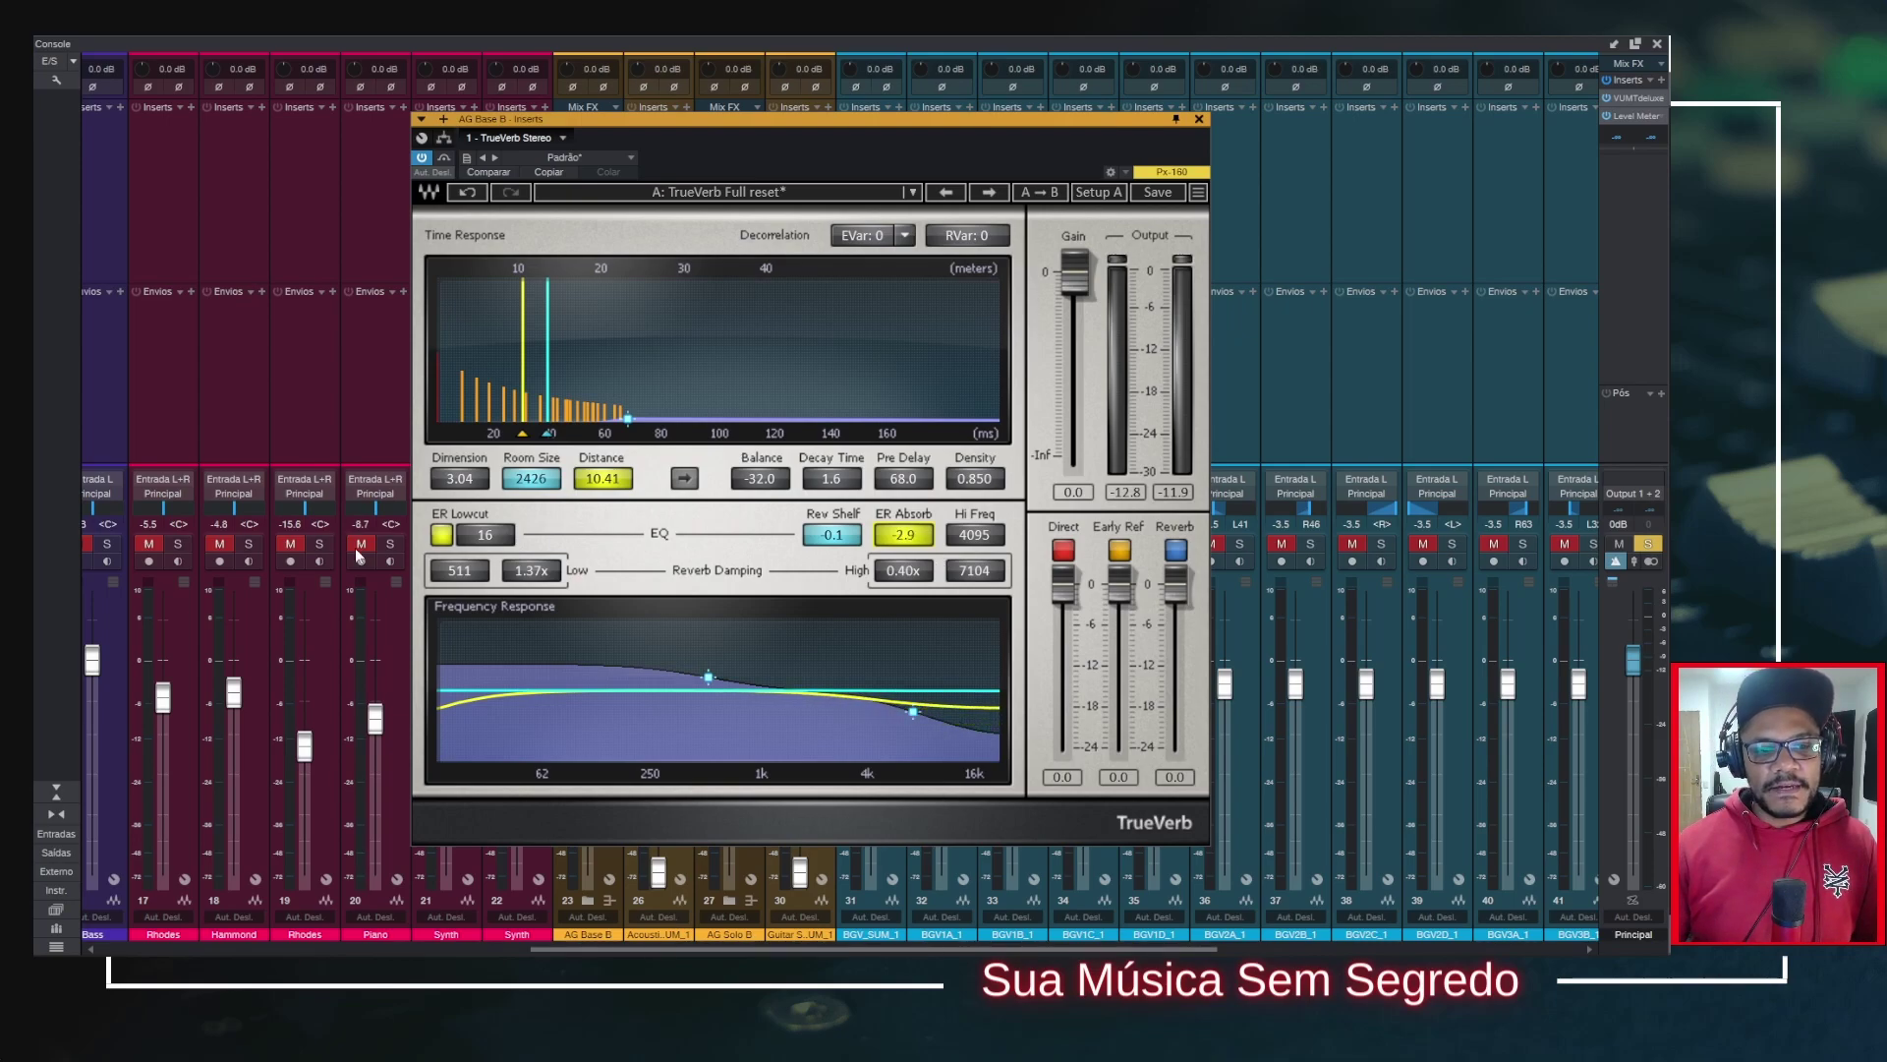
left_click_drag(484, 541, 485, 529)
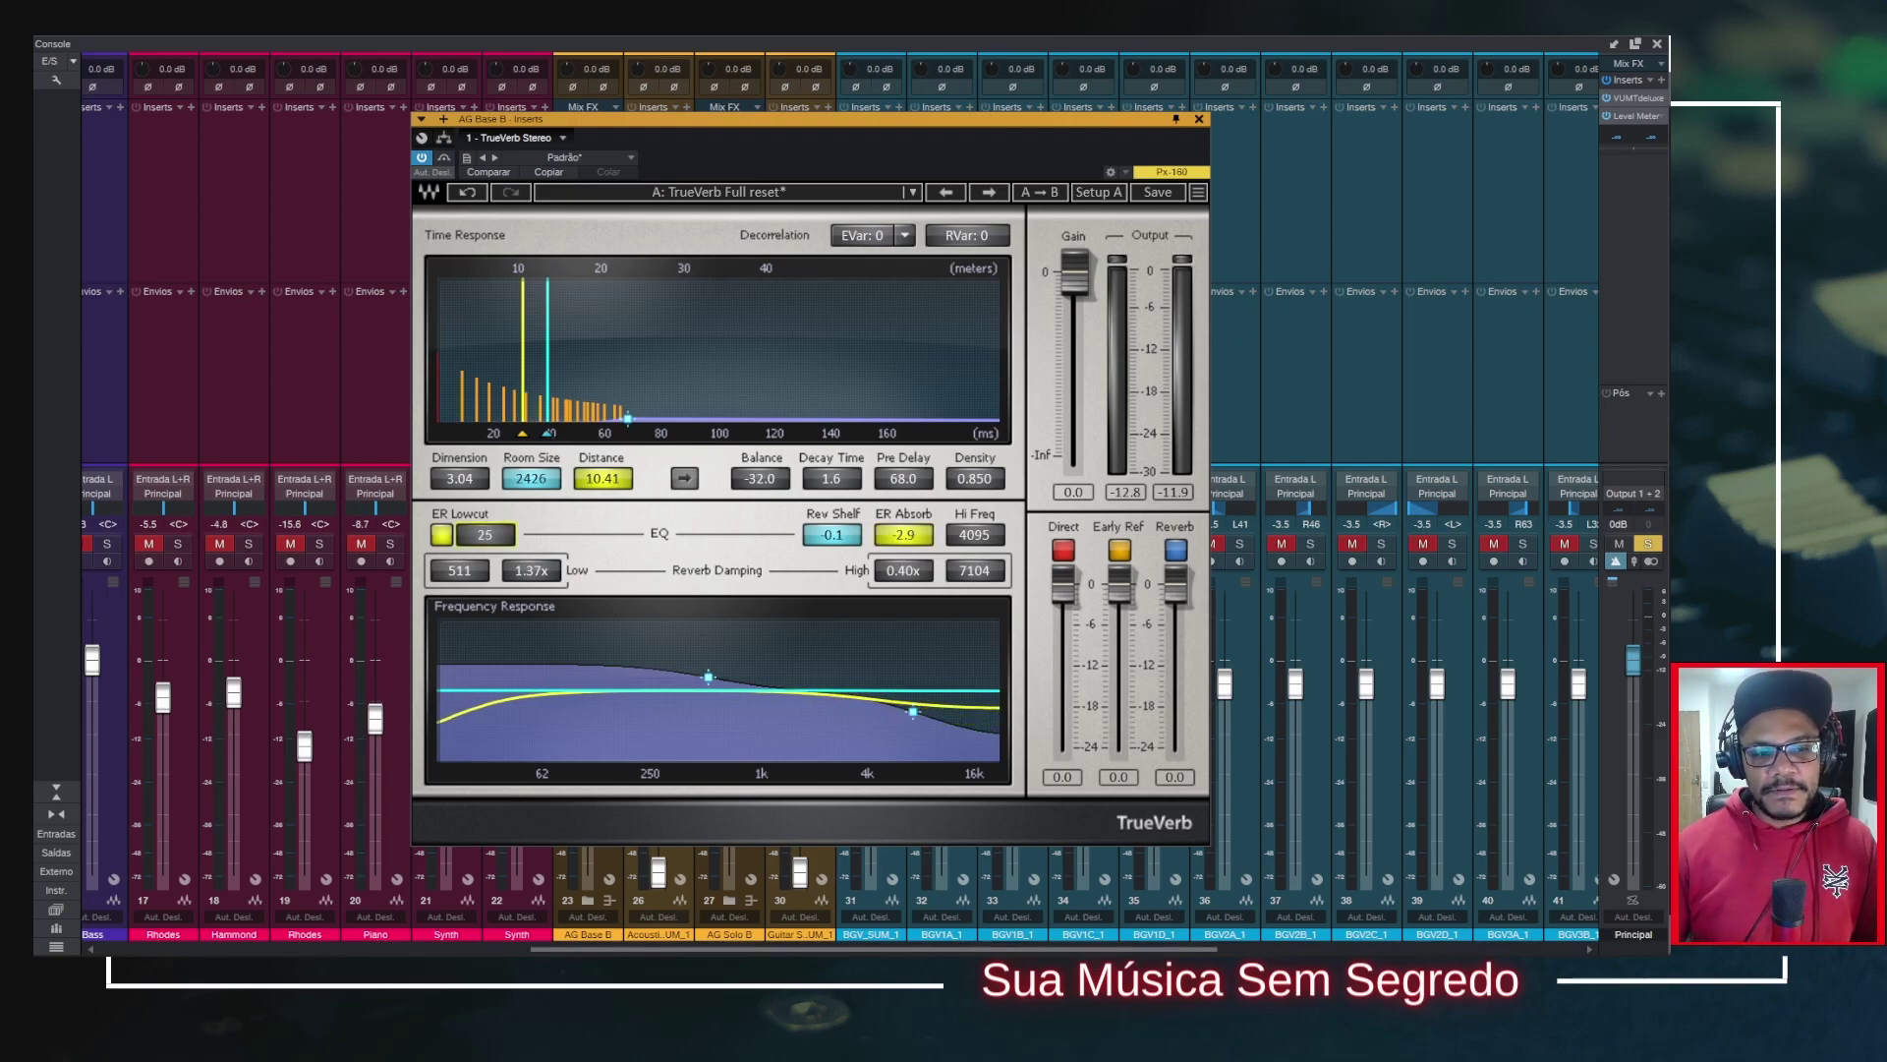
mouse_move(980, 546)
left_mouse_down()
mouse_move(980, 563)
mouse_move(981, 529)
left_mouse_up()
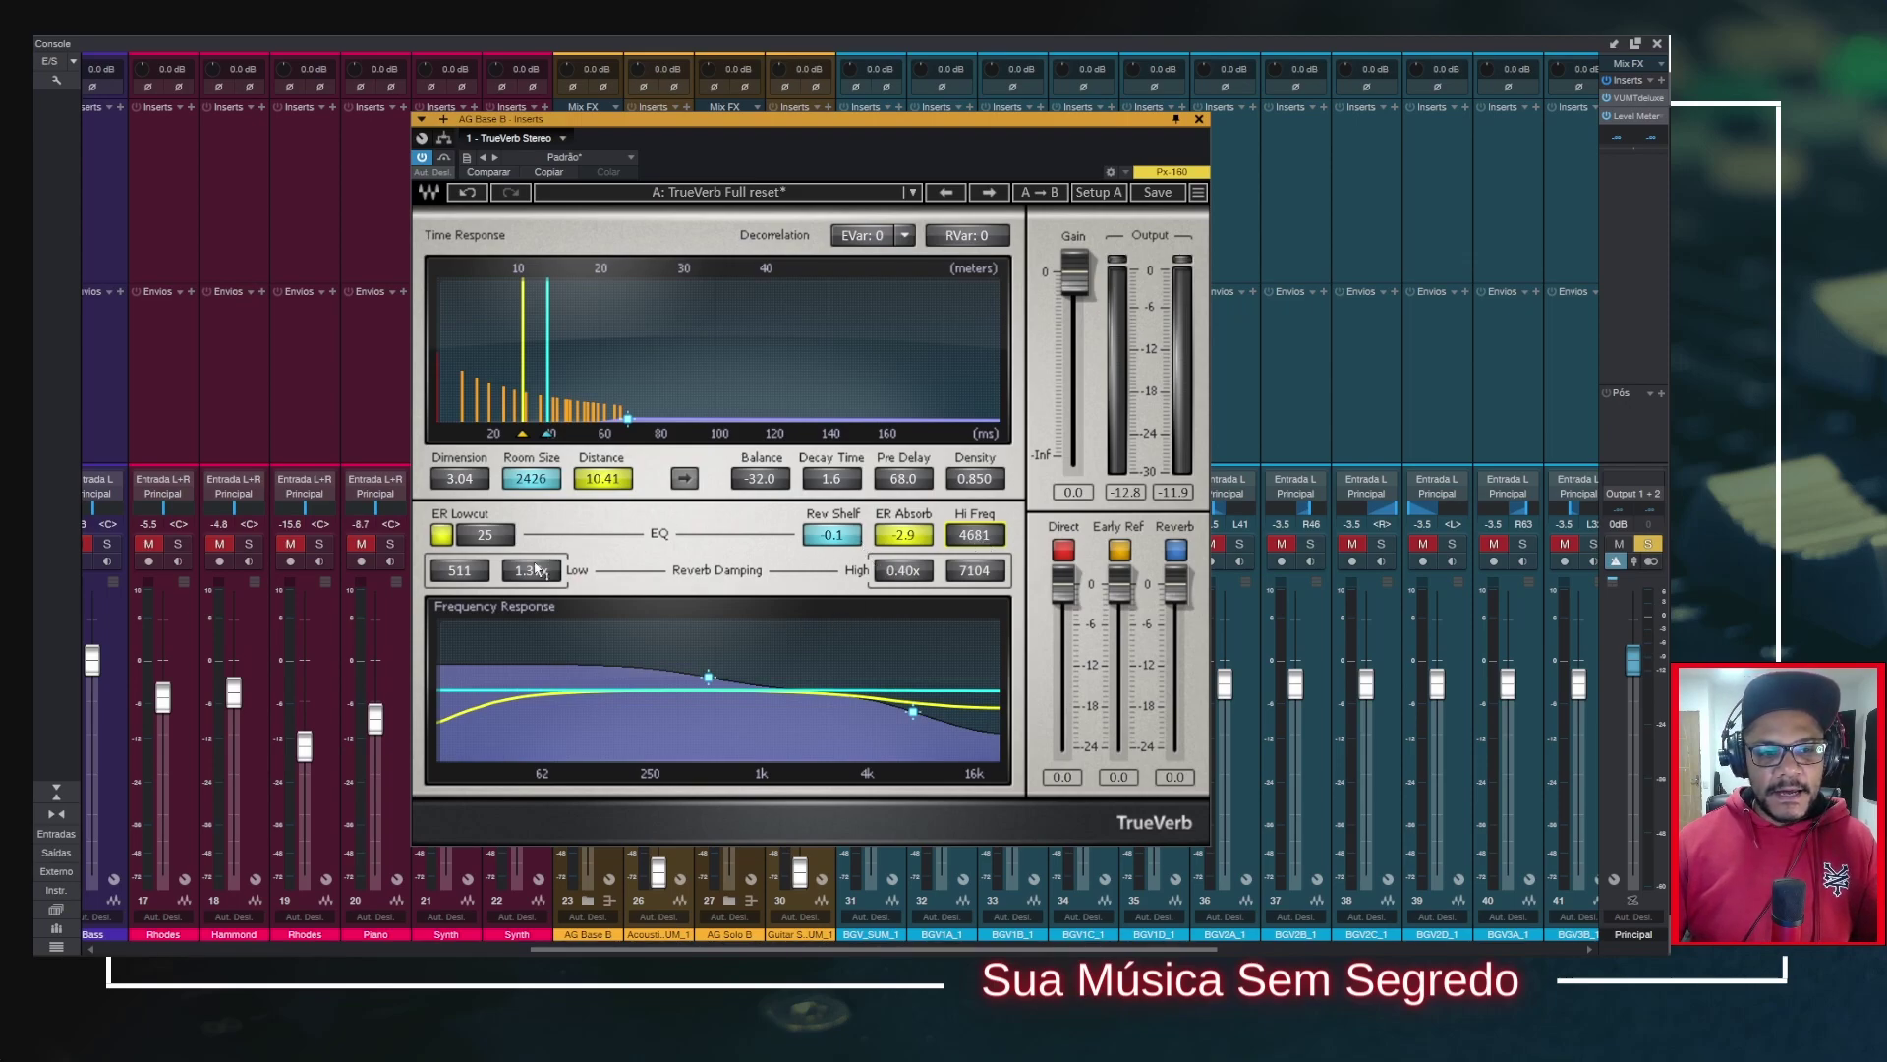
Step: Adjust the reverb damping to 239 at 1.41x for the low band and 2926 at 1.49x for the high band
left_click_drag(462, 573, 473, 561)
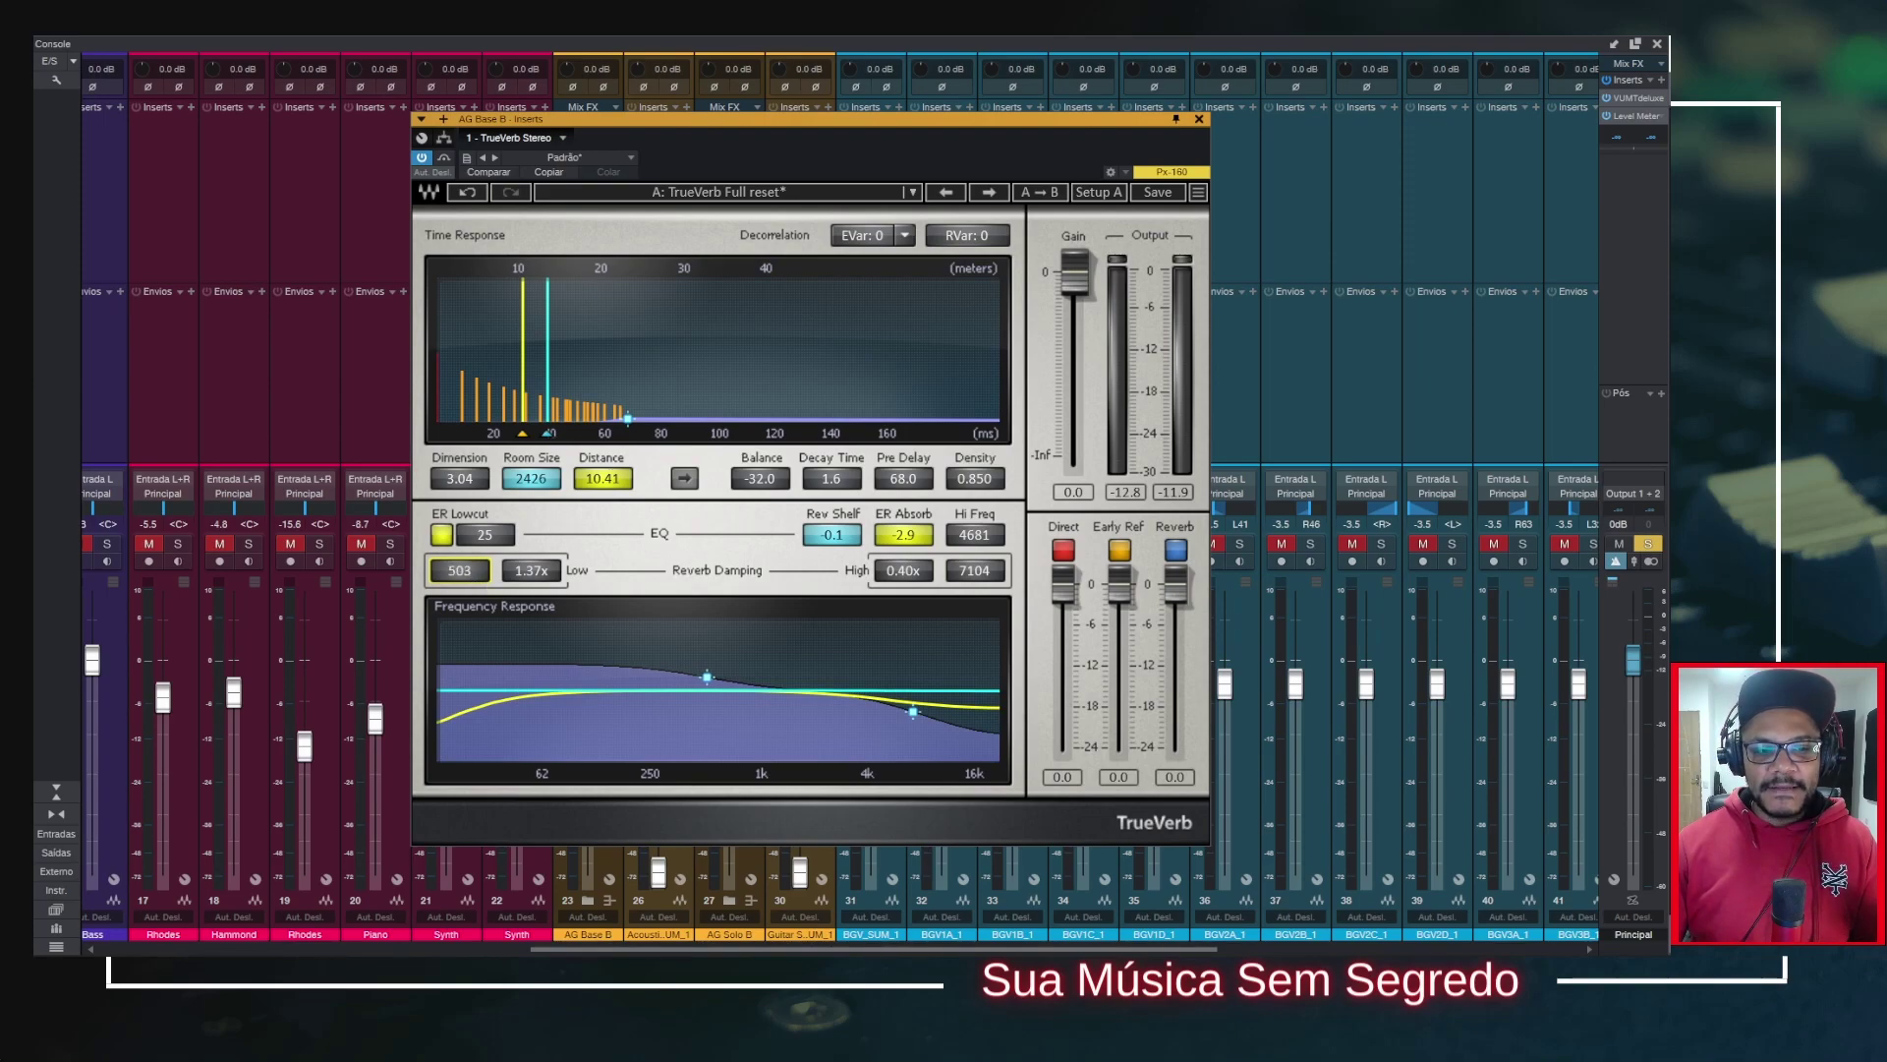
mouse_move(707, 677)
left_mouse_down()
mouse_move(656, 658)
mouse_move(652, 720)
mouse_move(647, 674)
left_mouse_up()
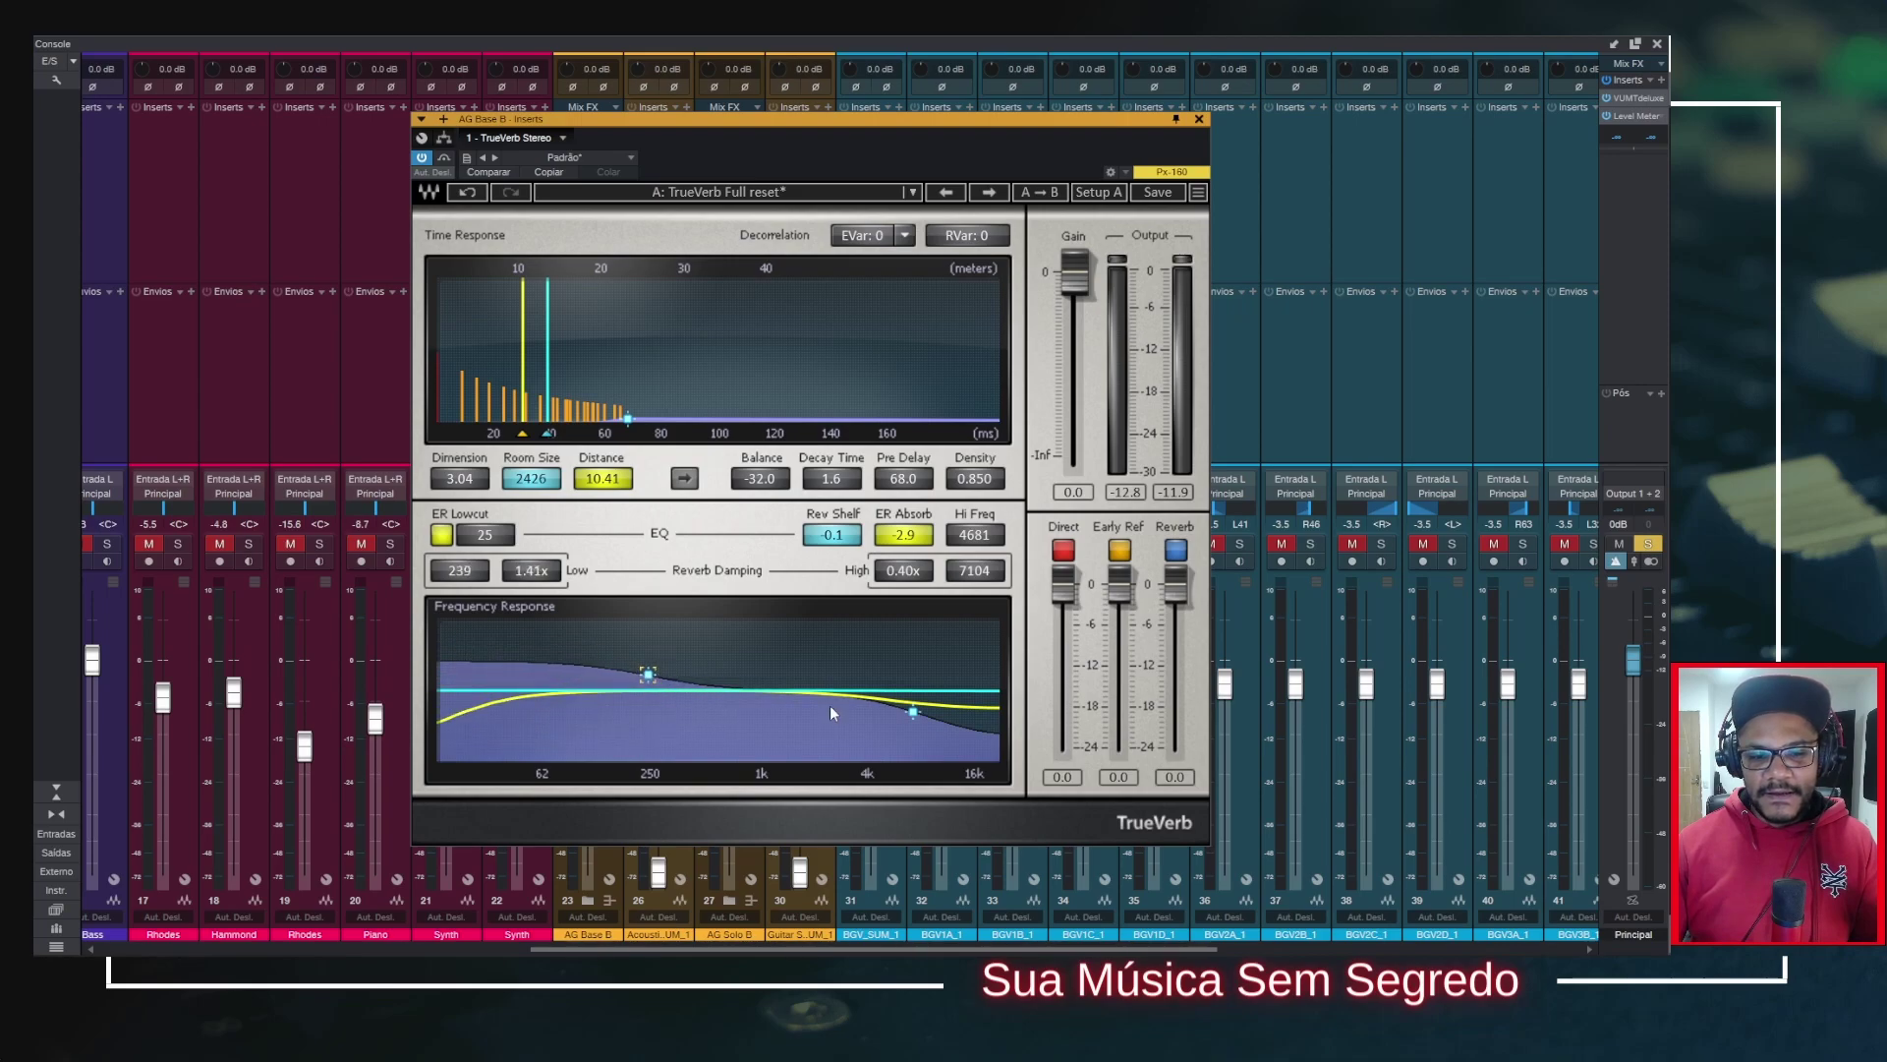
mouse_move(917, 712)
left_mouse_down()
mouse_move(896, 667)
mouse_move(851, 674)
left_mouse_up()
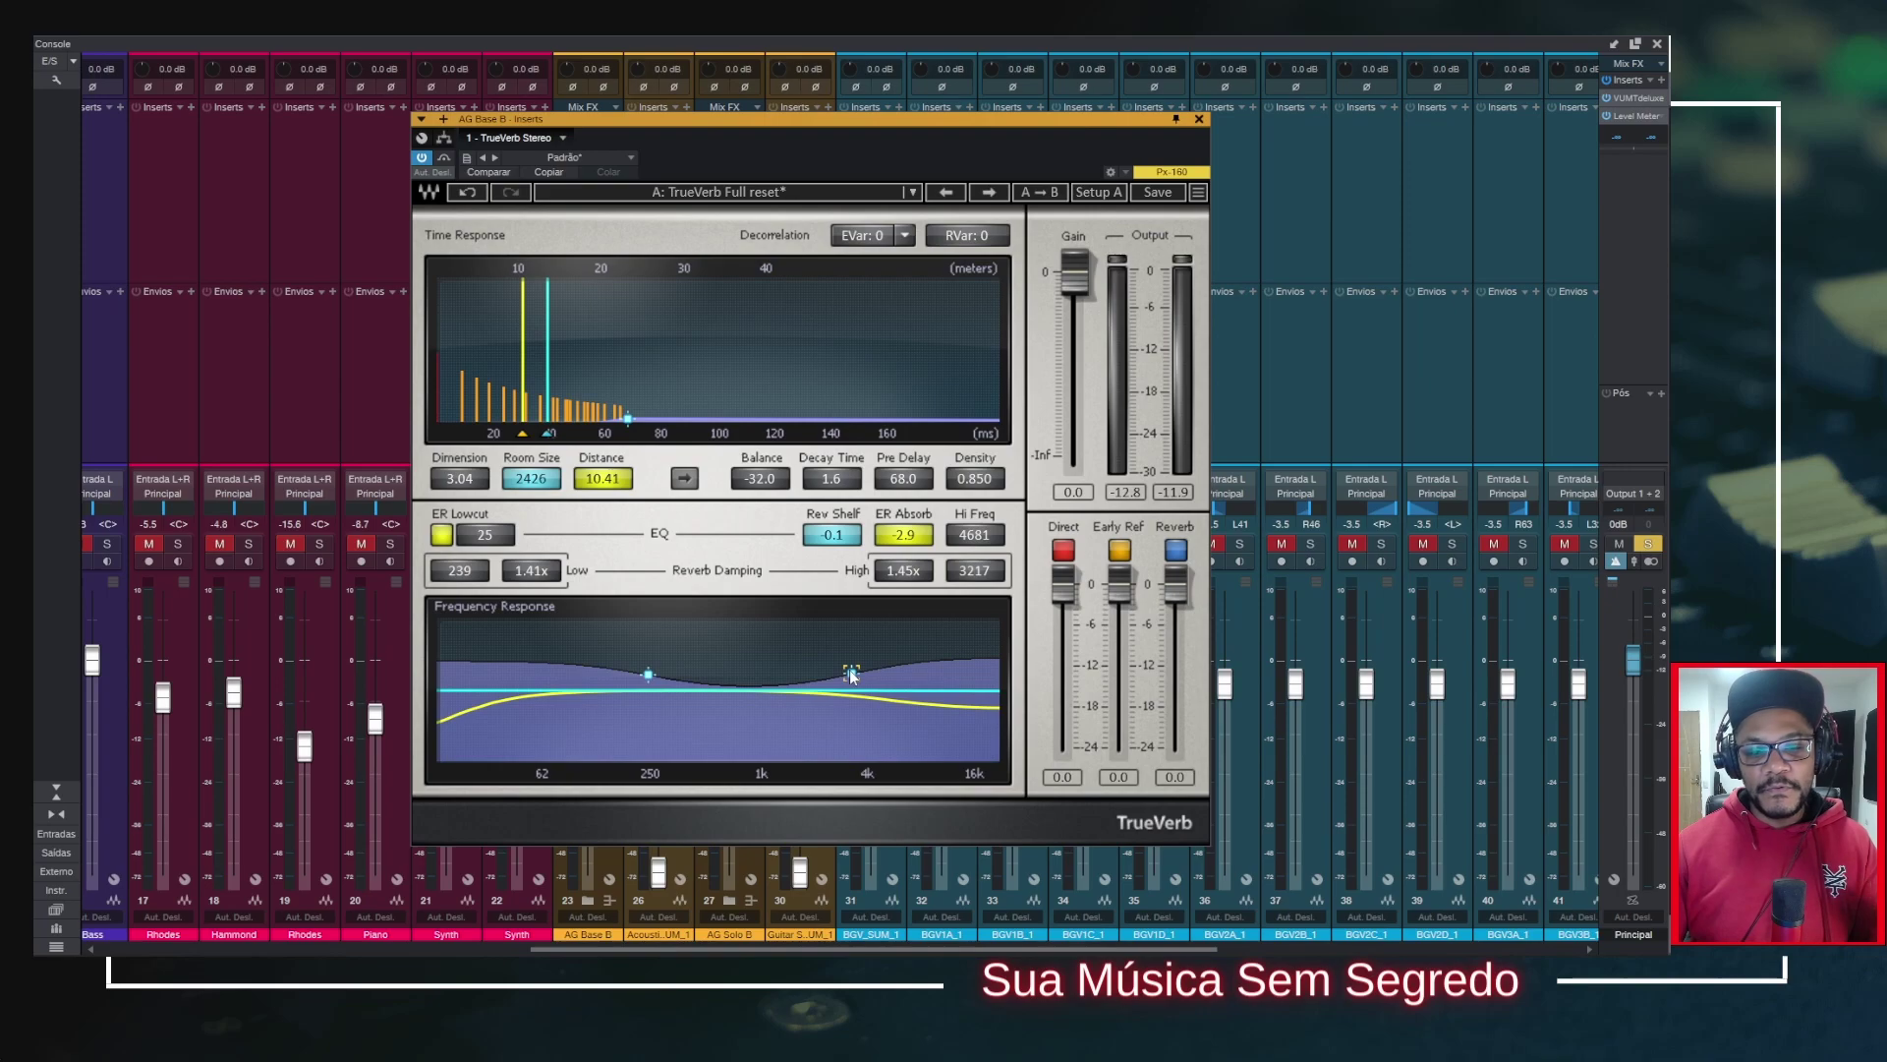
left_click_drag(851, 674, 844, 671)
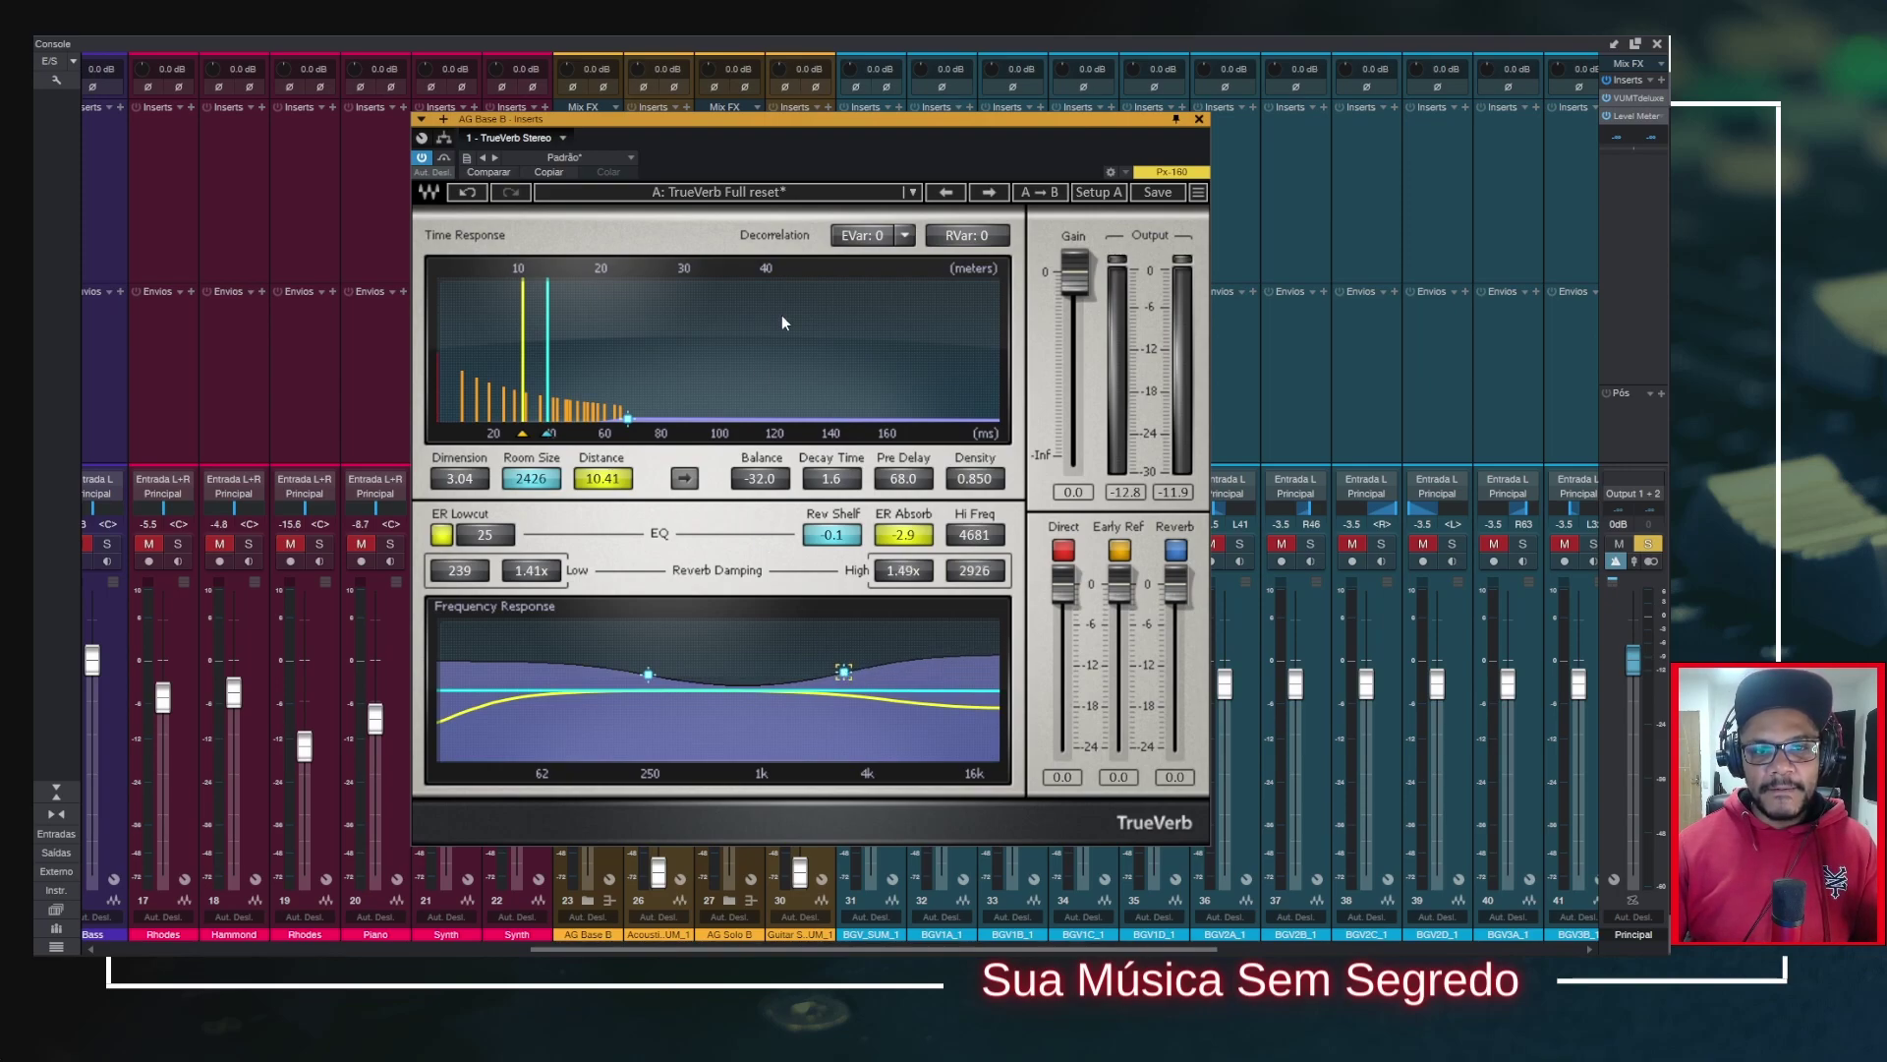
Step: Reload the TrueVerb Full reset preset, shift the low damping point to 438 at 1.42x, and raise the Decay Time to 5.1
left_click(787, 192)
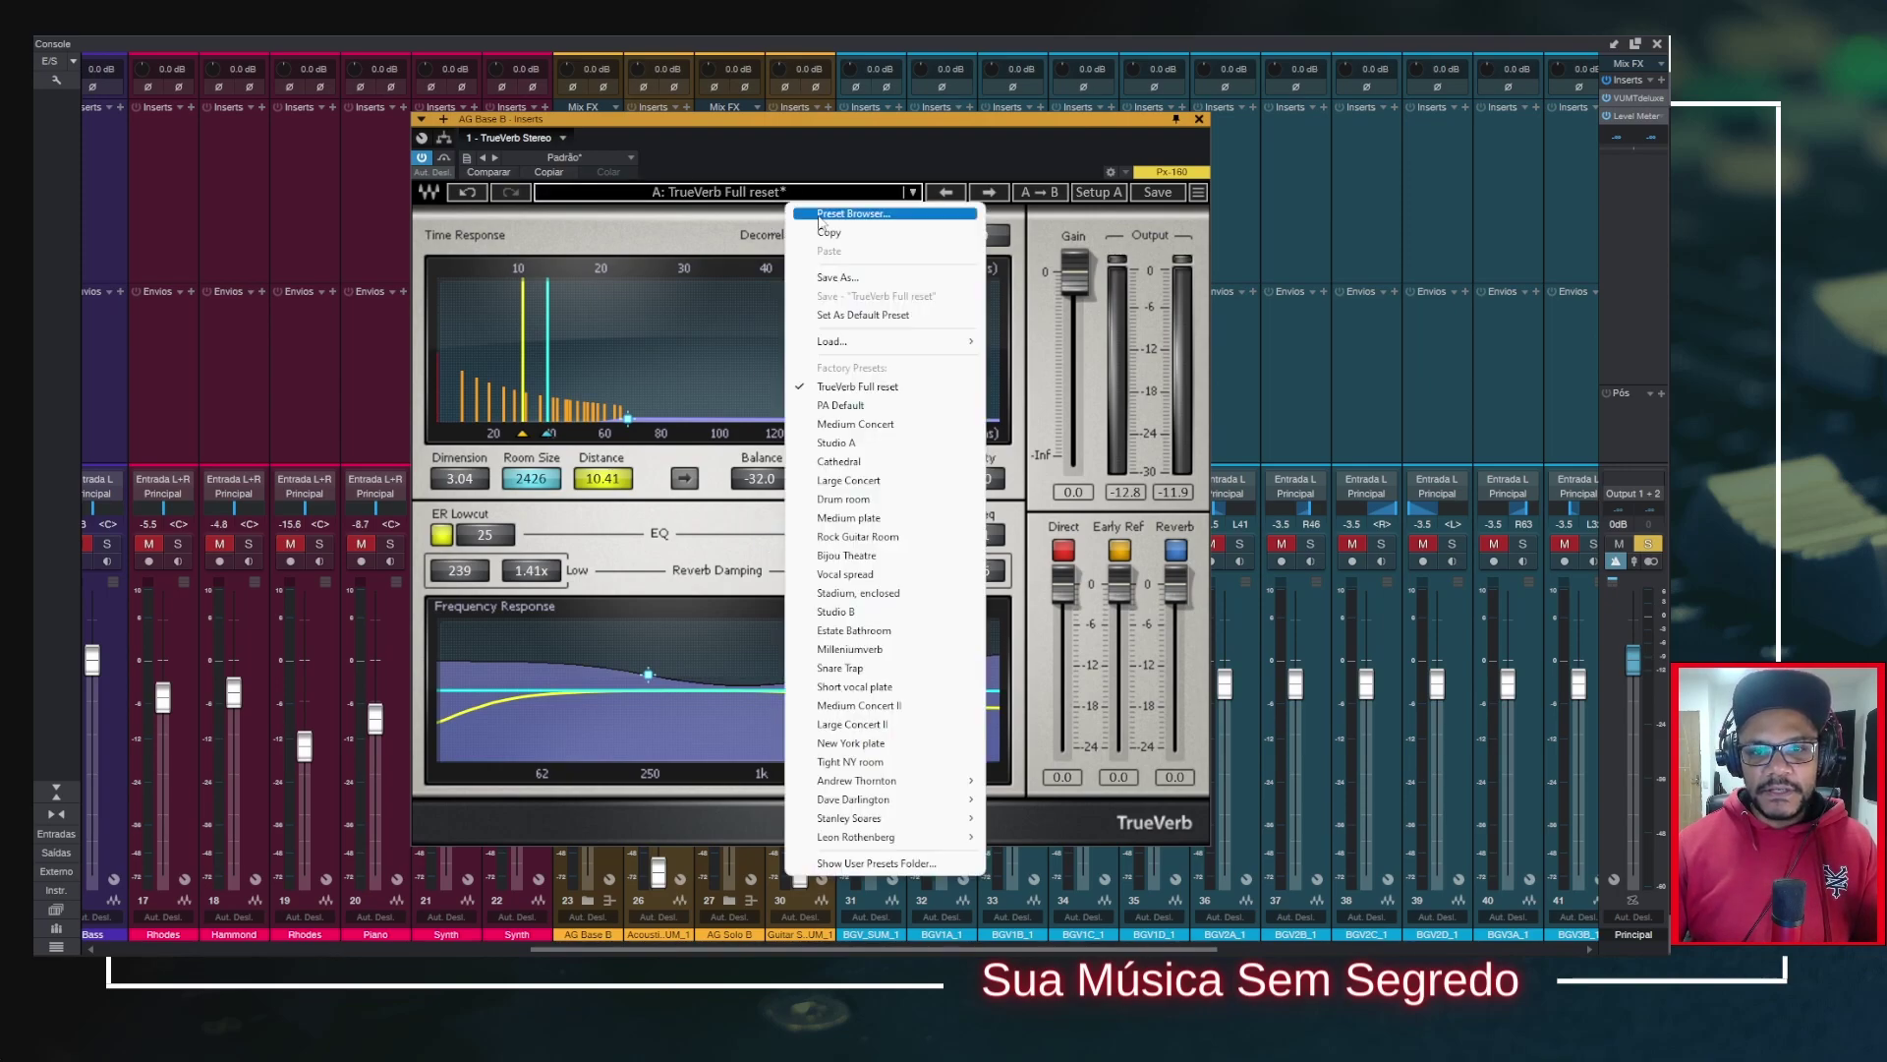
left_click(865, 386)
left_click_drag(709, 677, 696, 675)
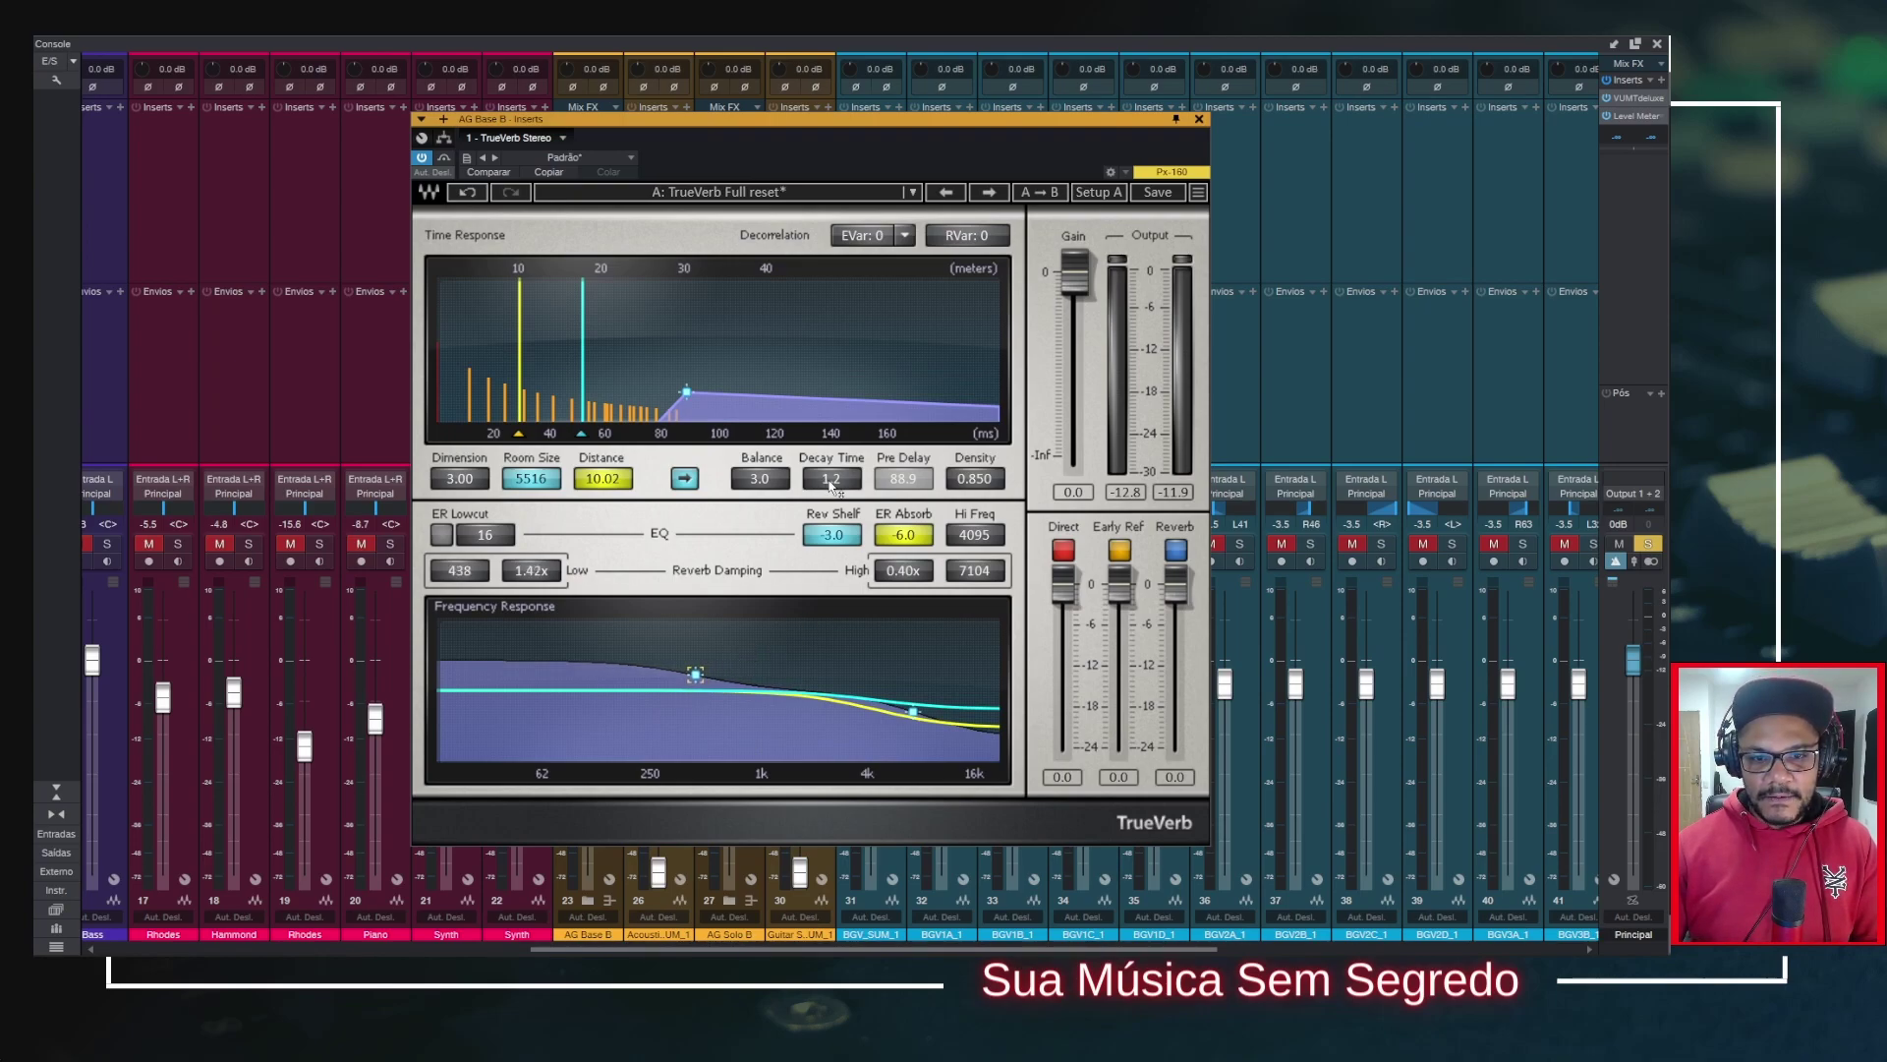
mouse_move(832, 482)
left_mouse_down()
mouse_move(831, 453)
mouse_move(832, 486)
left_mouse_up()
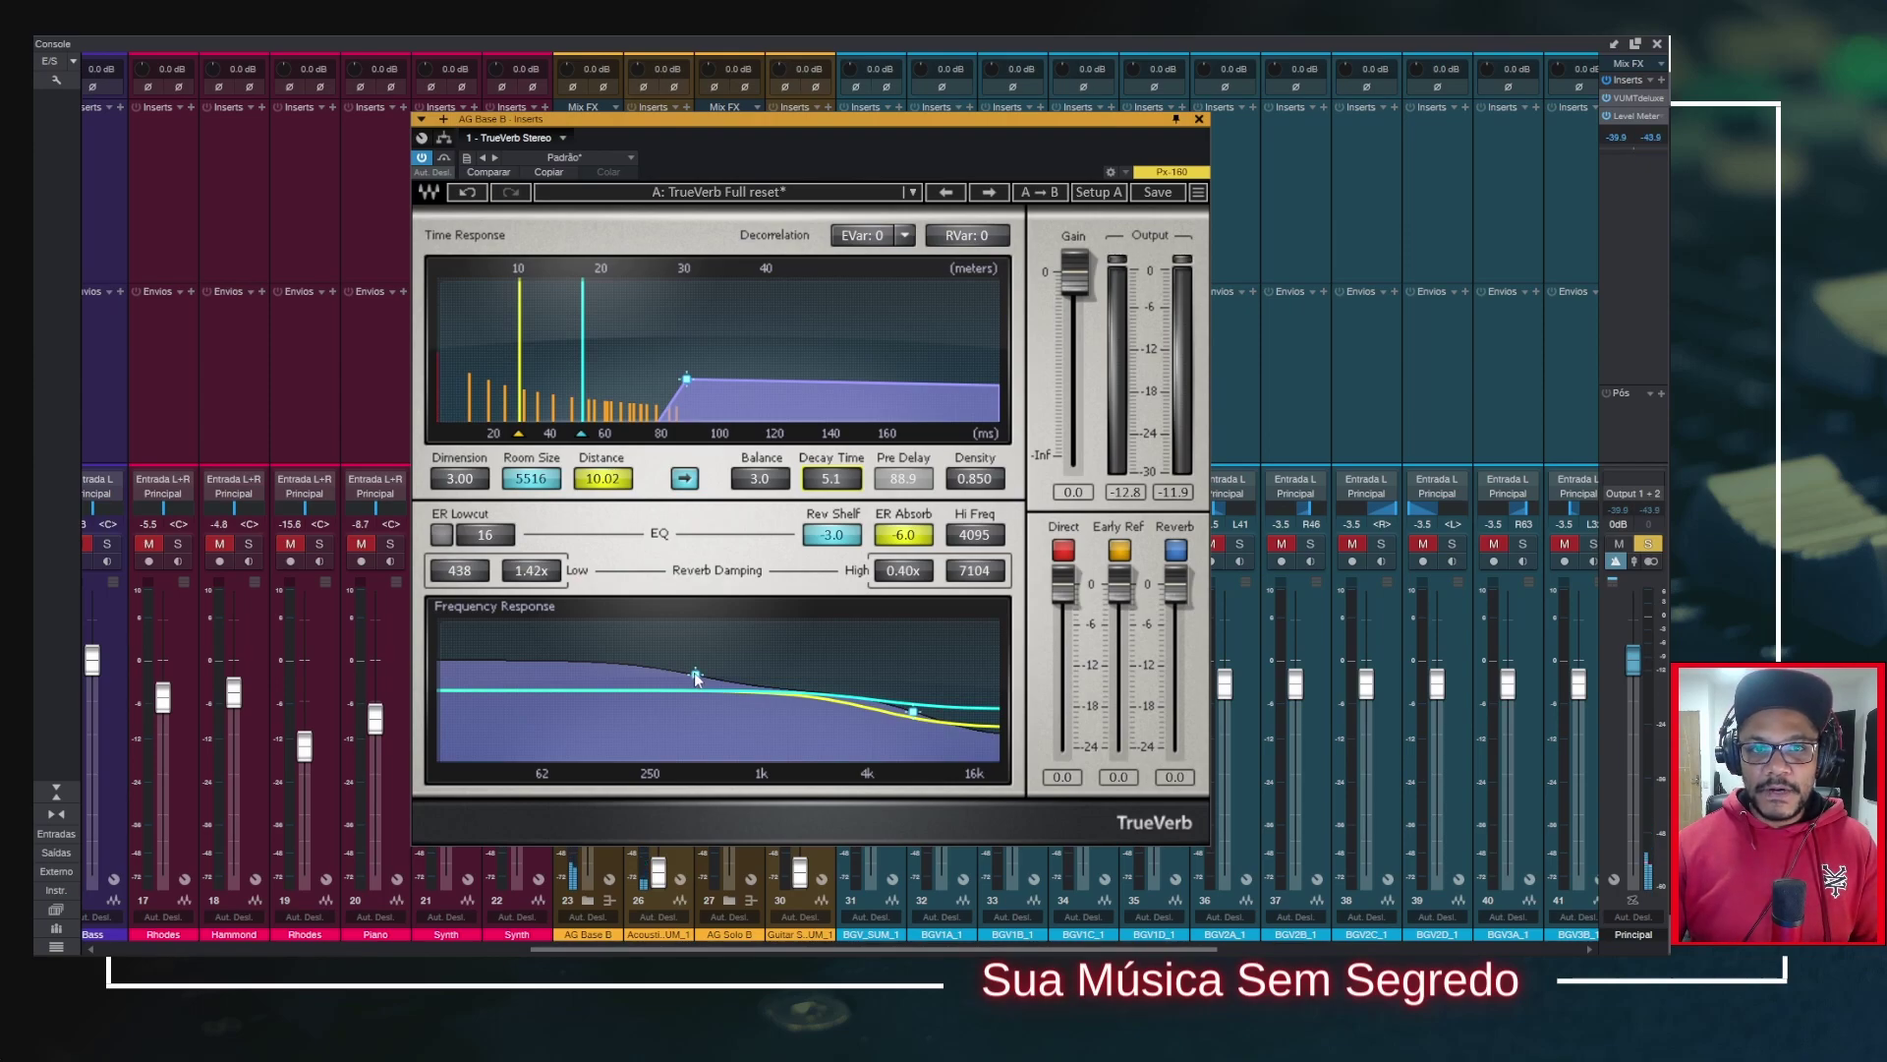
Step: Audition low damping ratios of 0.10x and 1.29x, and set the damping to 429 at 0.52x low and 6713 at 1.39x high
left_click_drag(695, 677, 698, 722)
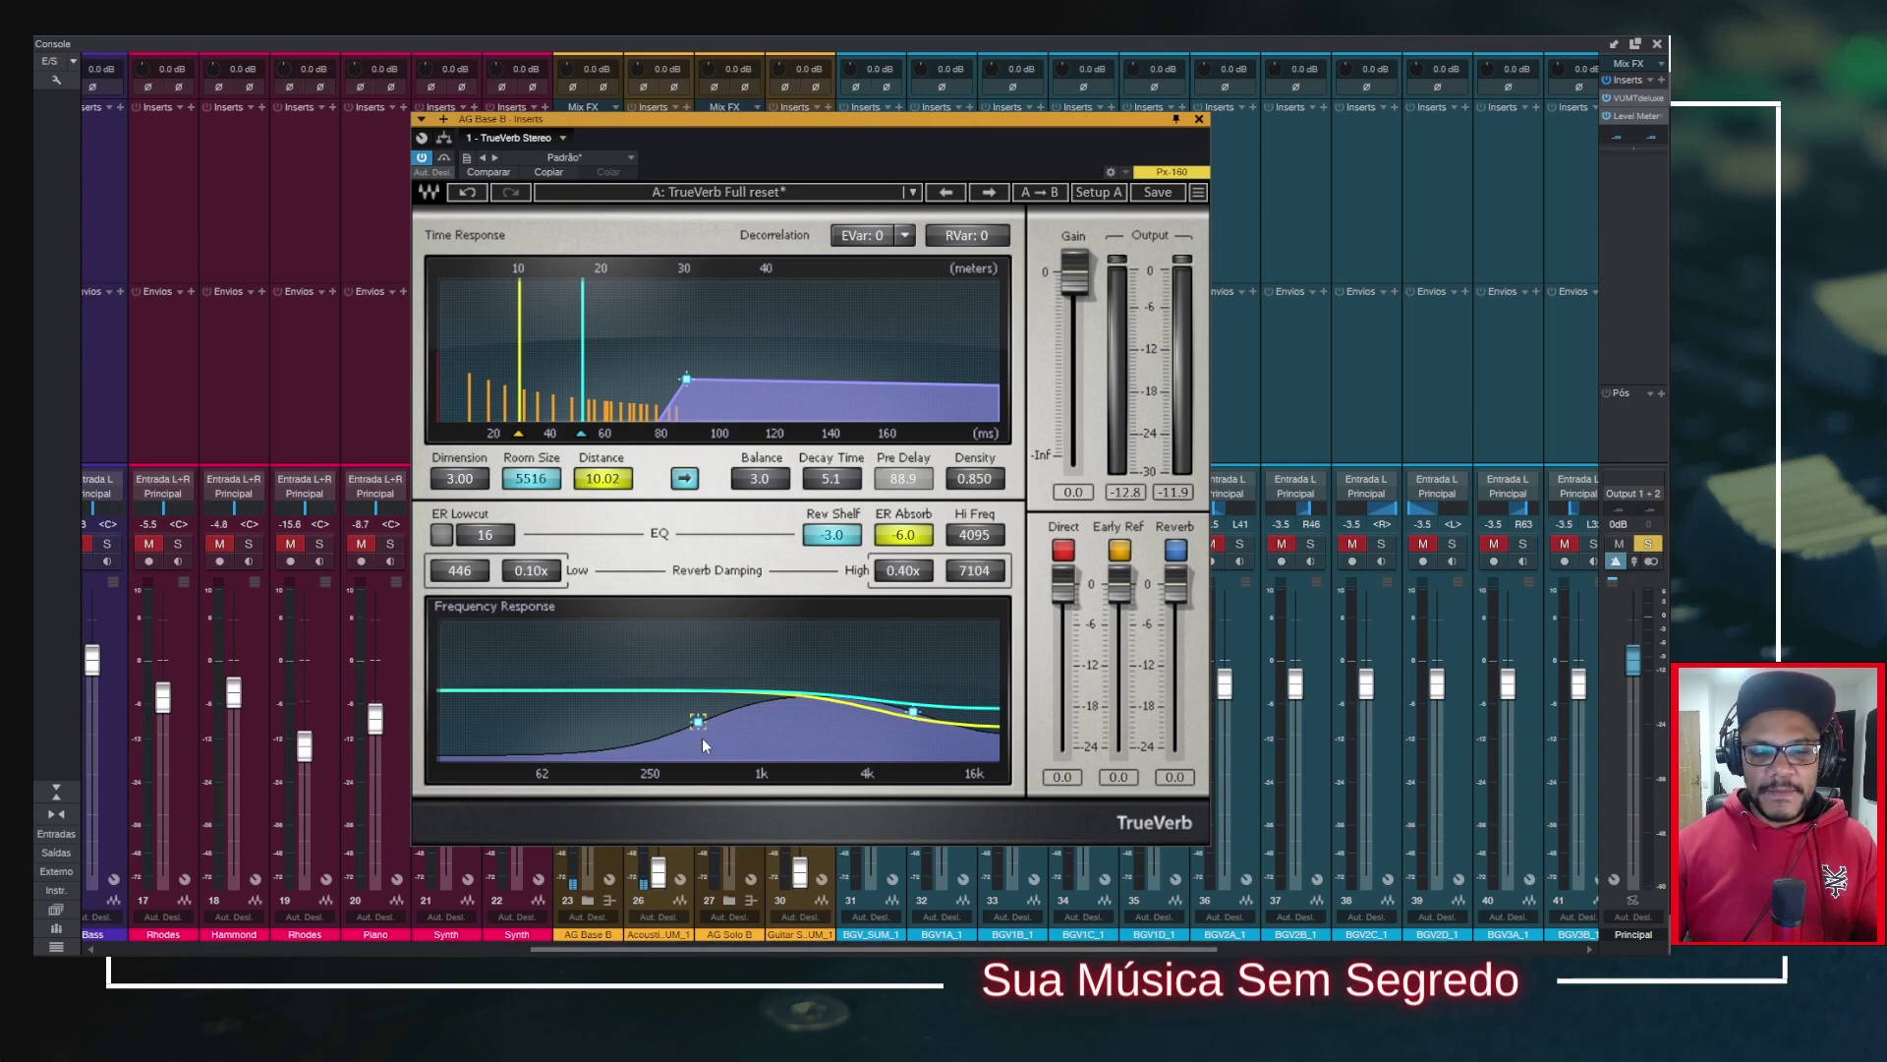
left_click_drag(702, 720, 696, 682)
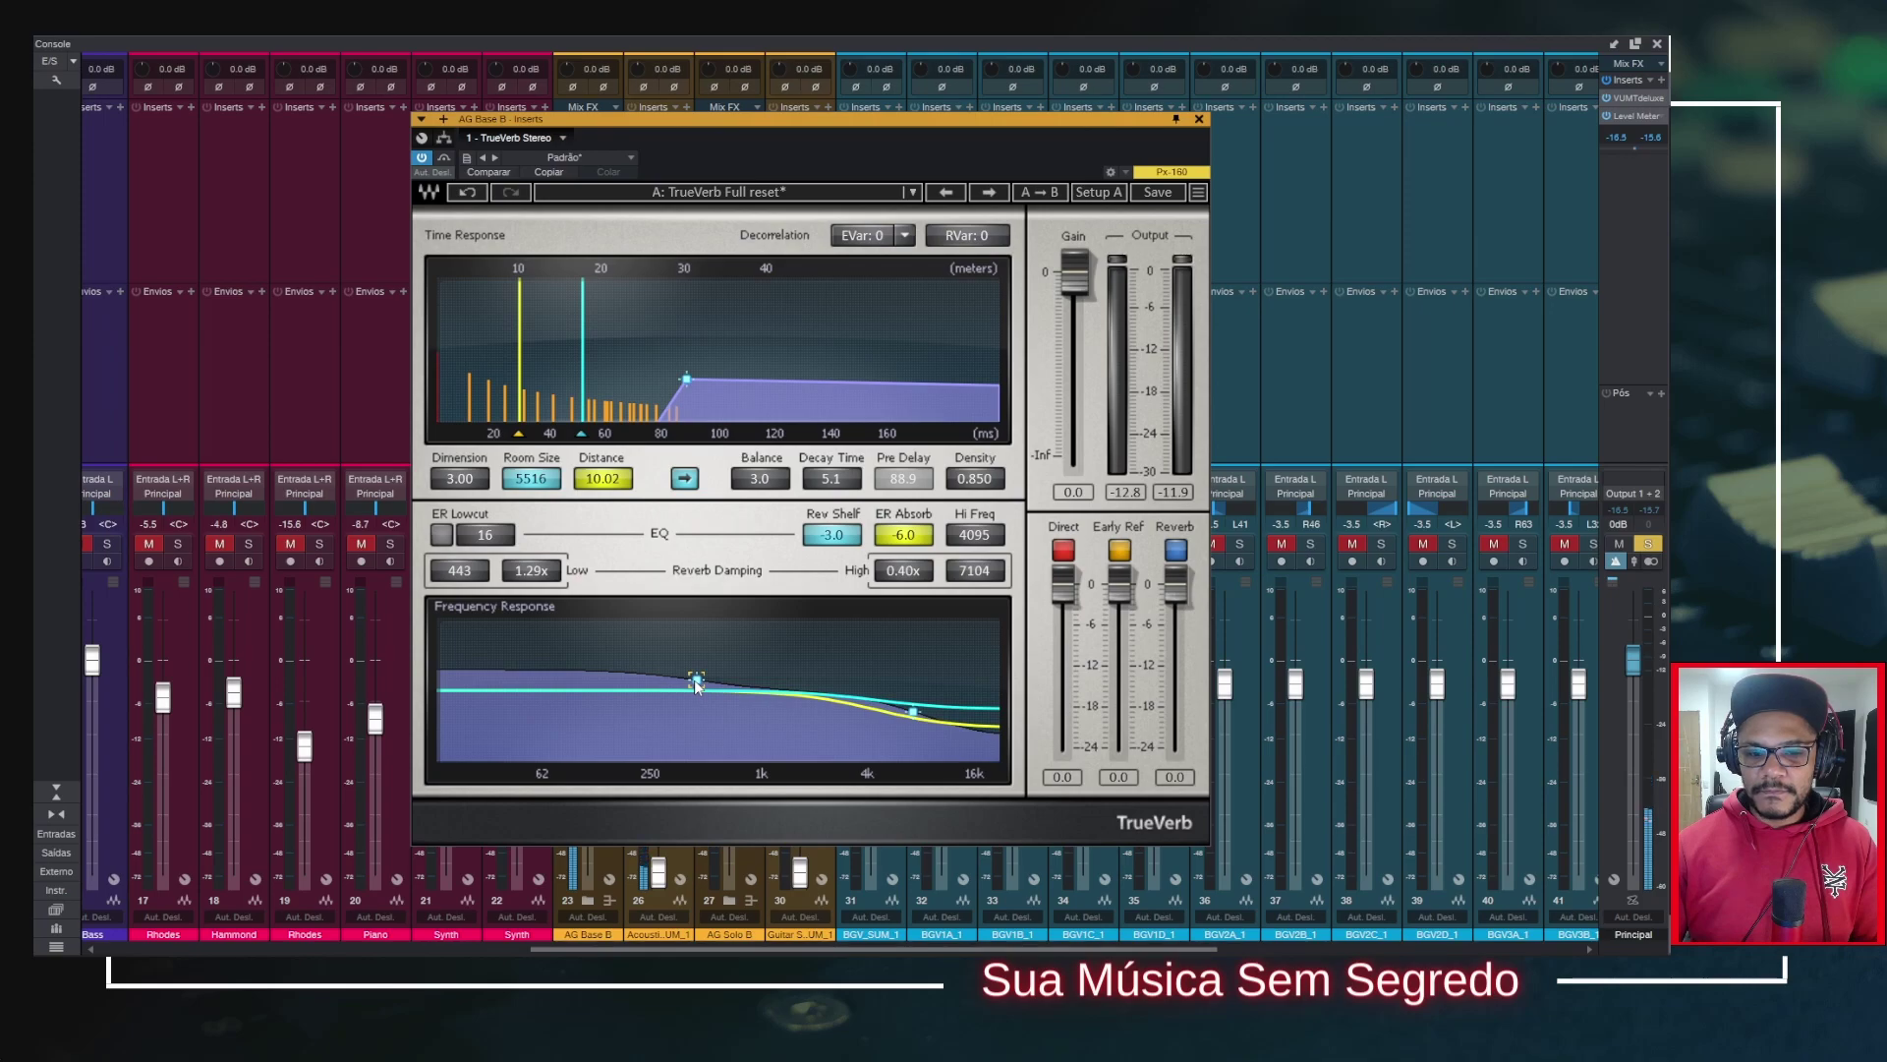
left_click_drag(698, 681, 694, 708)
left_click_drag(918, 717, 913, 680)
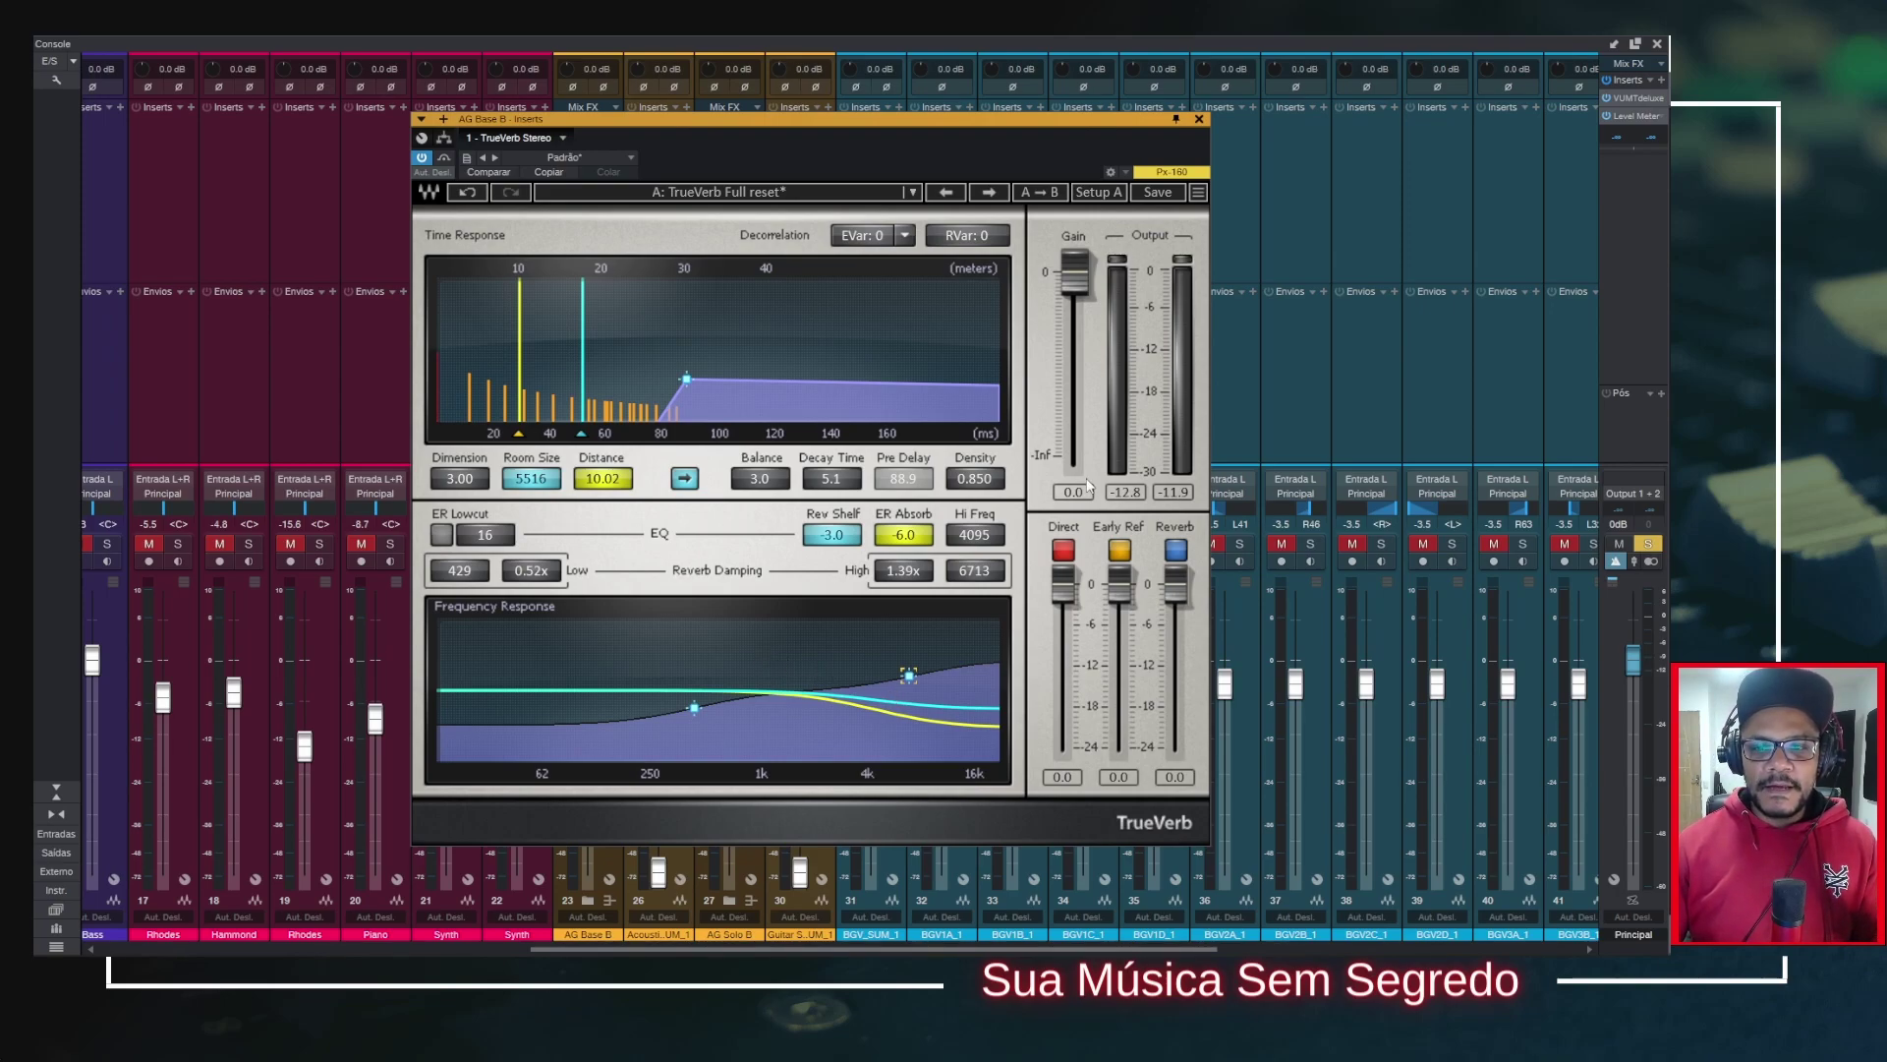
Step: Leave the Gain at 0.0, switch off the Direct signal, and turn Early Ref and Reverb off and back on in turn
mouse_move(1089, 274)
left_mouse_down()
mouse_move(1090, 433)
mouse_move(1077, 270)
left_mouse_up()
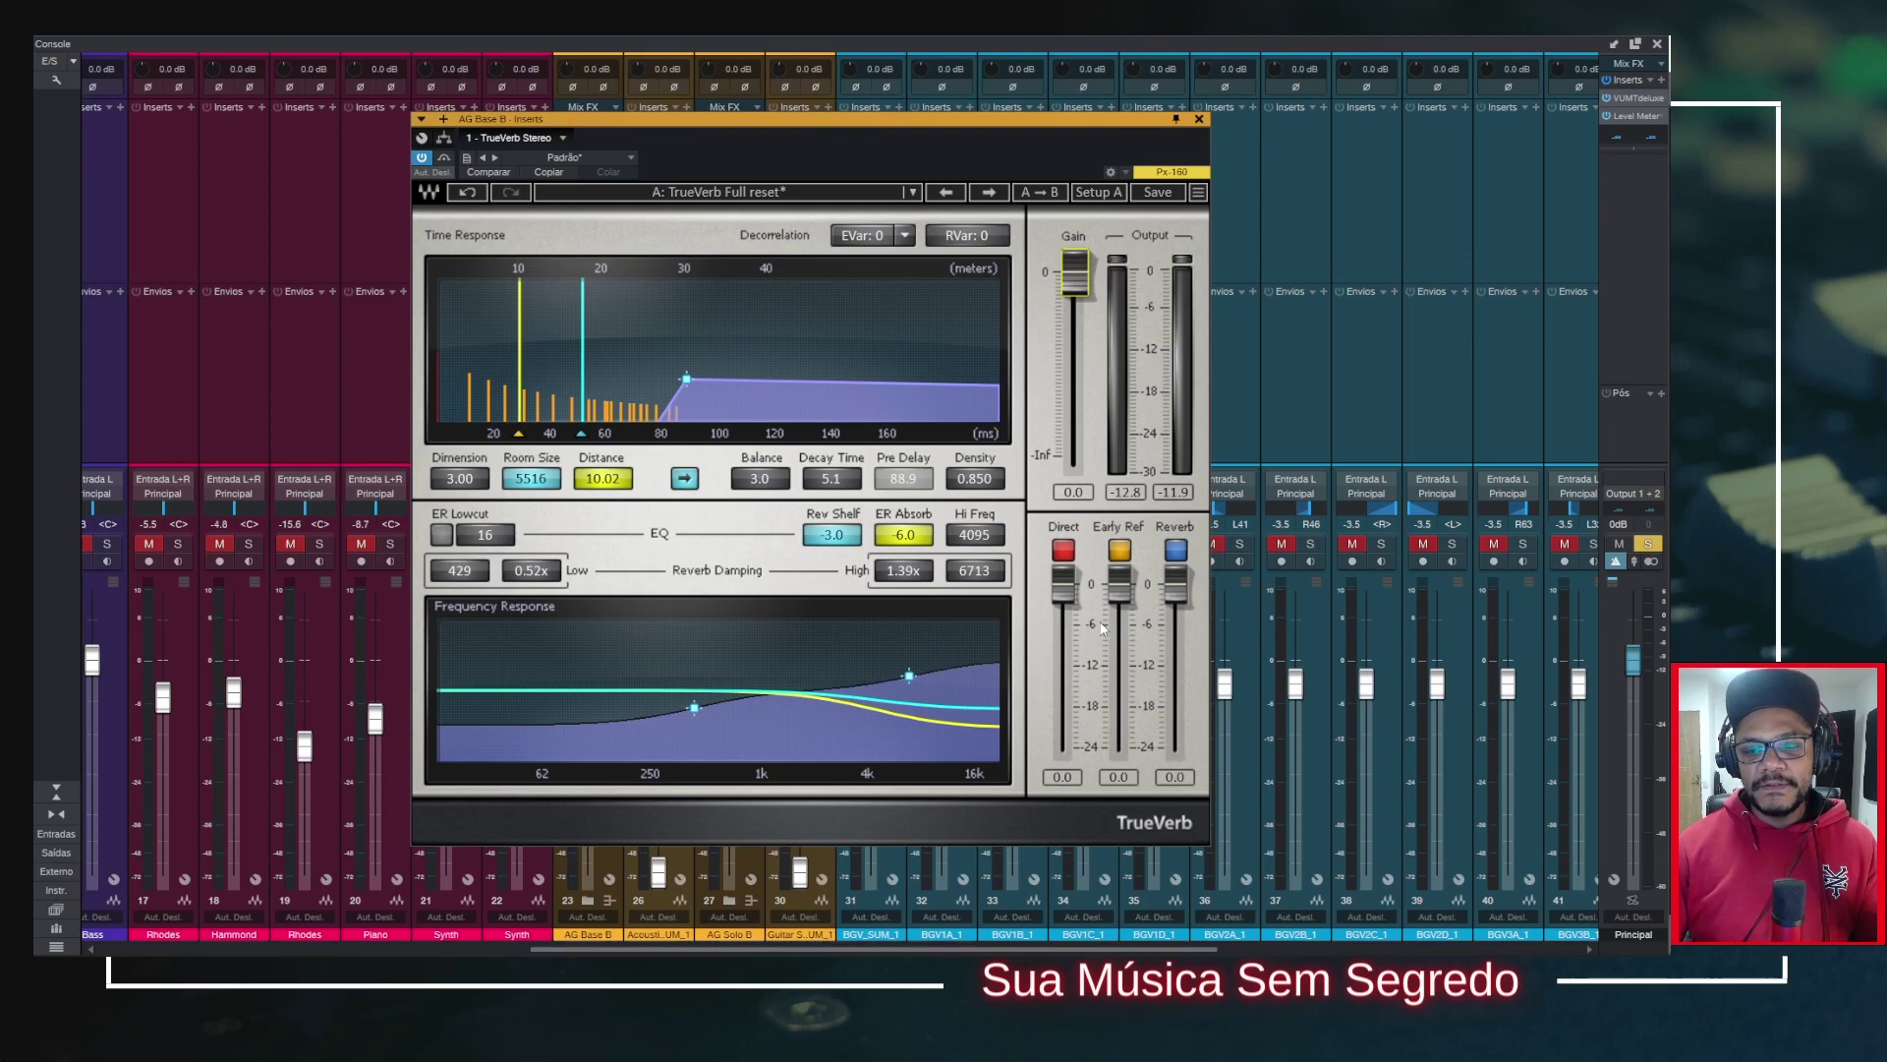
left_click(1067, 556)
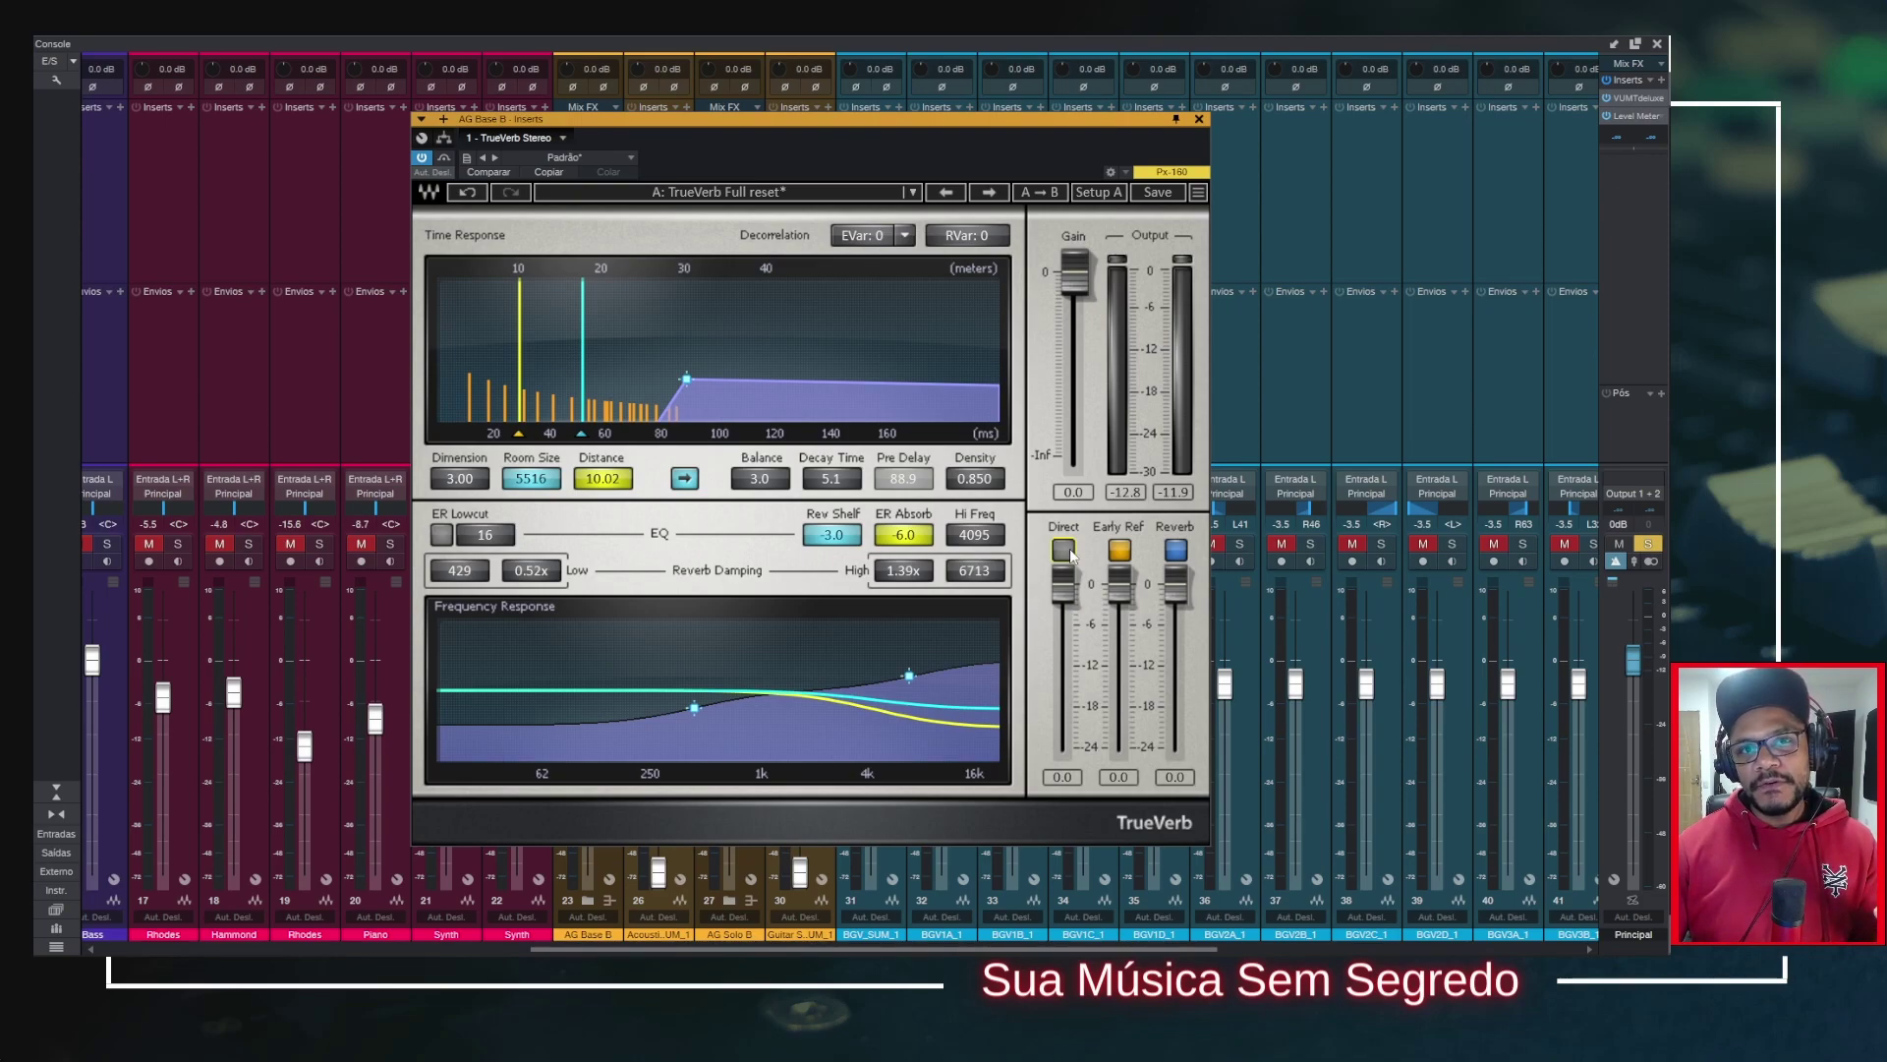
left_click(1119, 551)
left_click(1120, 553)
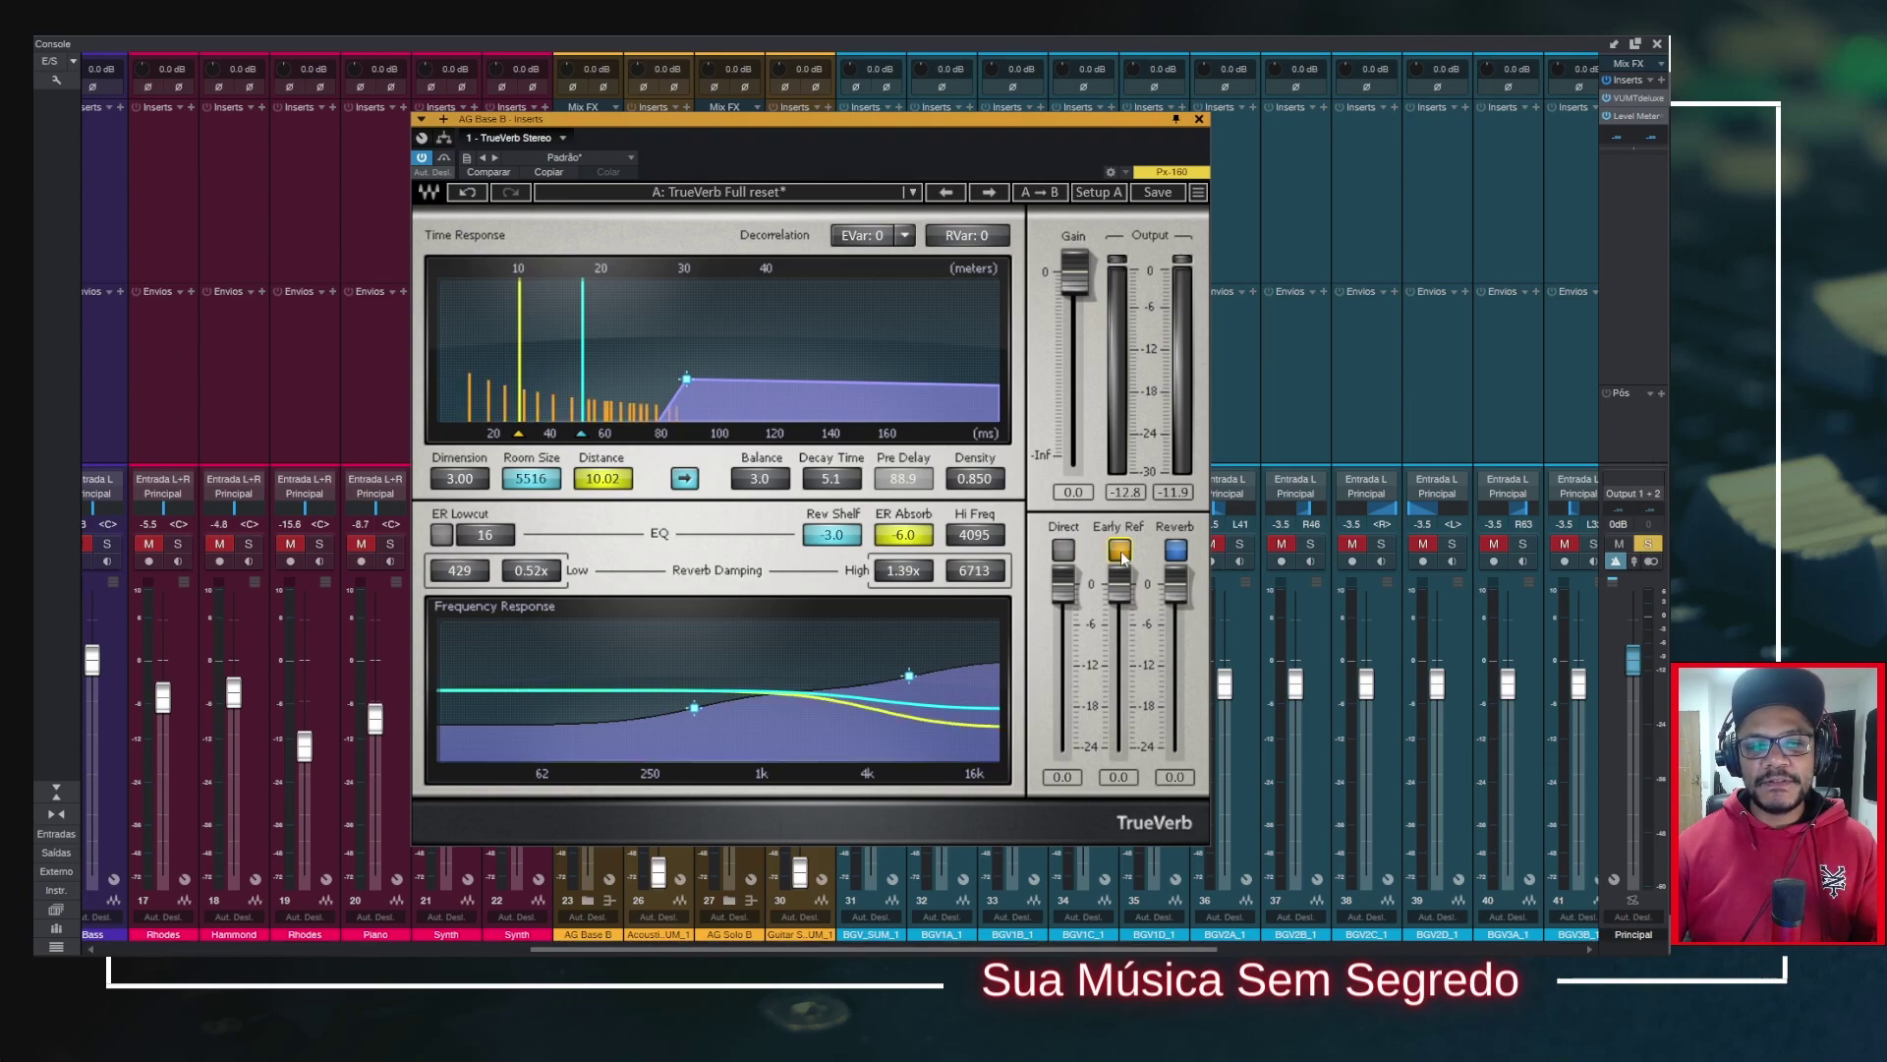
left_click(1176, 552)
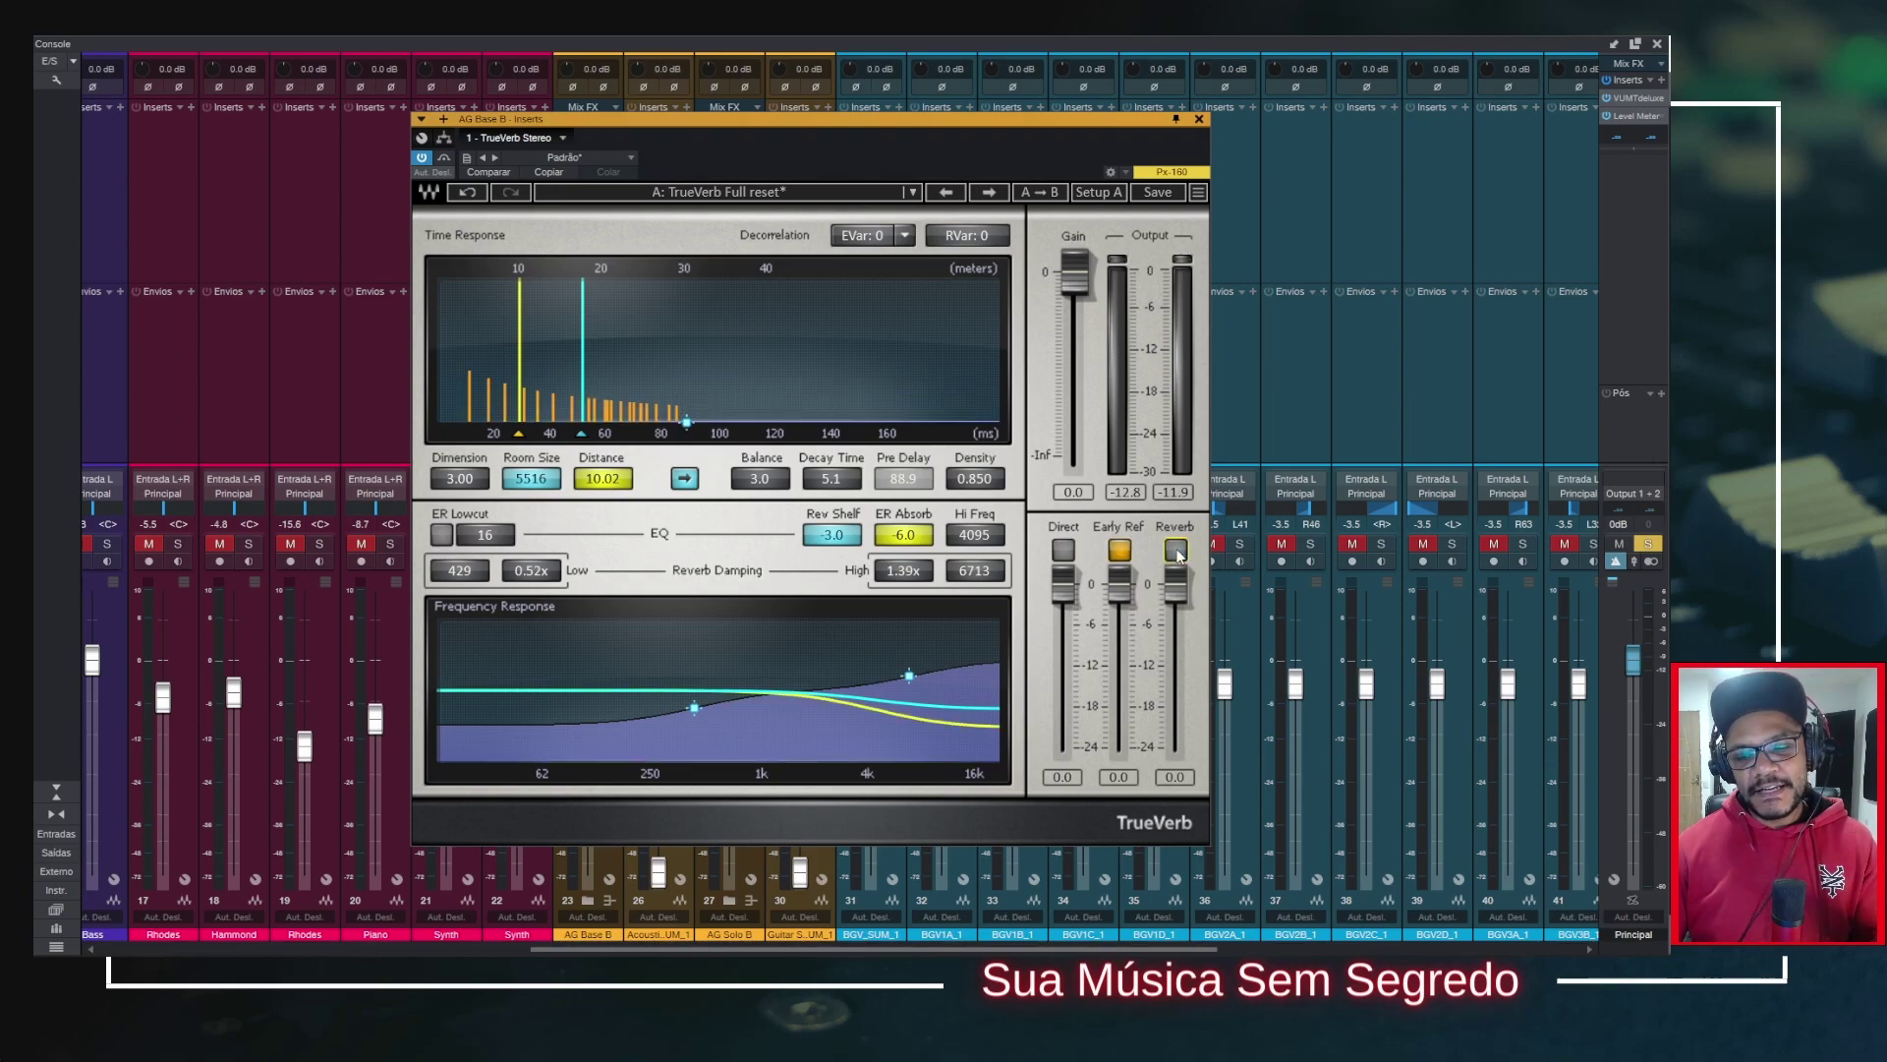
left_click(1176, 552)
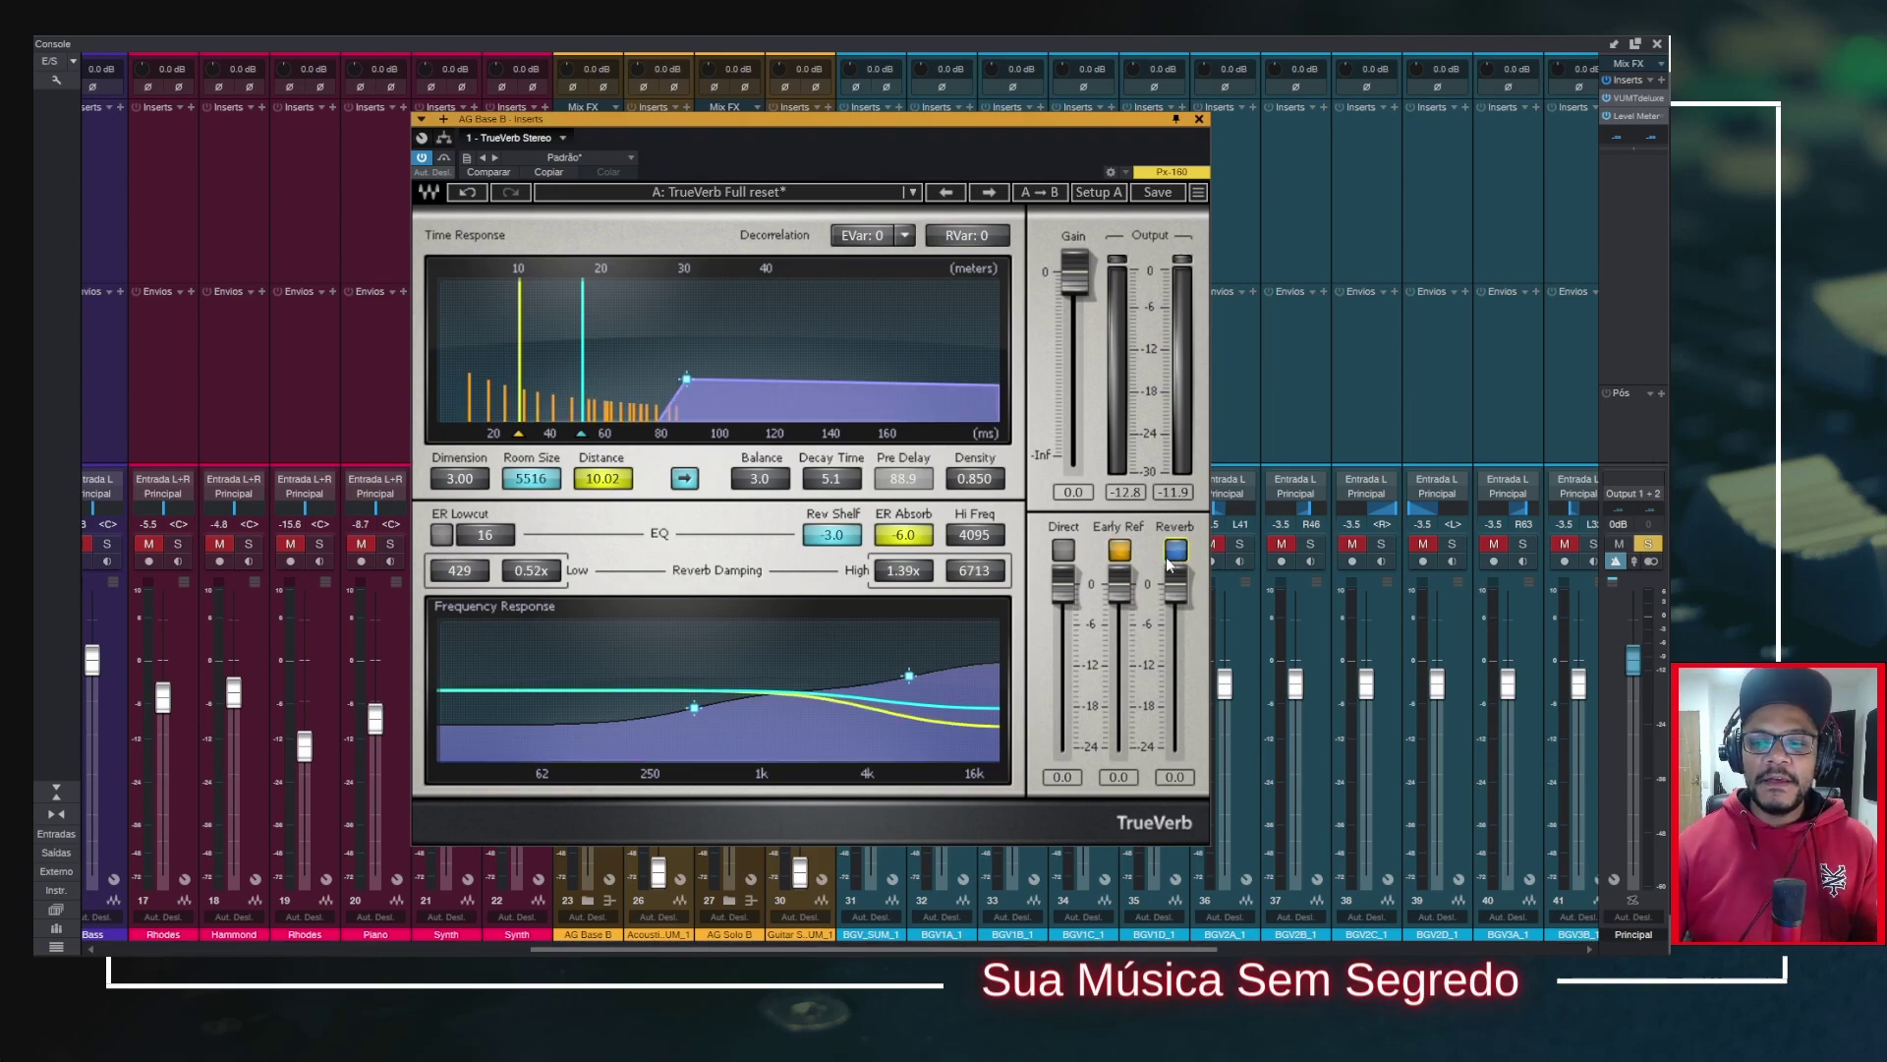
Step: Toggle the early reflections off and on twice, and switch the Direct signal on, off and on again
left_click(1126, 557)
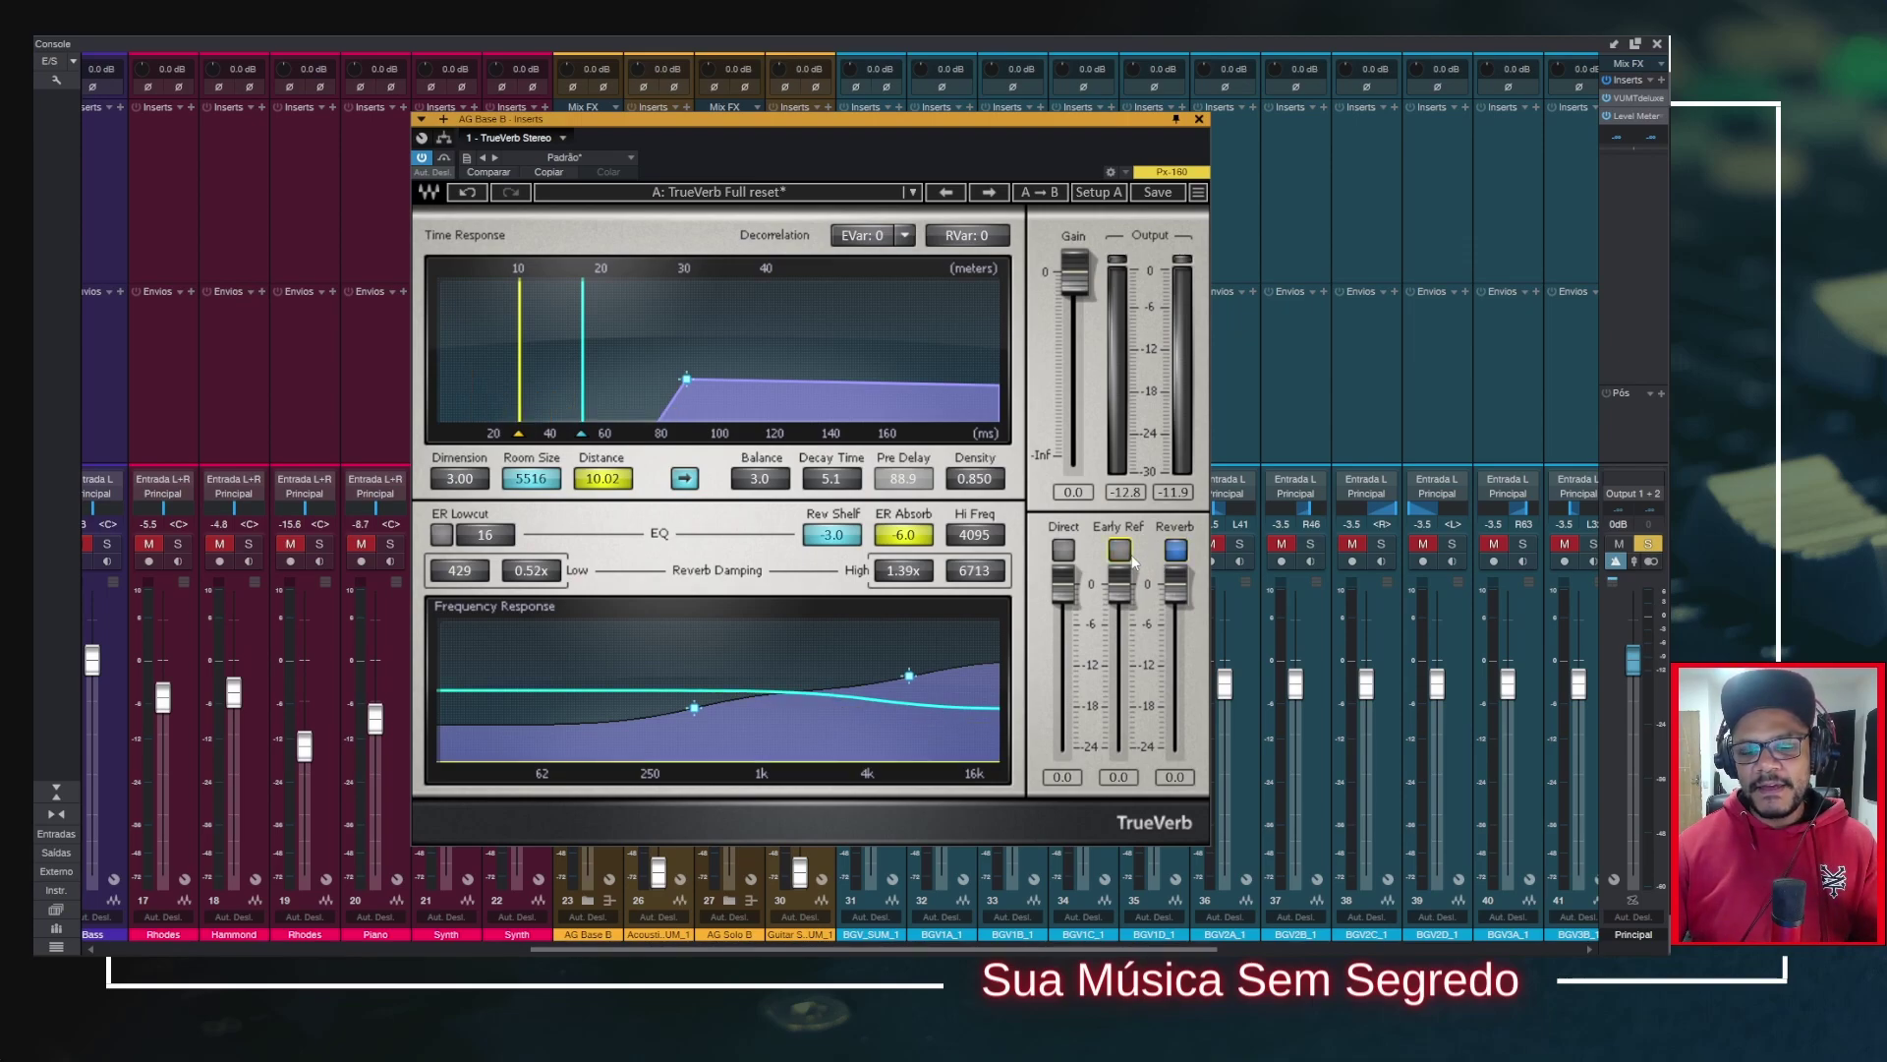
left_click(1128, 558)
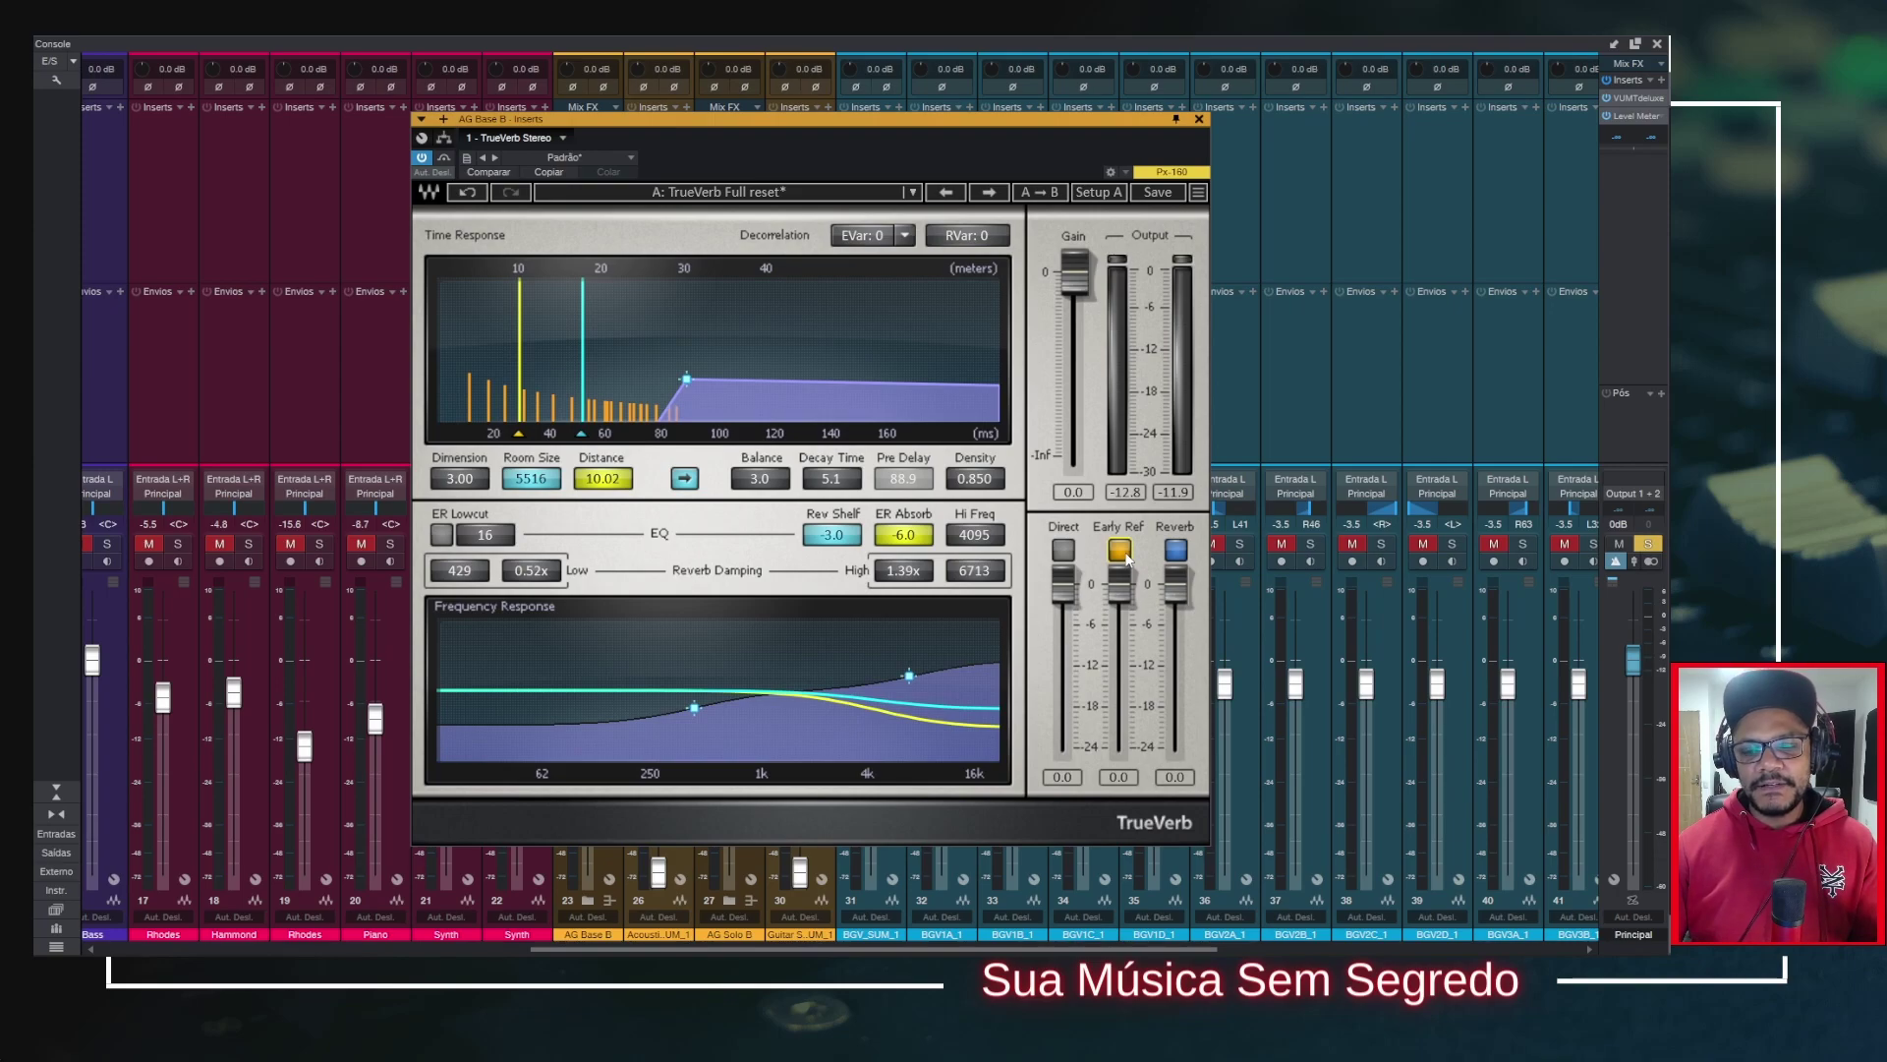
left_click(1128, 557)
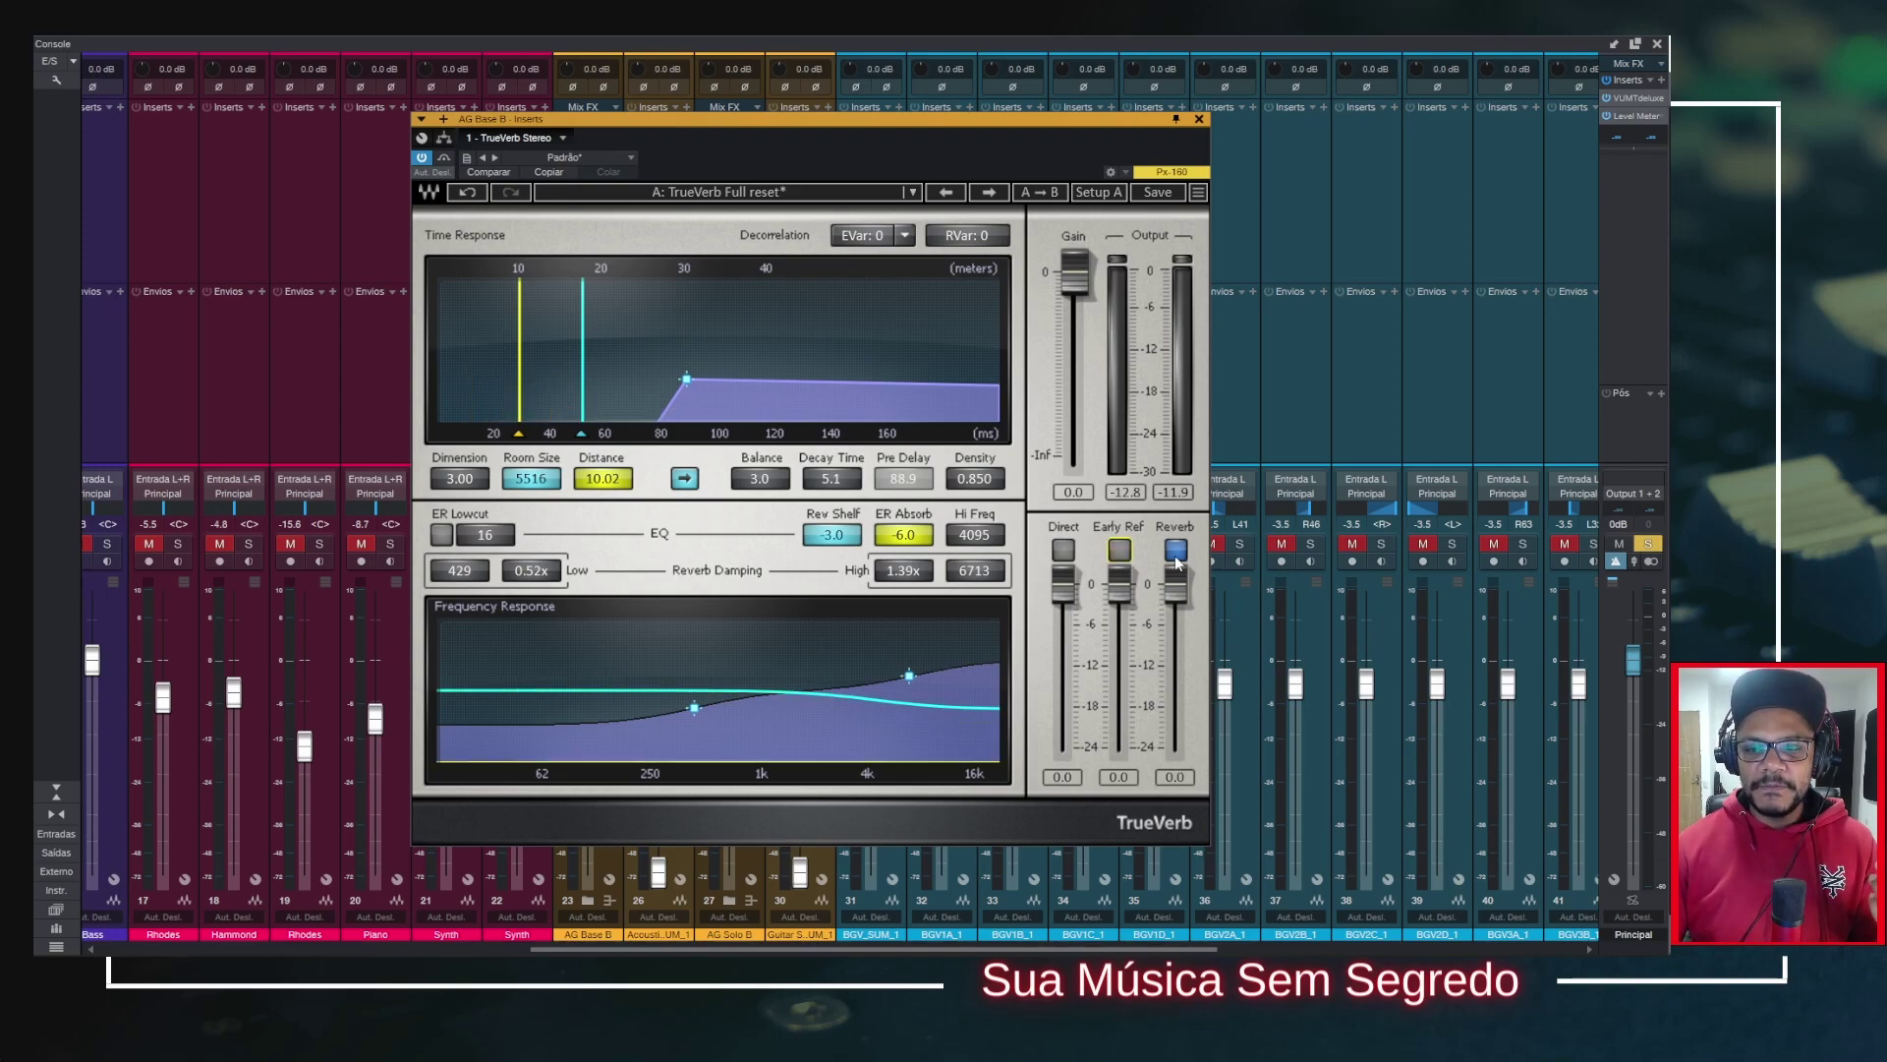
left_click(1122, 553)
left_click(1068, 552)
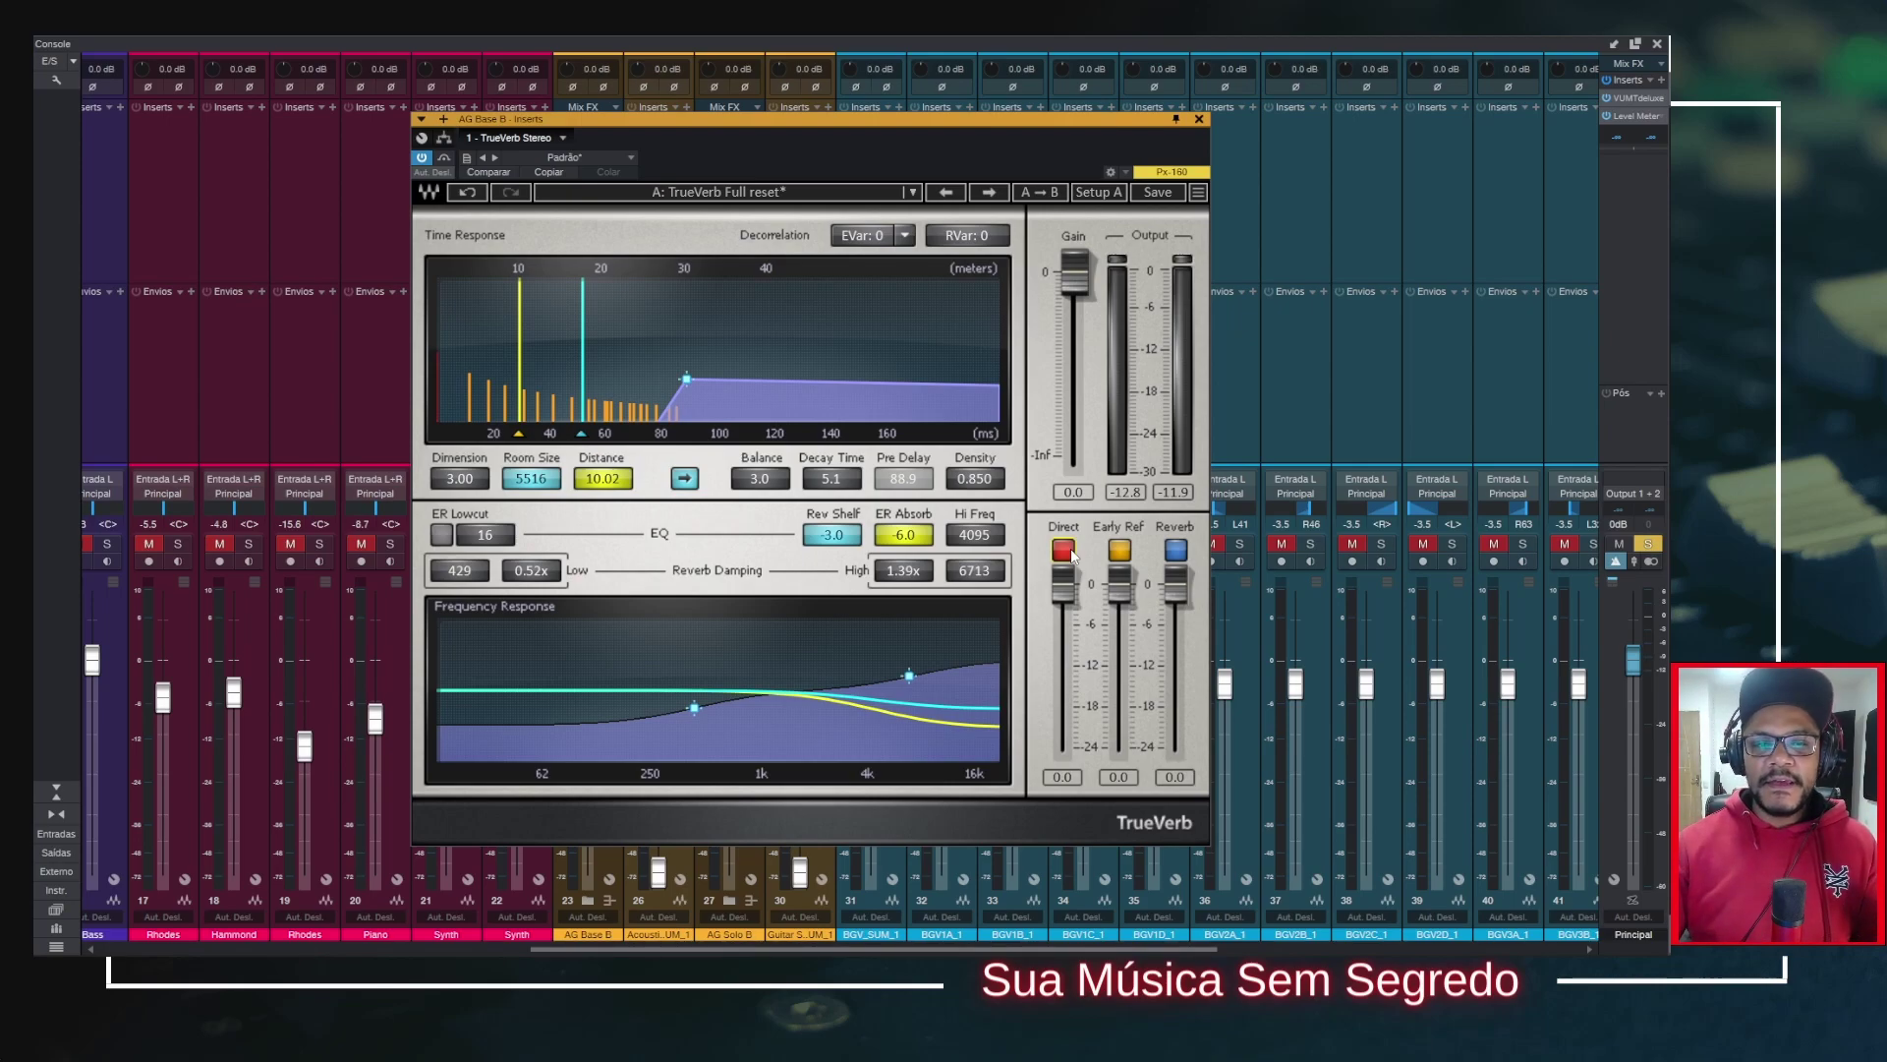
left_click(1069, 551)
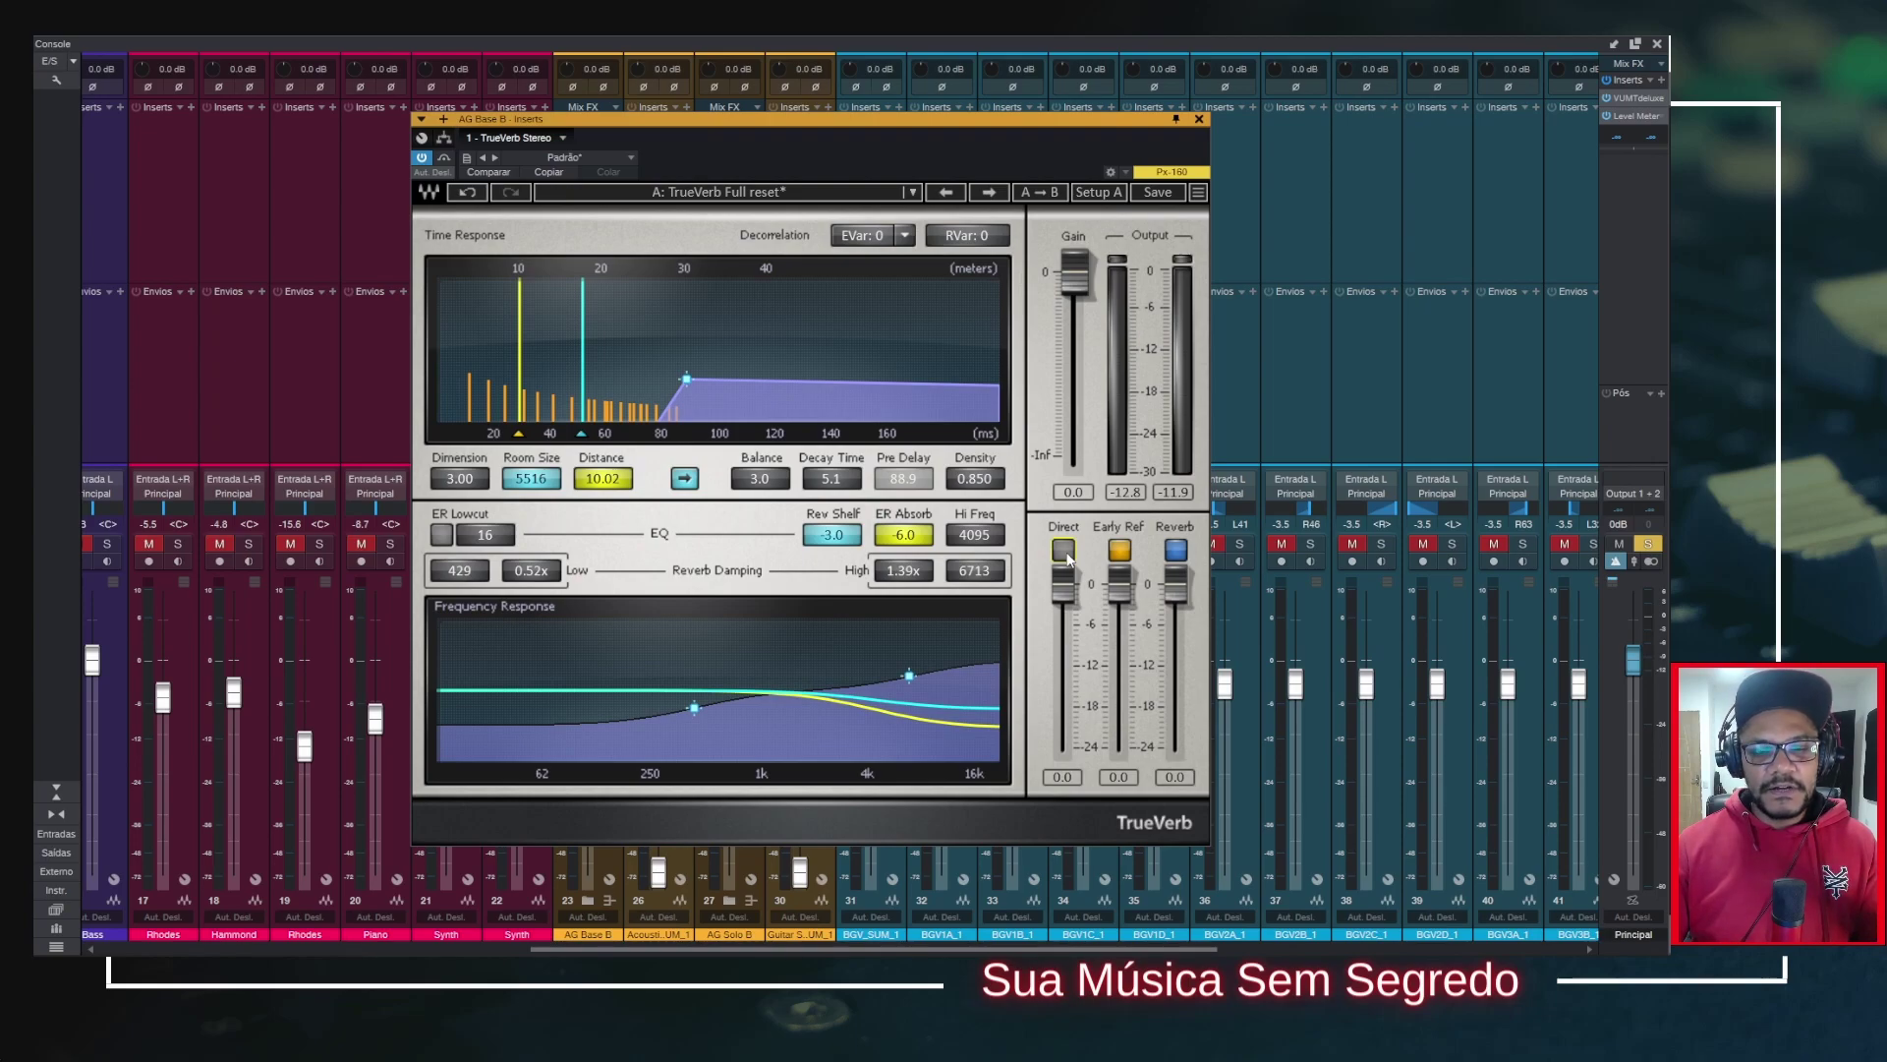
left_click(1065, 553)
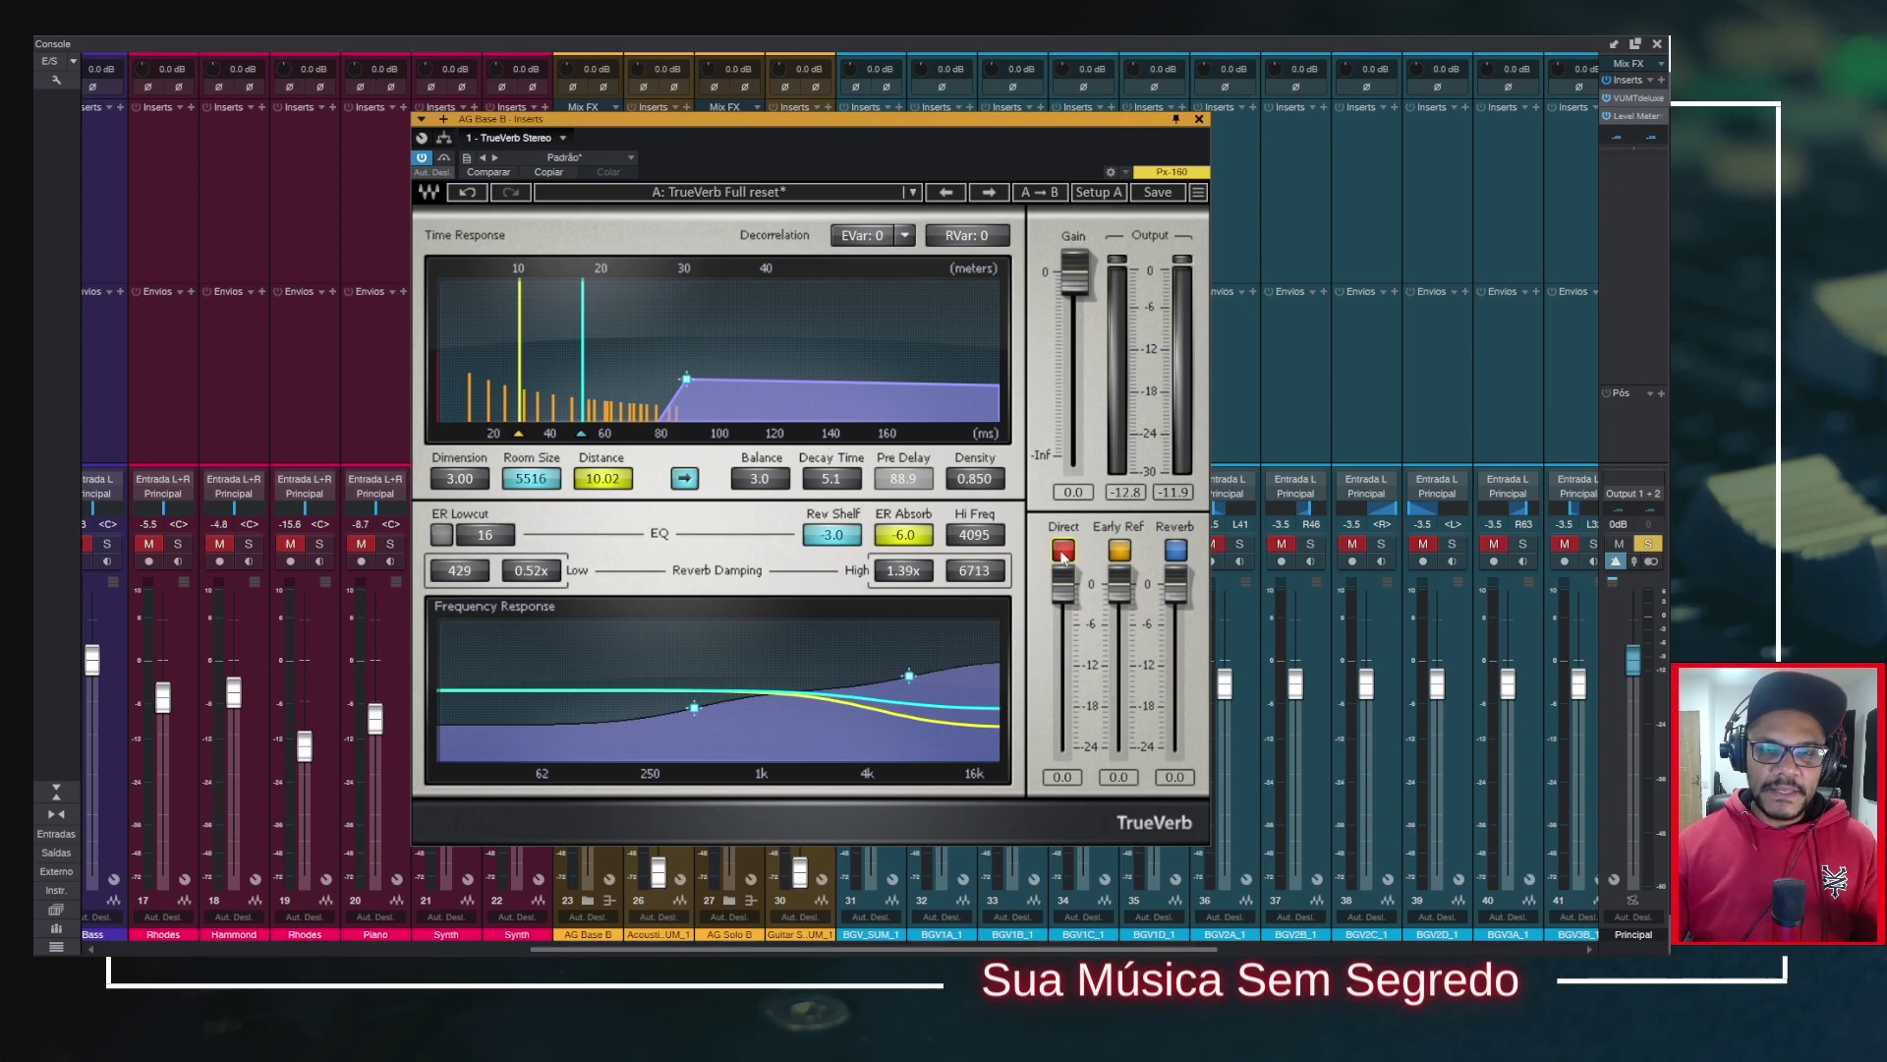
Step: Reload the TrueVerb Full reset preset and audition different distances during playback, setting the Distance to 11.93
left_click(788, 193)
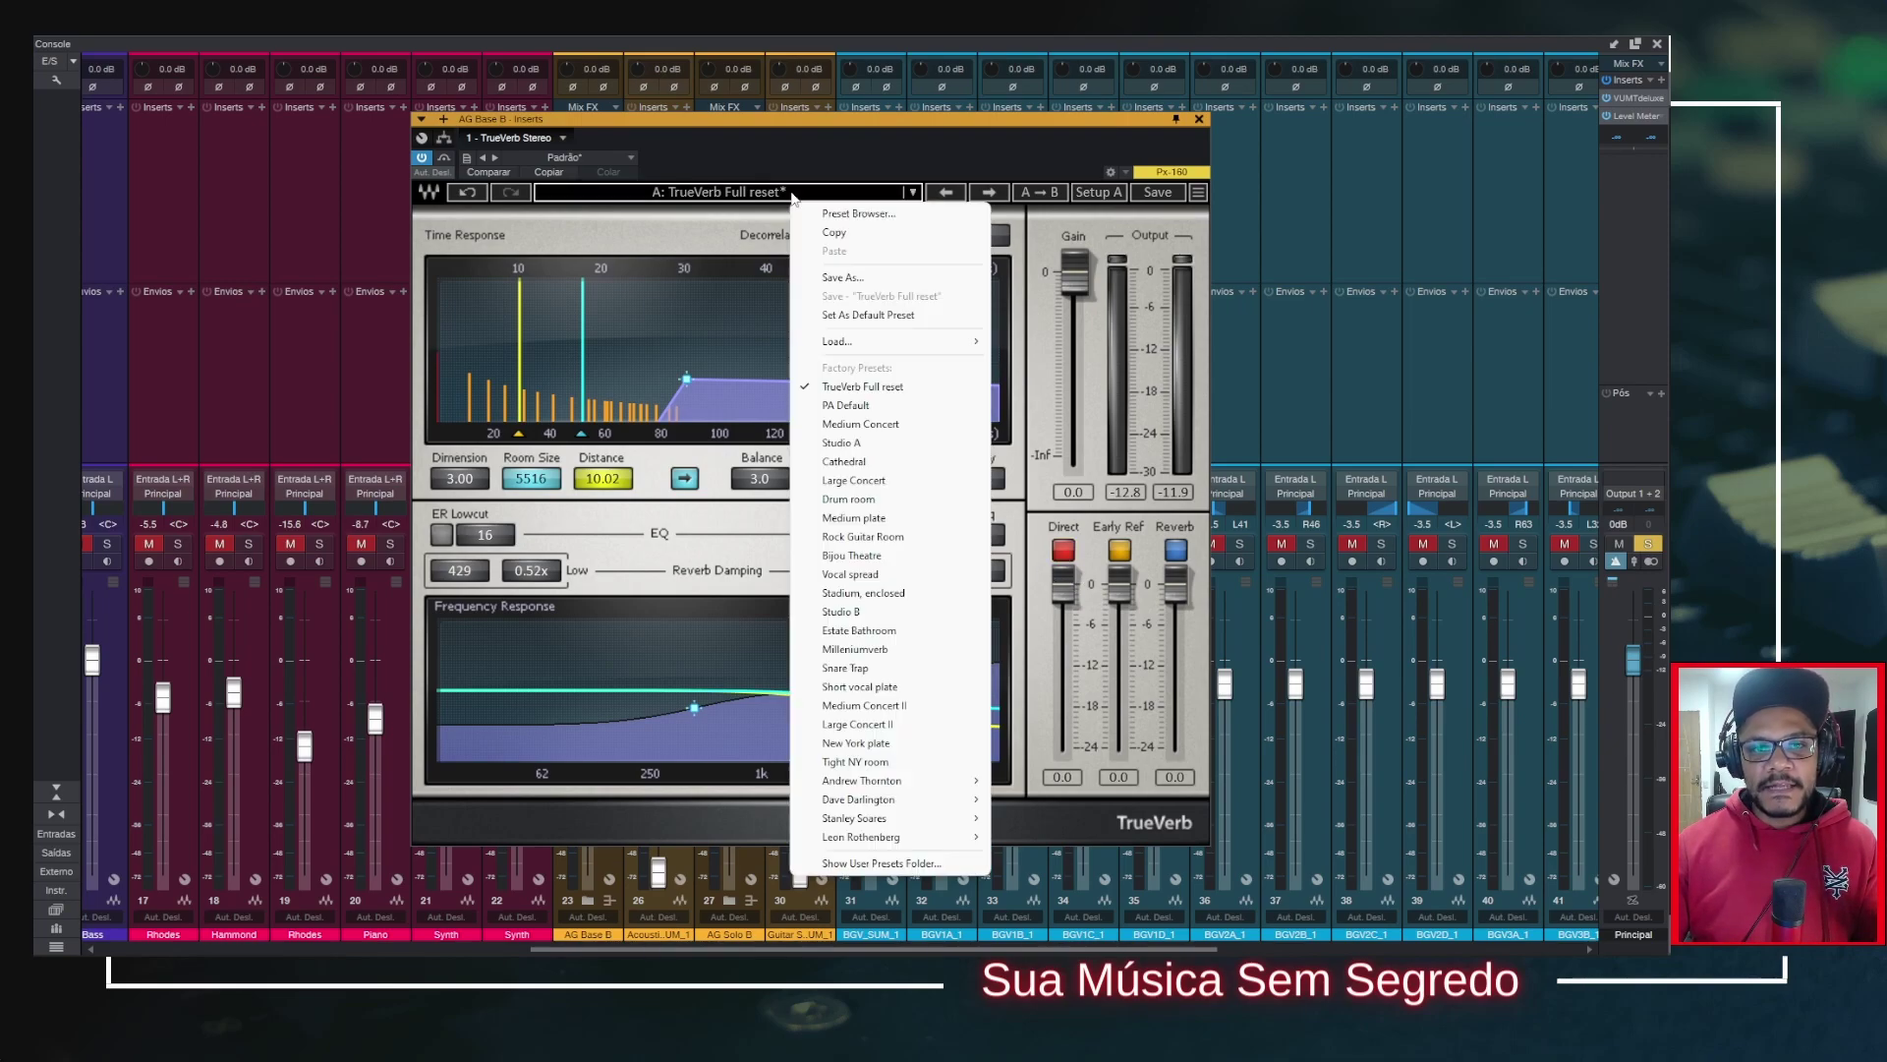
left_click(869, 387)
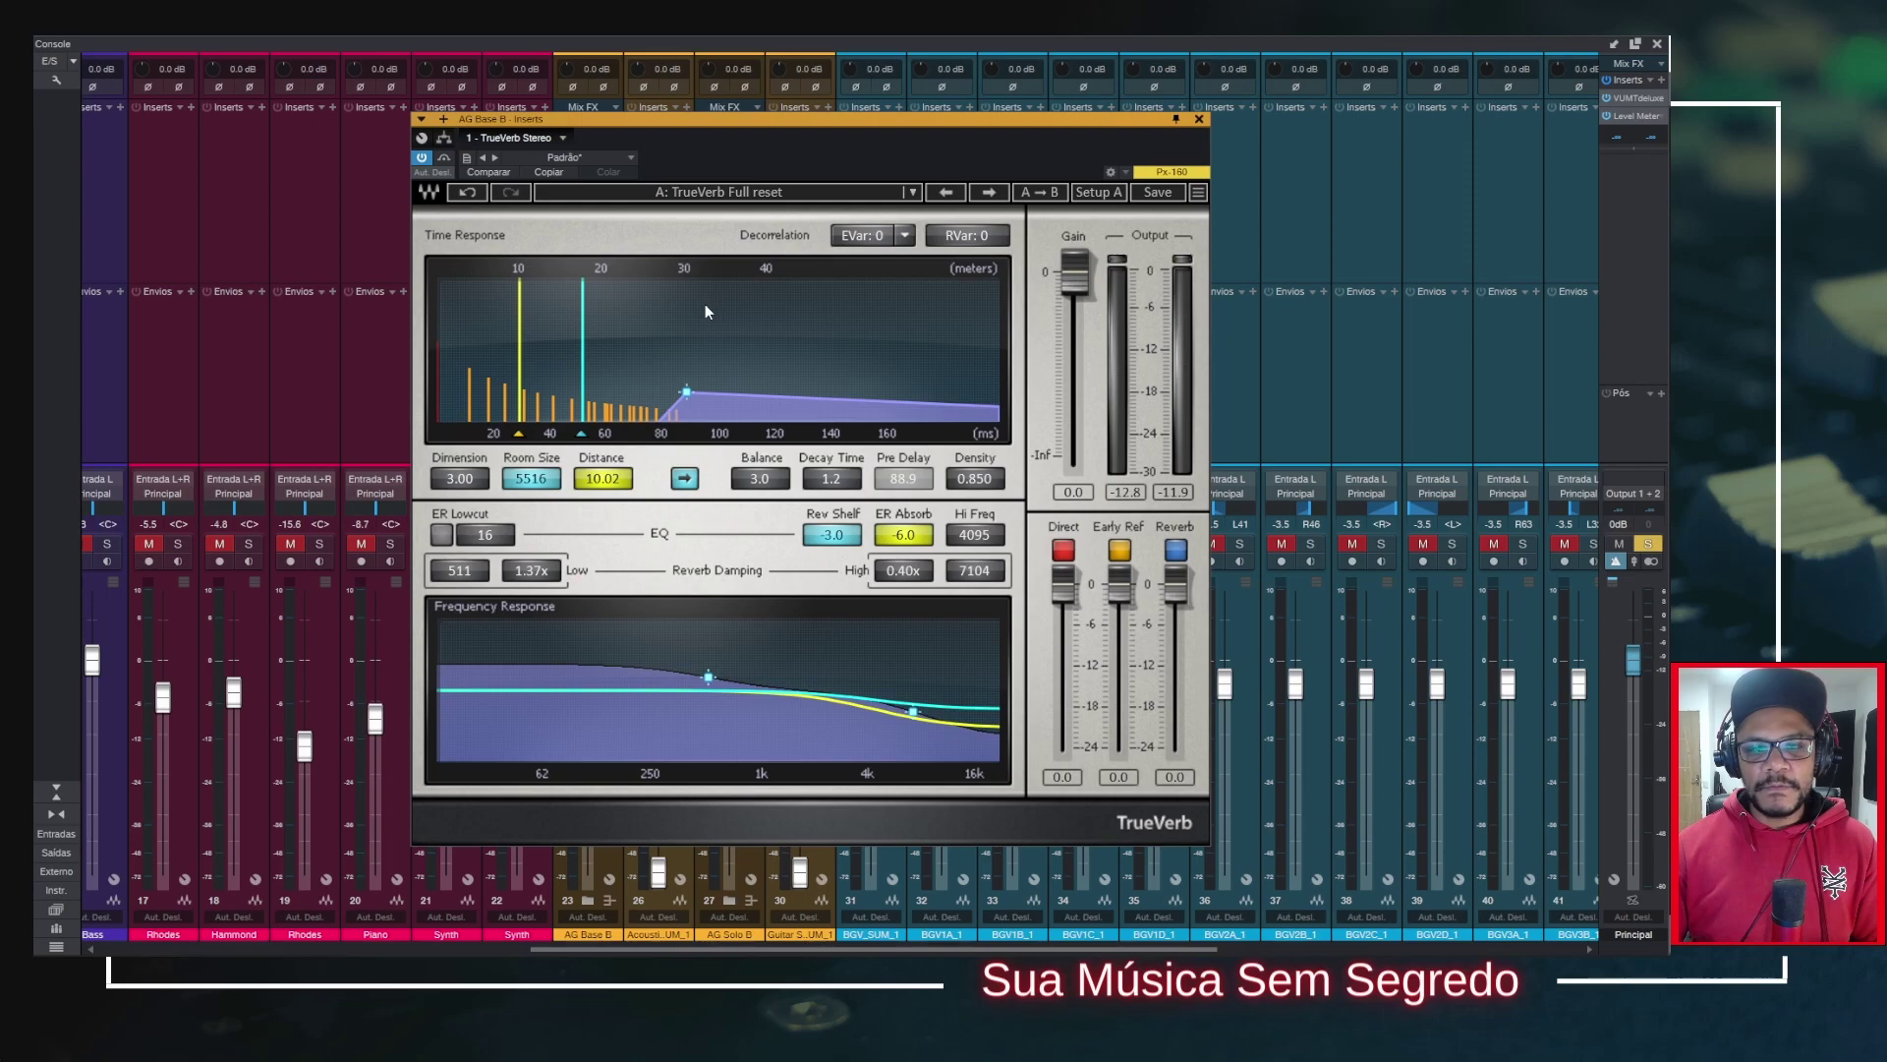
key("space")
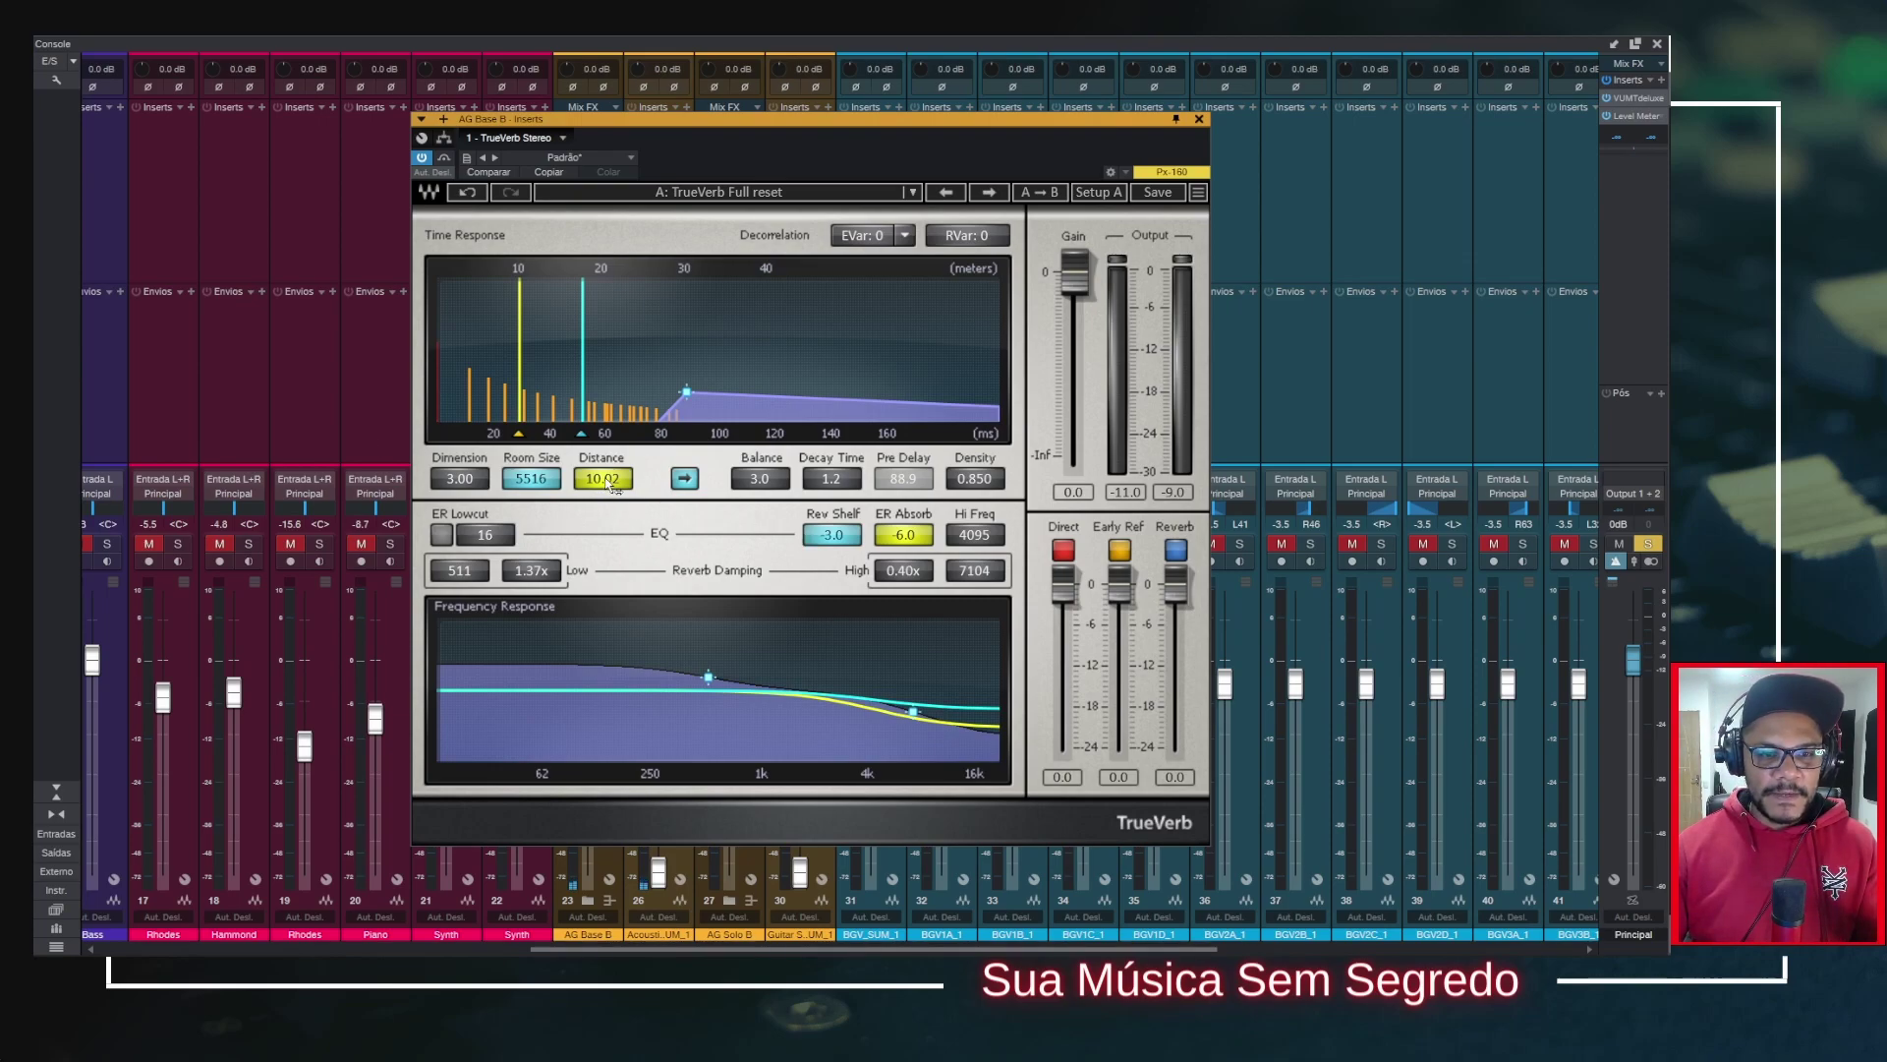
left_click_drag(616, 486, 616, 566)
mouse_move(616, 486)
left_mouse_down()
mouse_move(617, 503)
mouse_move(616, 423)
mouse_move(616, 462)
left_mouse_up()
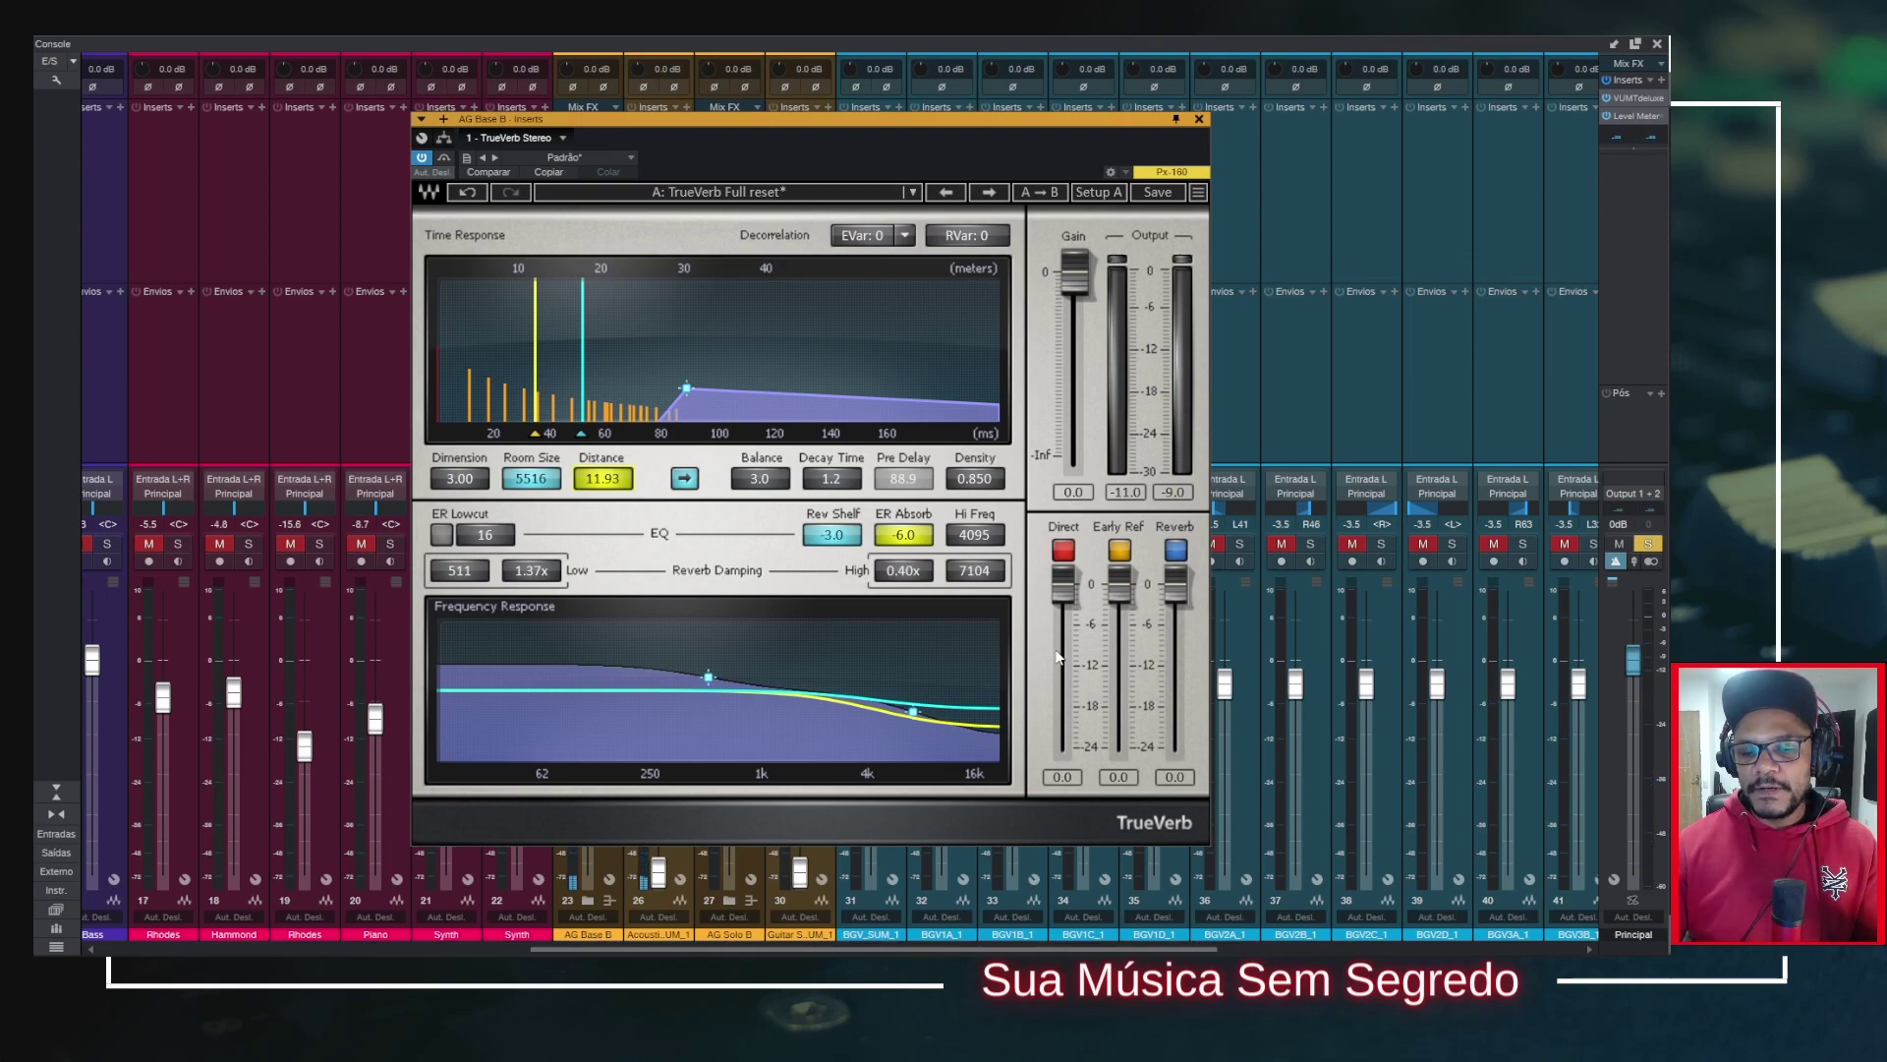
Step: Switch the Direct signal off and back on for comparison, and close the TrueVerb window
left_click(1068, 554)
left_click(1068, 554)
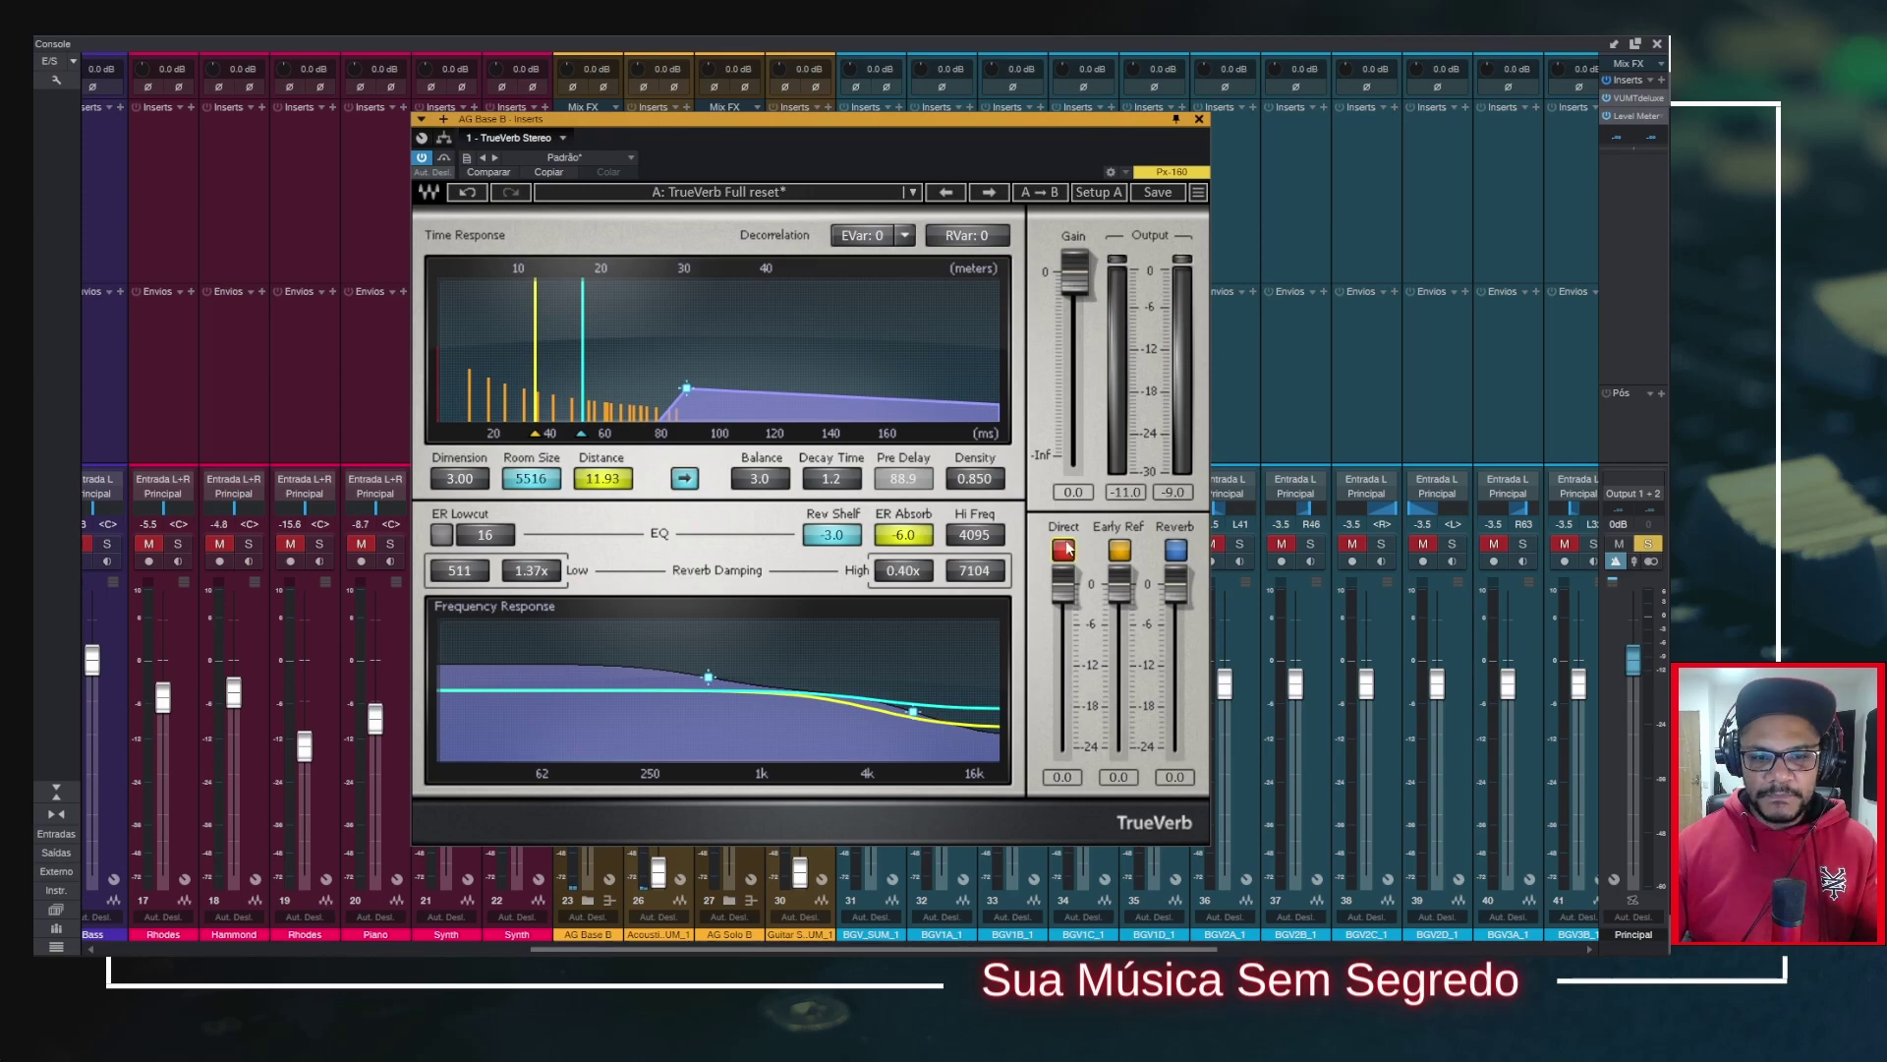
left_click(1199, 119)
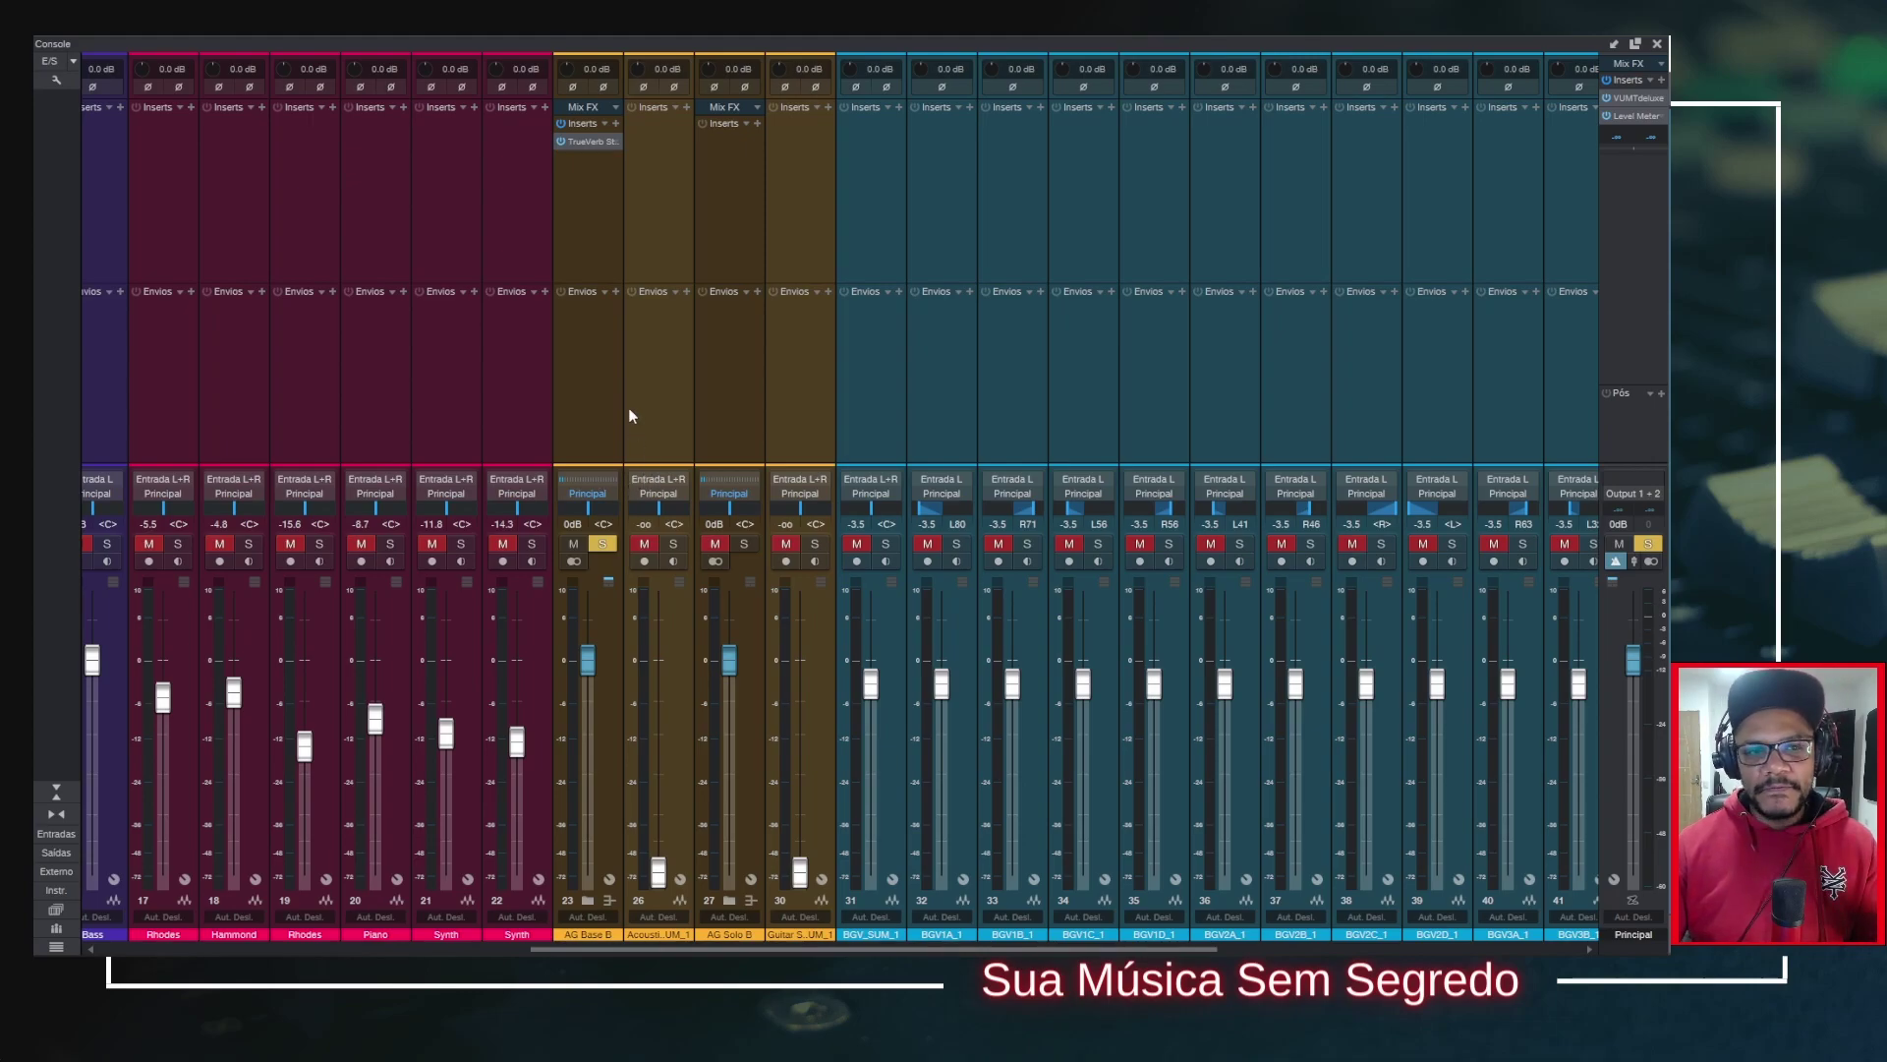
Step: Solo AG Solo B instead of AG Base B, and place the playhead at bar 86 where the guitar solo begins
left_click(611, 543)
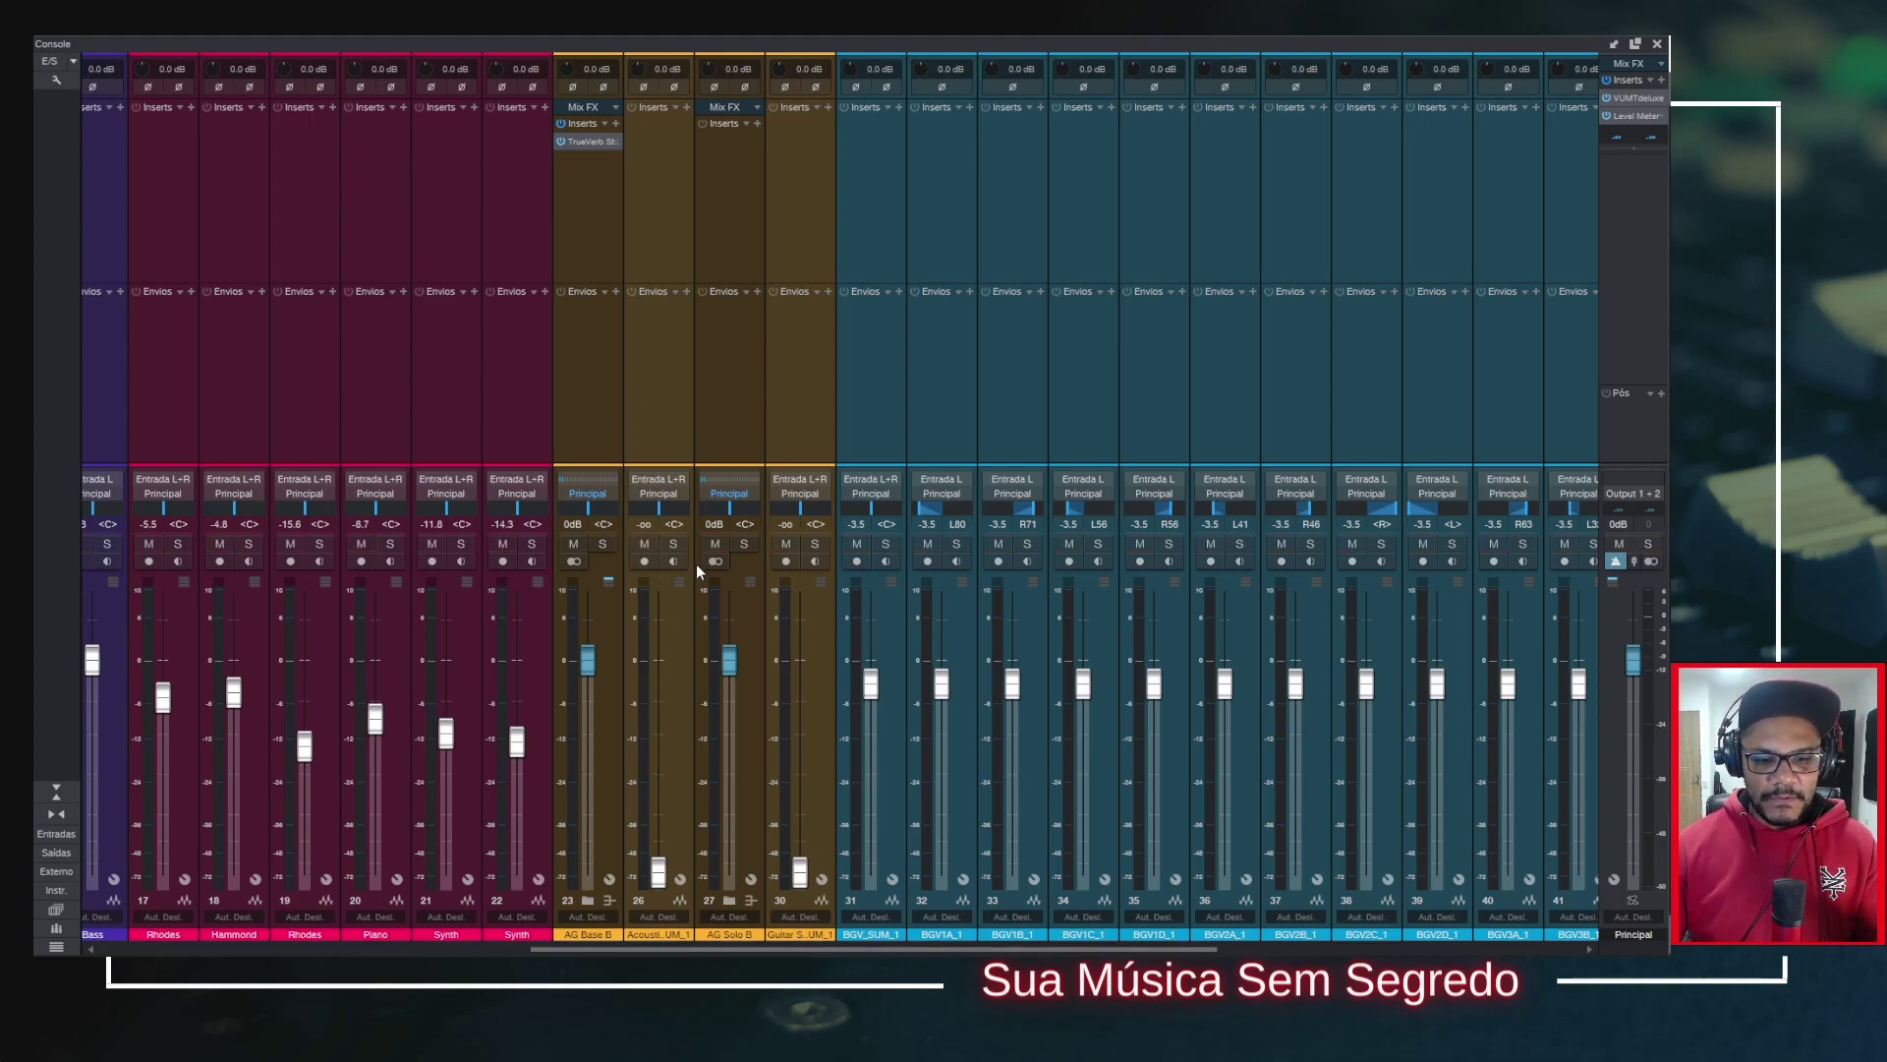
left_click(749, 545)
key("F3")
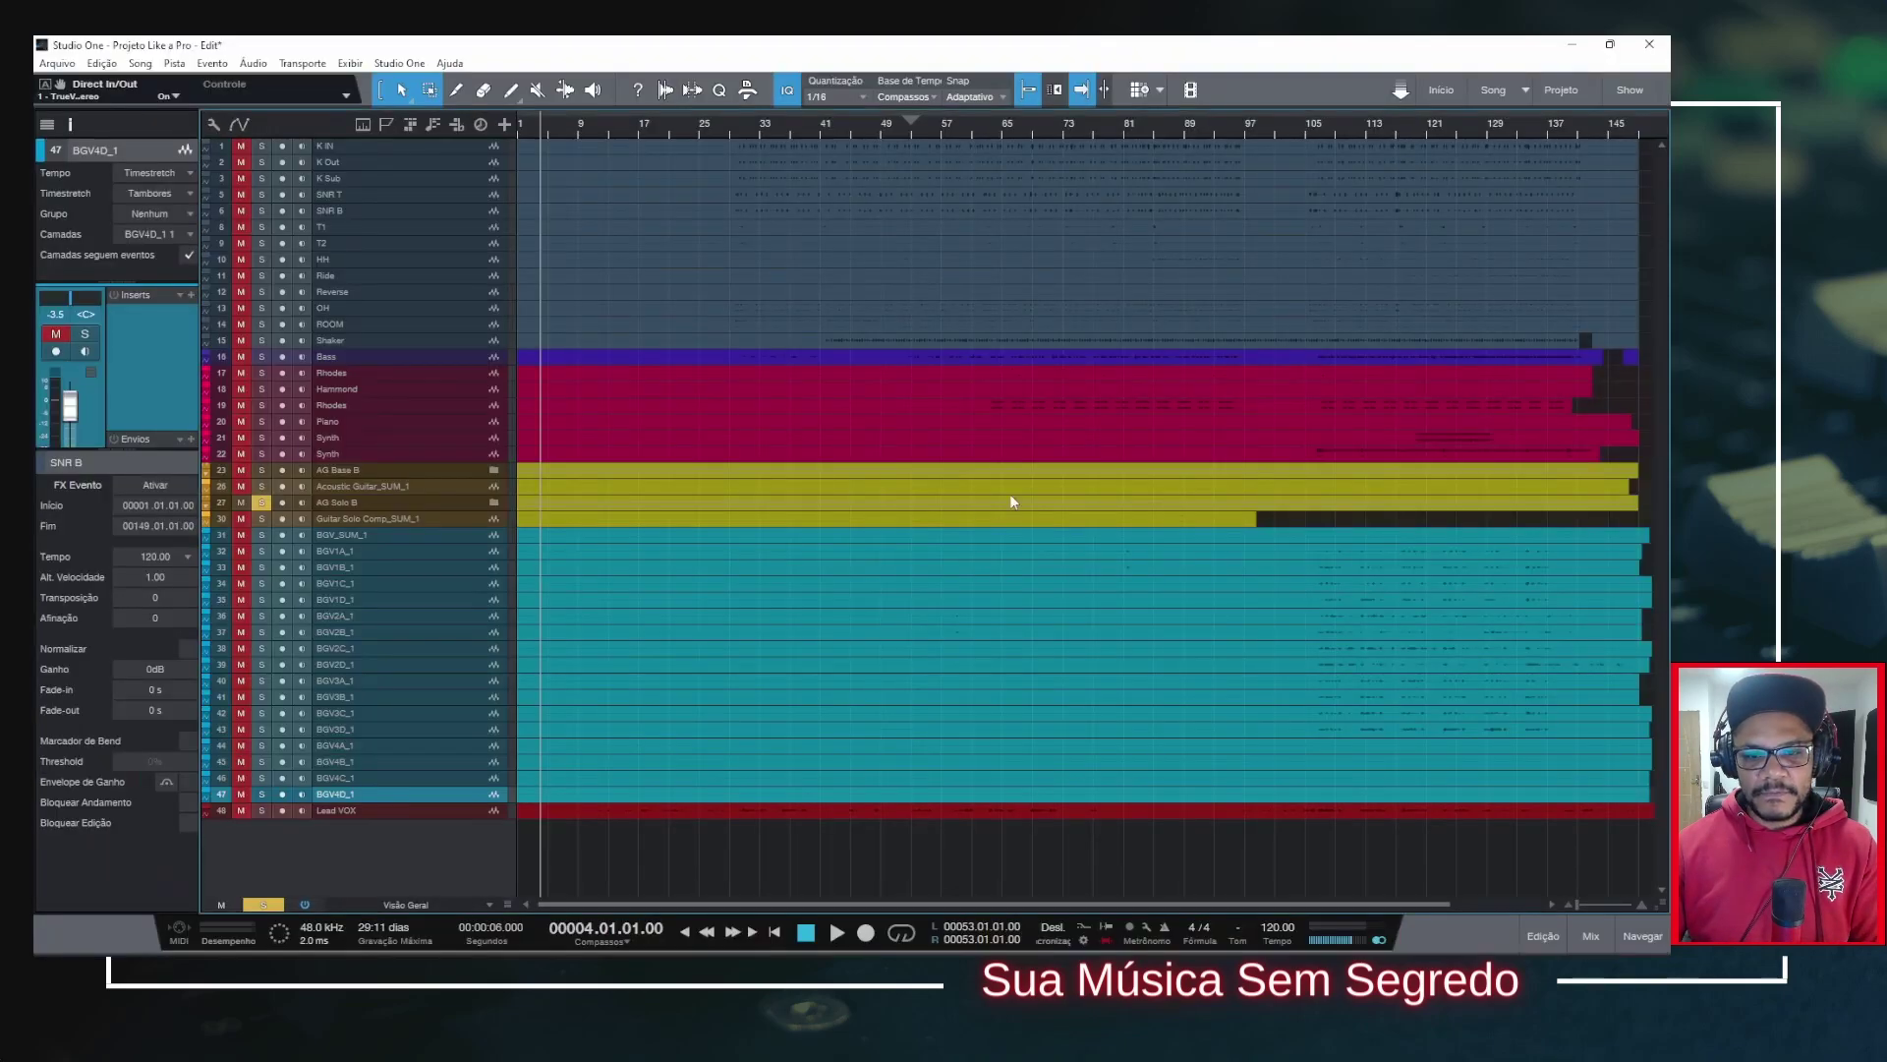
key("shift+e")
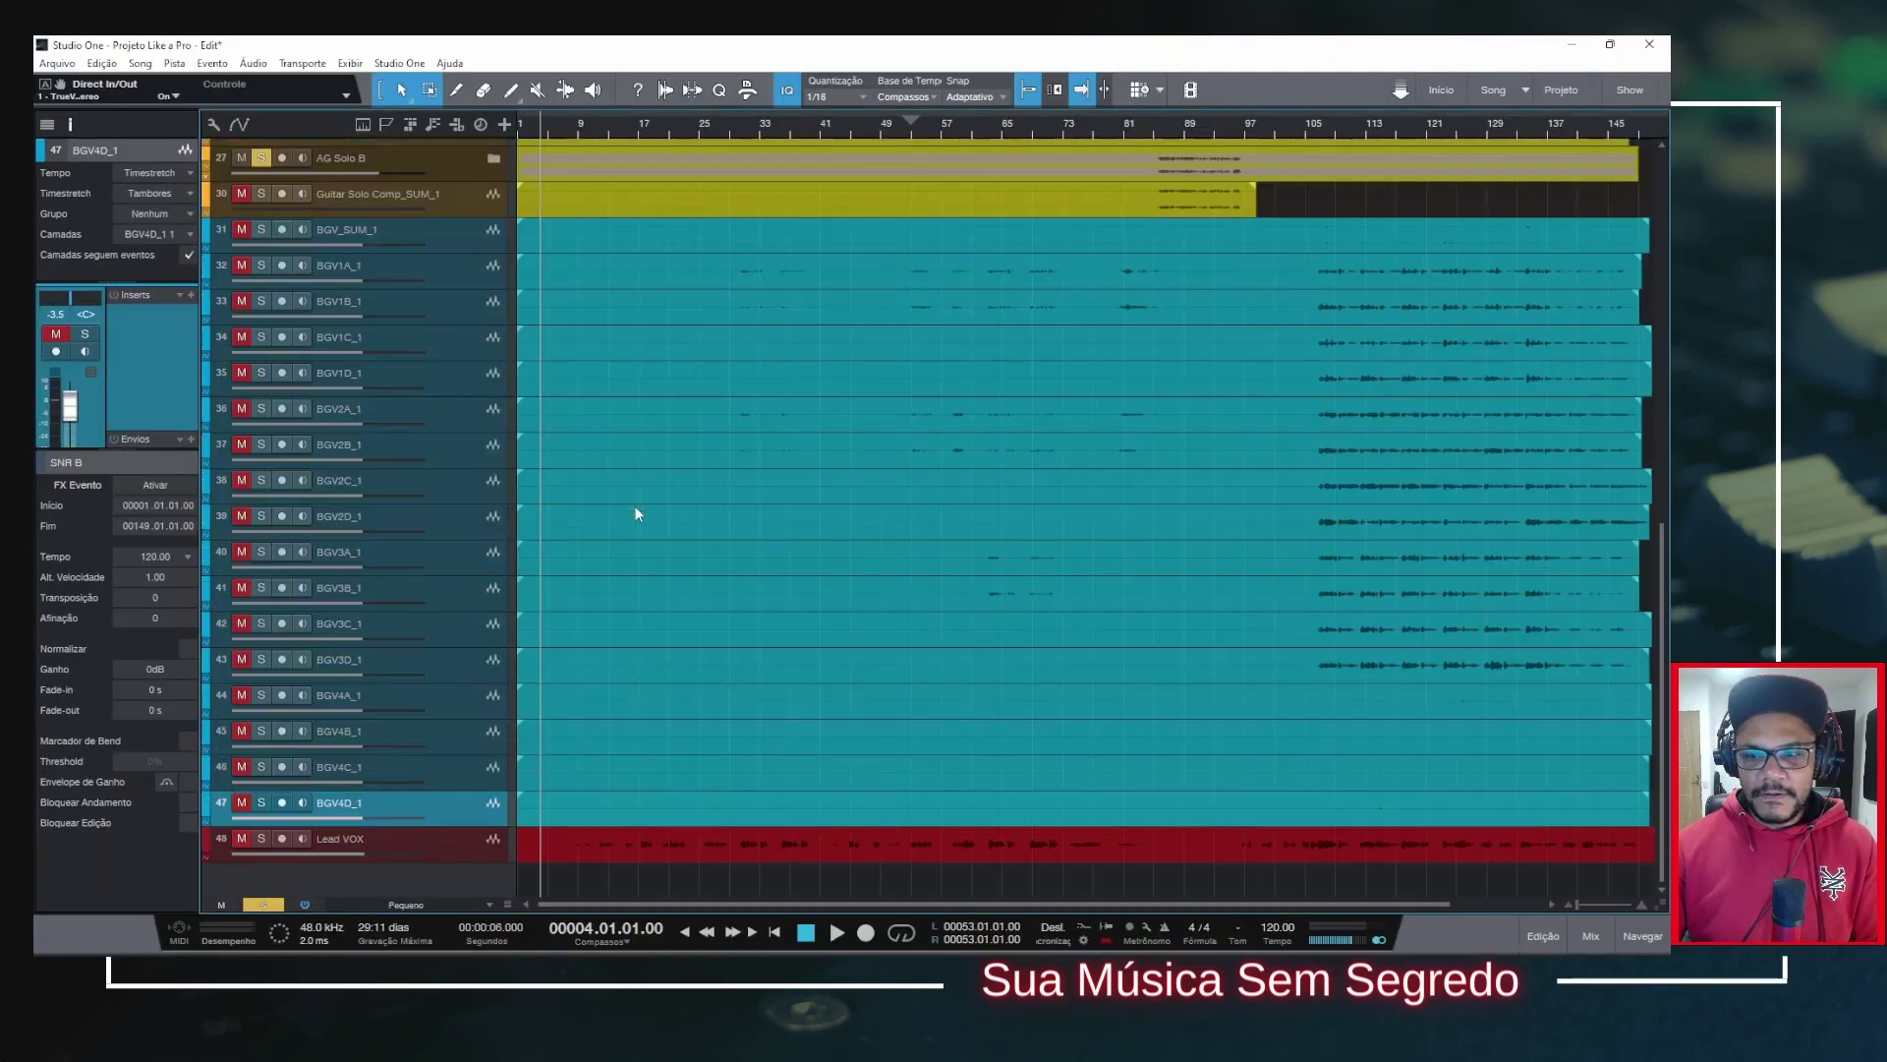
scroll(1066, 521, "up", 2)
left_click(1162, 125)
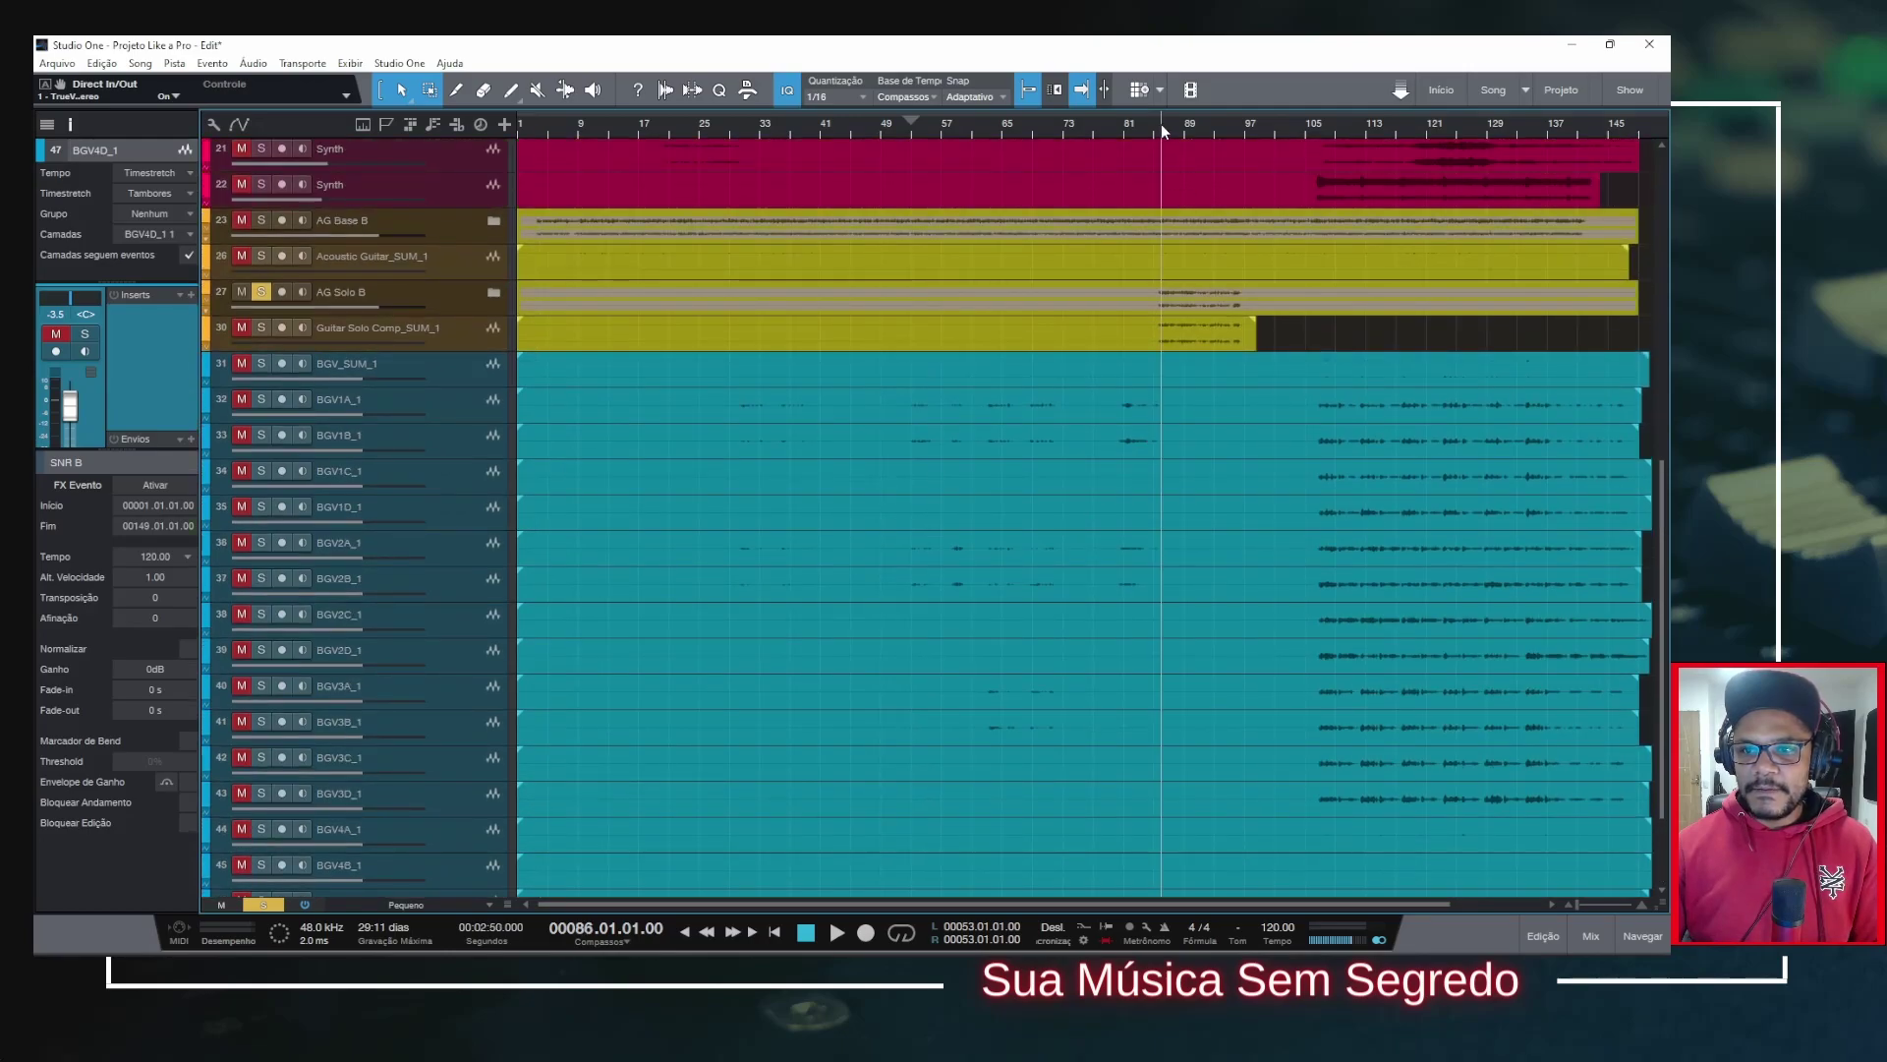
Step: Play the soloed guitar from the mixing console and pan the AG Solo B channel to L96
key("F3")
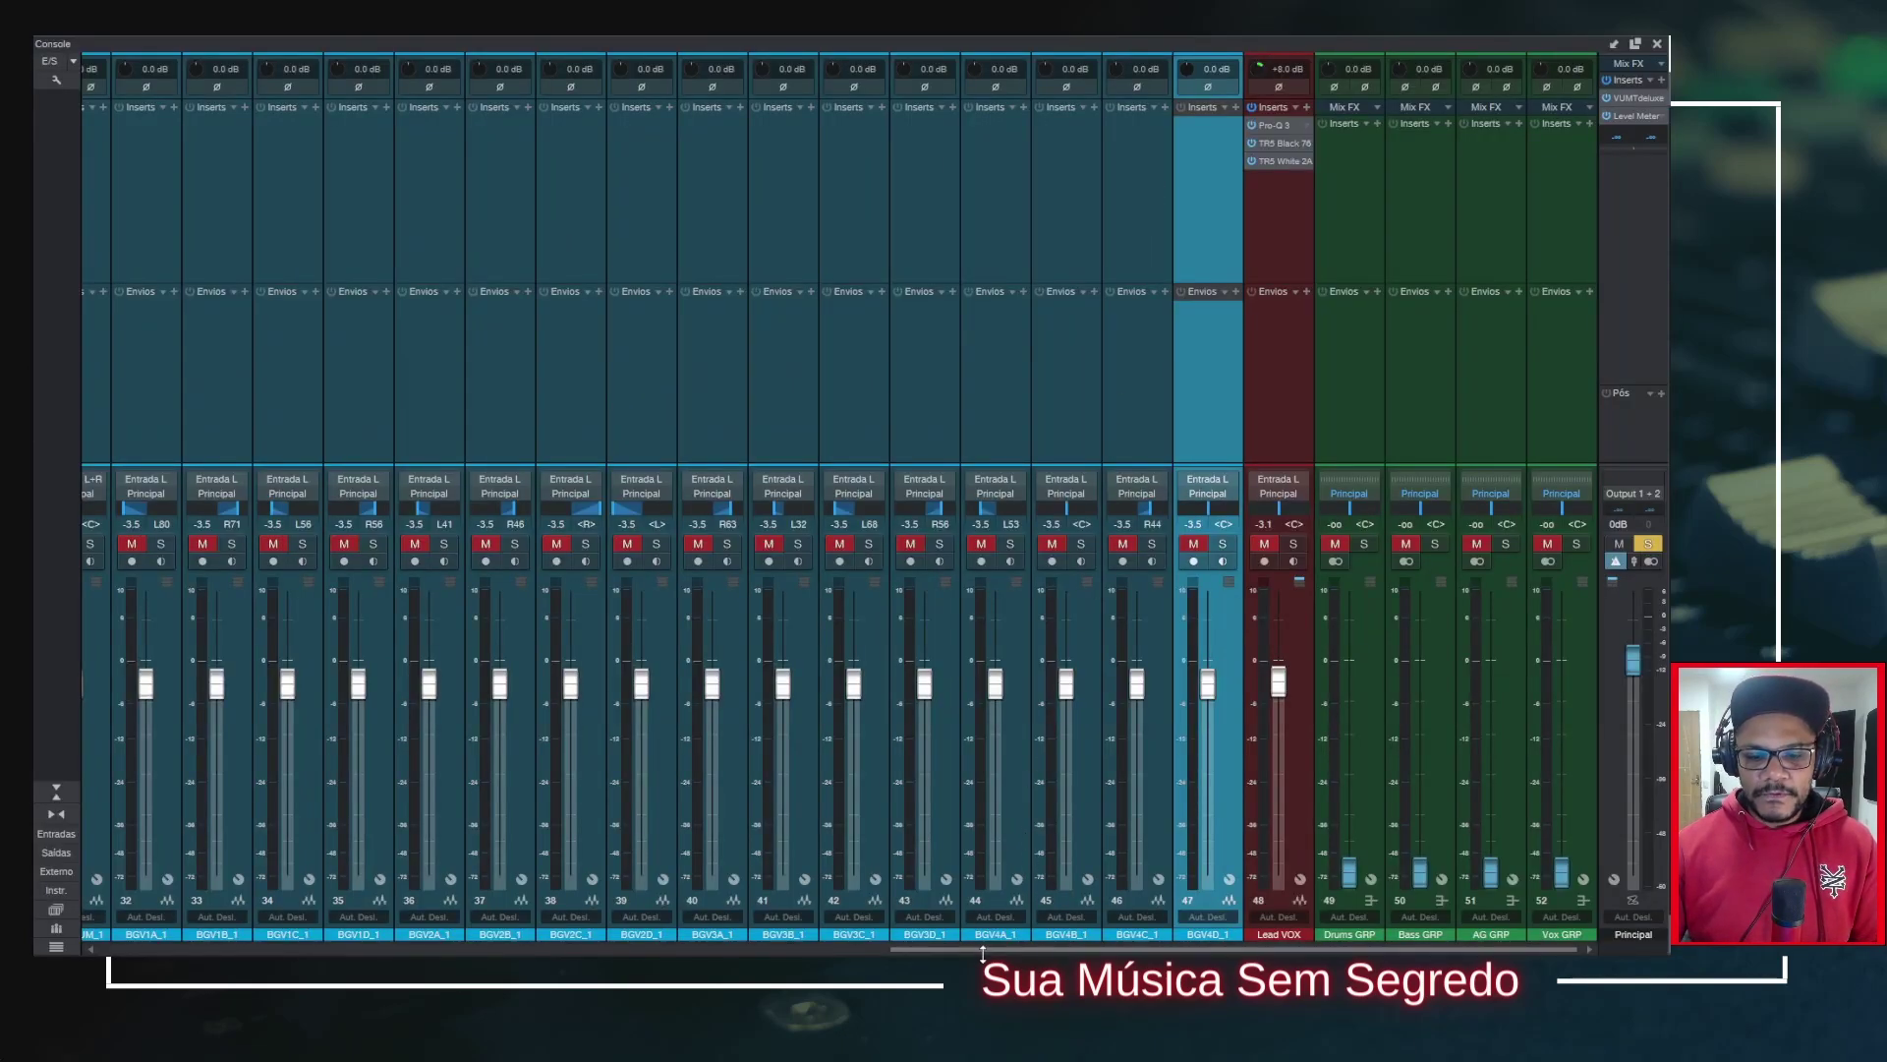
left_click_drag(987, 947, 574, 934)
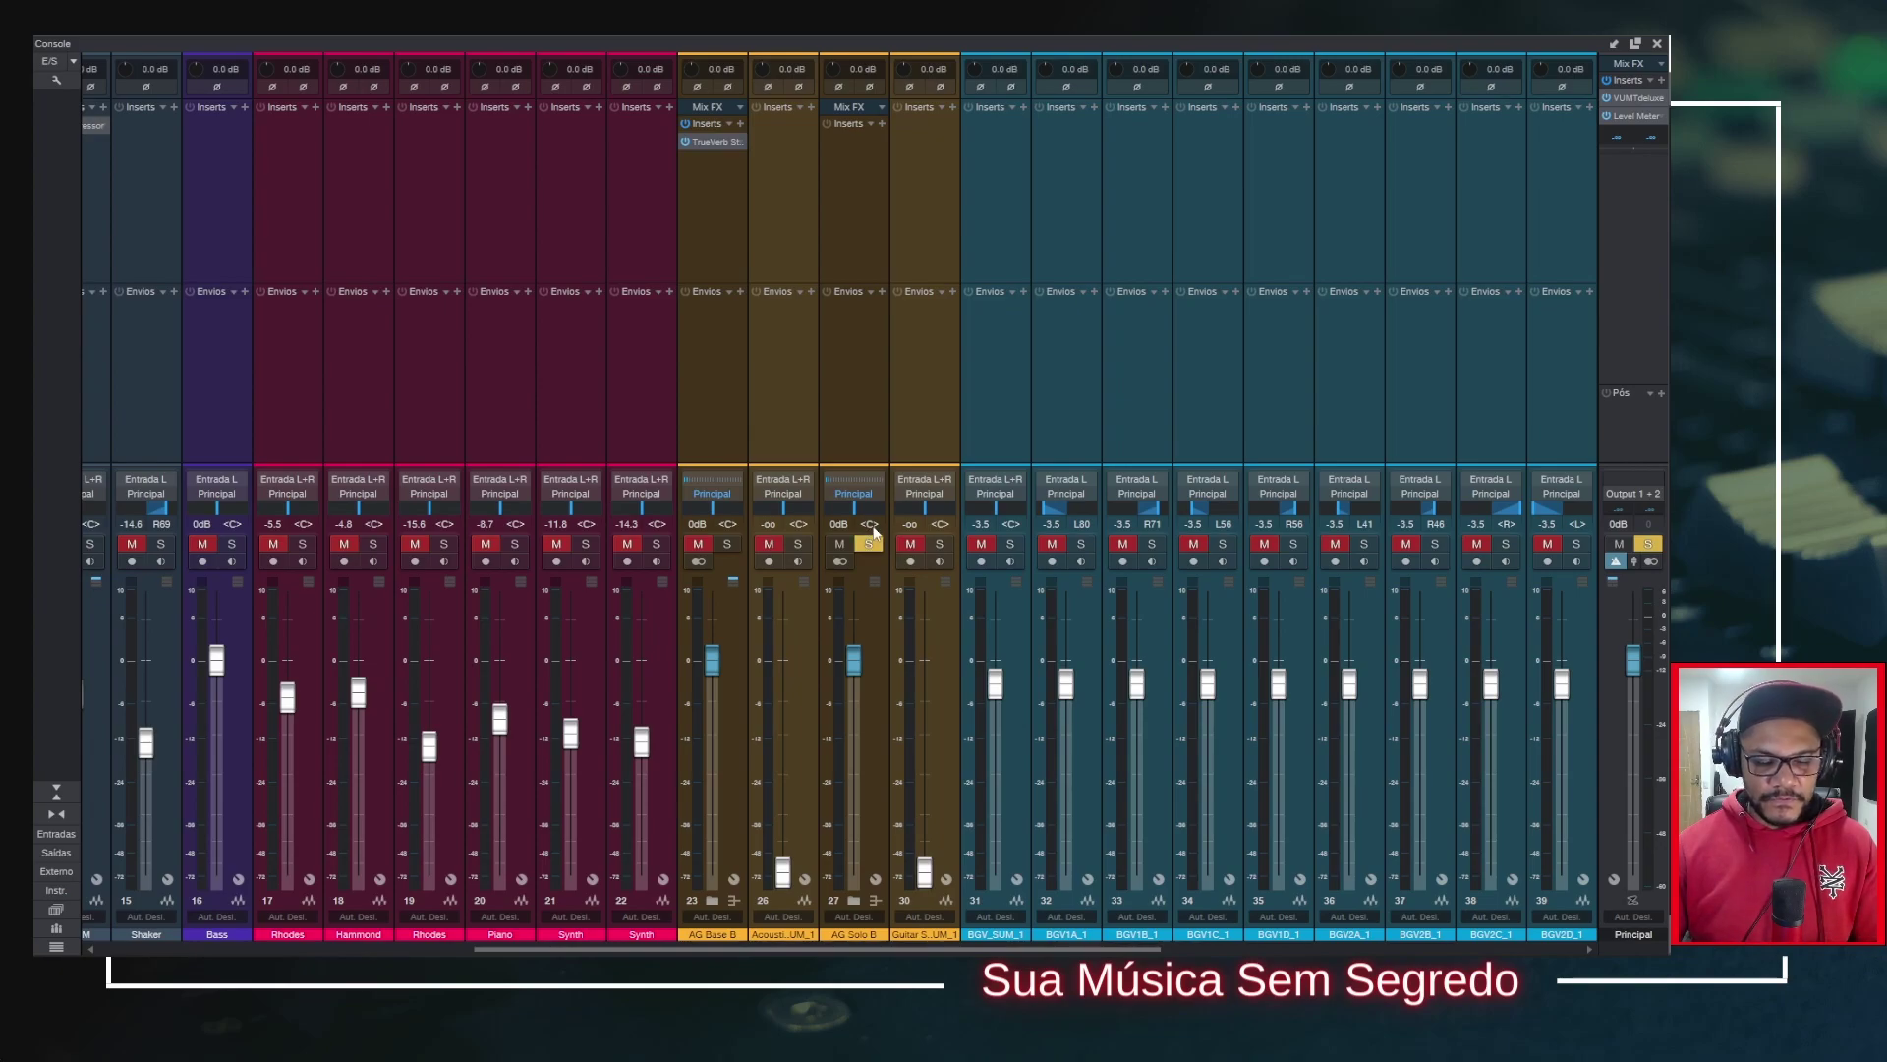
key("space")
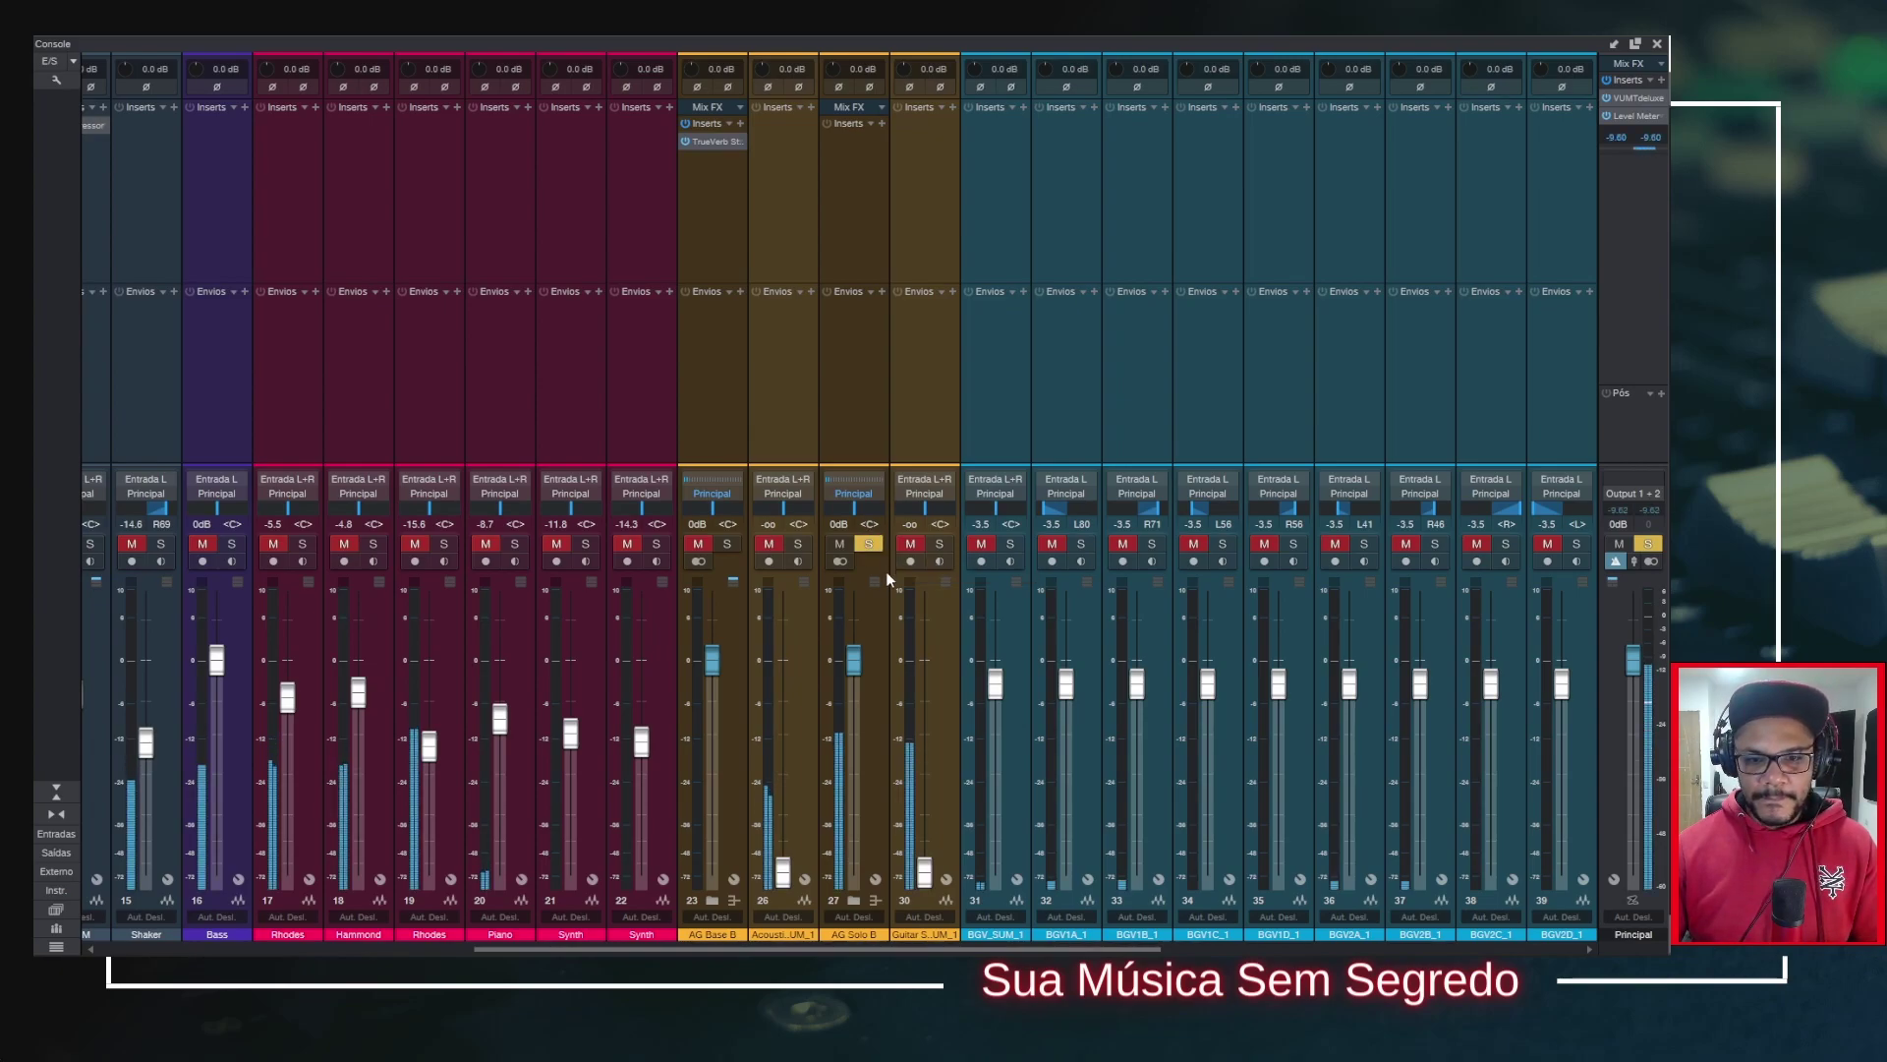
left_click_drag(853, 509, 828, 514)
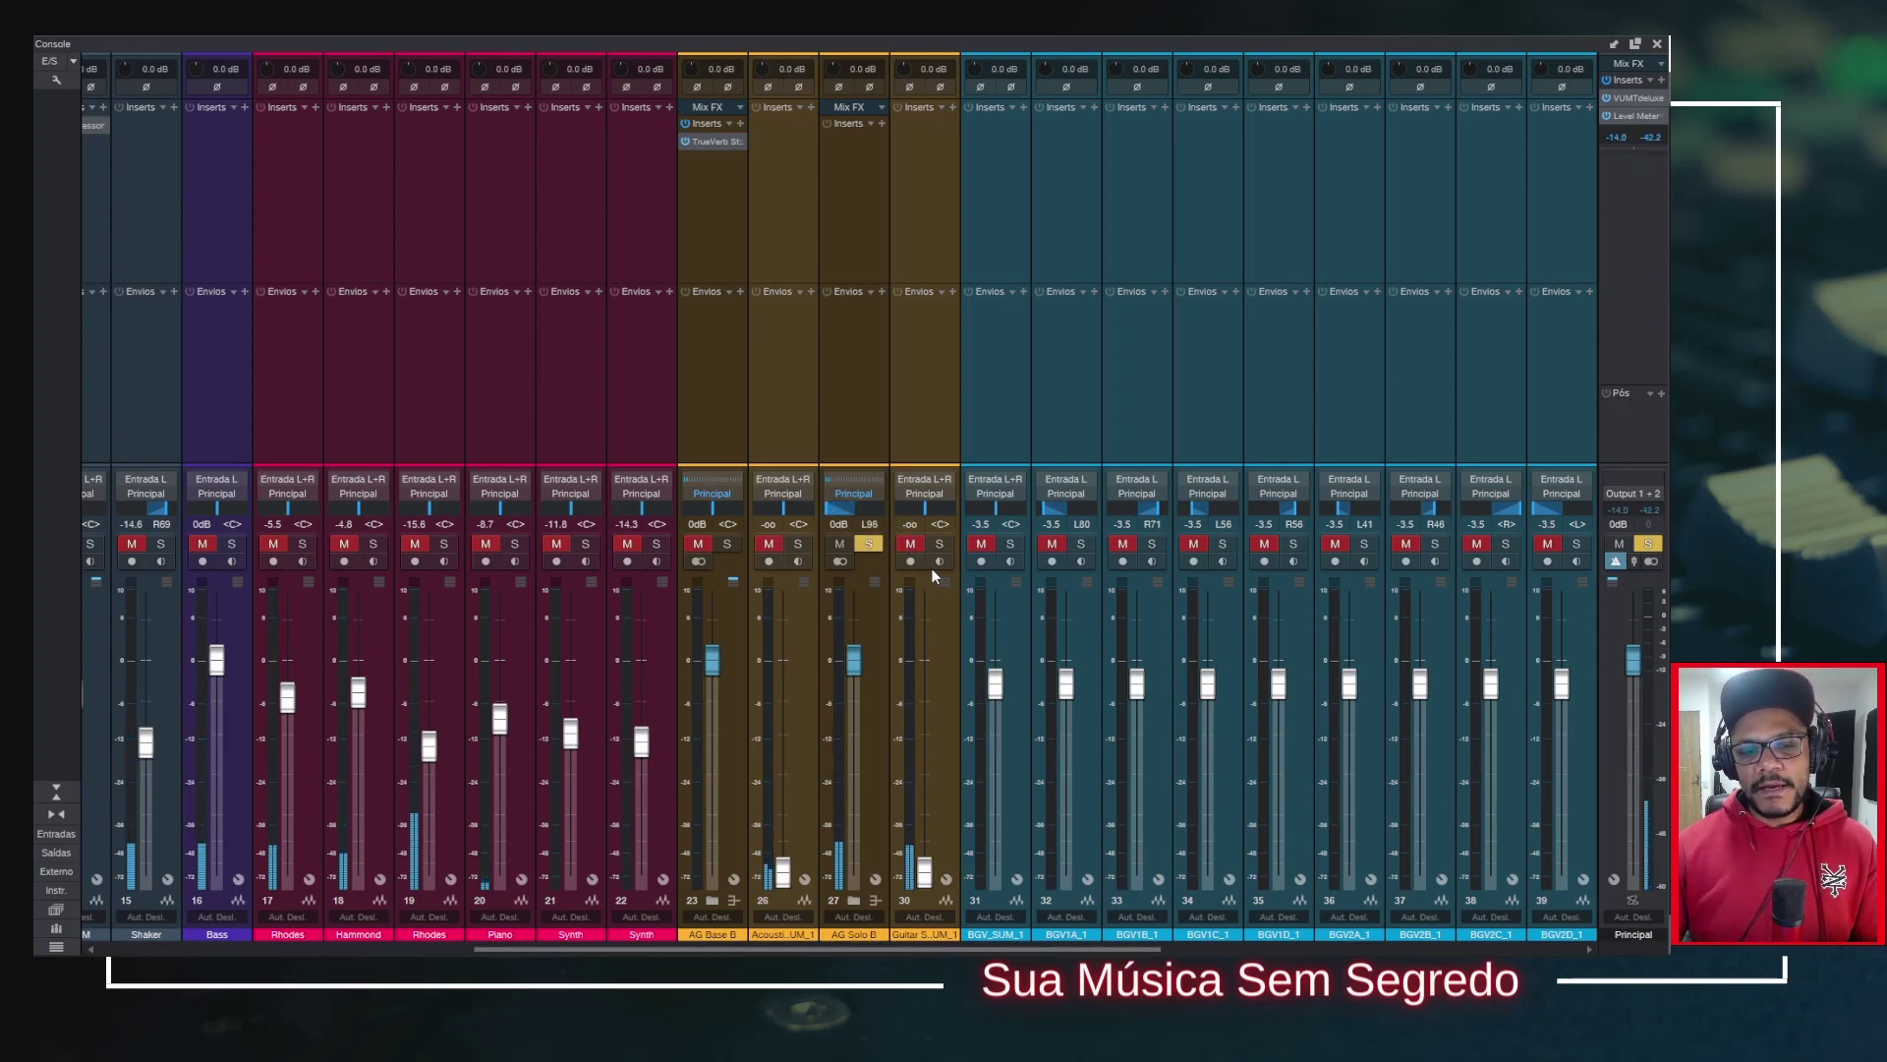
left_click(841, 515)
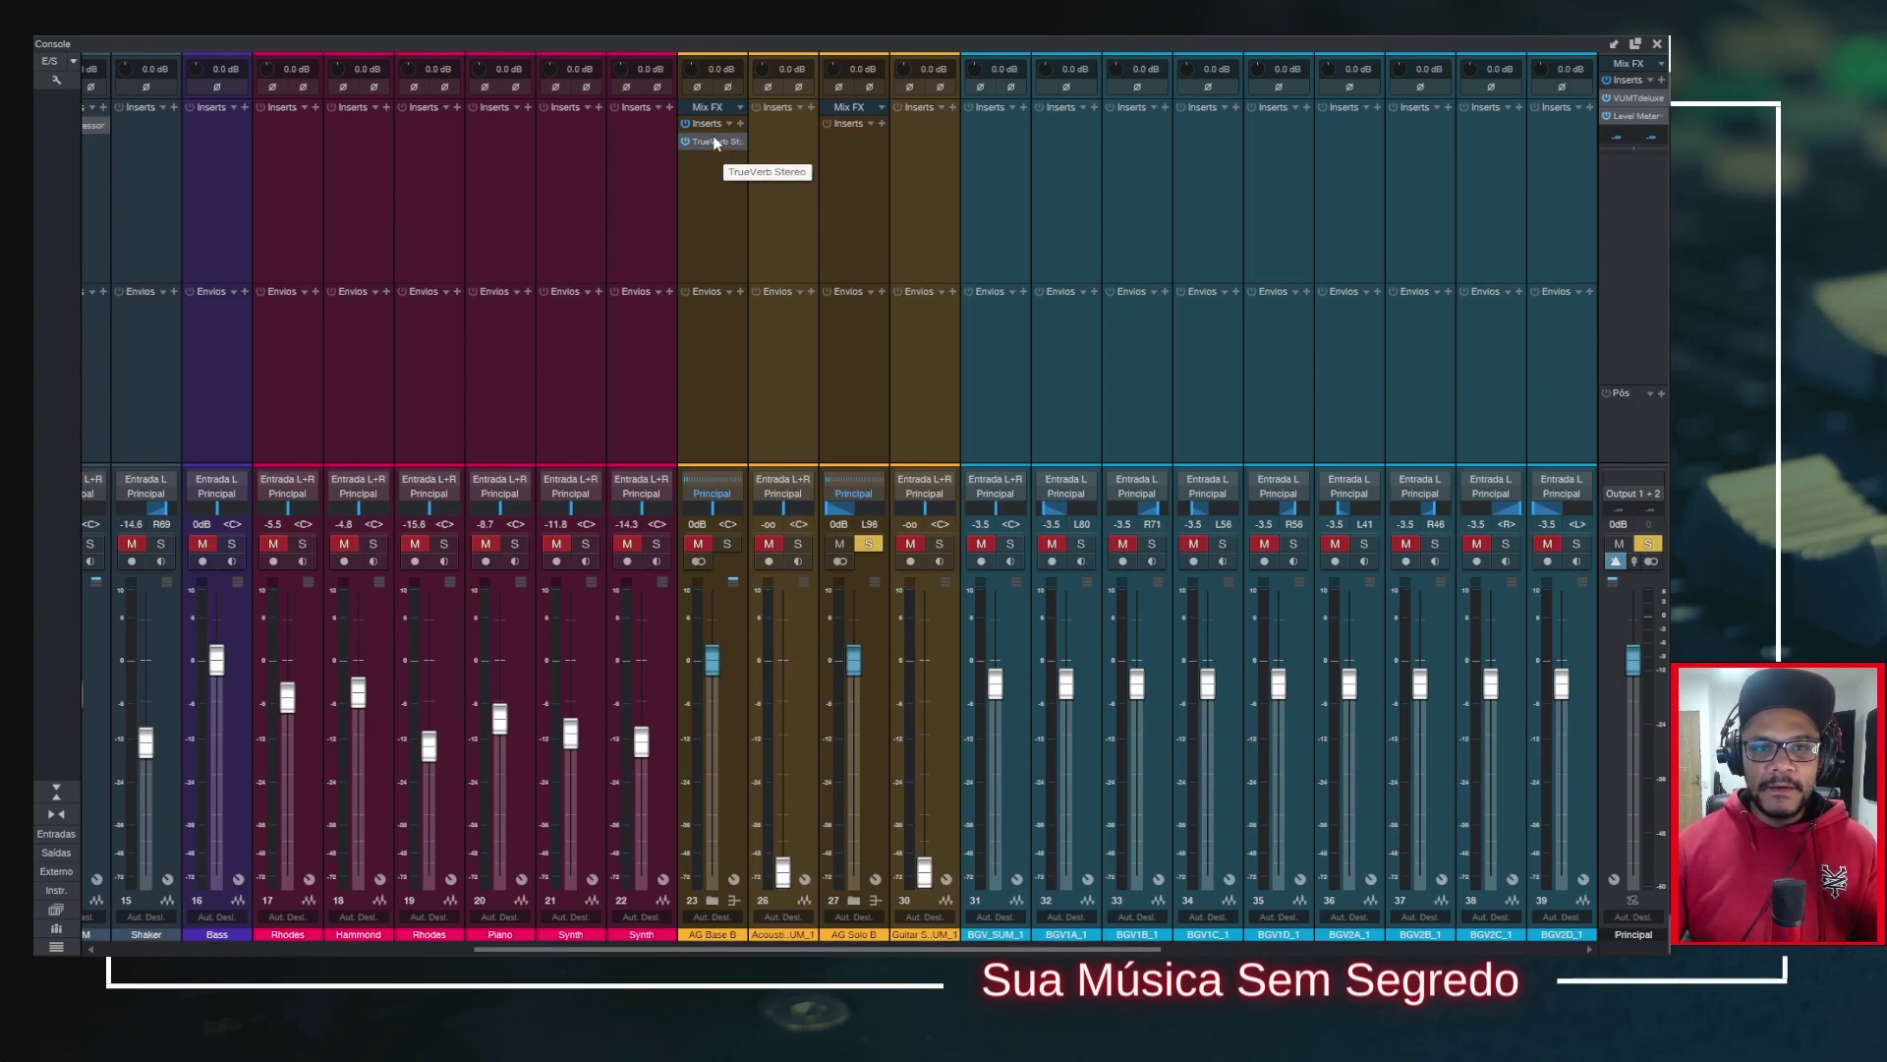
left_click_drag(709, 144, 855, 141)
left_click(826, 183)
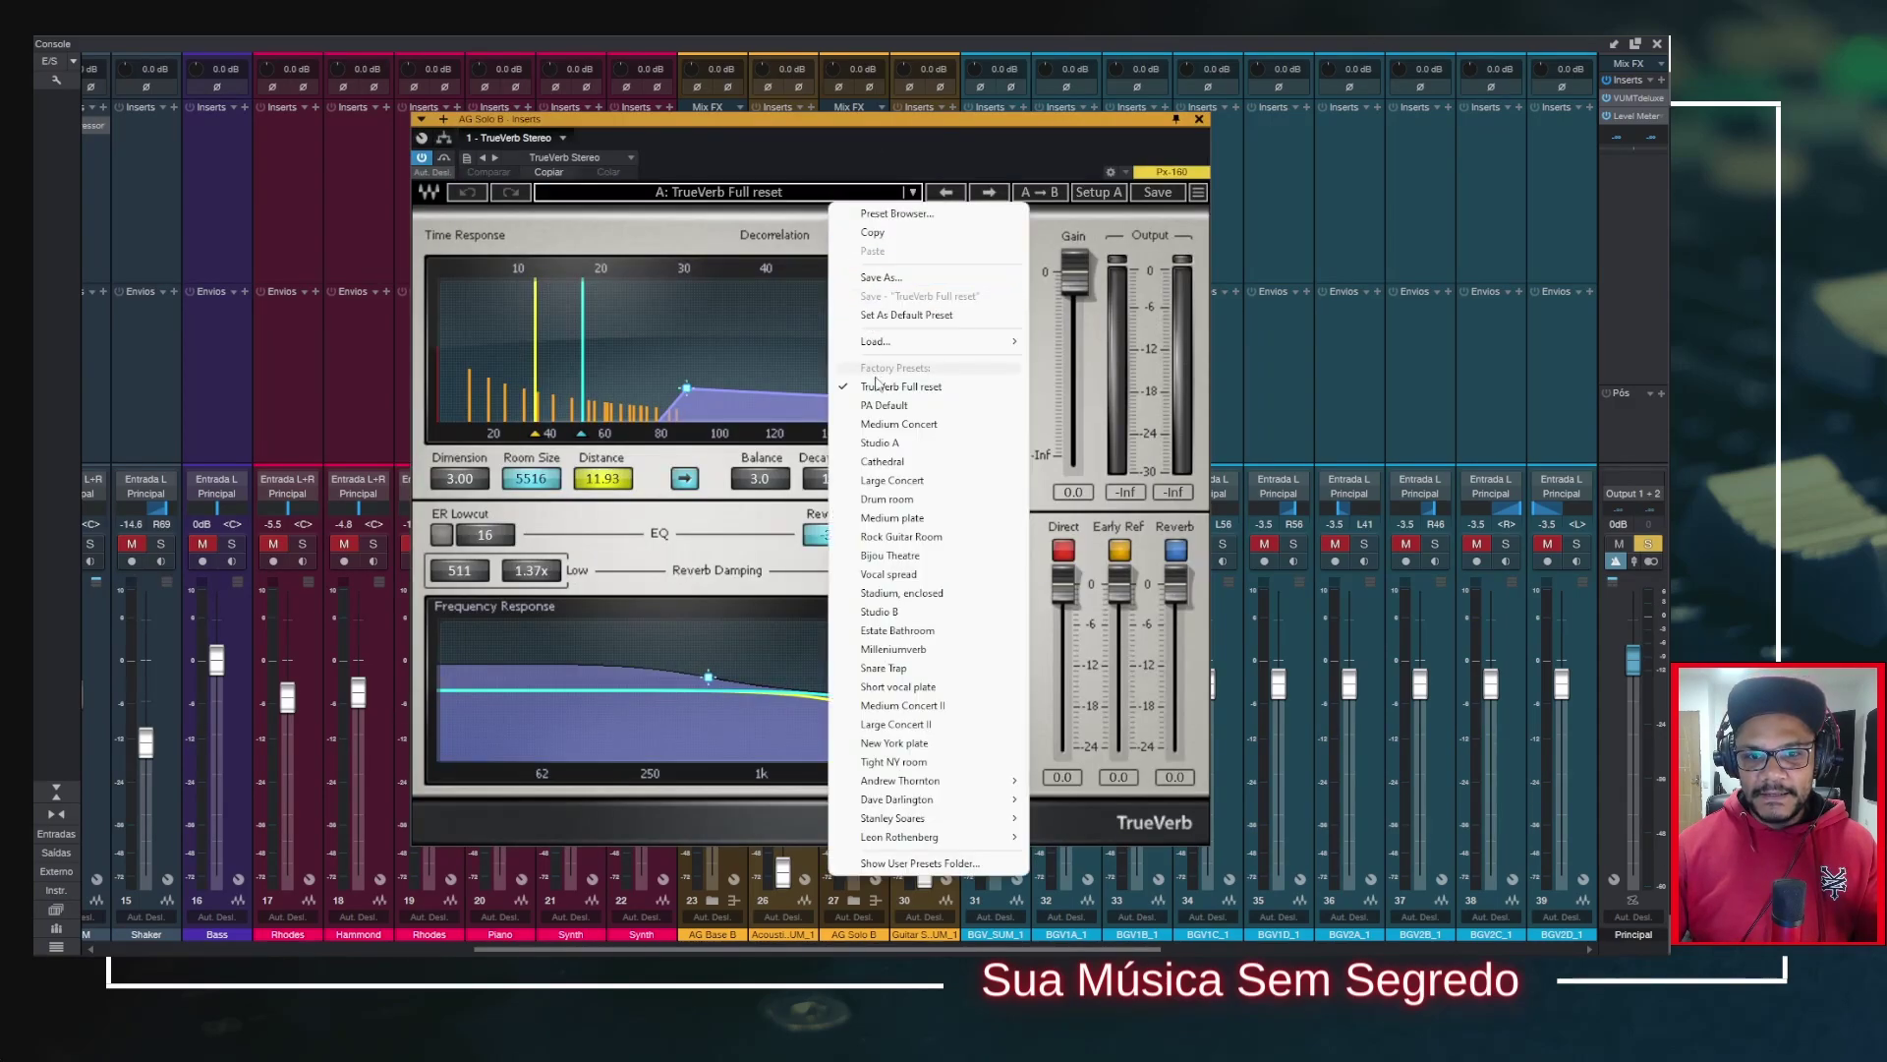
left_click(1199, 118)
right_click(883, 141)
left_click(922, 345)
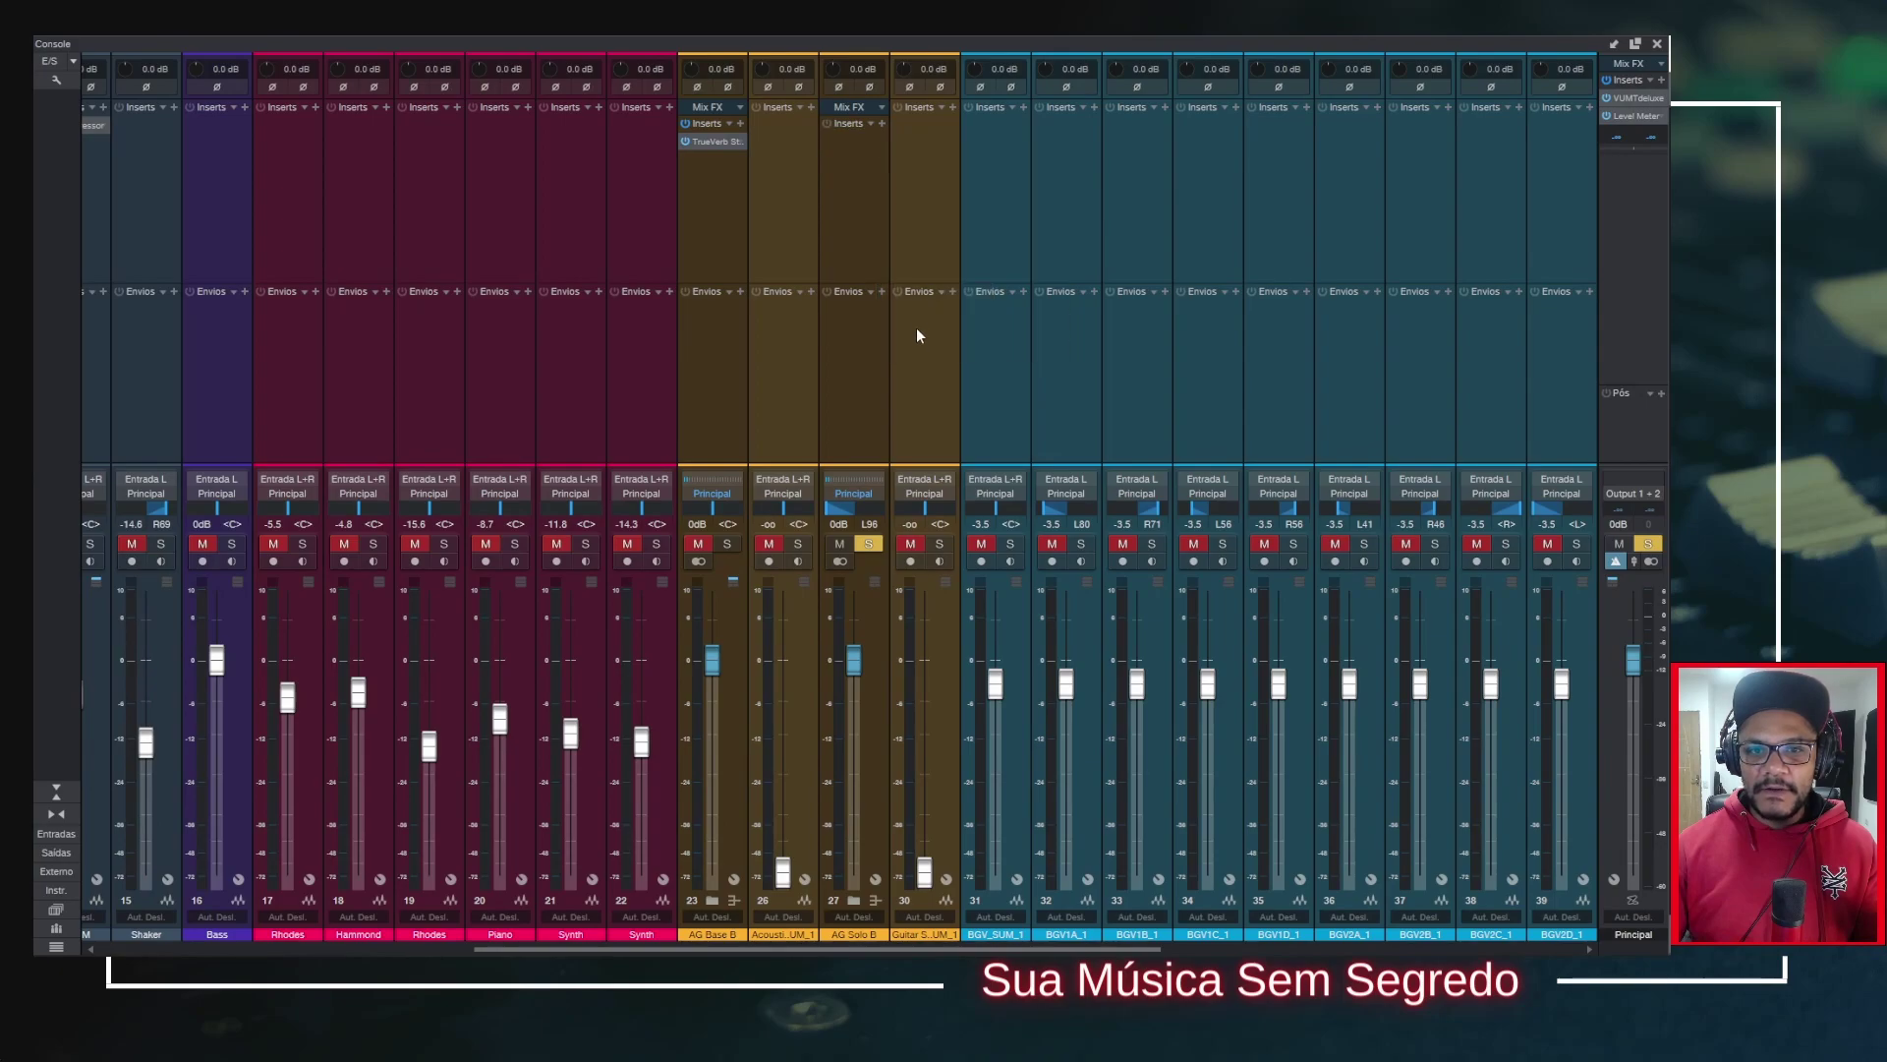
Step: Add a bus channel beside AG Solo B and create a send from AG Solo B to it
right_click(877, 201)
left_click(919, 455)
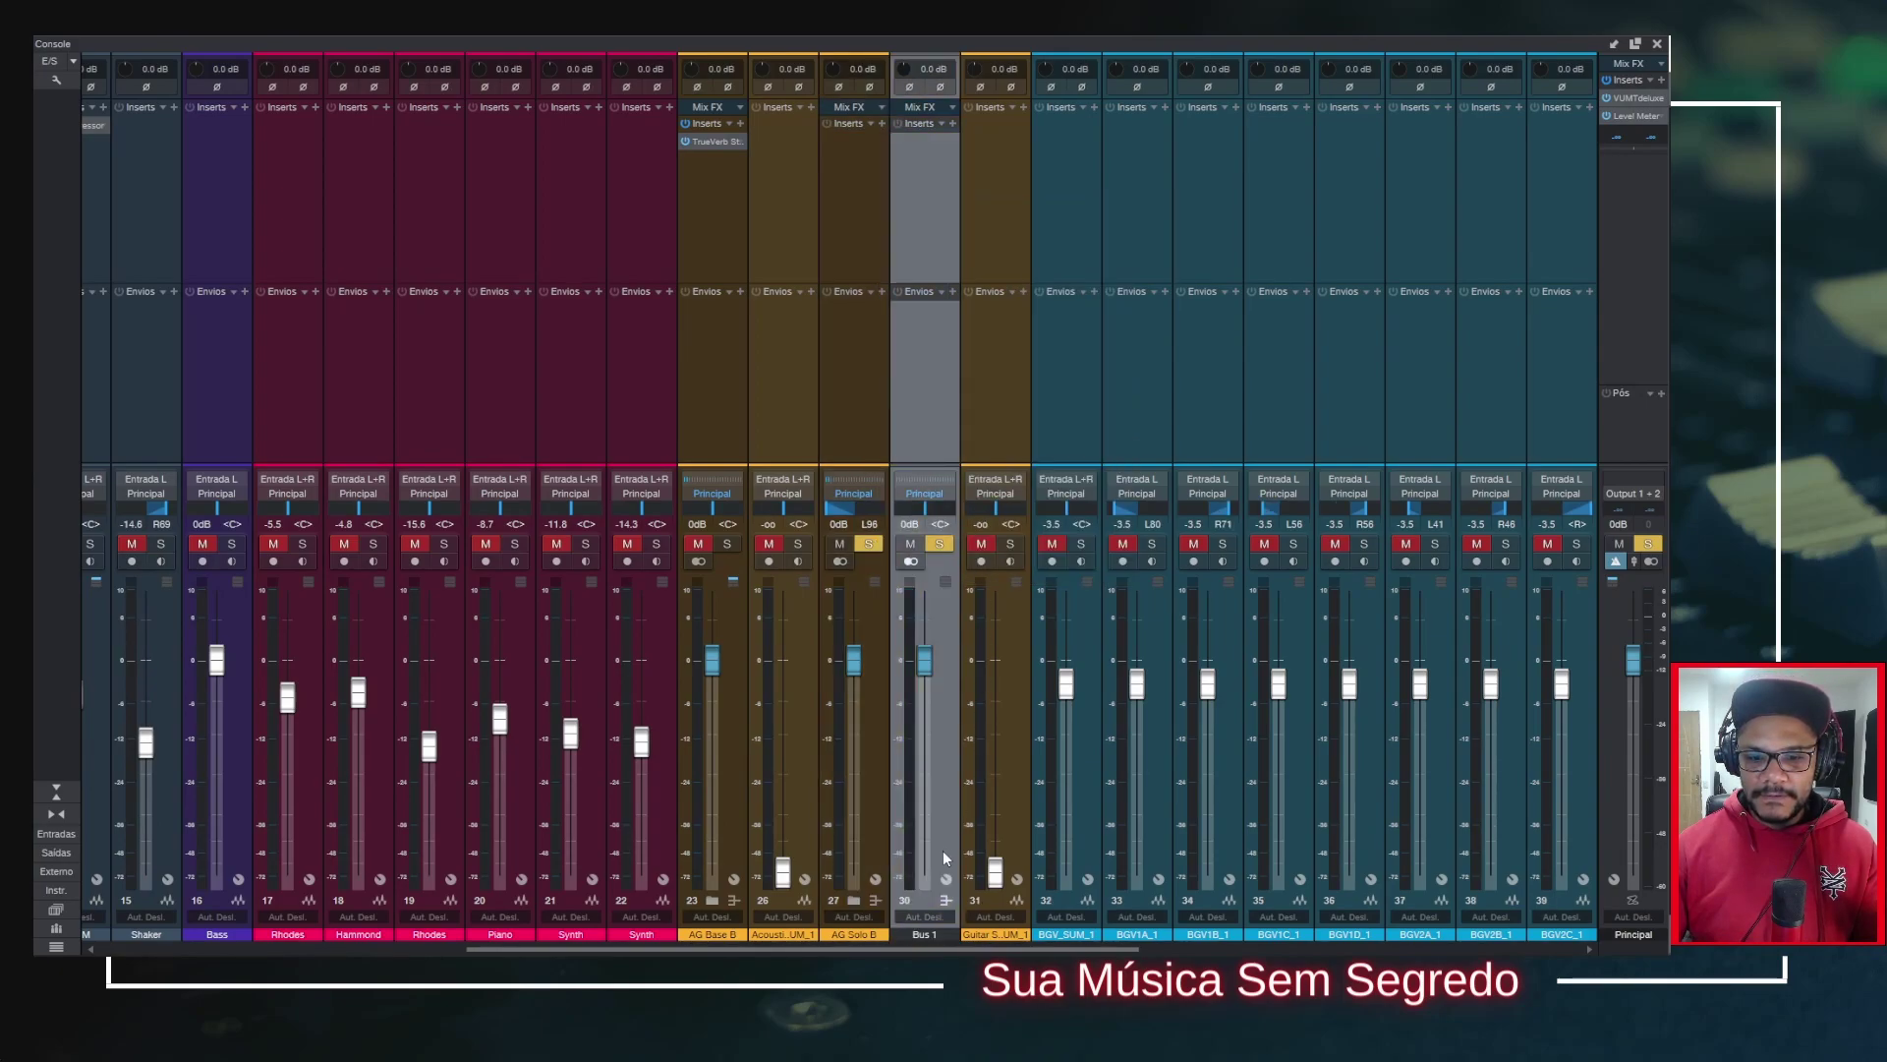
left_click(882, 291)
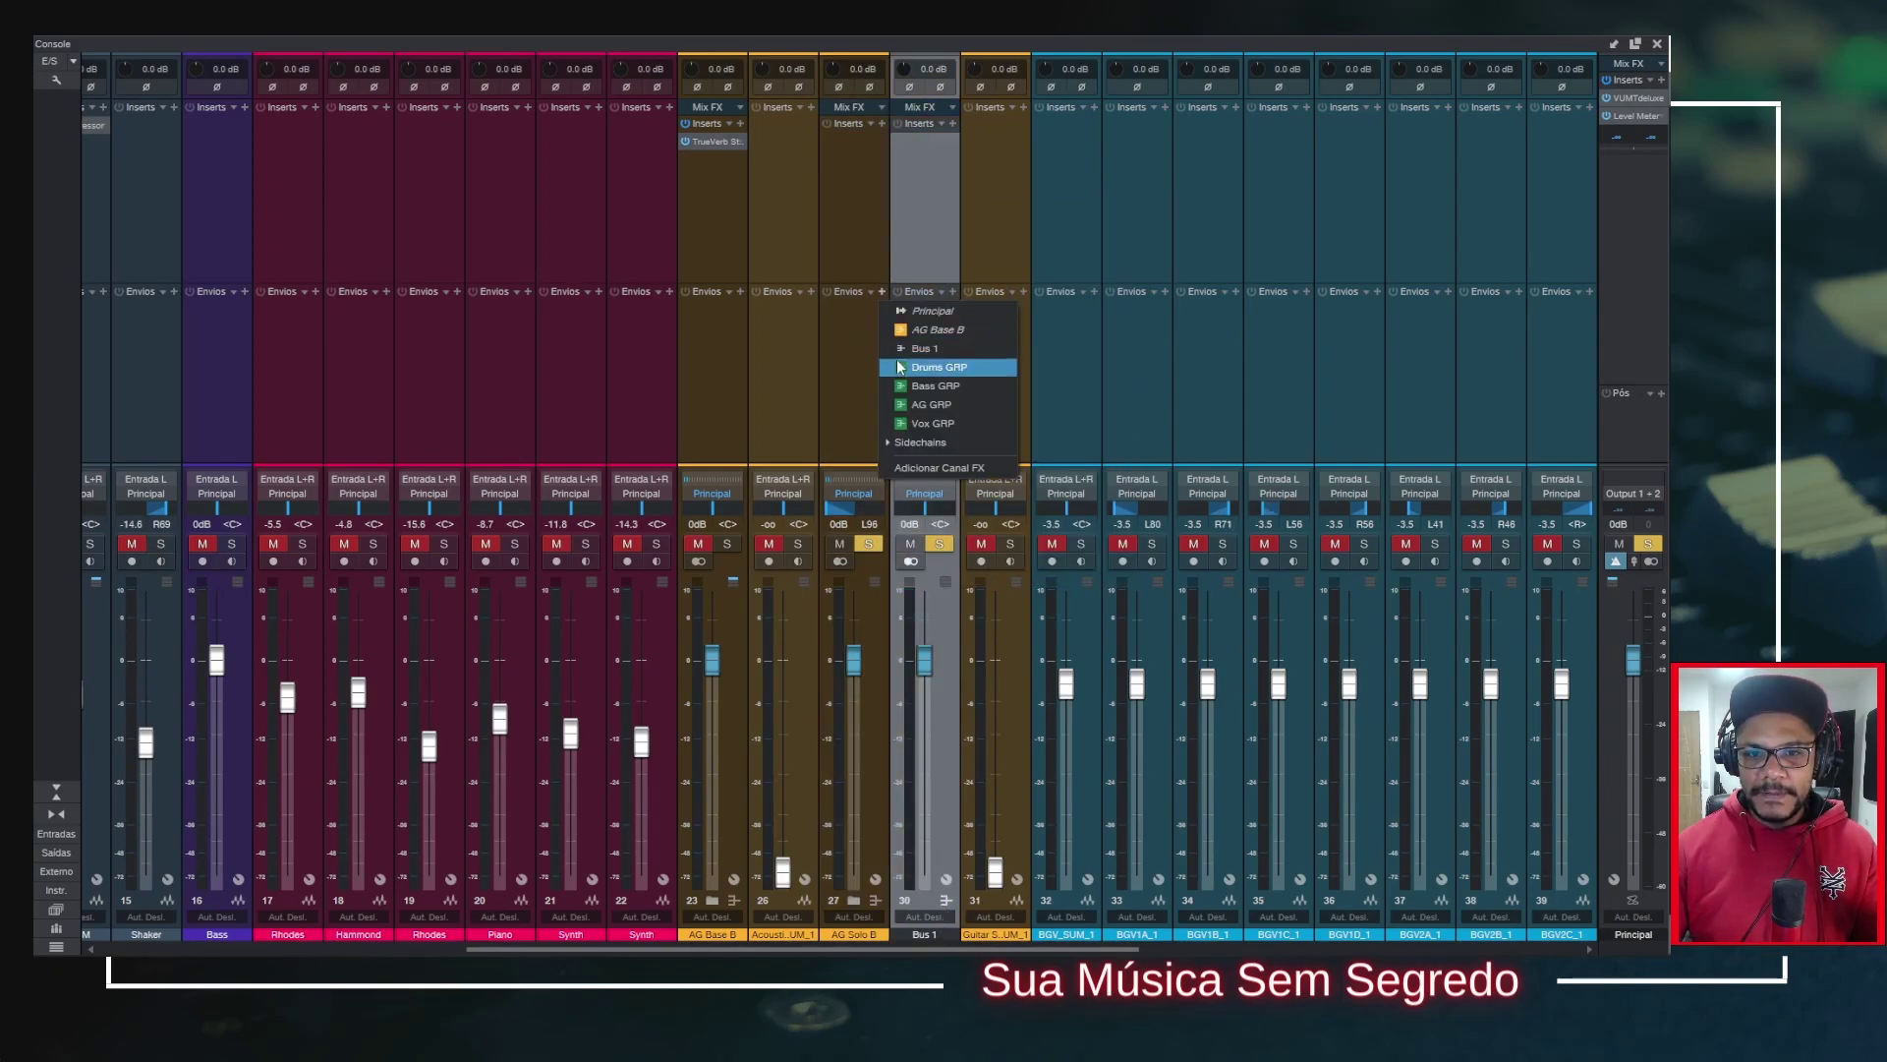
left_click(915, 360)
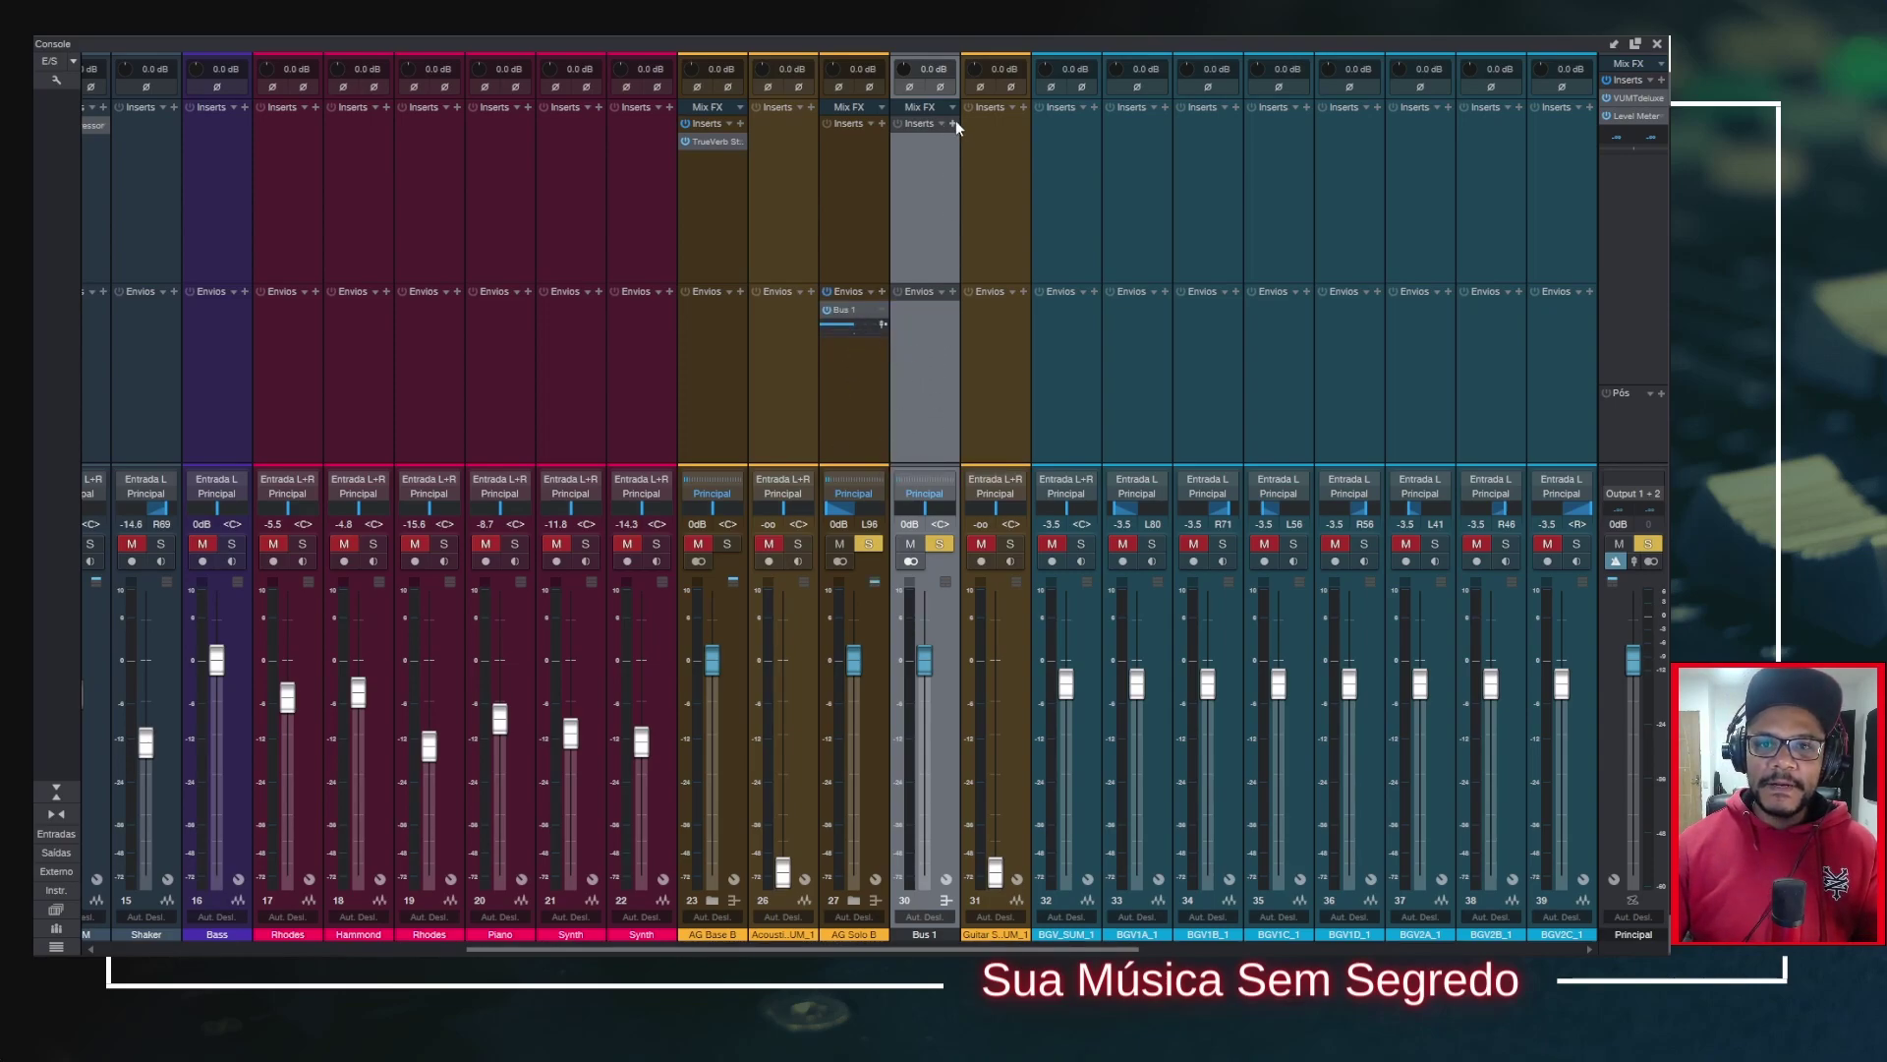
Step: Copy TrueVerb from AG Base B to Bus 1 and load its TrueVerb Full reset preset
left_click_drag(711, 145, 912, 151)
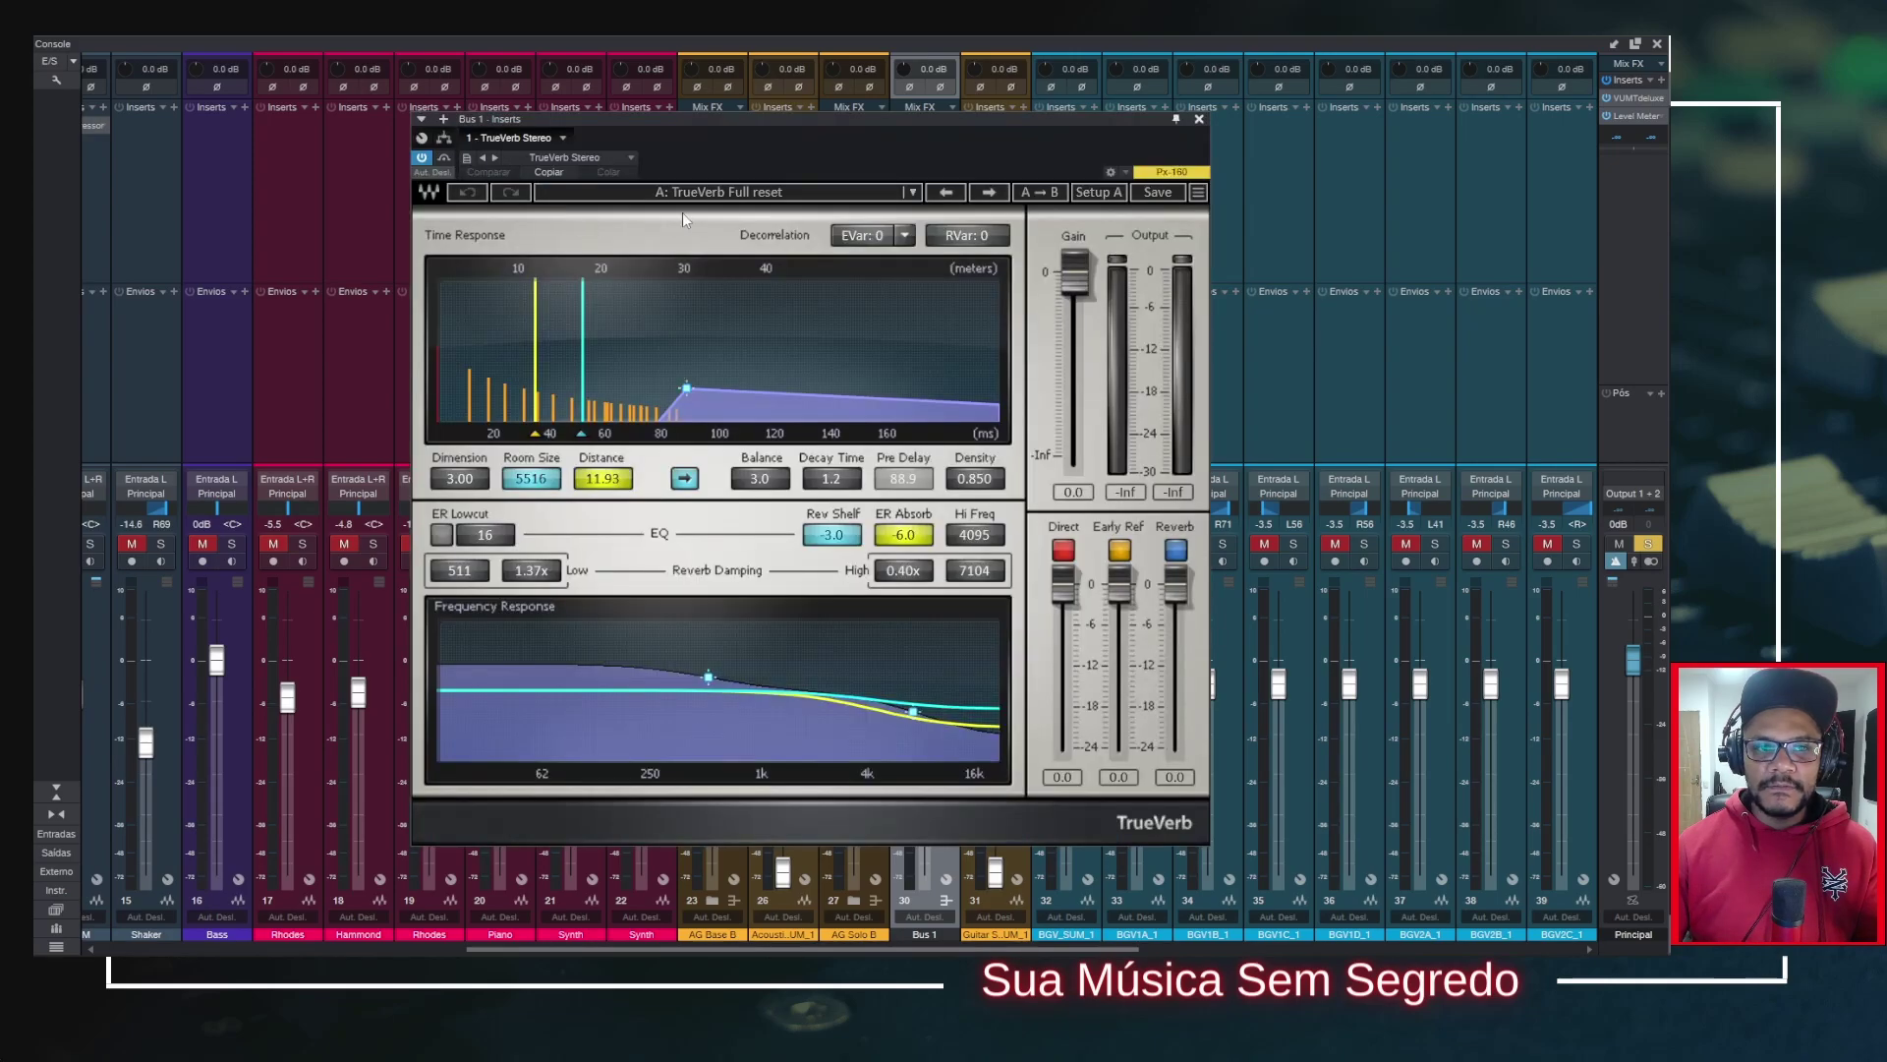
left_click(733, 200)
left_click(799, 387)
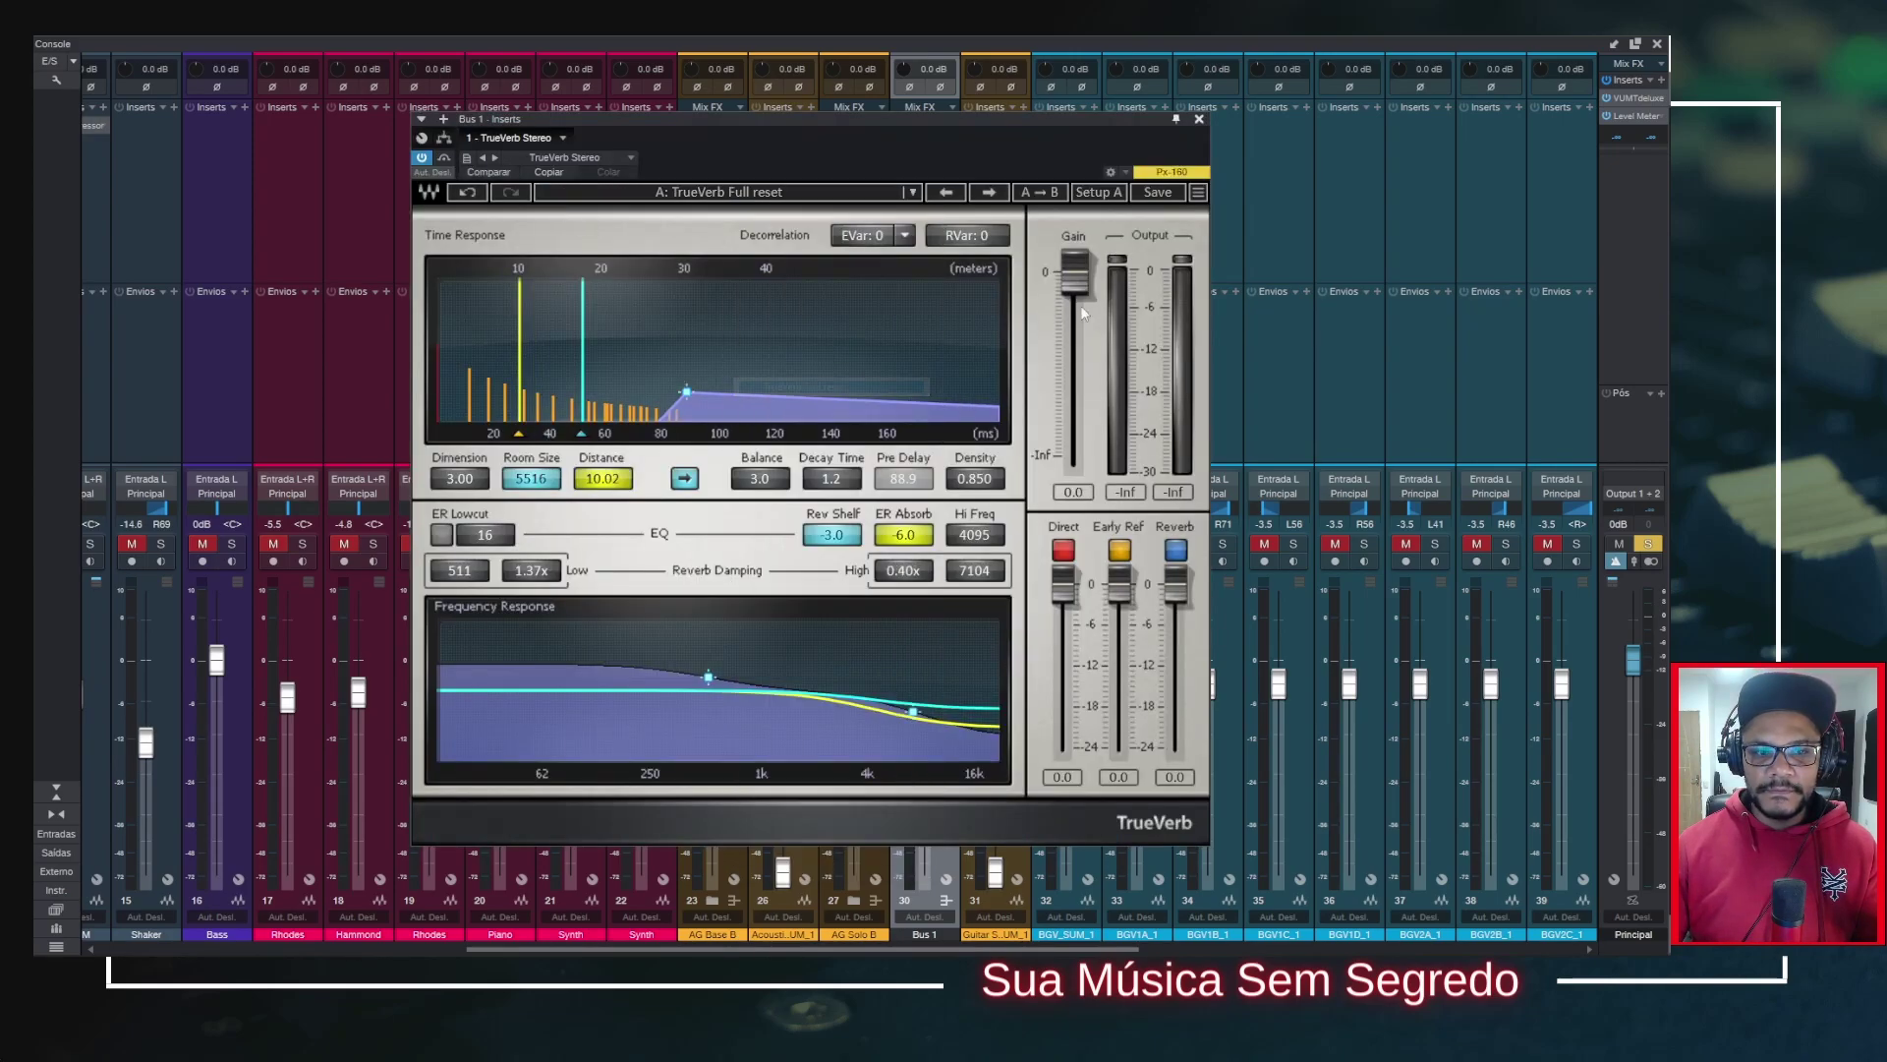
left_click(1199, 119)
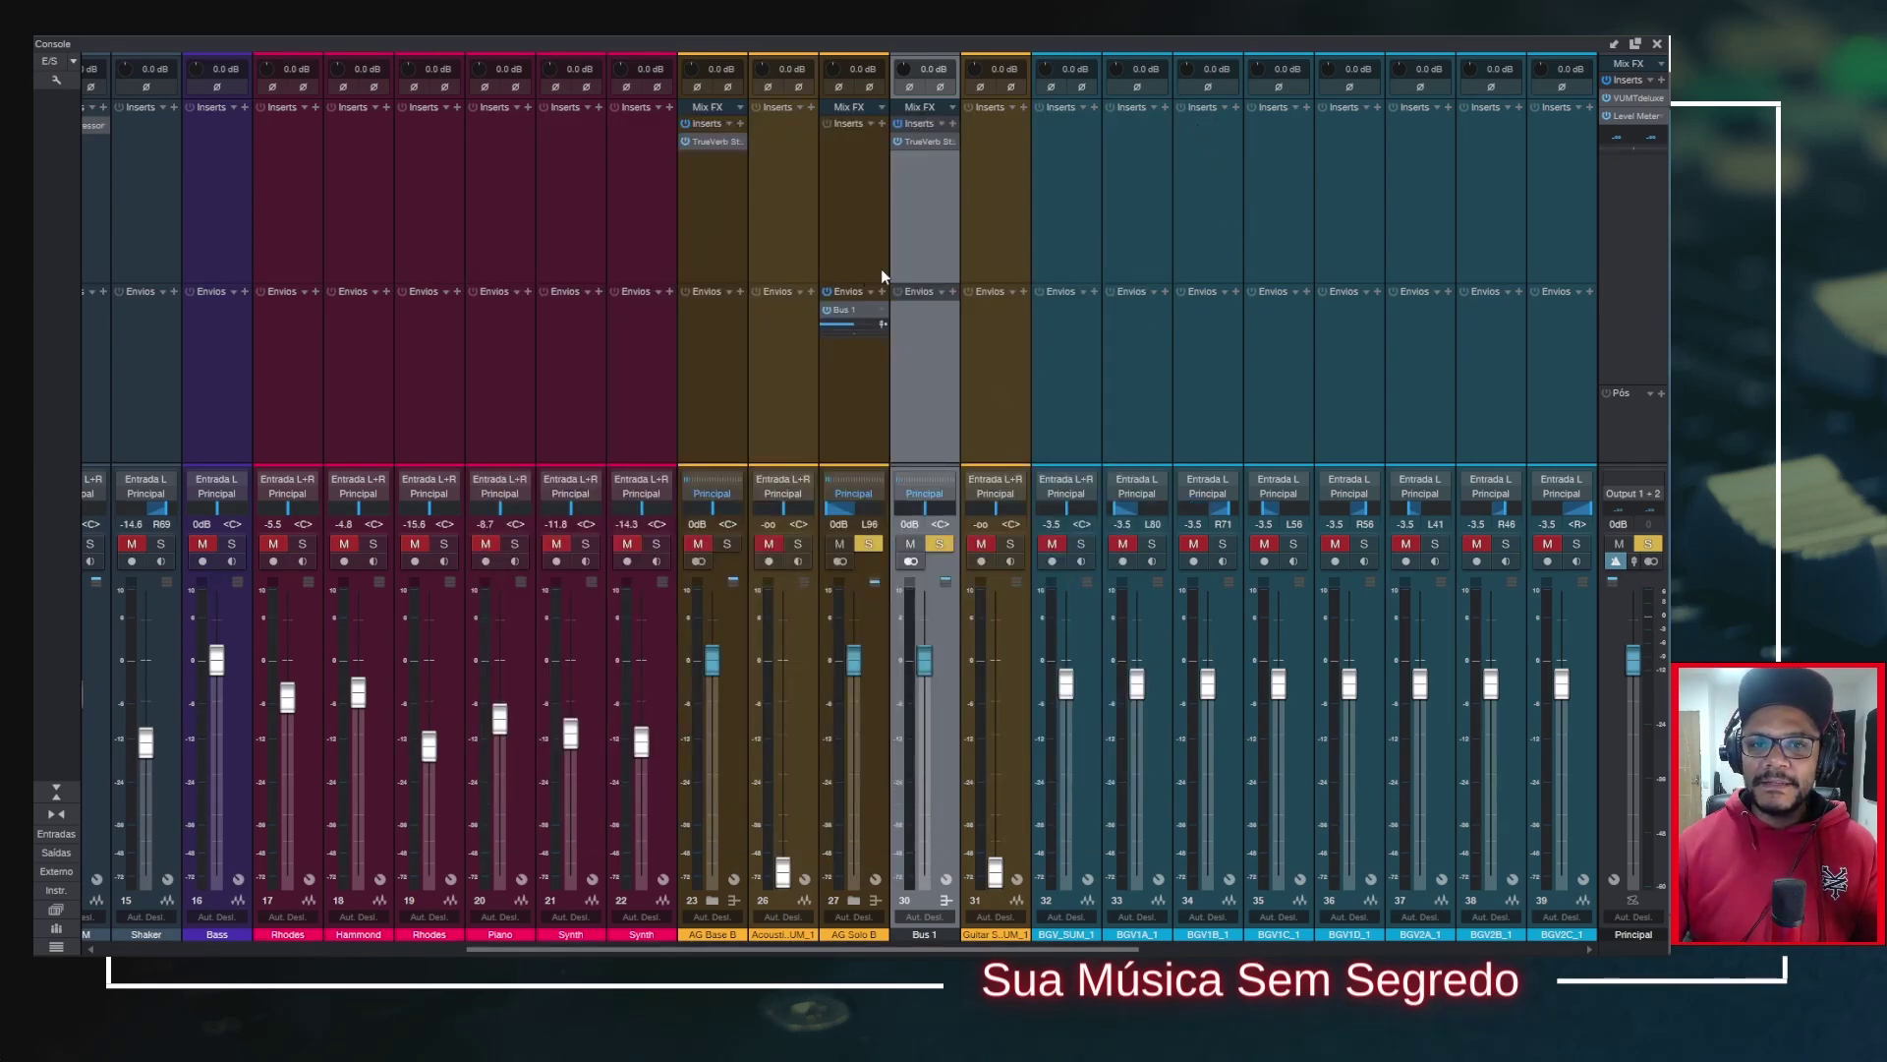
Step: Switch off Direct and Reverb in the TrueVerb on Bus 1, leaving only Early Ref enabled
left_click(930, 145)
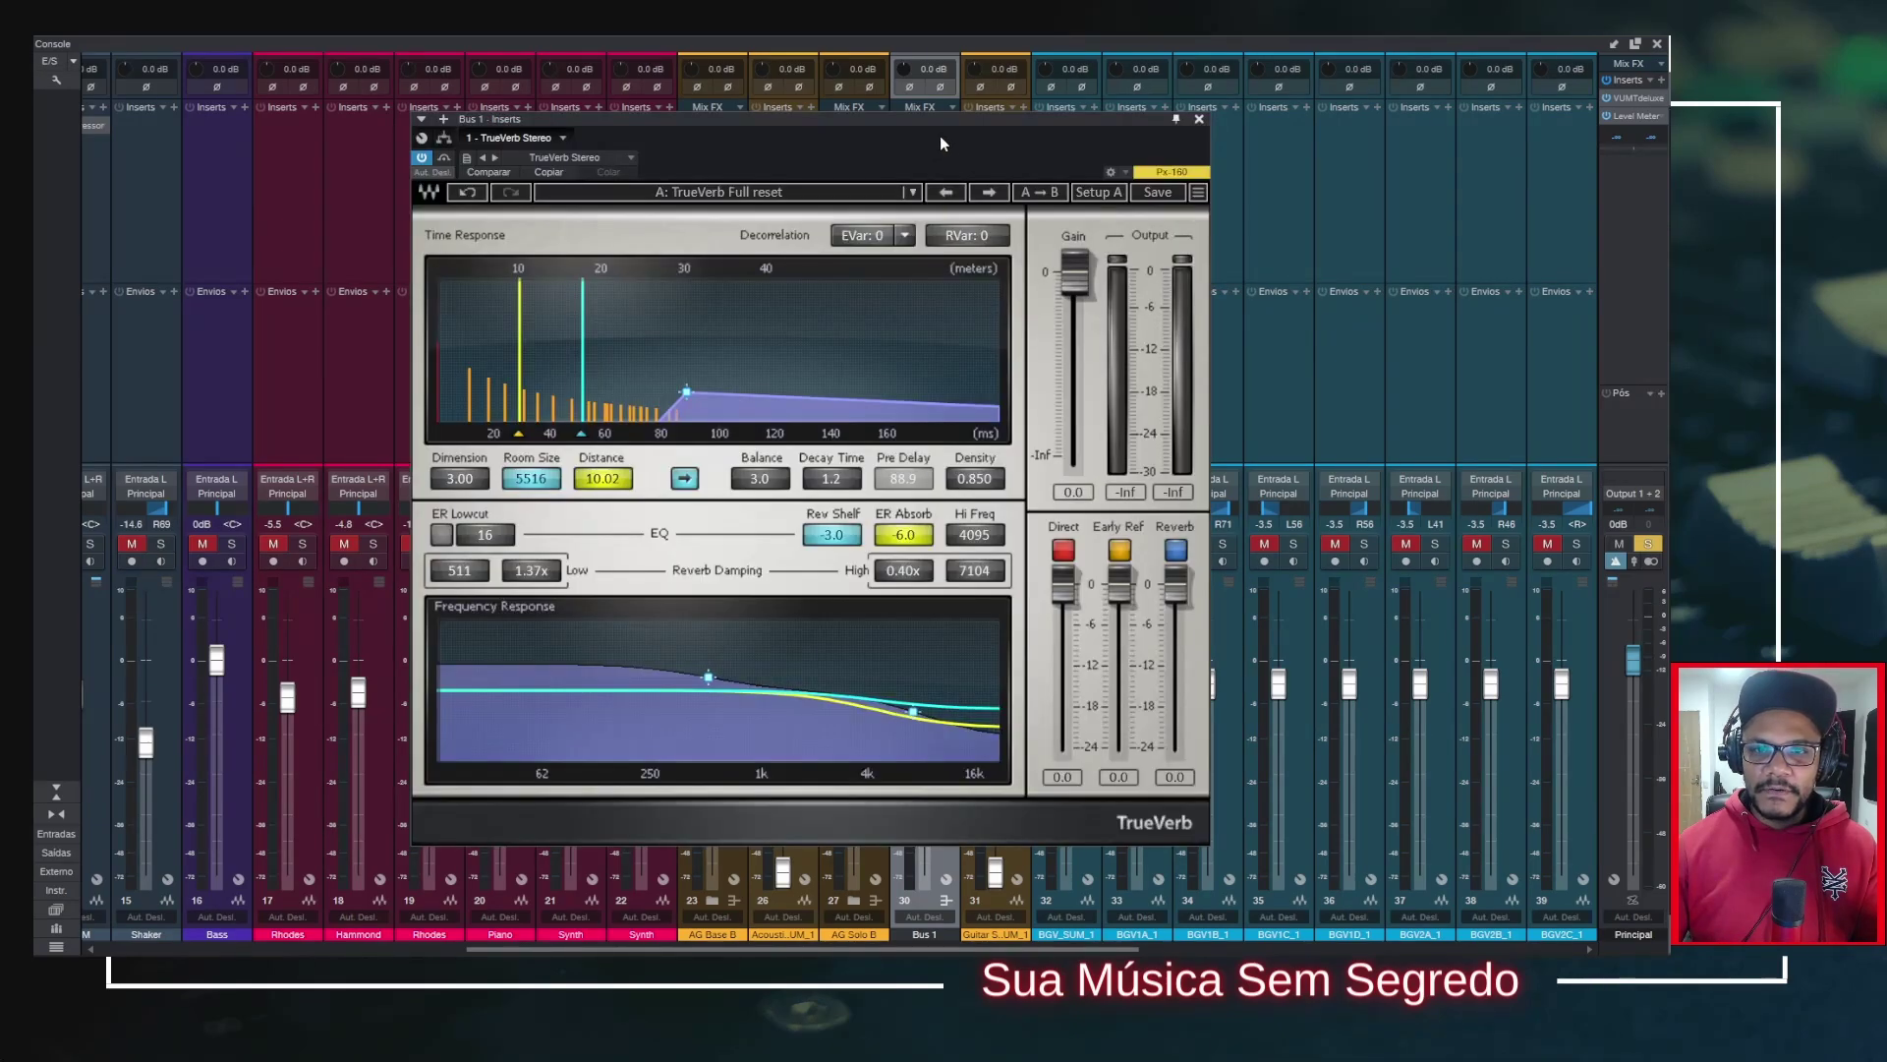
left_click_drag(929, 121, 730, 122)
left_click(857, 548)
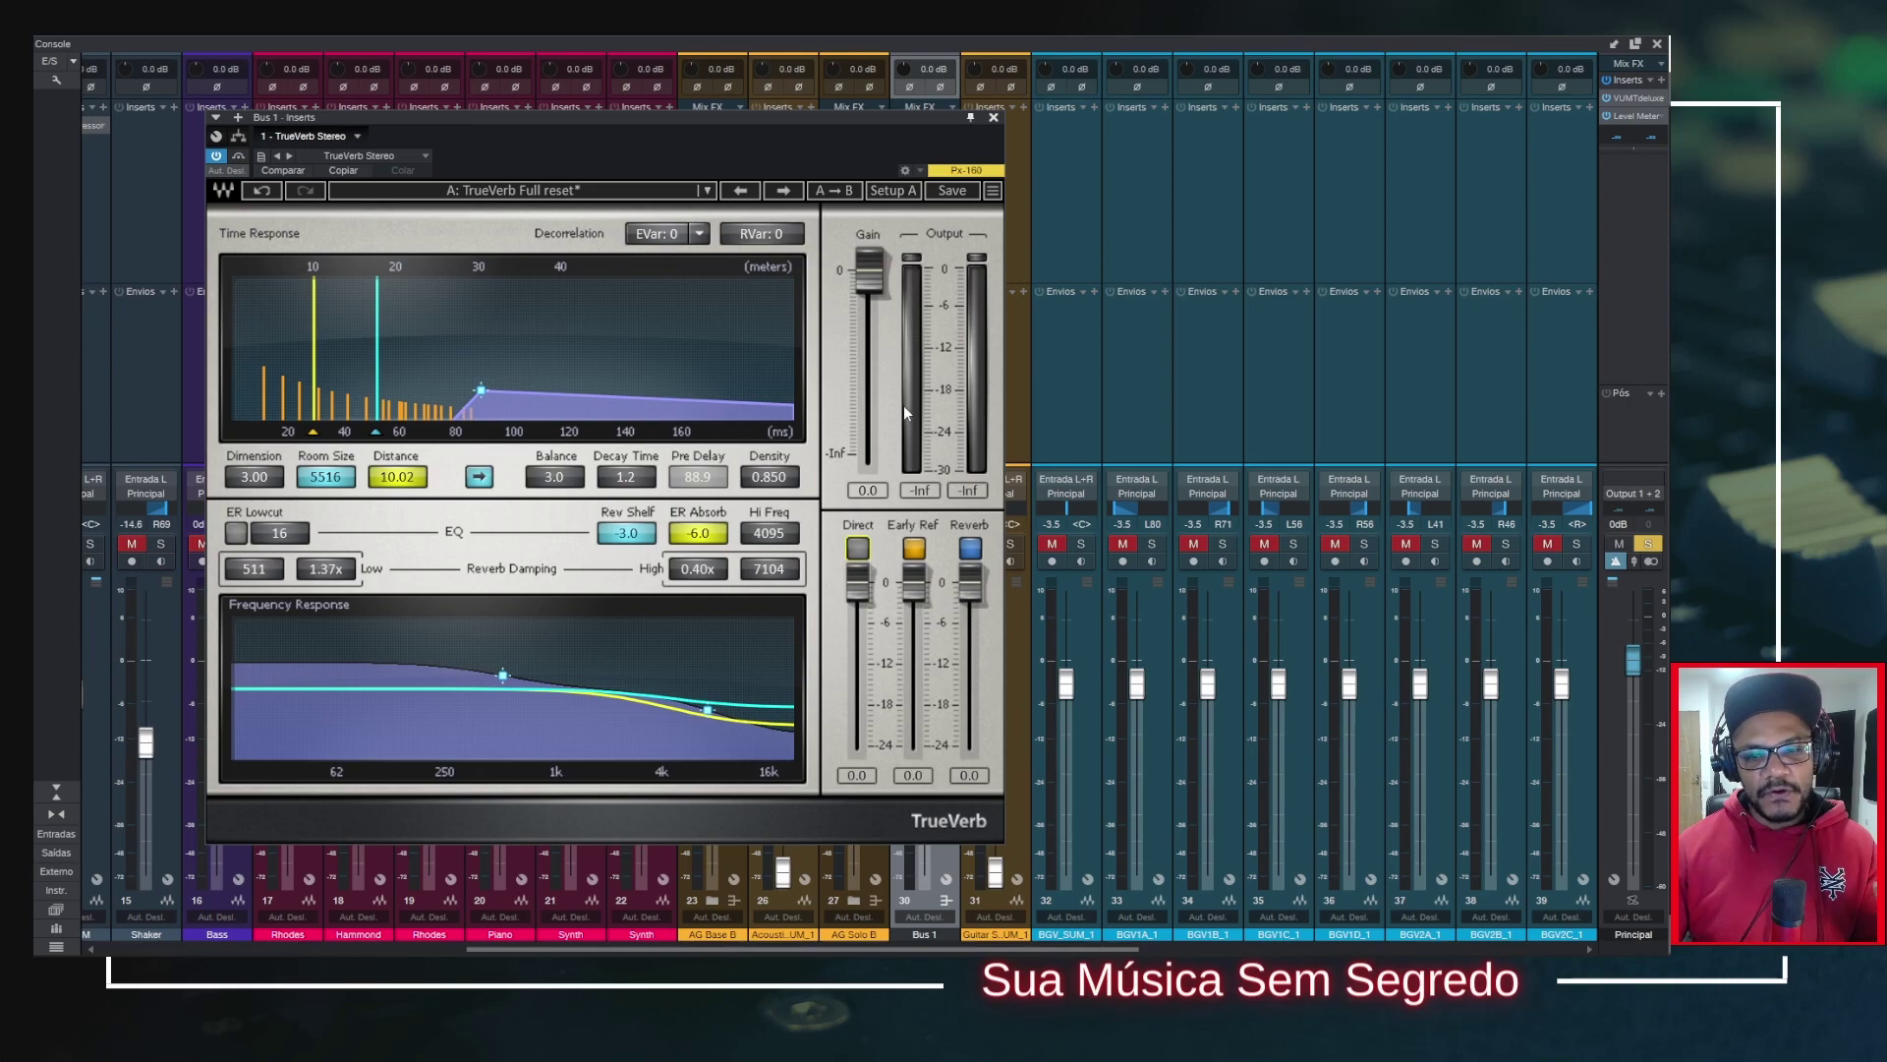
left_click(974, 550)
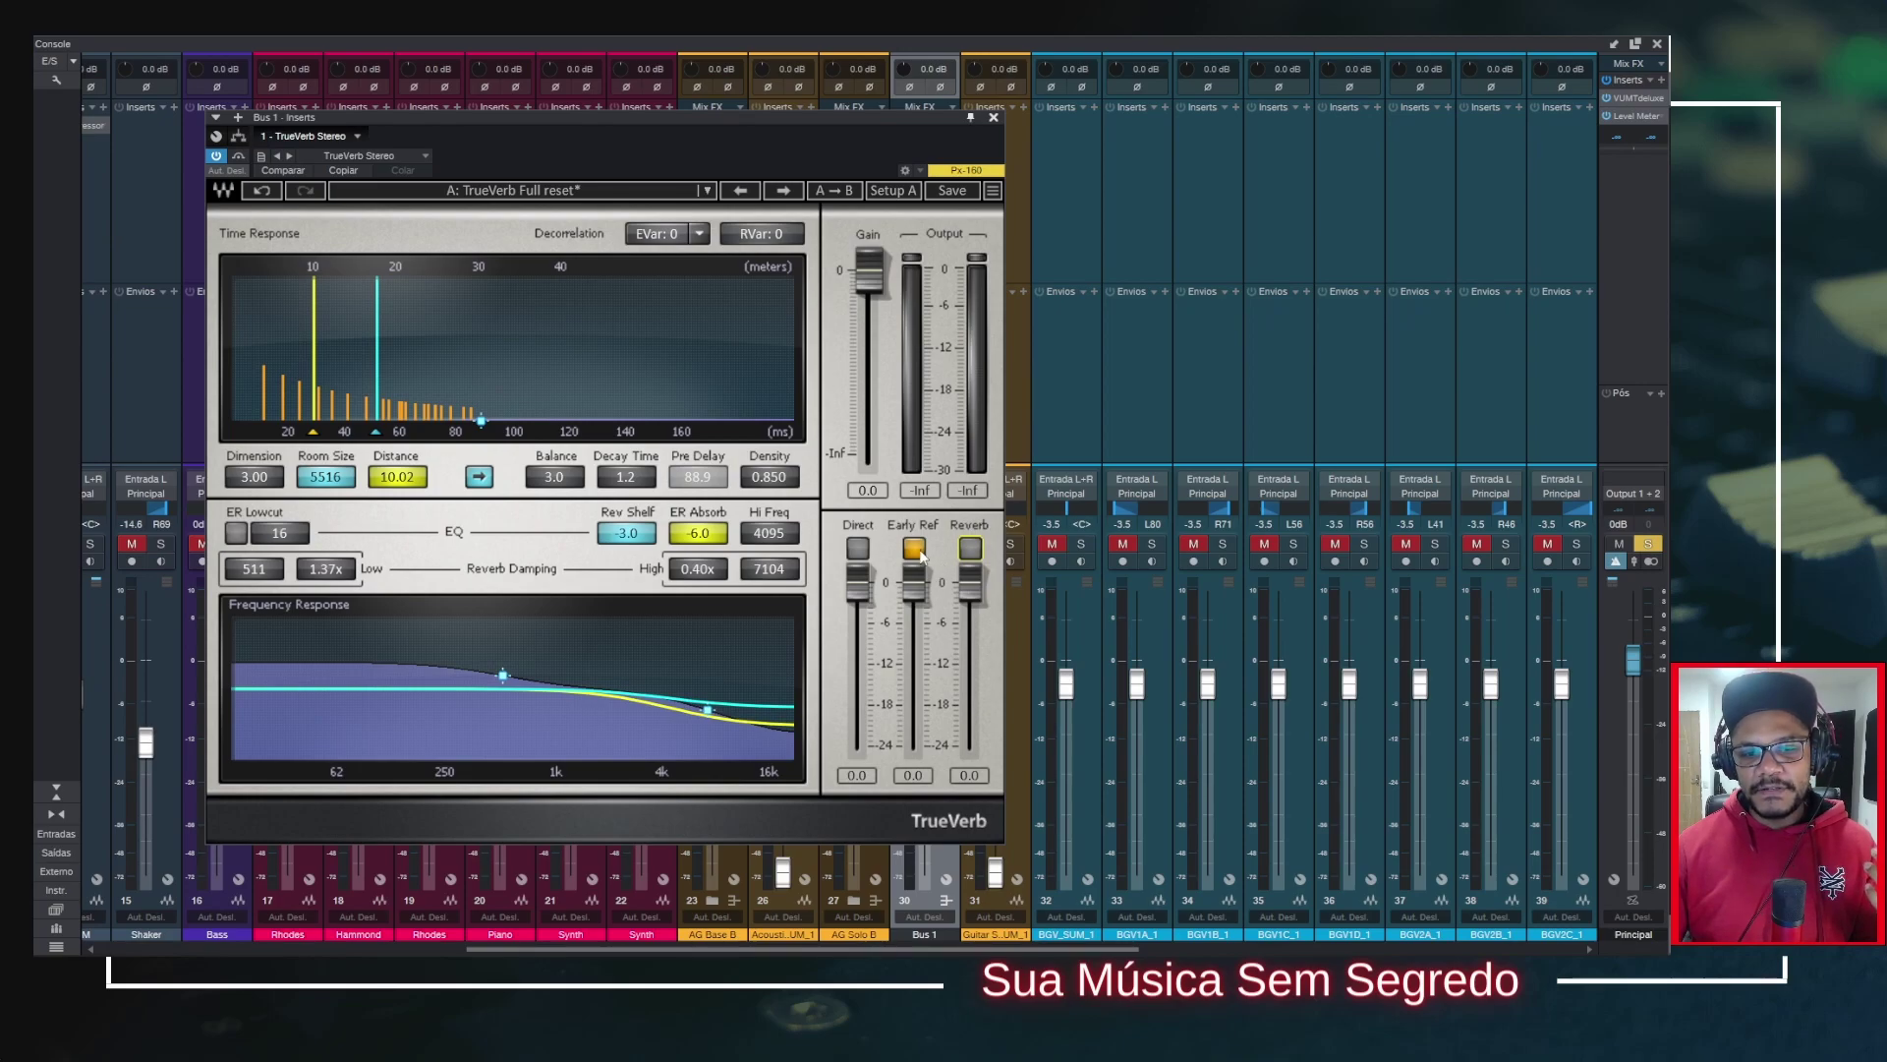
left_click(994, 118)
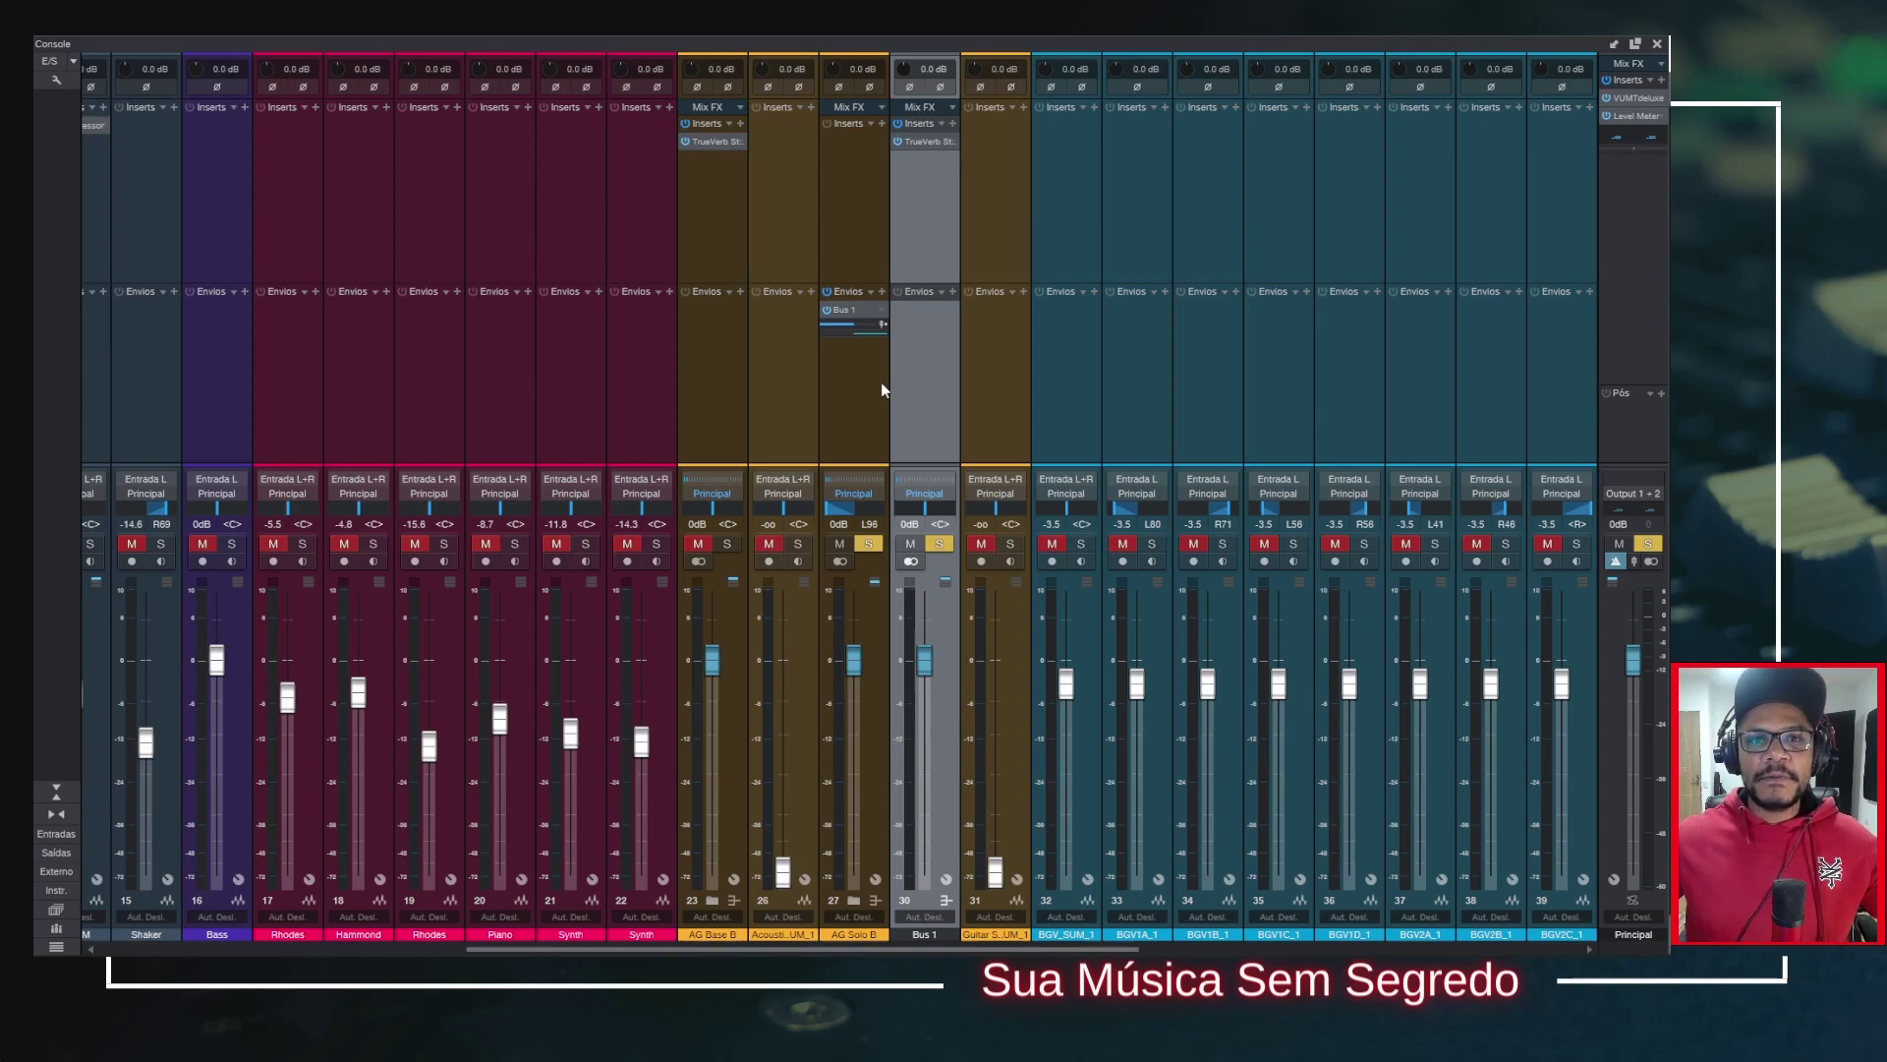
Step: Audition Bus 1 soloed on its own, and solo AG Solo B again alongside it
left_click(940, 544)
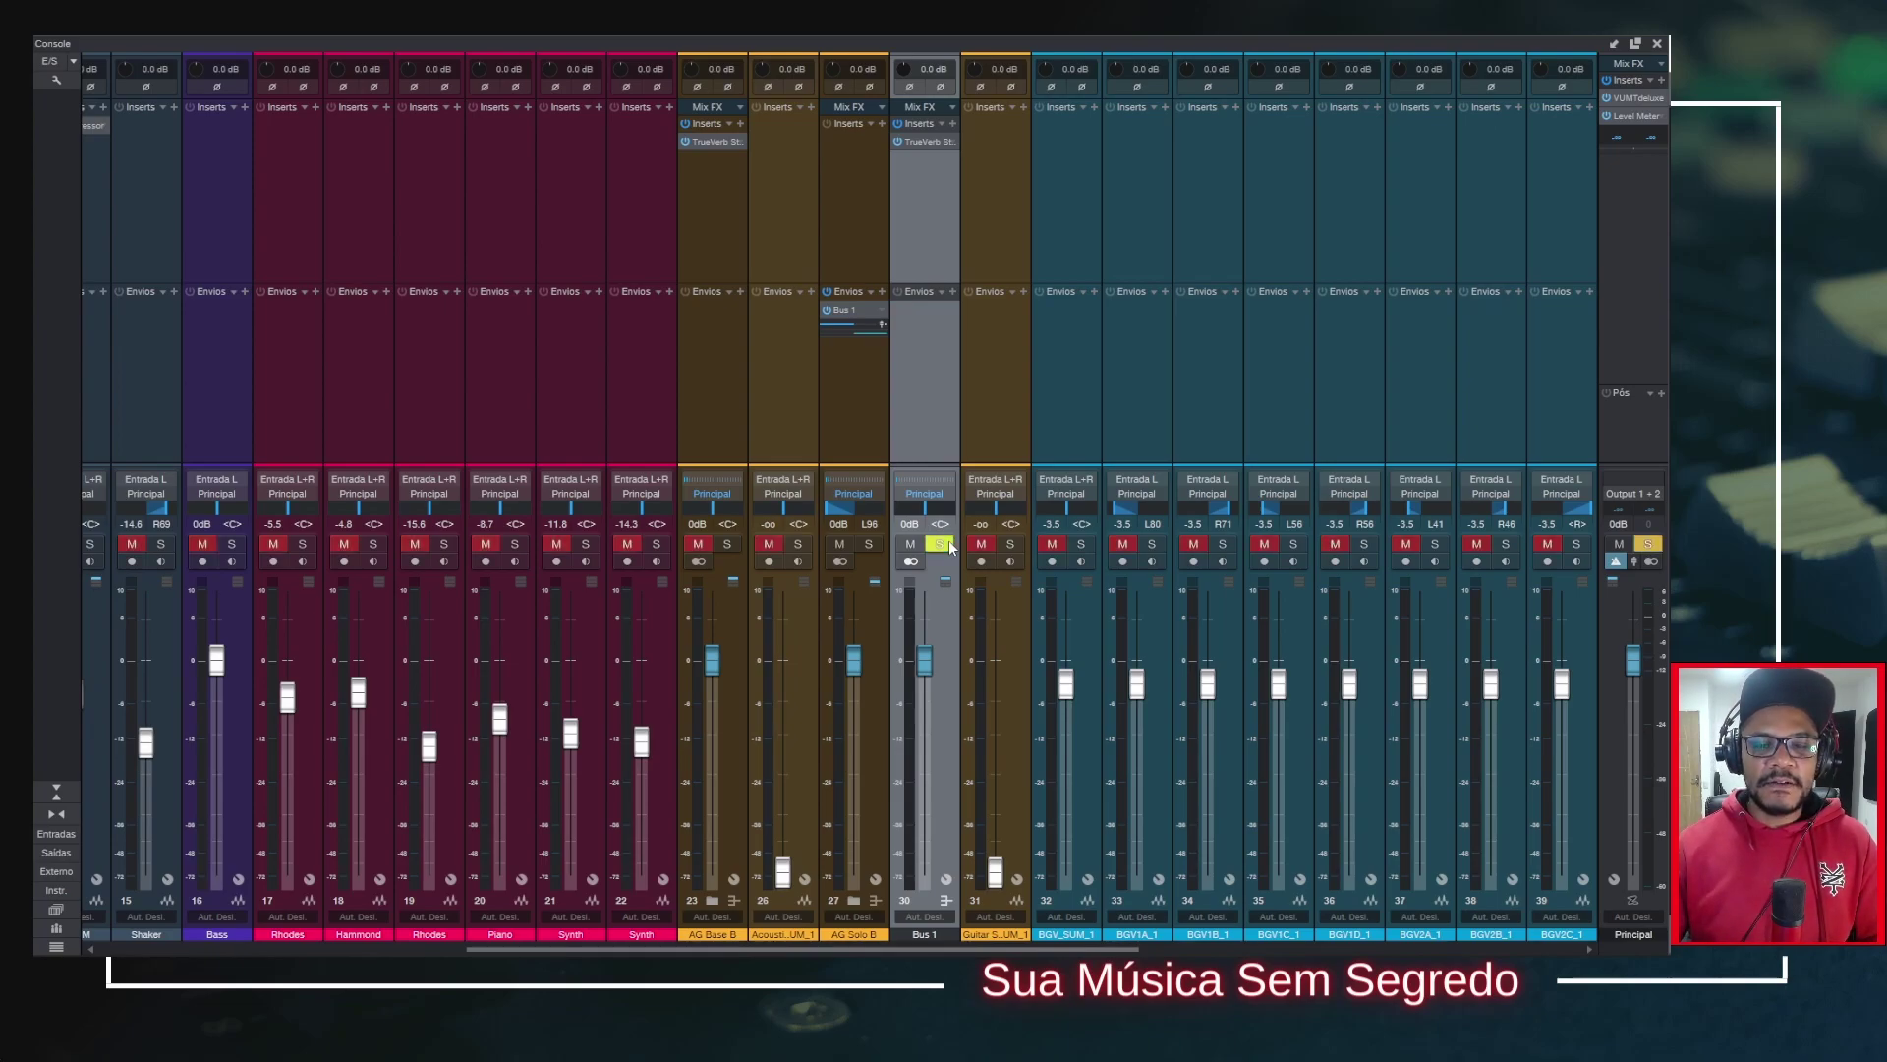
key("space")
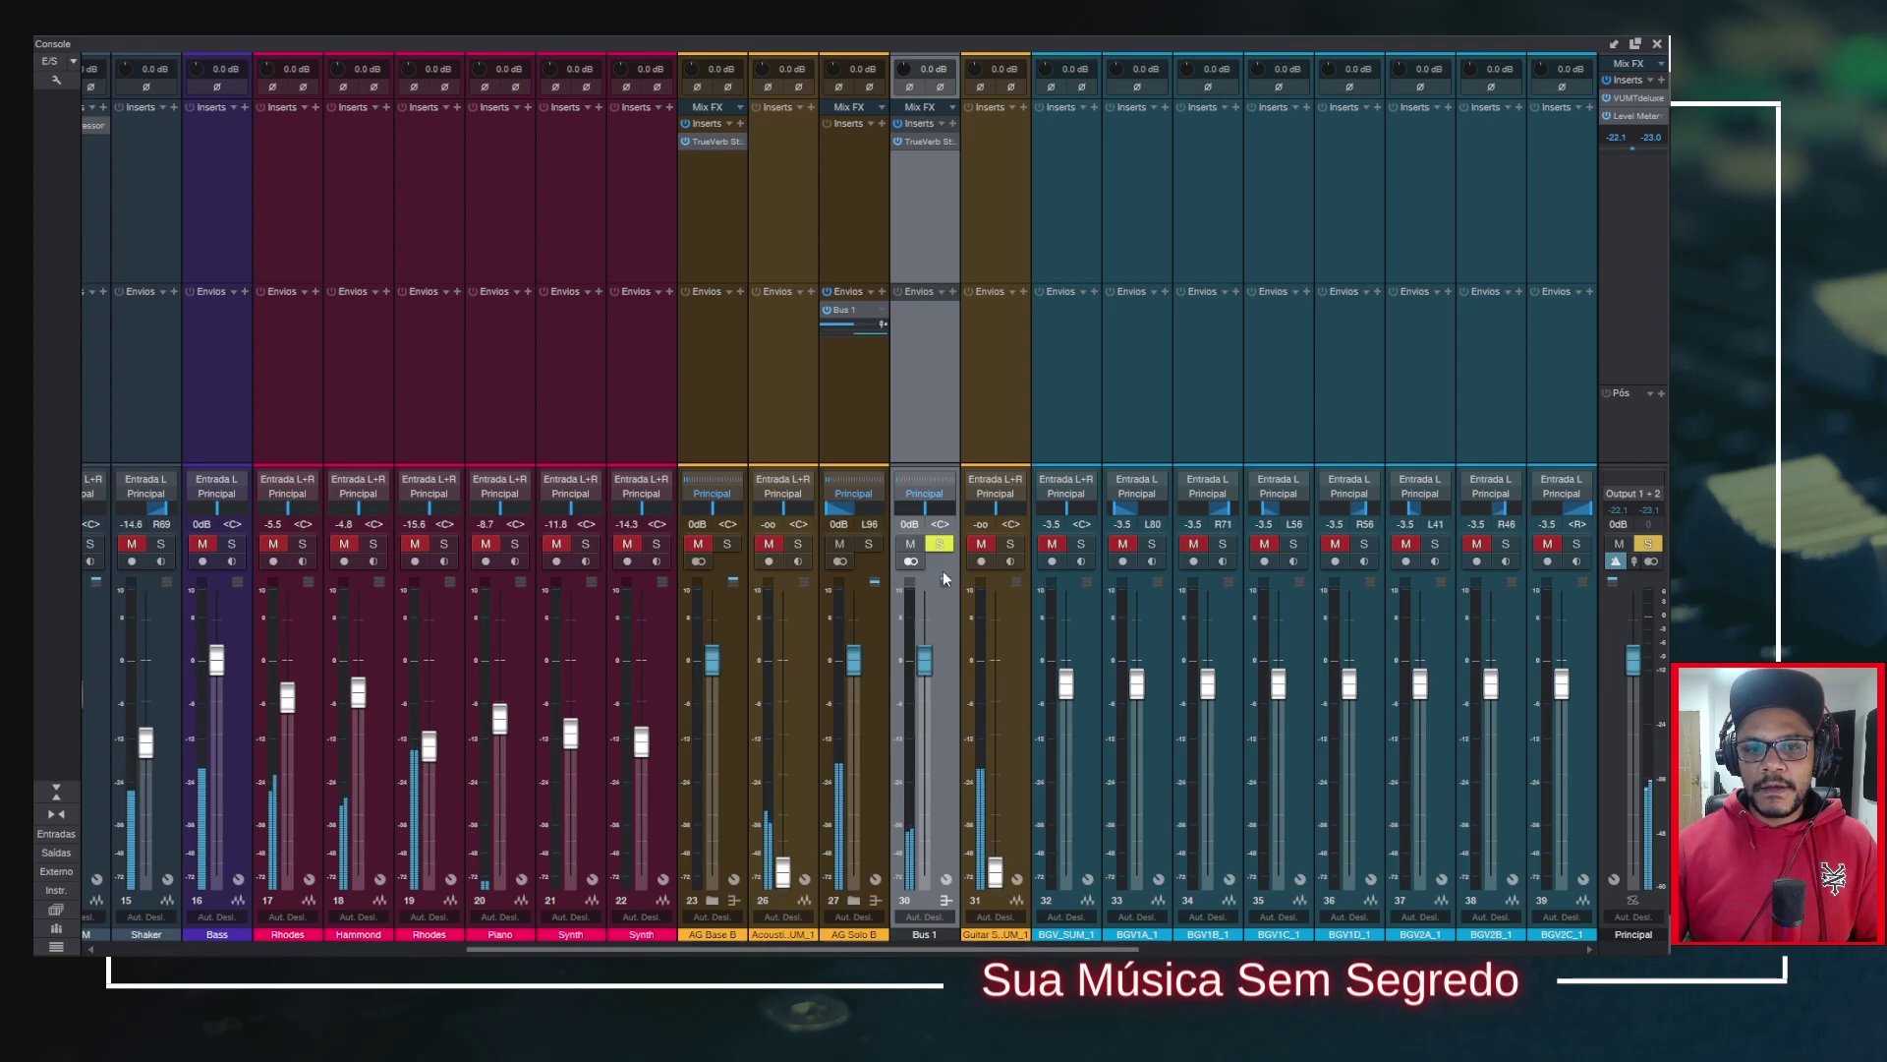
key("space")
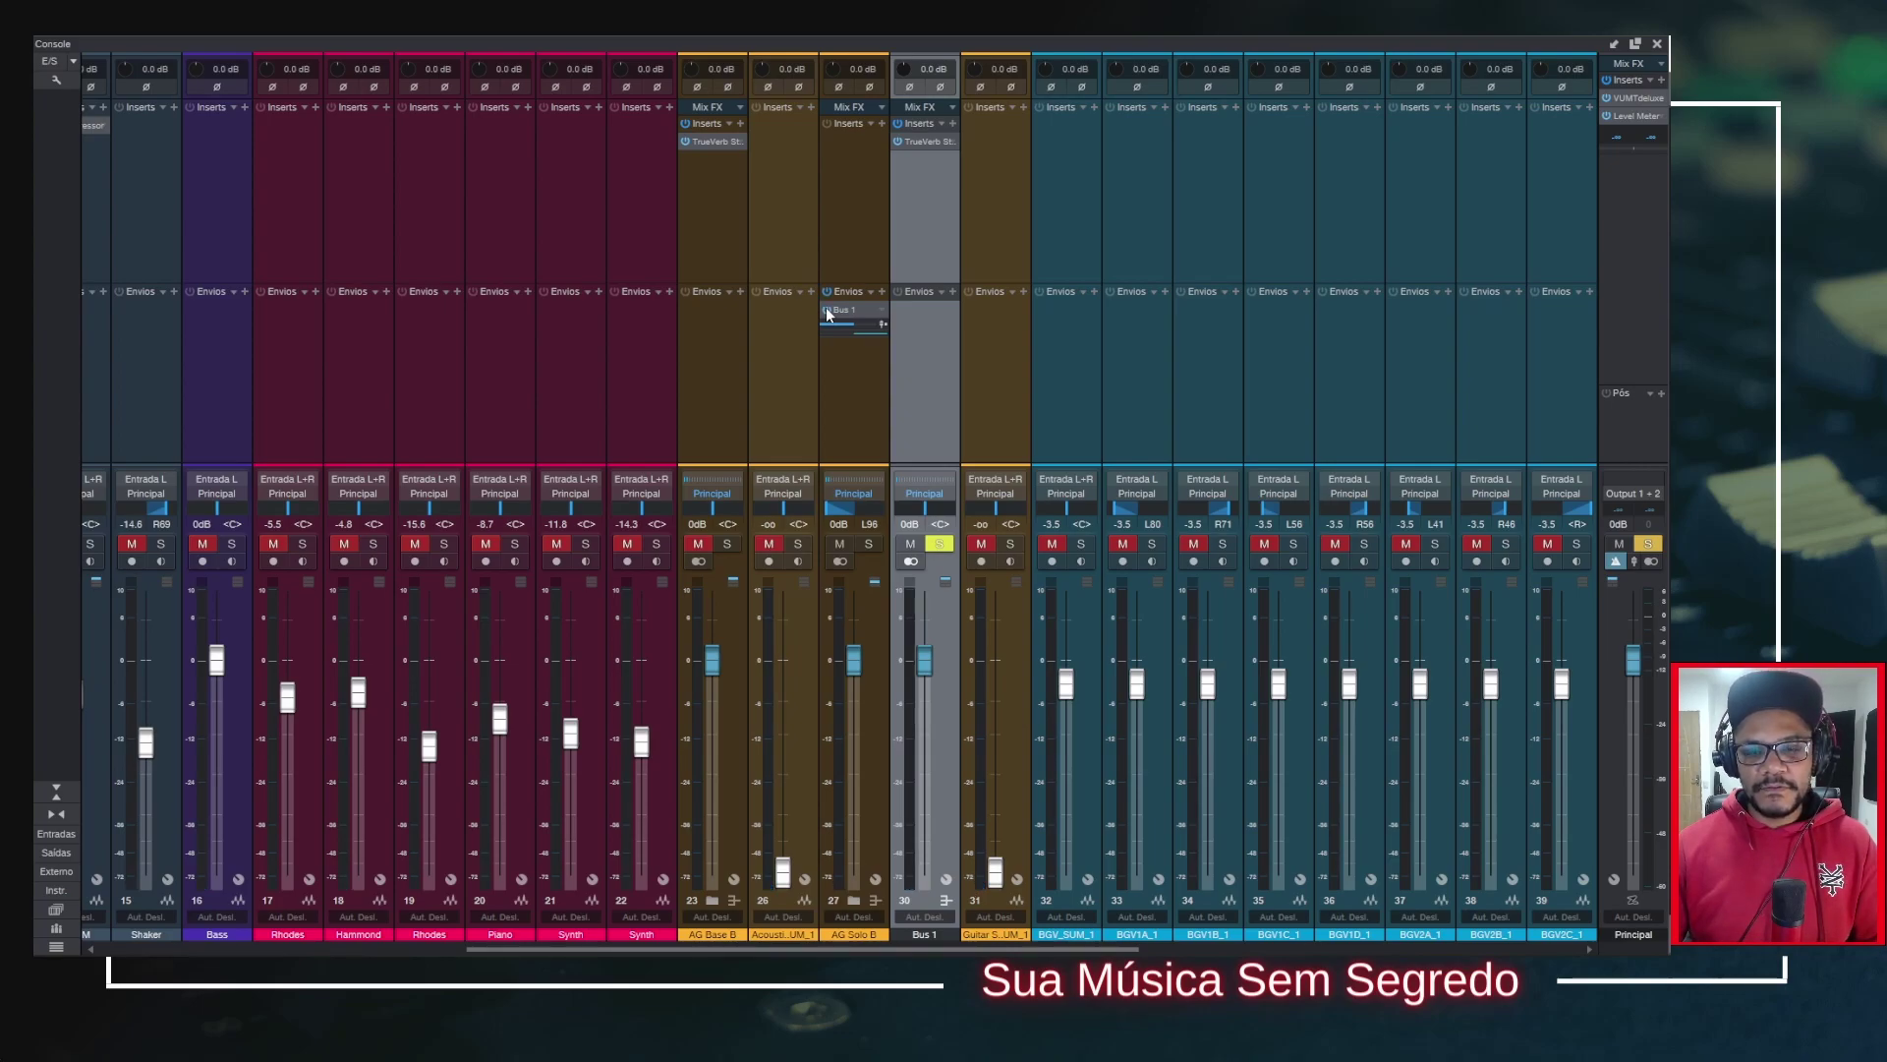
key("space")
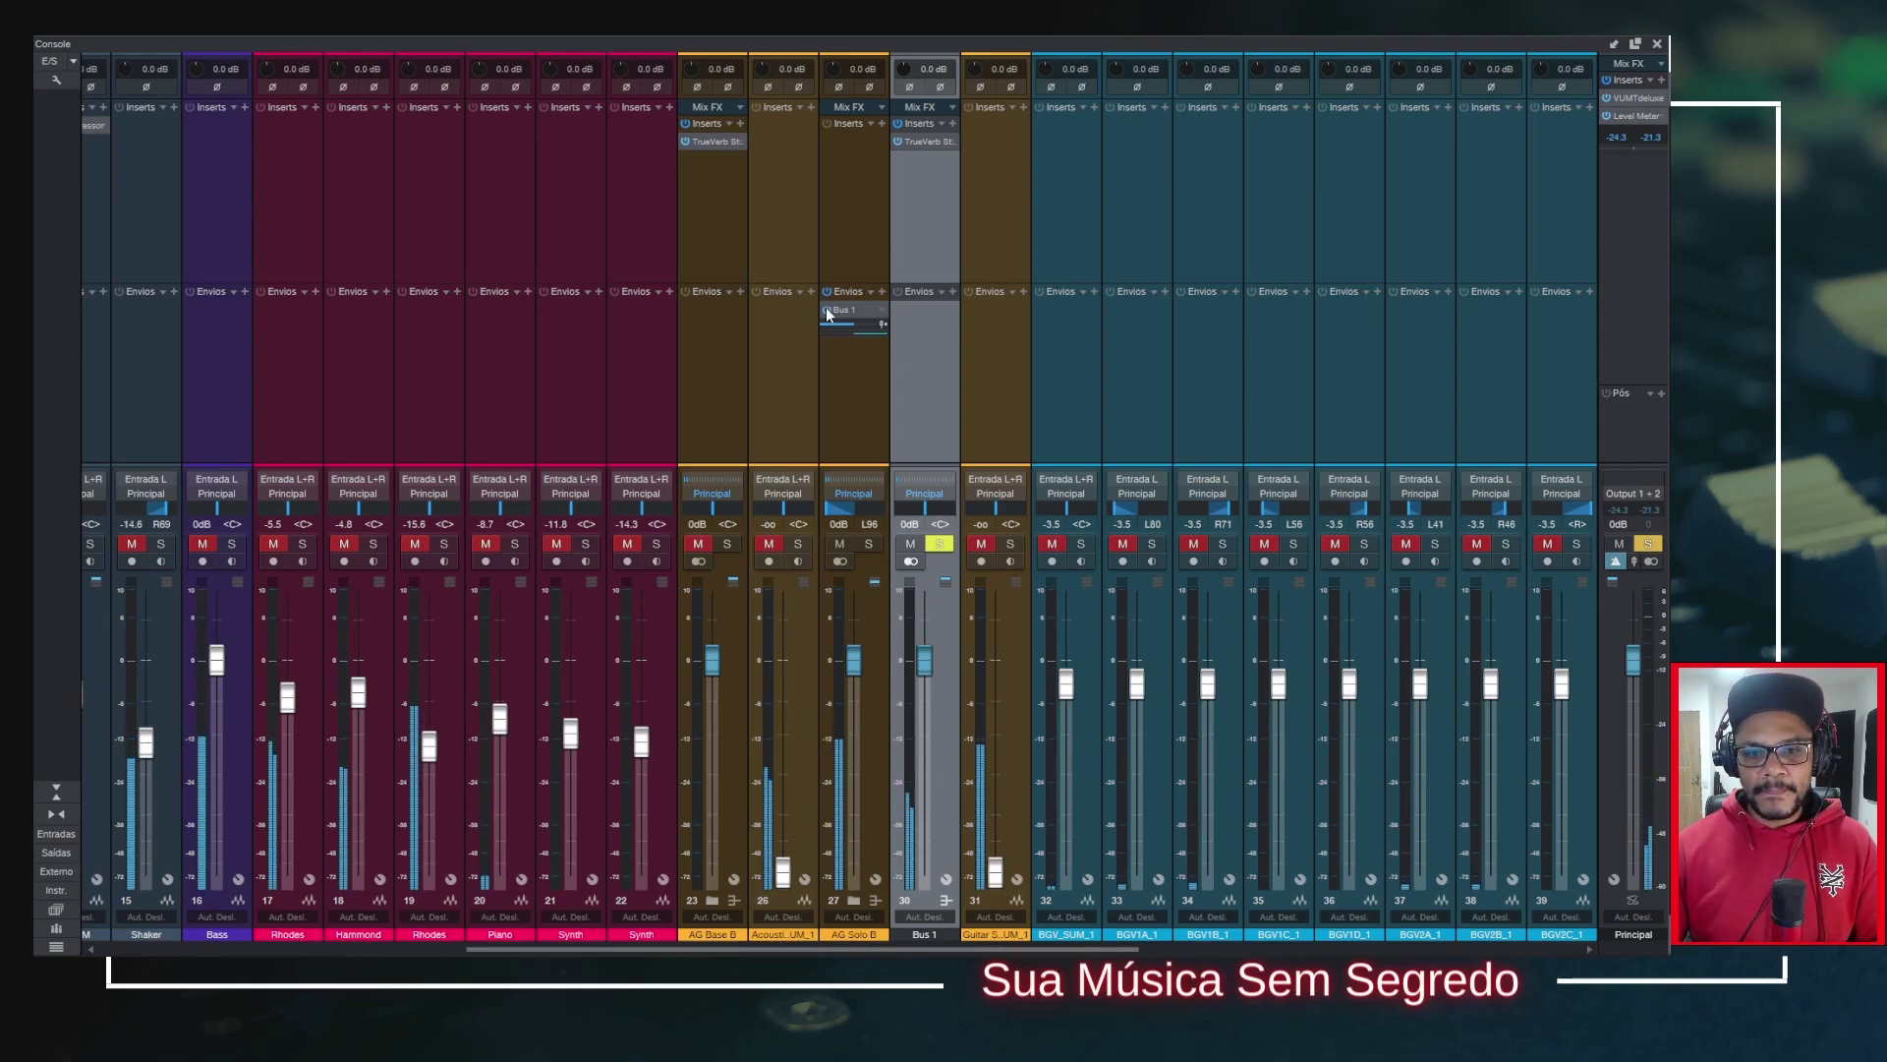
left_click(869, 544)
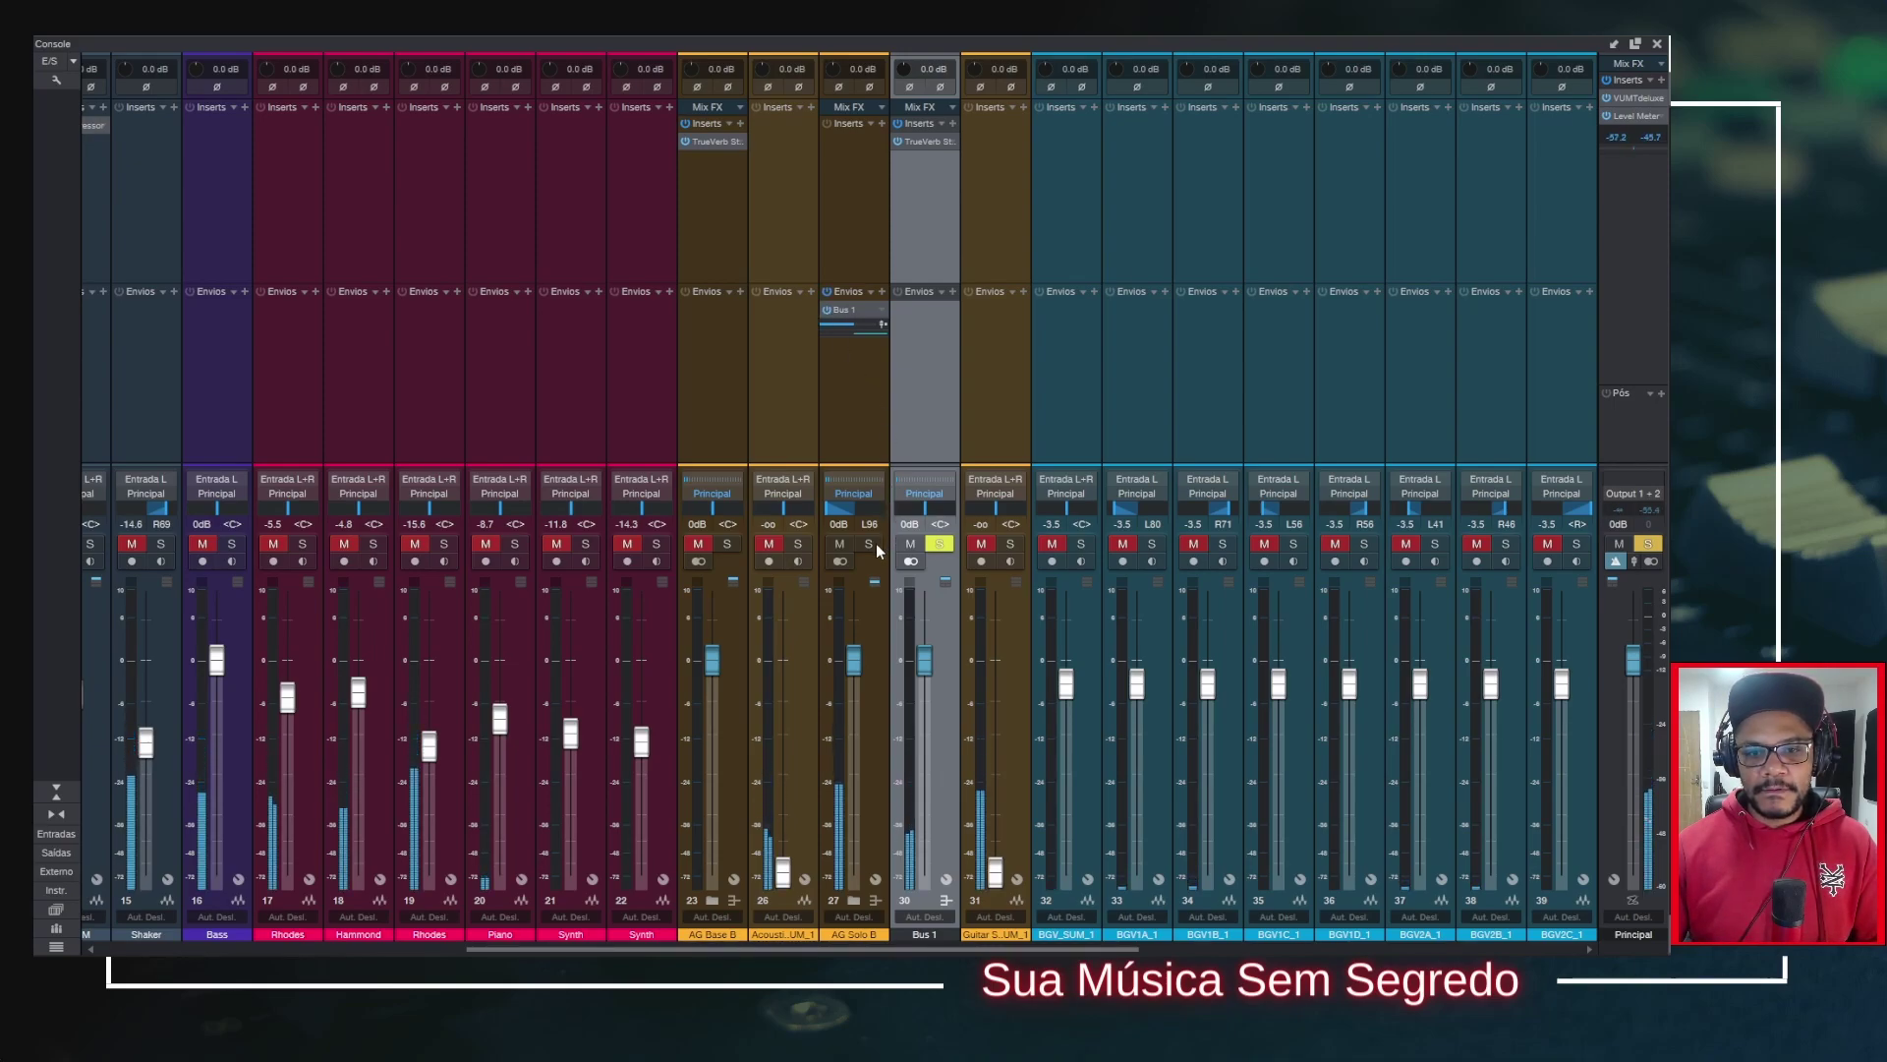
left_click(828, 310)
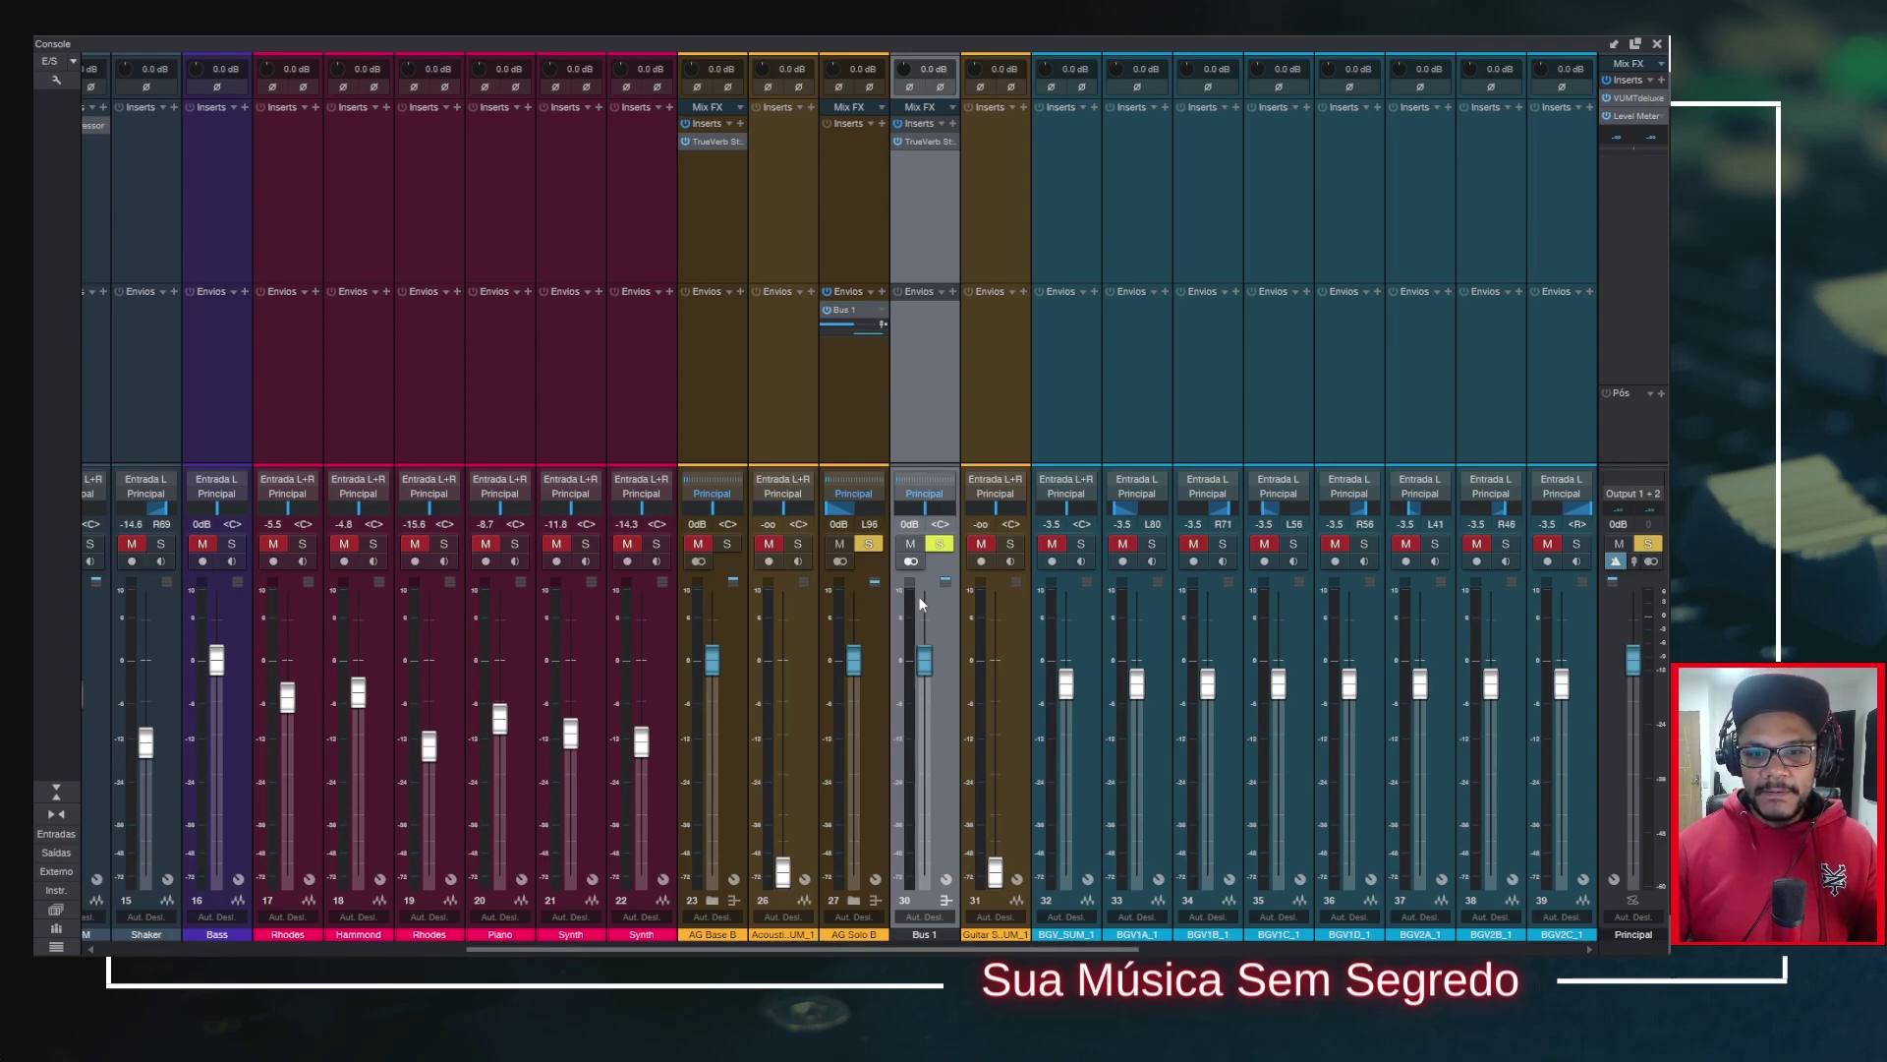
Step: Lower the Bus 1 level to -17.9 dB, start playback, and raise it to +3.8 dB
left_click_drag(924, 659, 933, 755)
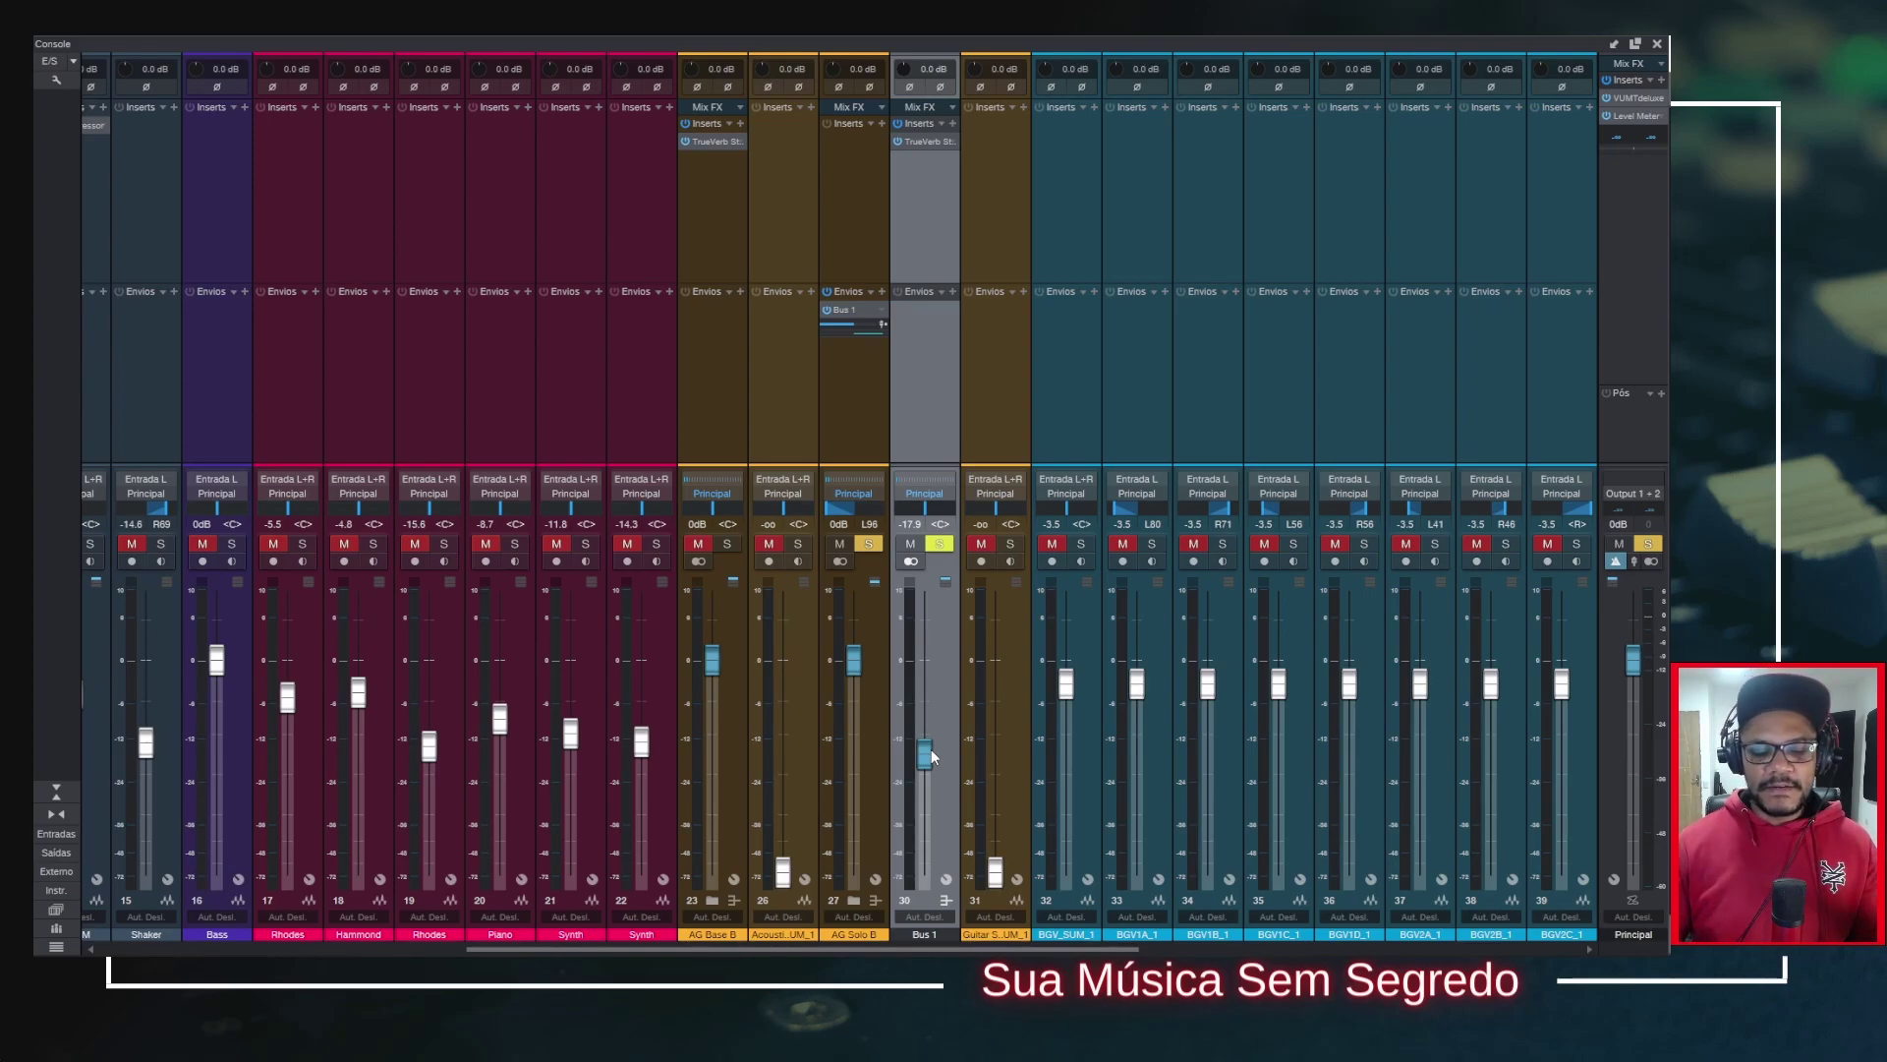
key("space")
left_click_drag(924, 765, 941, 636)
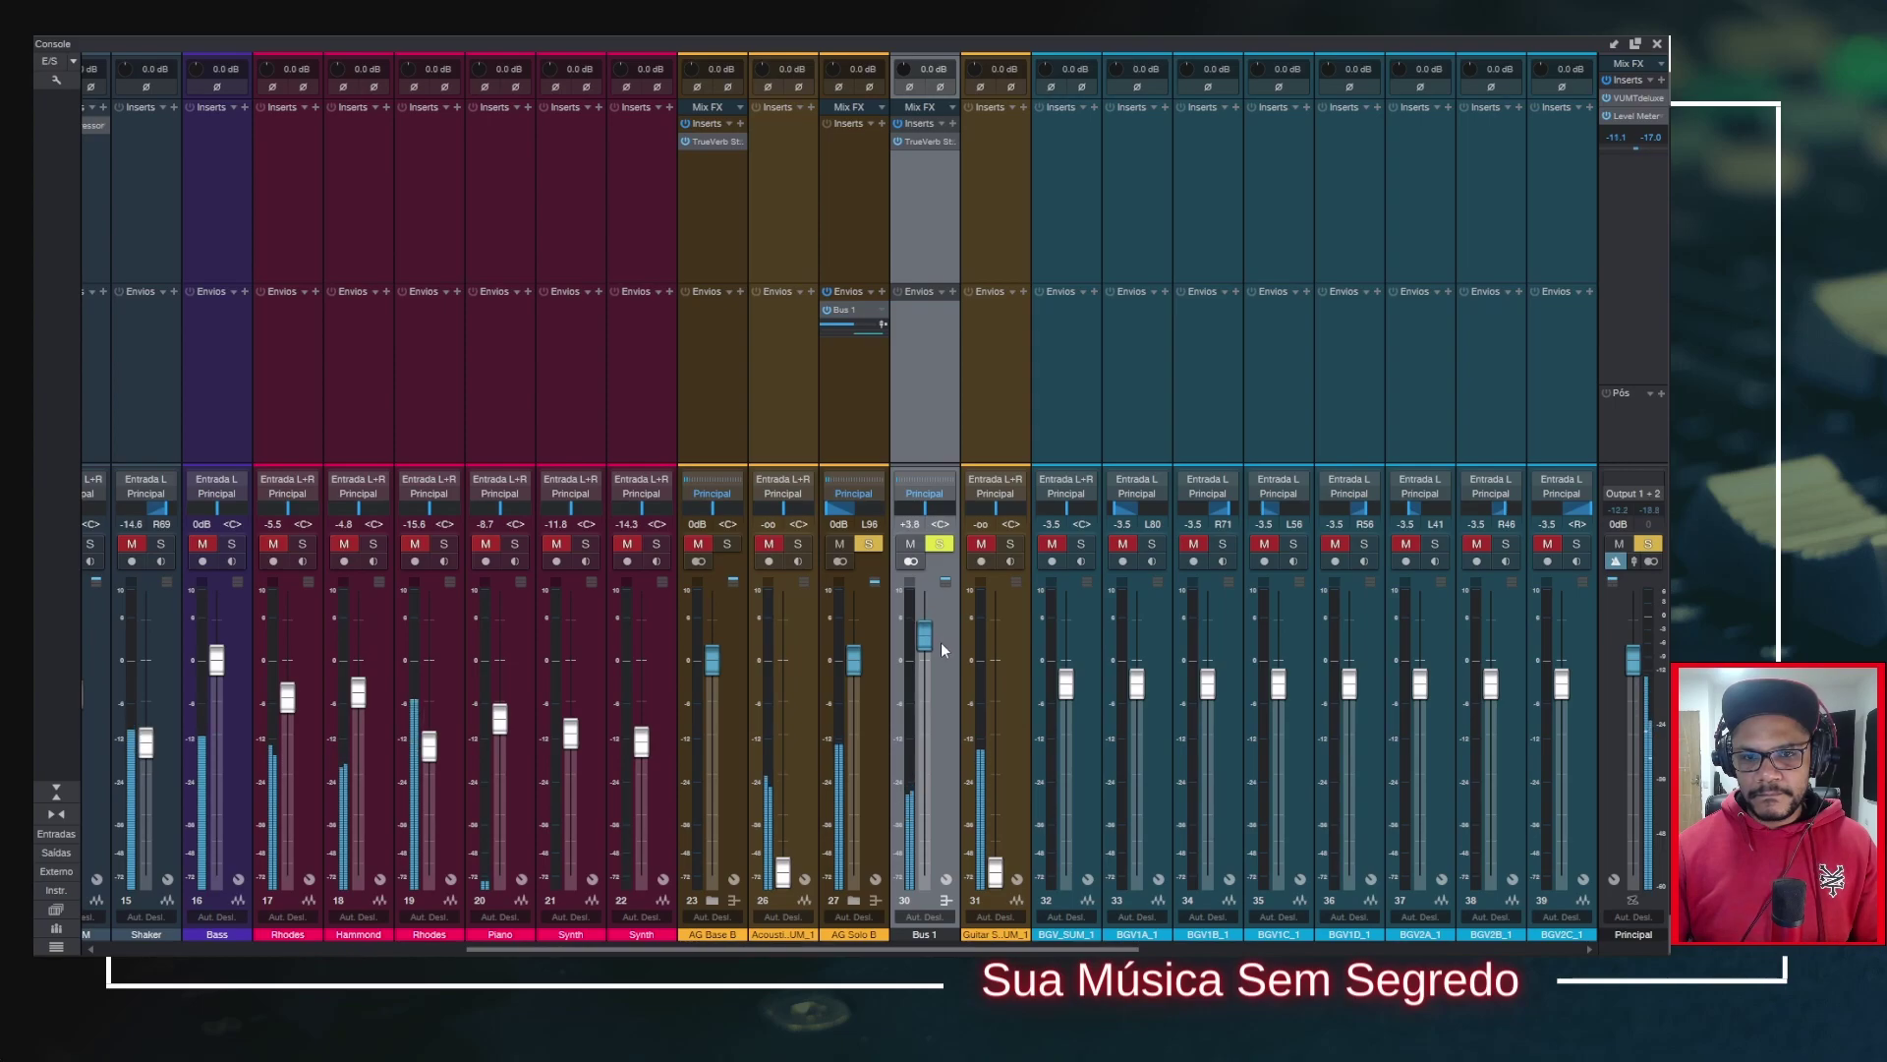
Step: Set the Distance to 13.57 in the TrueVerb on Bus 1 and close the plug-in
left_click(924, 143)
key("space")
left_click_drag(399, 477, 398, 425)
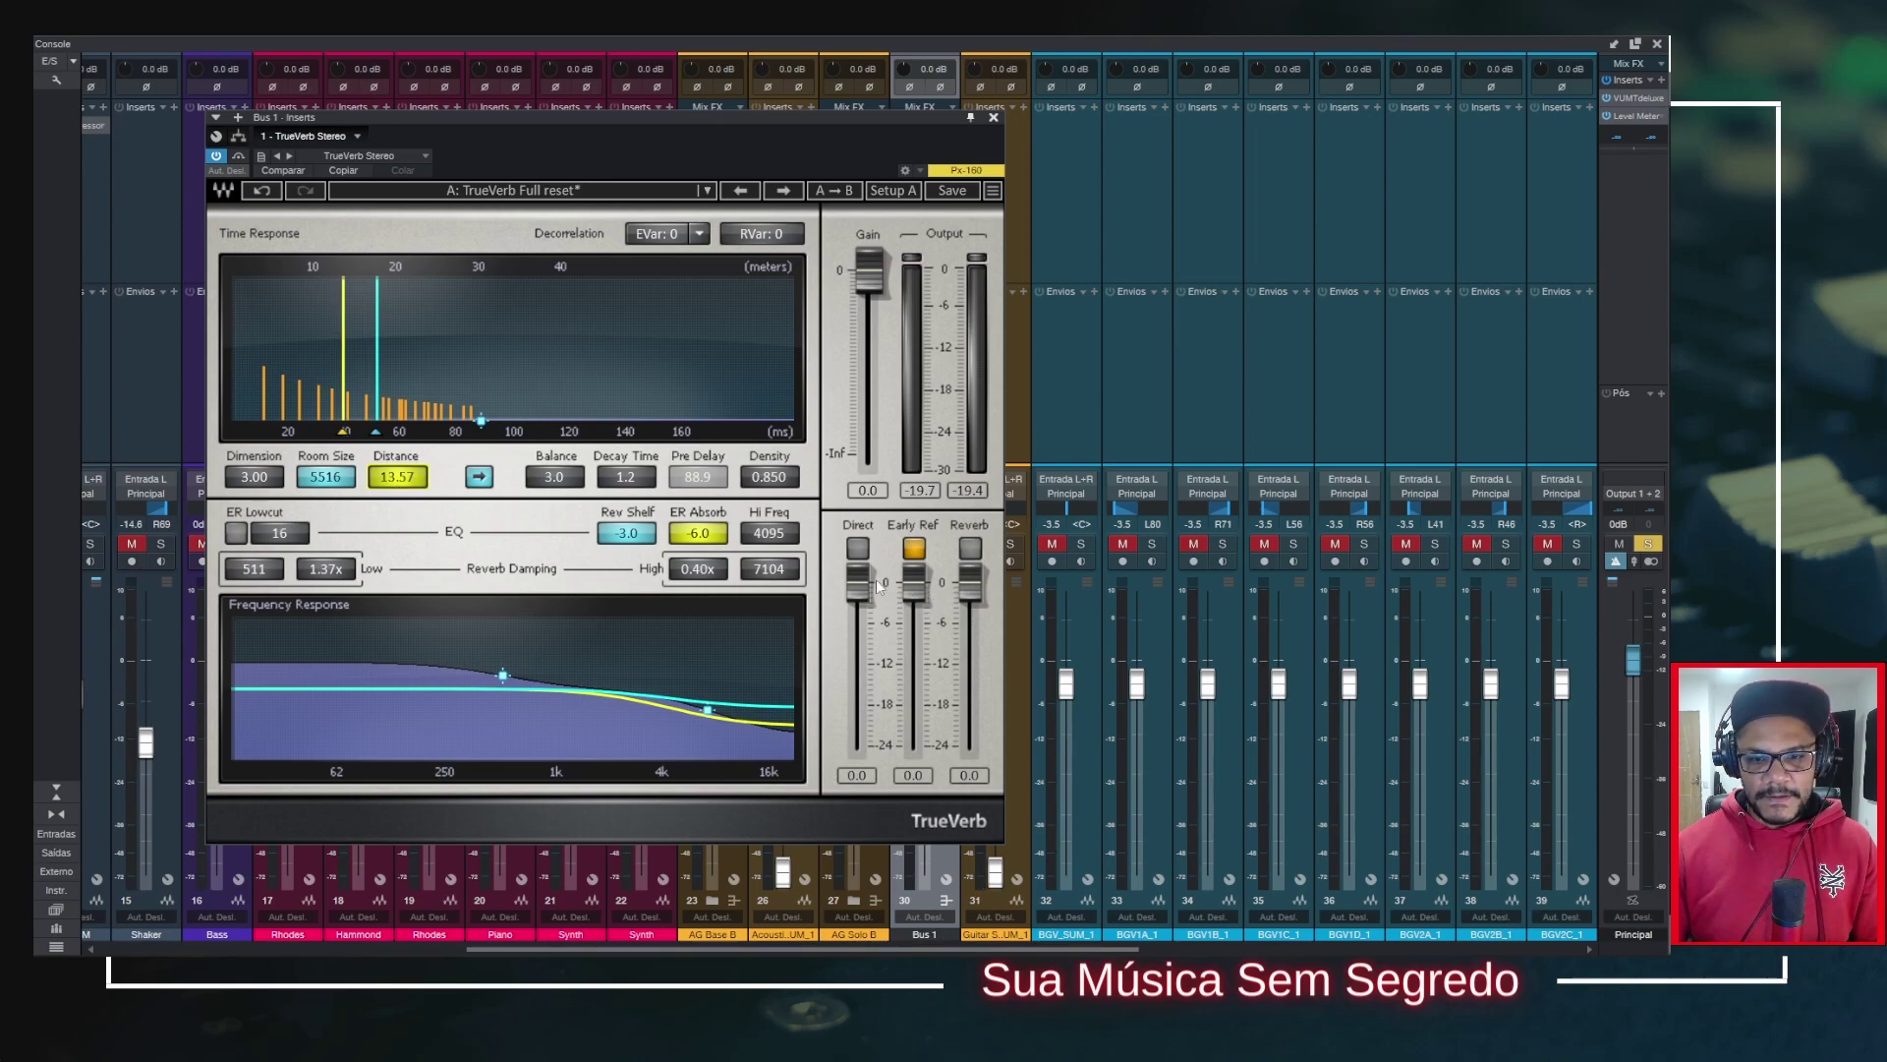
left_click(994, 117)
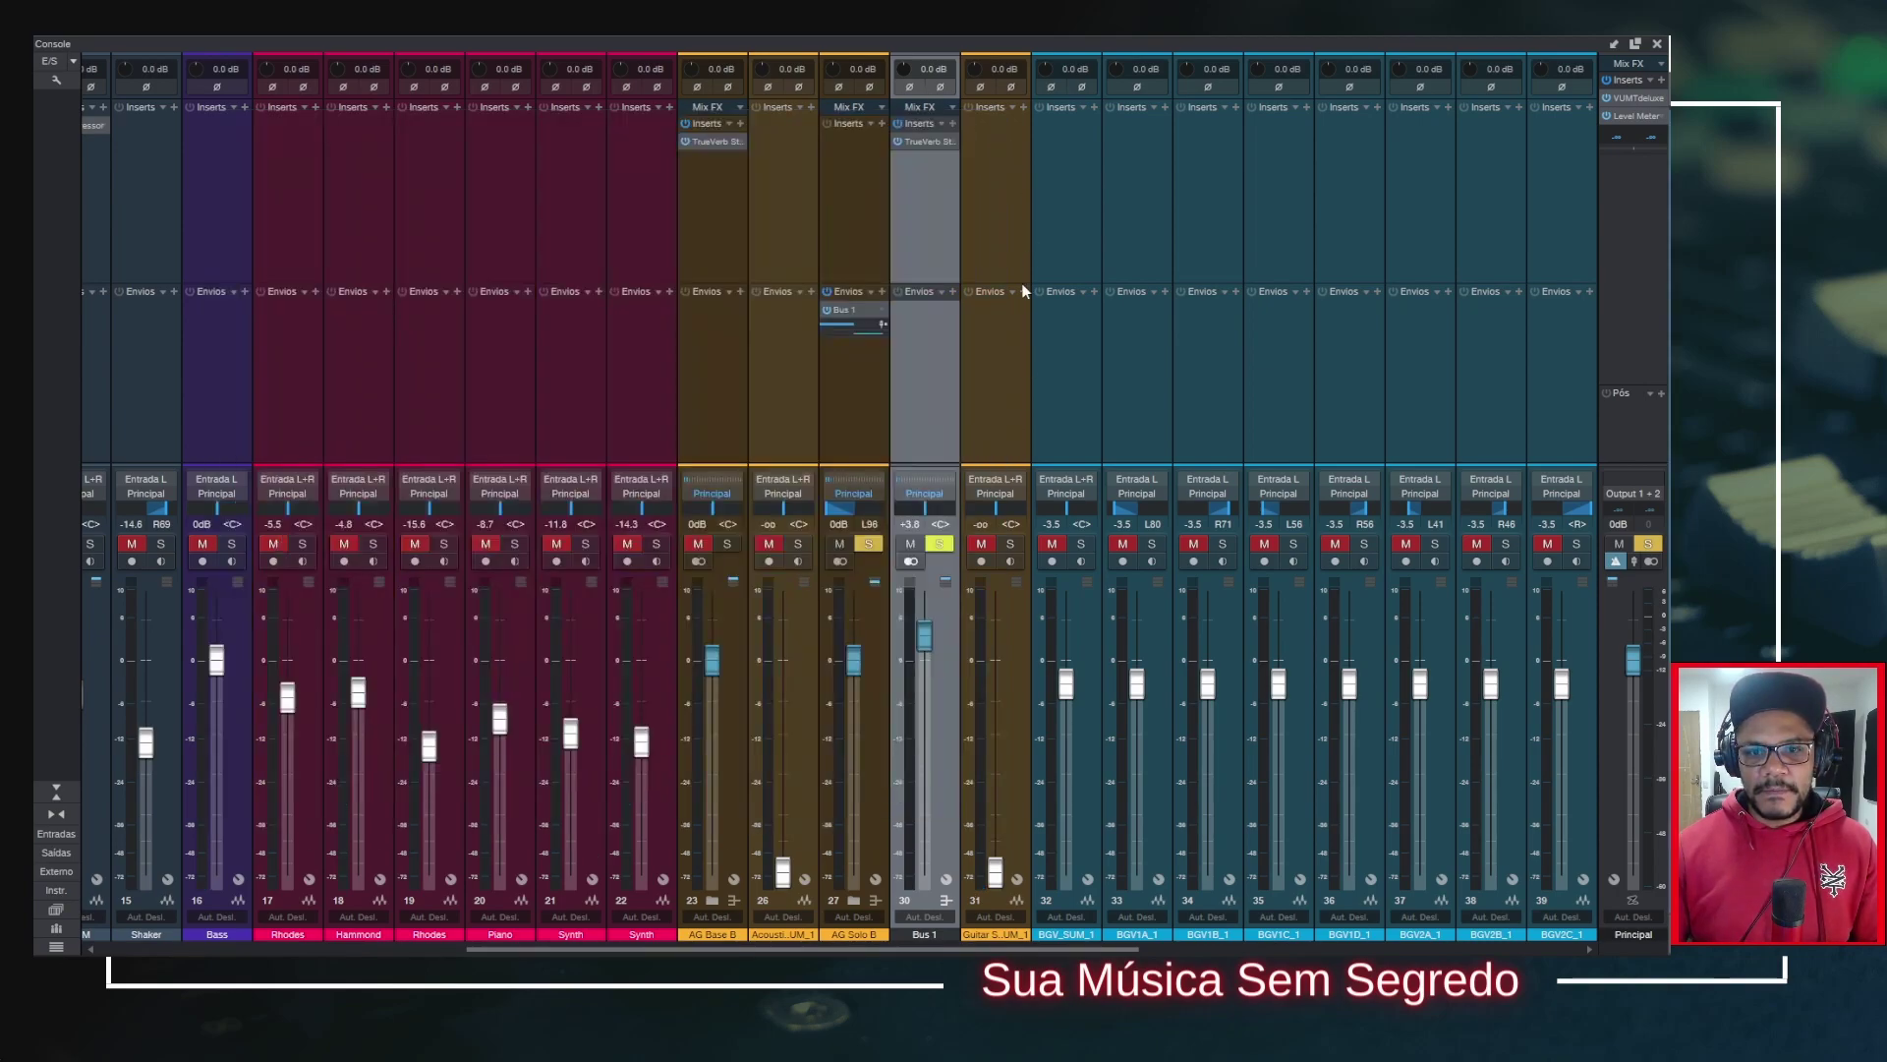
Step: Lower the Bus 1 level to +1.7 dB and toggle the solos of Bus 1 and AG Solo B to compare them
left_click_drag(931, 639, 930, 655)
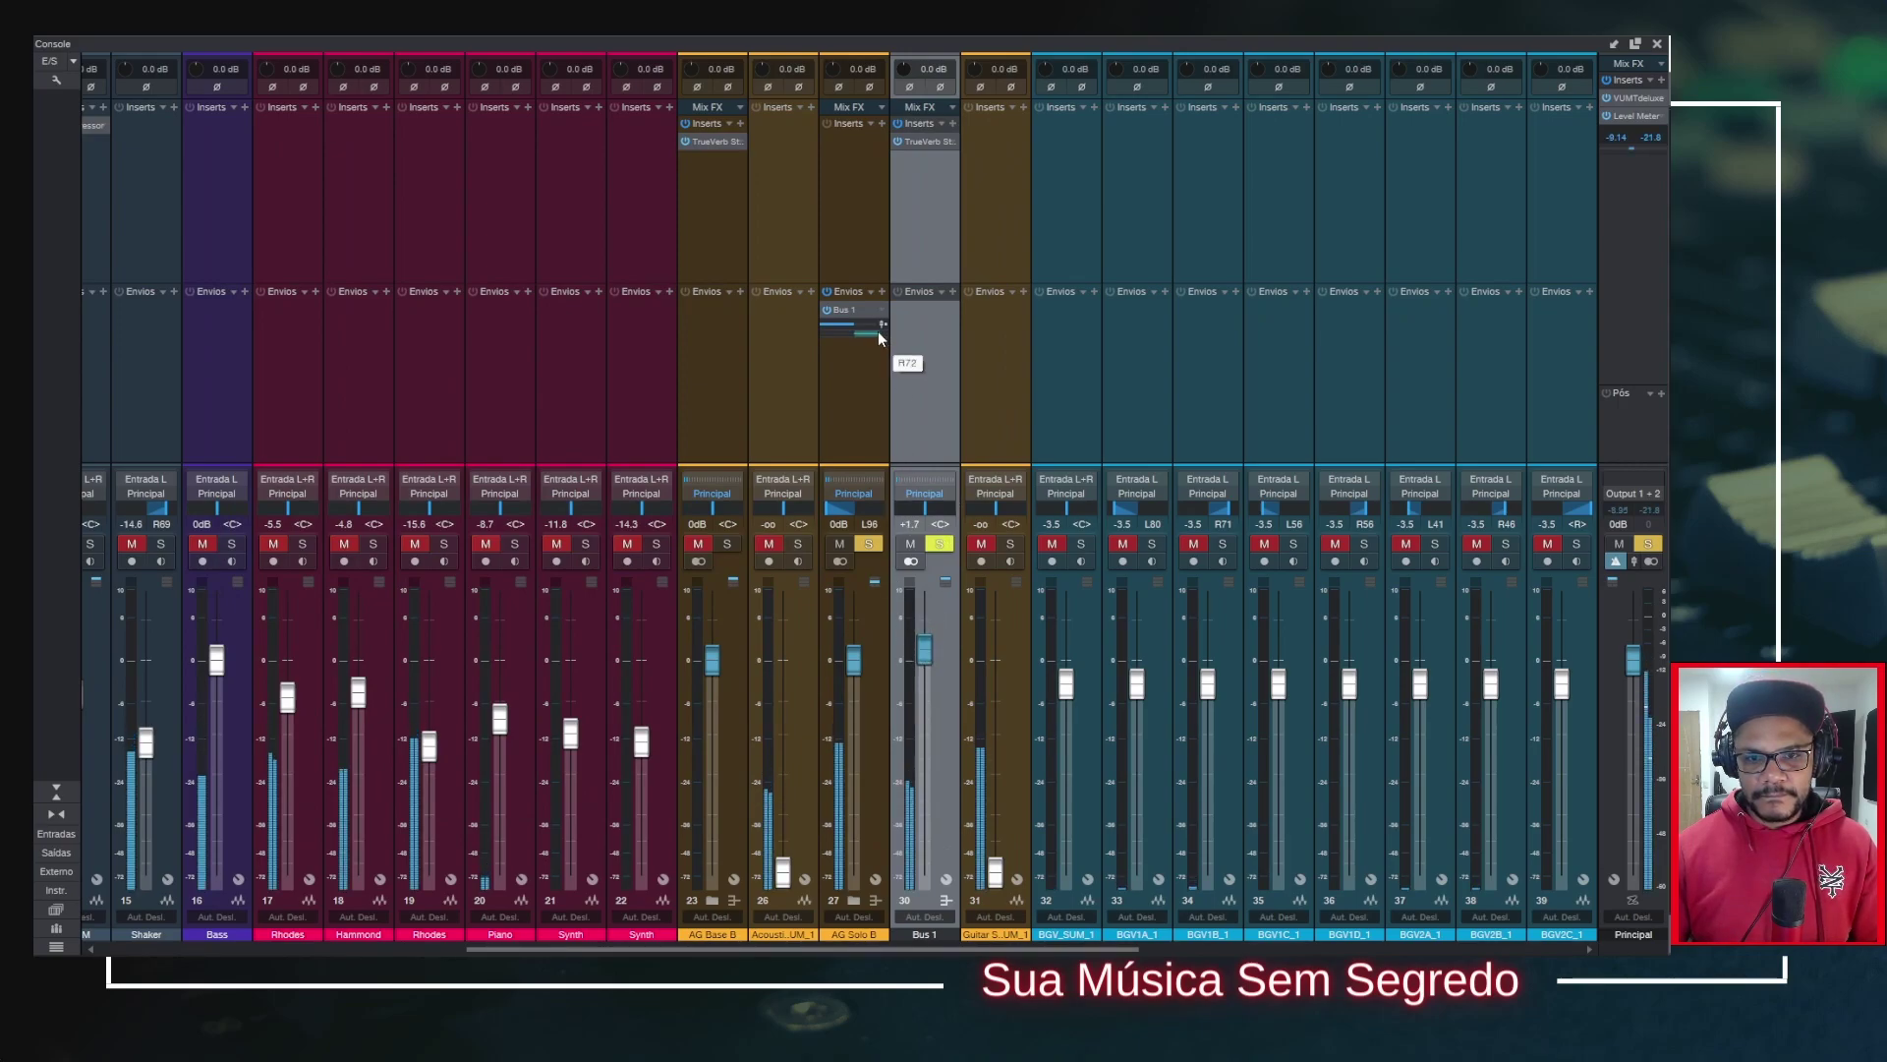
left_click(940, 544)
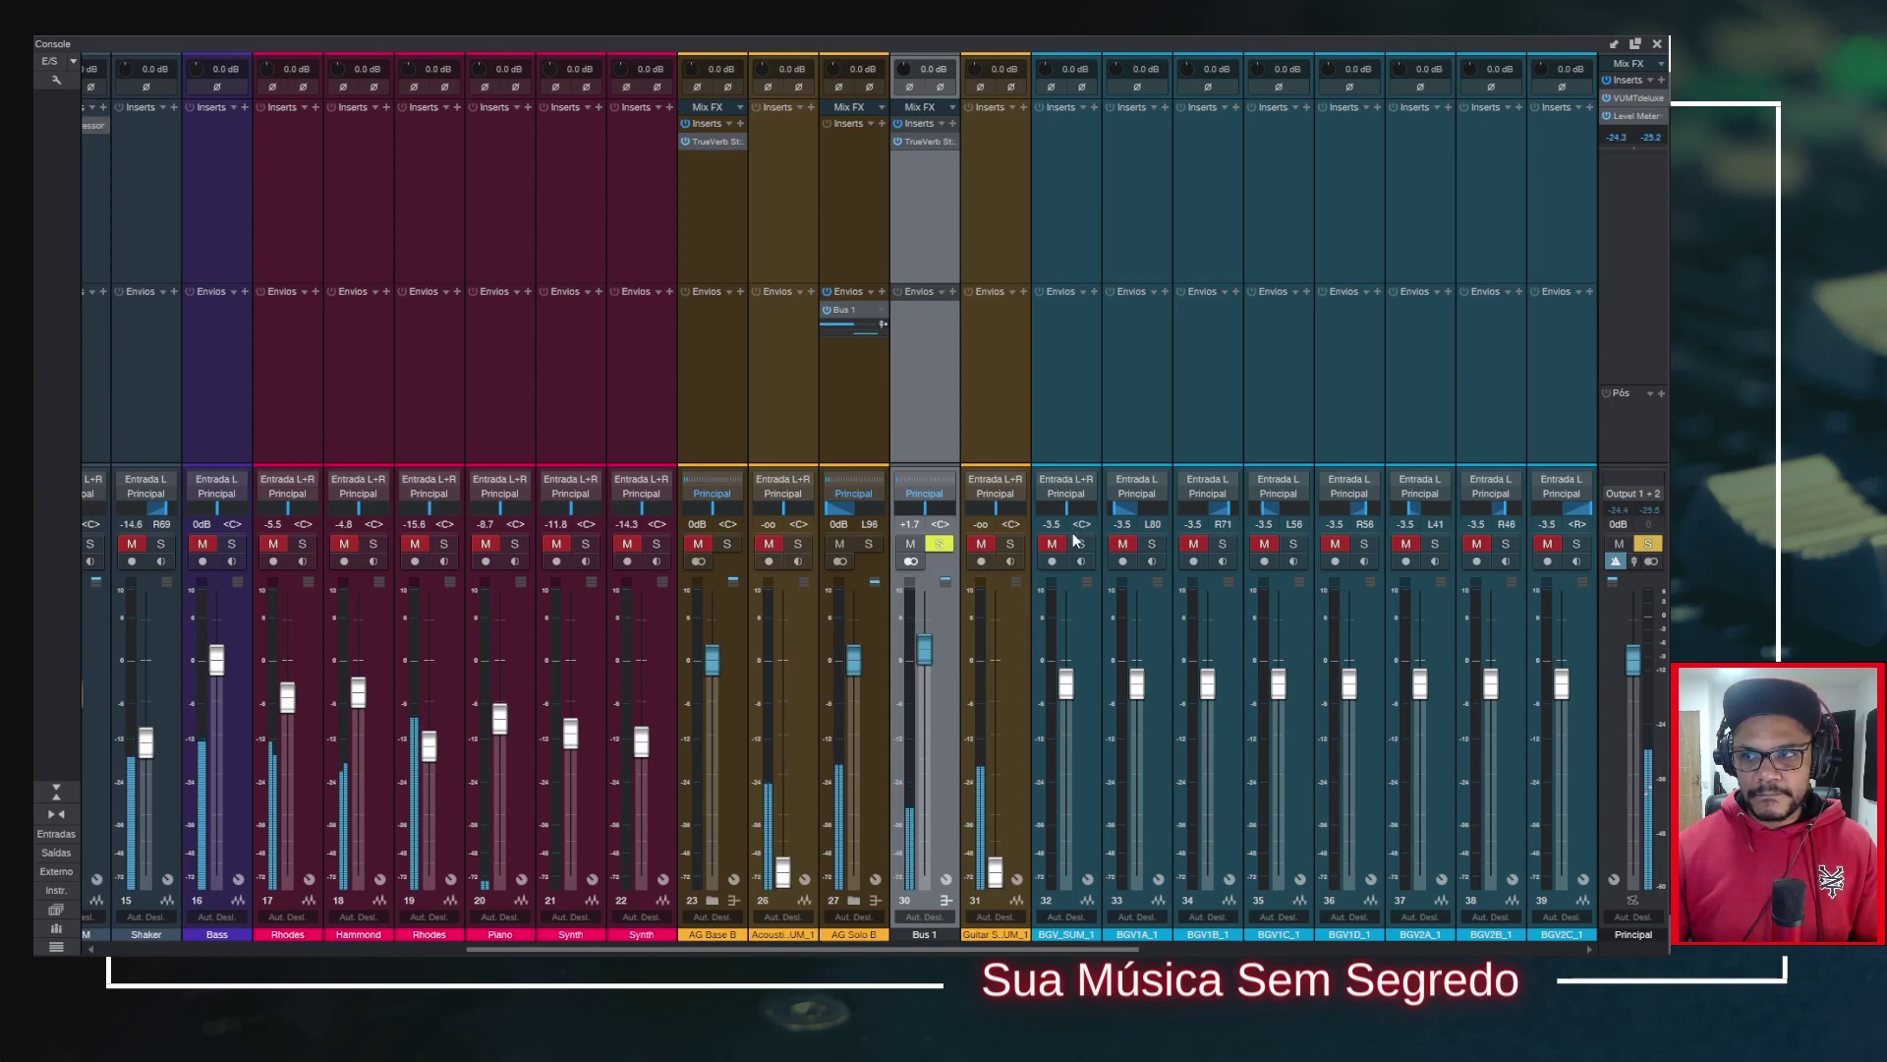
left_click(869, 544)
Step: Lower AG Solo B to -2.0 dB and Bus 1 to about 0 dB, and start playback to audition the balance
left_click_drag(855, 660, 928, 665)
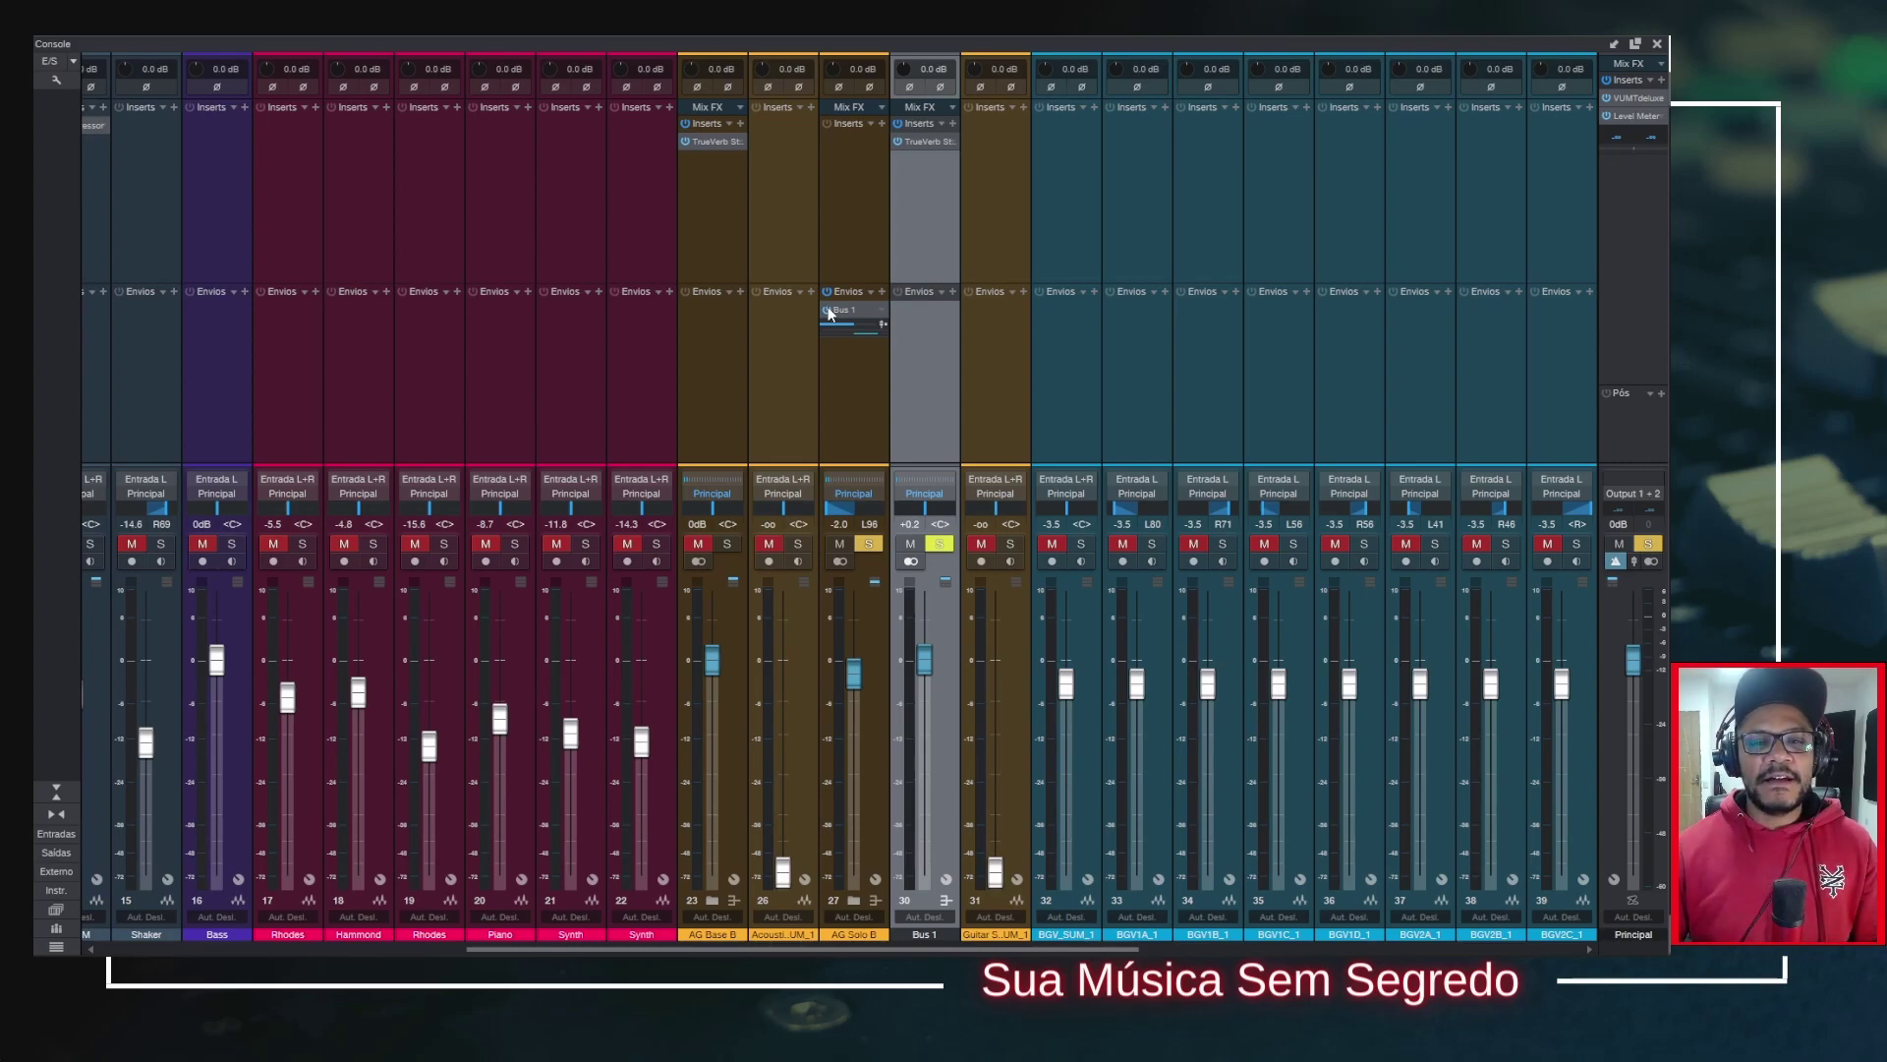
key("space")
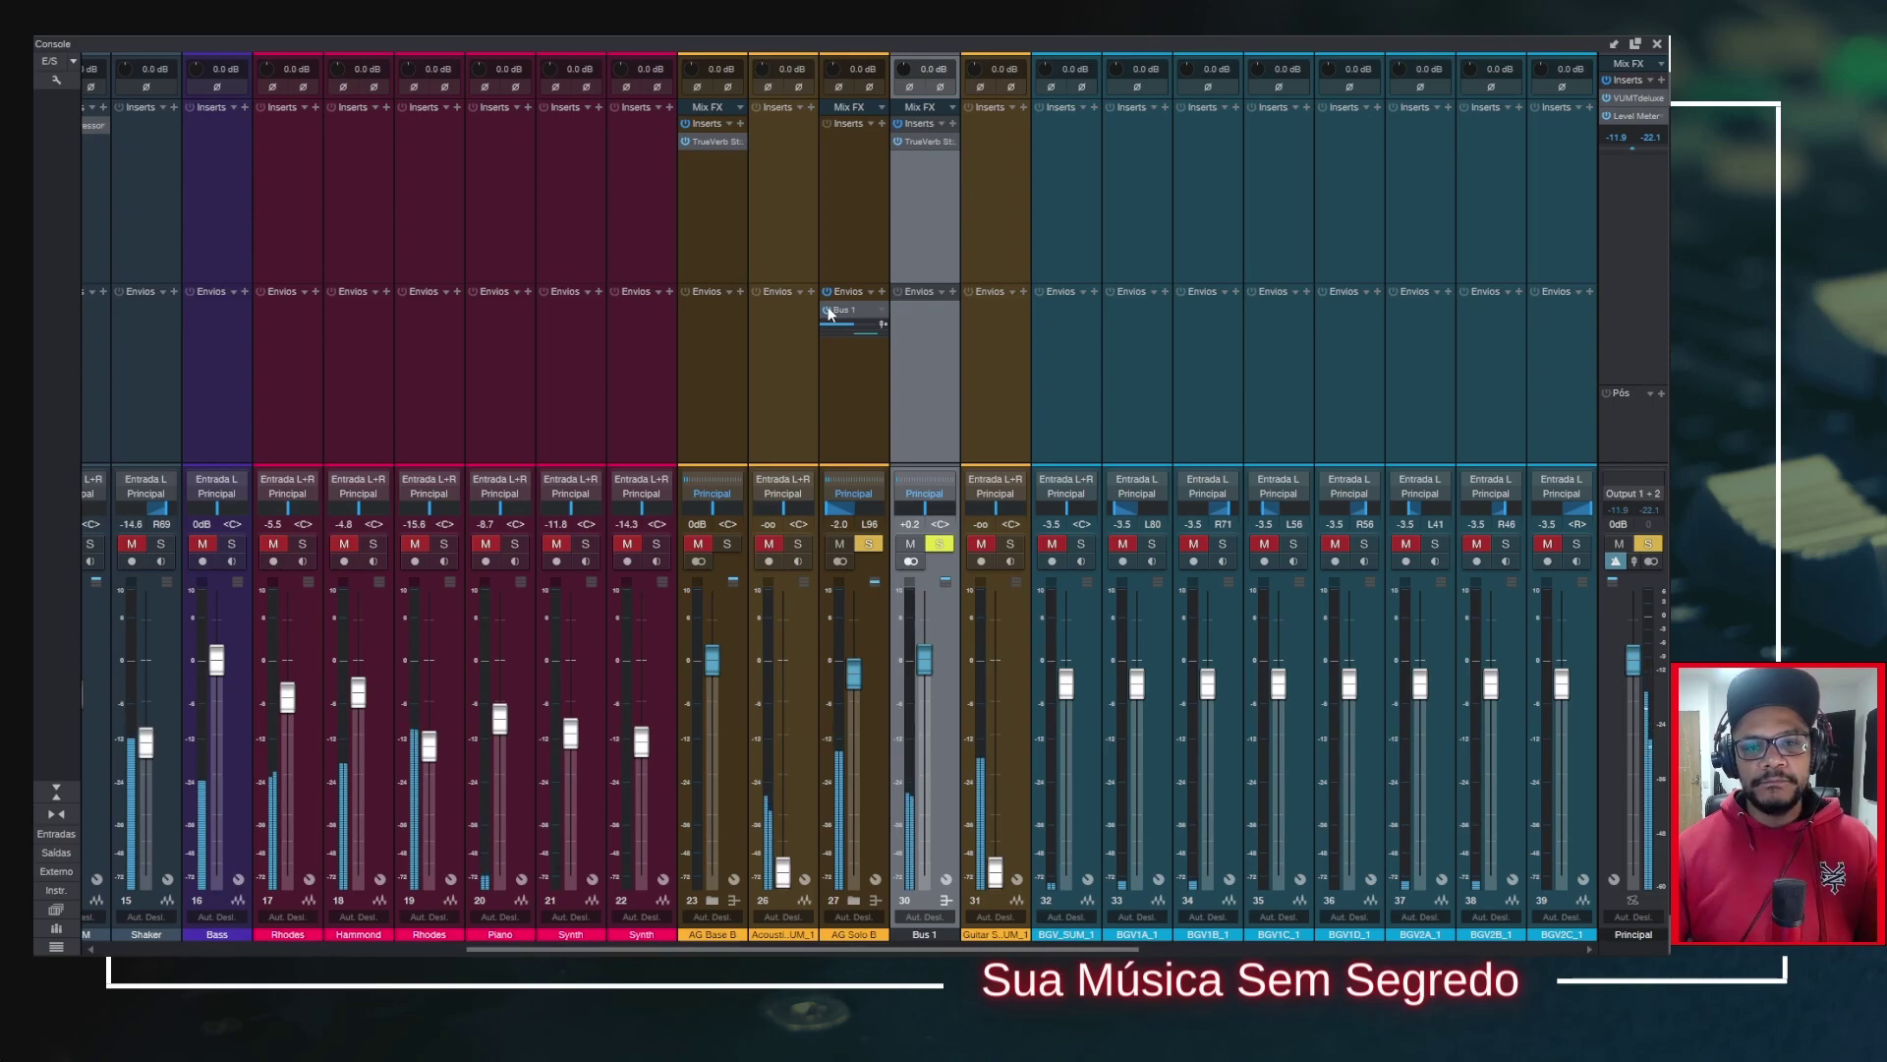